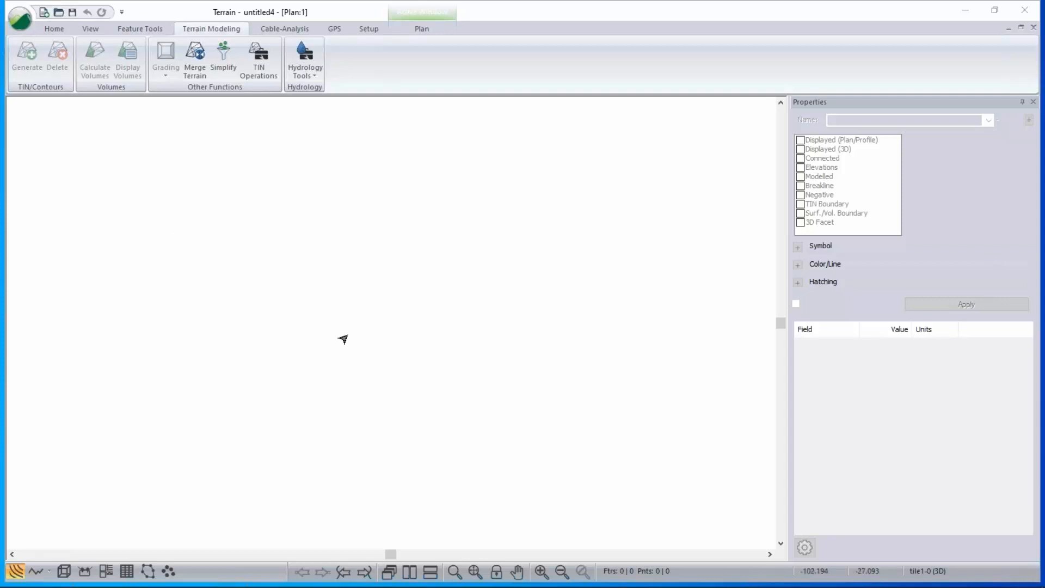
# Select the survey file Hart Rd 1.txt in the HartRd folder for opening with the TotalStn 3 format.
pyautogui.click(22, 22)
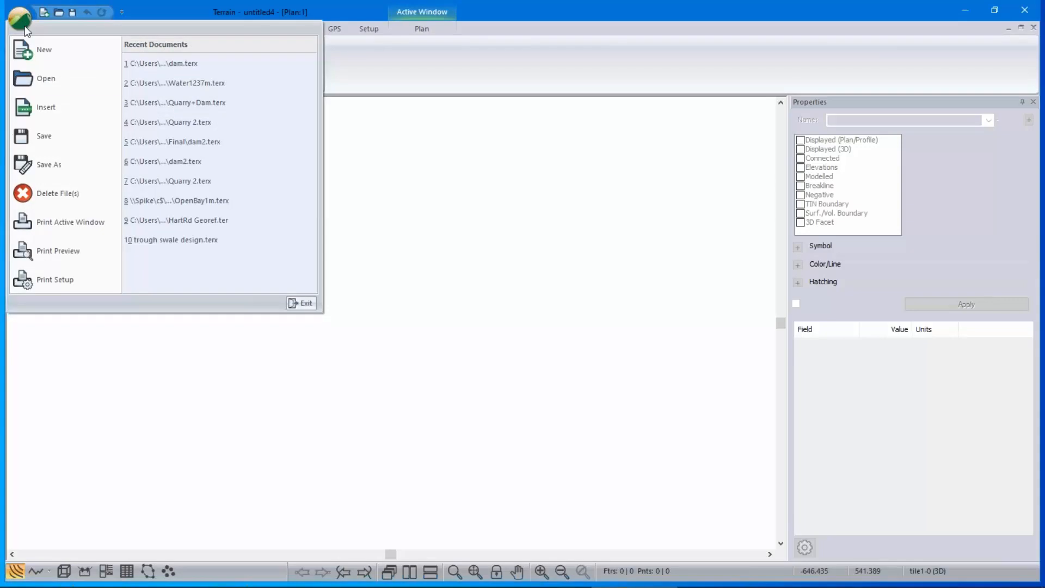
pyautogui.click(437, 250)
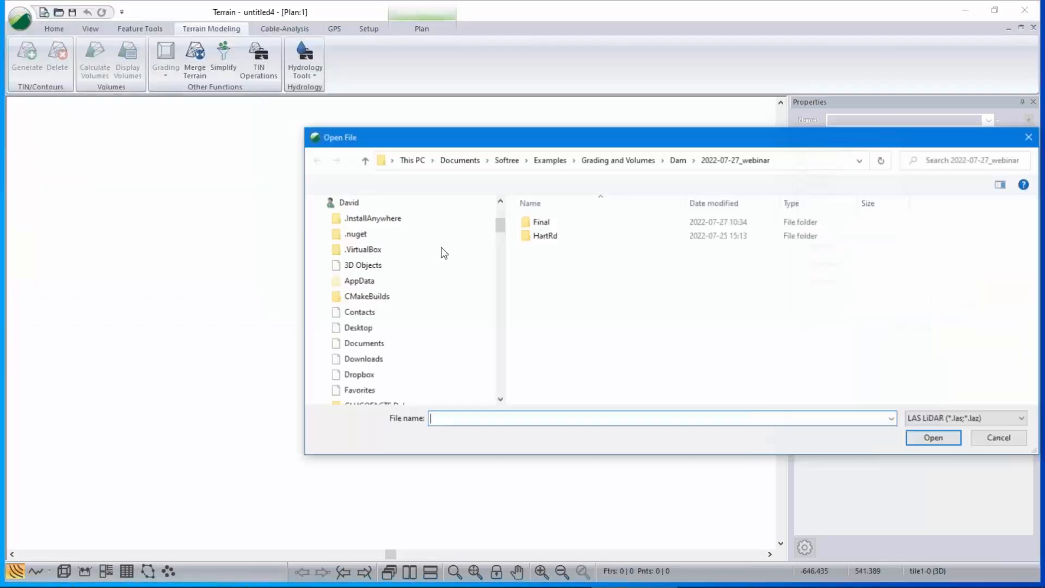
pyautogui.doubleClick(546, 235)
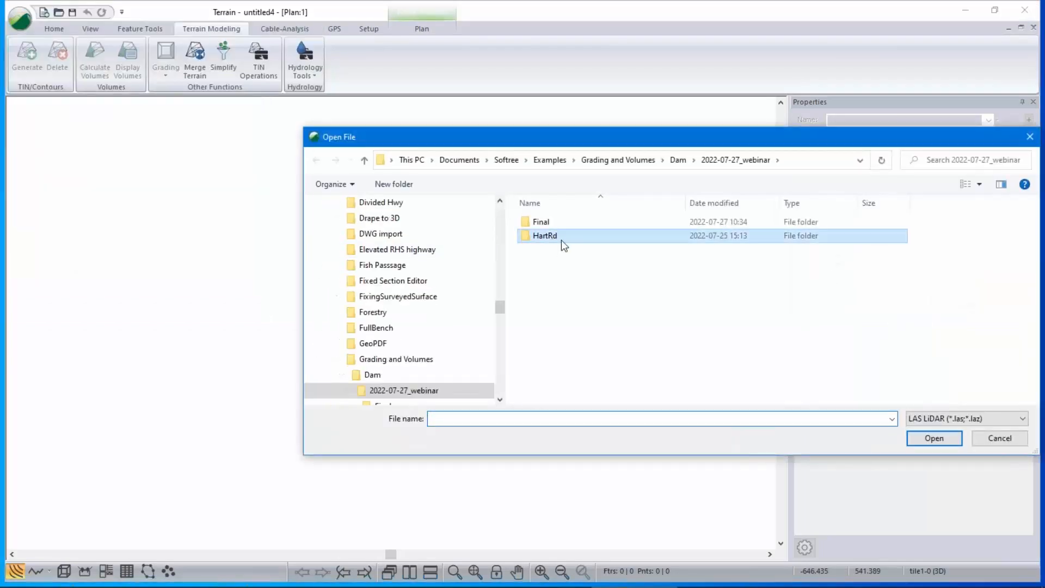
pyautogui.click(1022, 419)
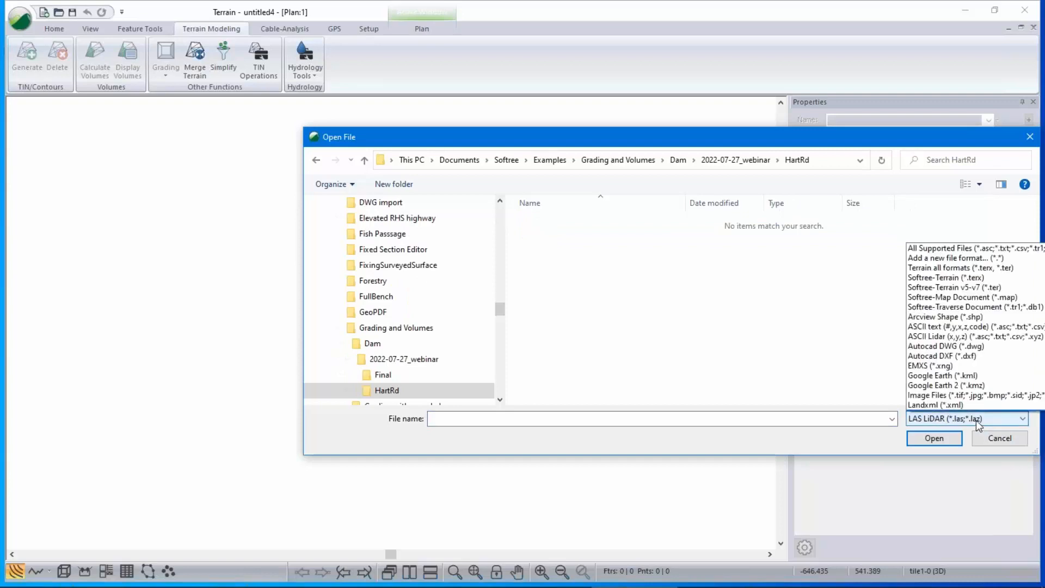
pyautogui.click(950, 367)
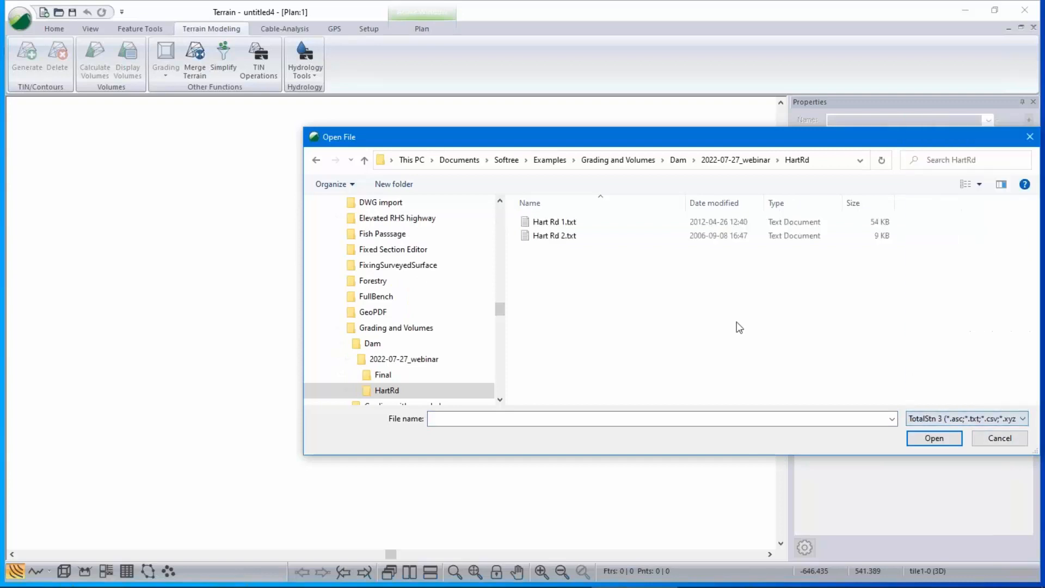
pyautogui.click(581, 219)
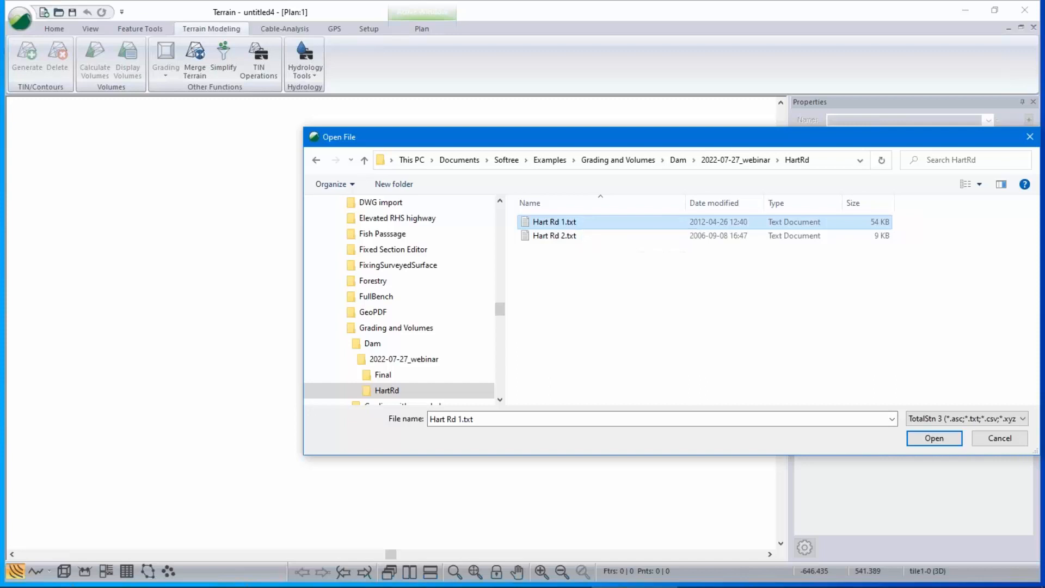
# Check the coordinate and code columns of Hart Rd 1.txt in Notepad, and open the file for import in Terrain.
pyautogui.hotkey('alt', 'Tab')
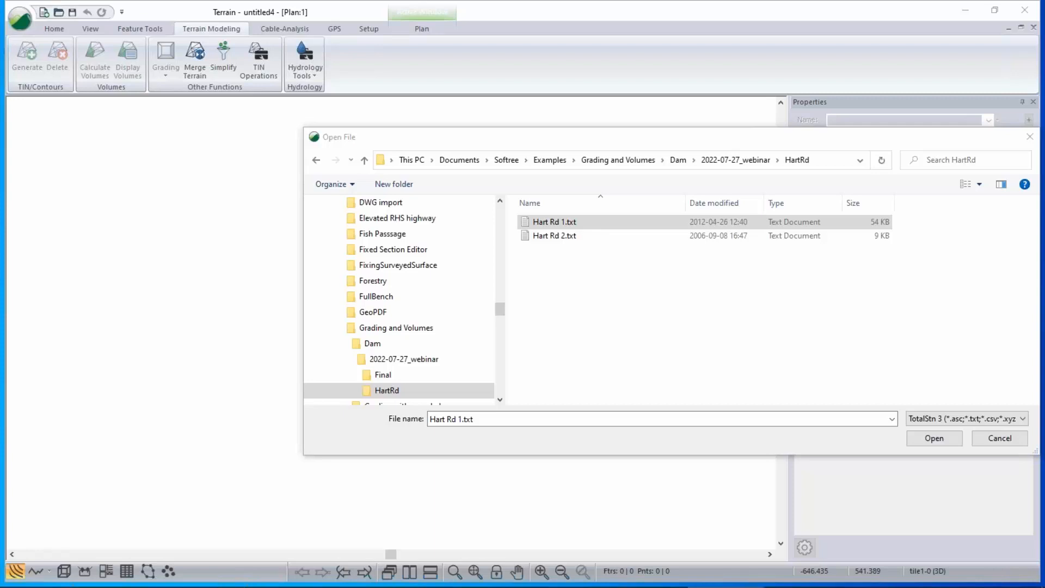
pyautogui.moveTo(1044, 227); pyautogui.dragTo(547, 202)
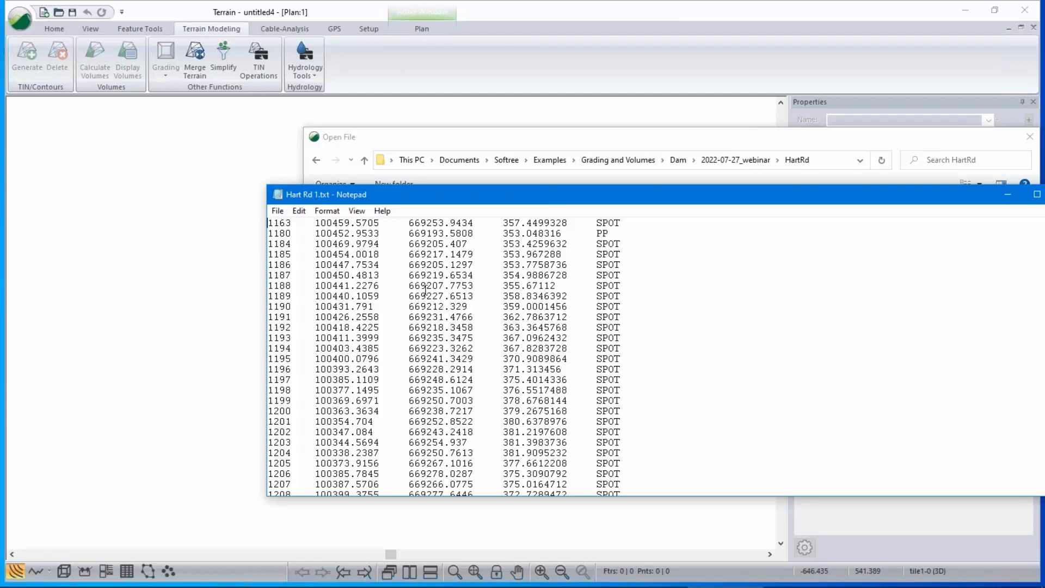
pyautogui.moveTo(648, 195); pyautogui.dragTo(1044, 240)
pyautogui.moveTo(712, 132); pyautogui.dragTo(603, 136)
pyautogui.click(833, 448)
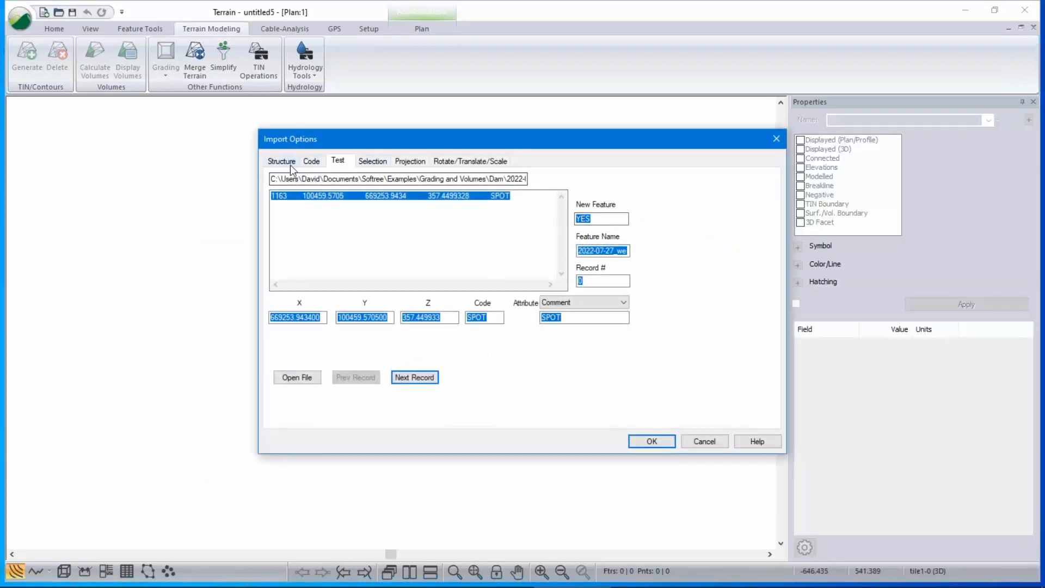
# Review the import's column structure, code list and first five records, and import the survey data without coordinate conversion.
pyautogui.click(282, 161)
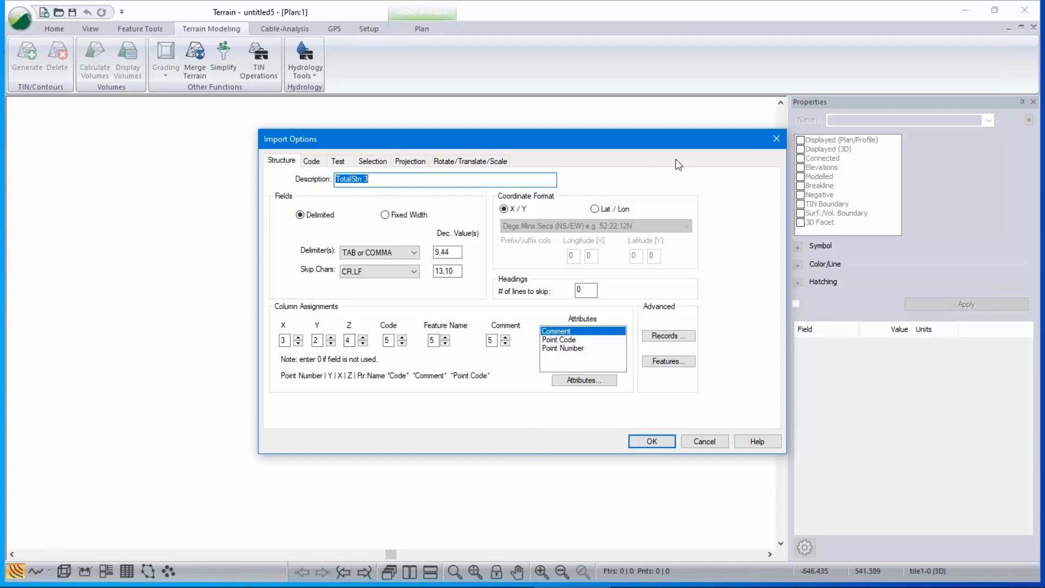
pyautogui.click(312, 162)
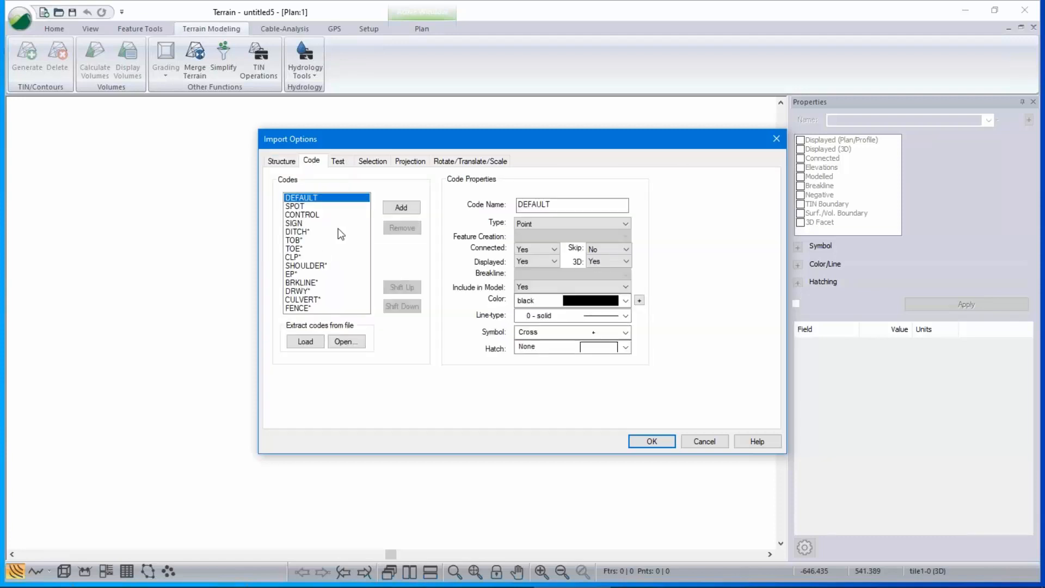
pyautogui.click(338, 161)
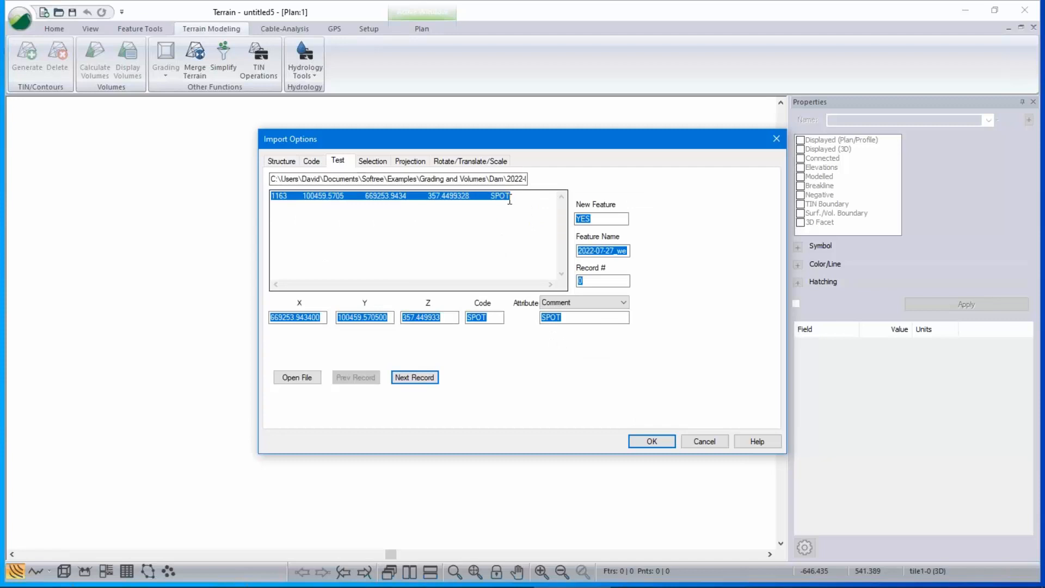
pyautogui.click(414, 377)
pyautogui.click(414, 377)
pyautogui.click(414, 377)
pyautogui.click(414, 377)
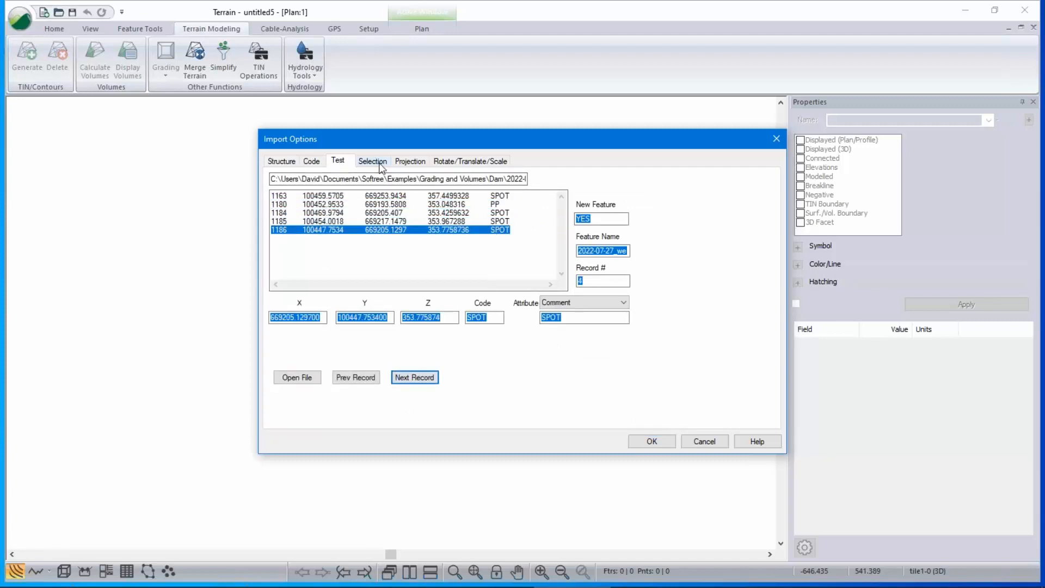
pyautogui.click(650, 443)
pyautogui.click(569, 337)
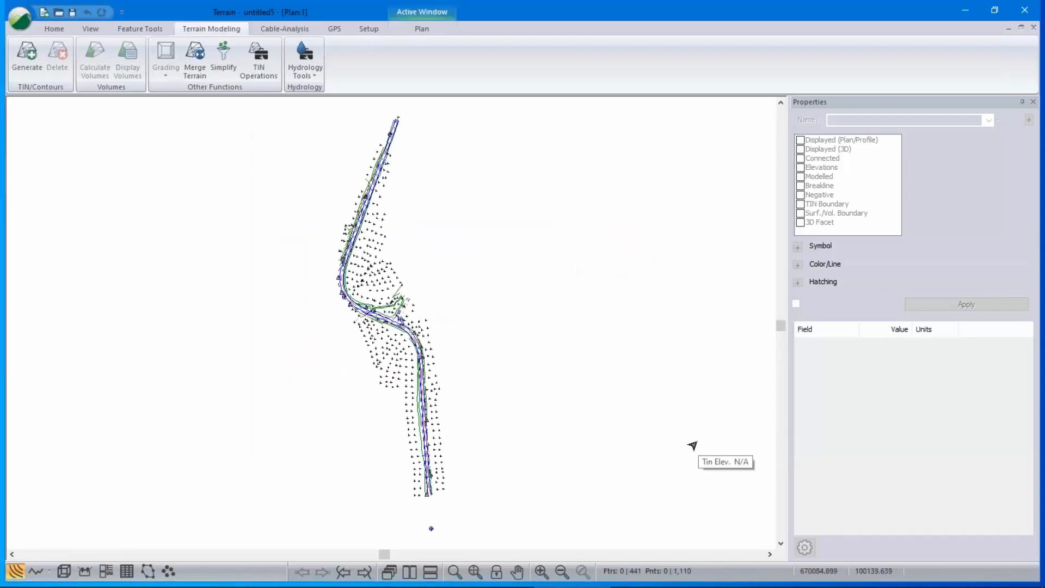
# Check the properties of a SPOT point south of the road bend, and generate the TIN with major and minor contours.
pyautogui.scroll(3, 377, 324)
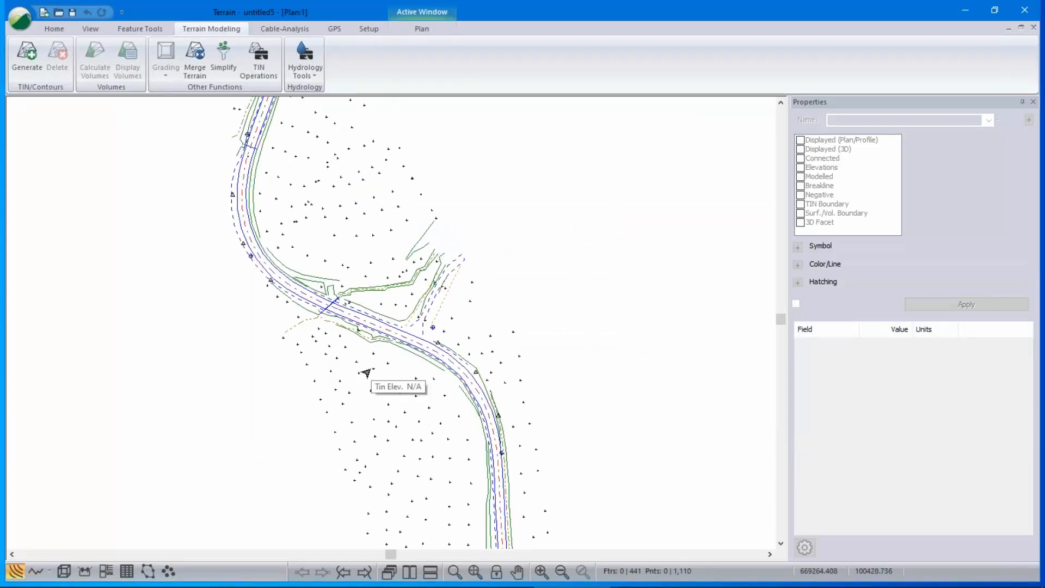
pyautogui.click(366, 374)
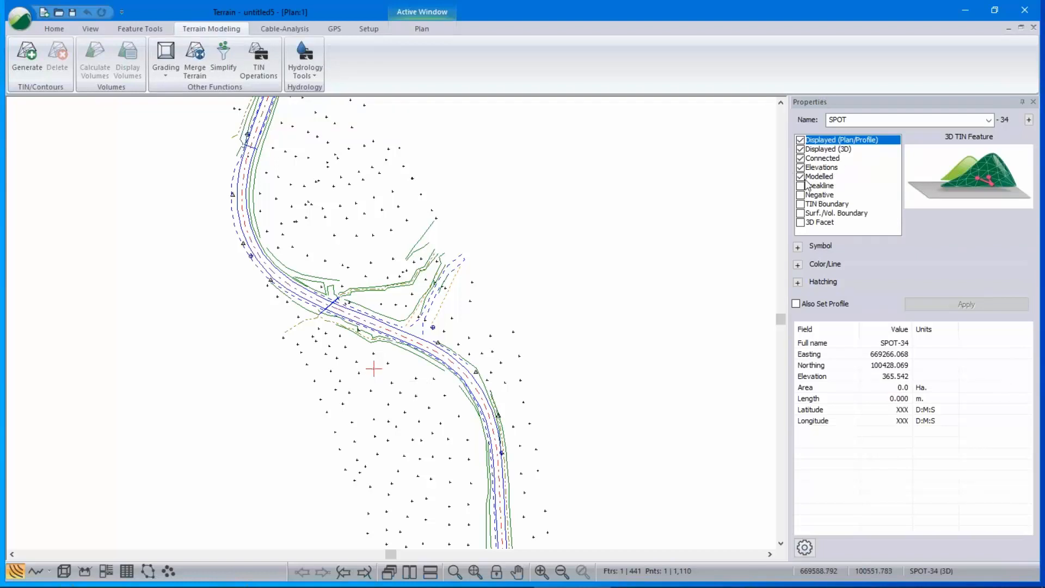
pyautogui.click(27, 55)
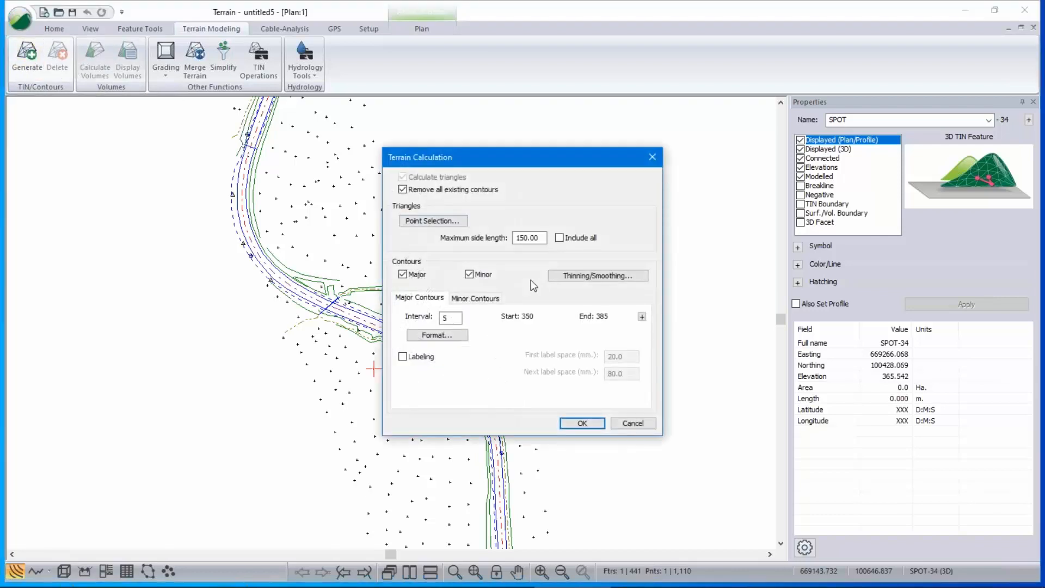
pyautogui.click(632, 424)
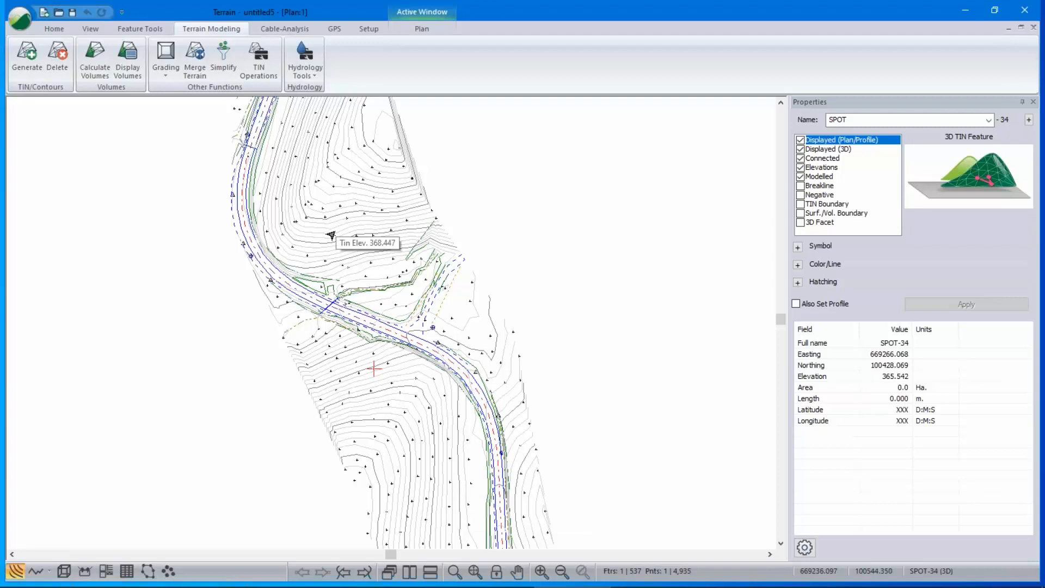
# Open a 3D view of the terrain and tile it side by side with the plan view.
pyautogui.click(65, 573)
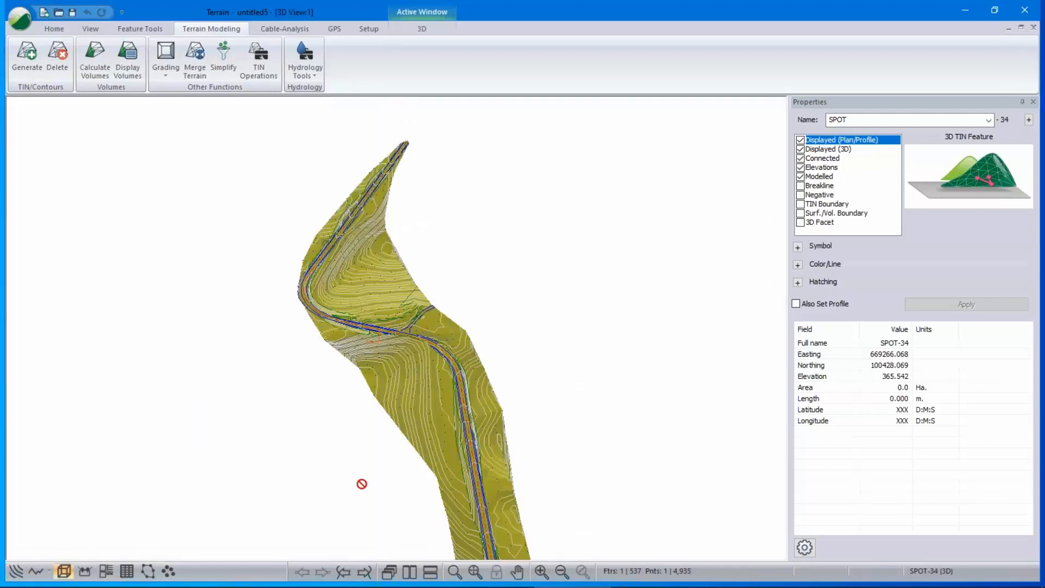
pyautogui.moveTo(455, 456); pyautogui.dragTo(403, 534)
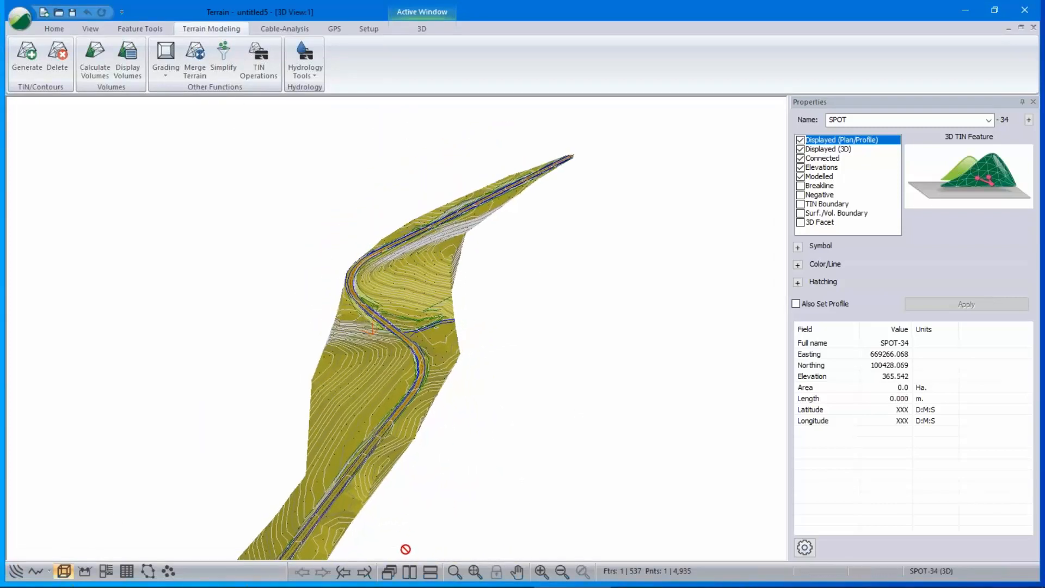
pyautogui.click(410, 571)
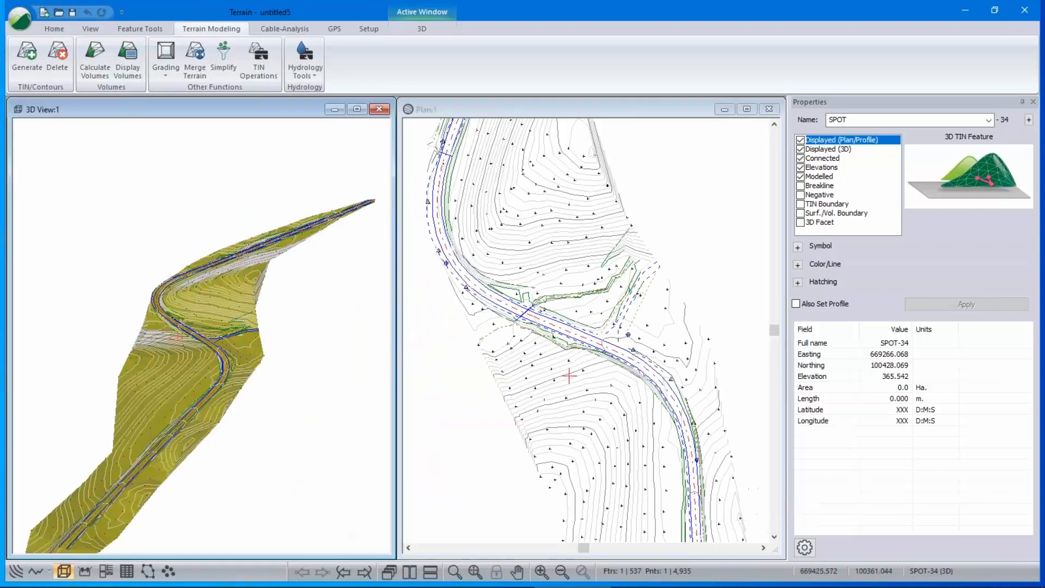
# Examine the terrain calculation settings, including contour thinning and smoothing and the maximum triangle side length, and close them without changes.
pyautogui.click(29, 64)
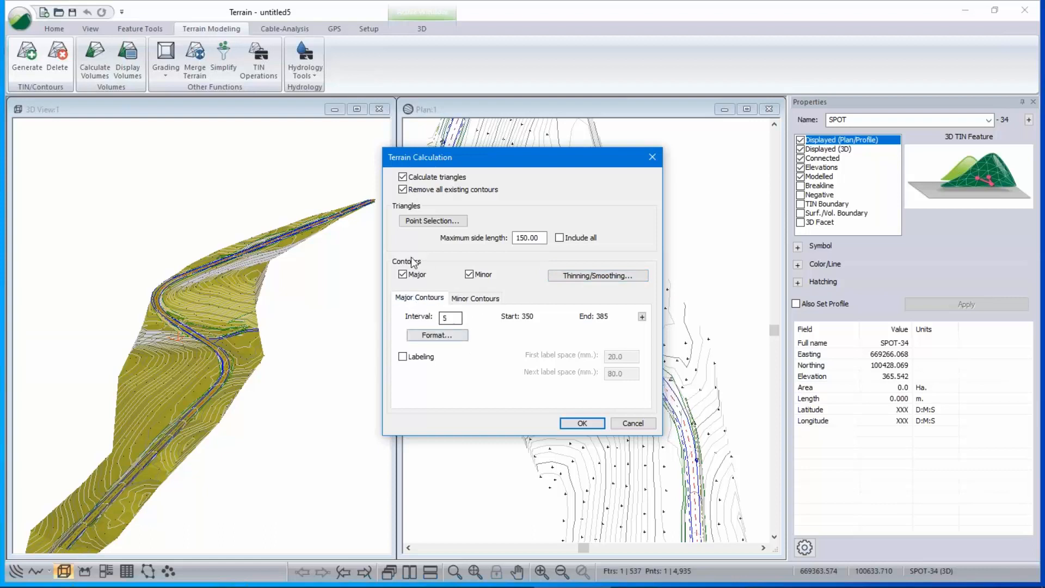
pyautogui.click(468, 275)
pyautogui.click(599, 275)
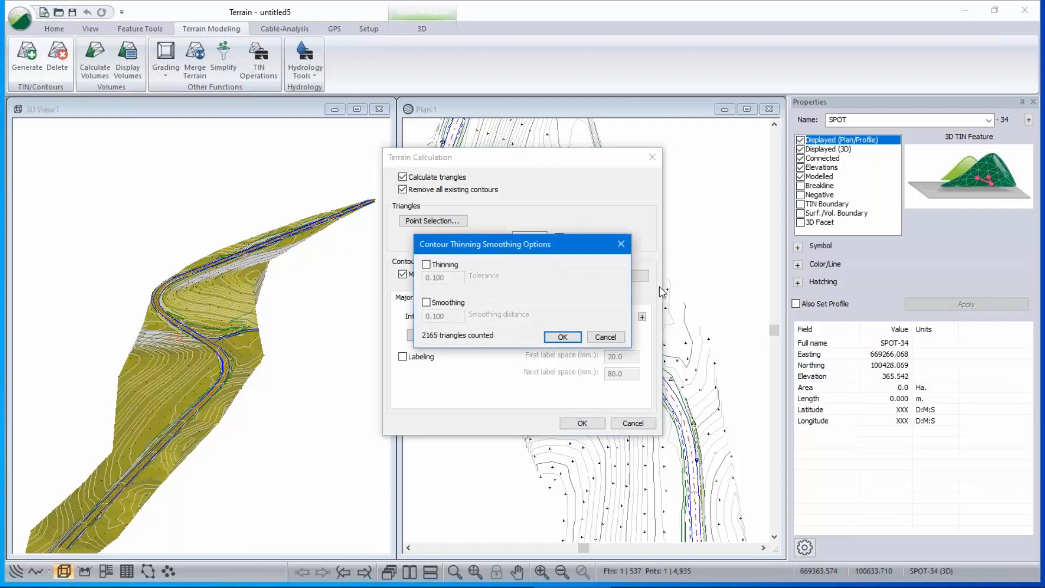
pyautogui.click(604, 337)
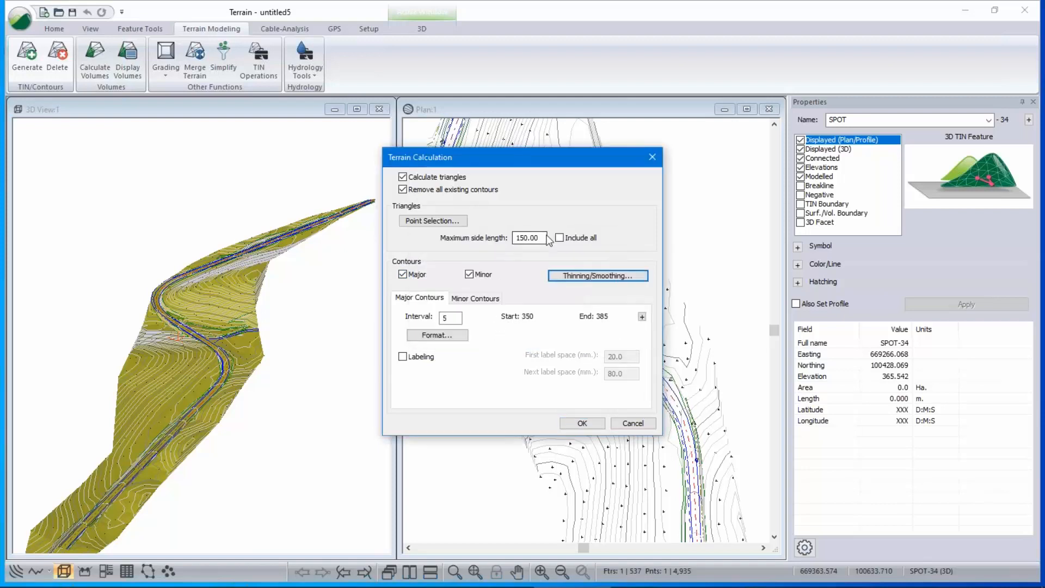
pyautogui.doubleClick(528, 238)
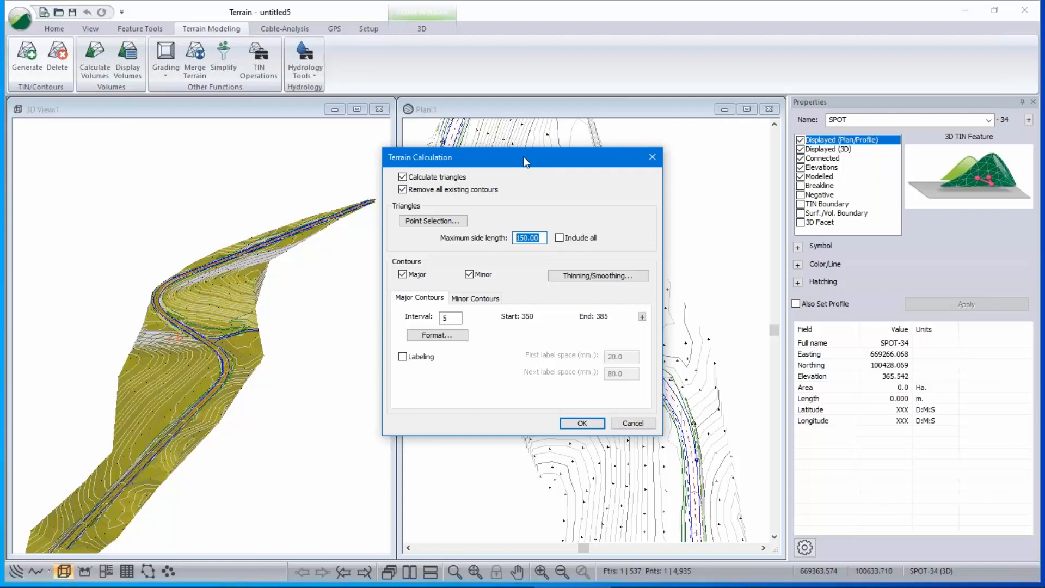
pyautogui.click(641, 429)
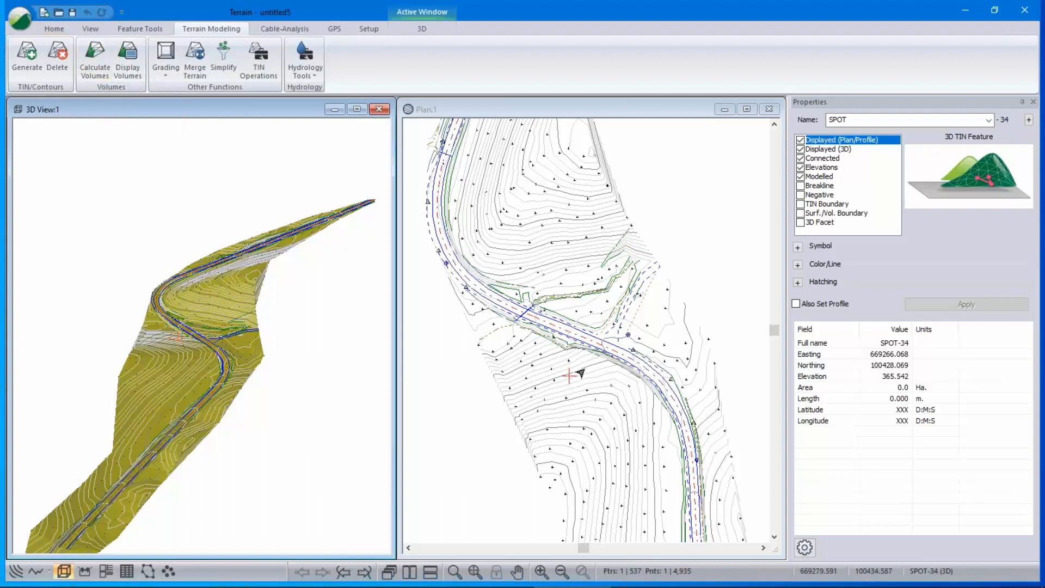
pyautogui.moveTo(581, 373)
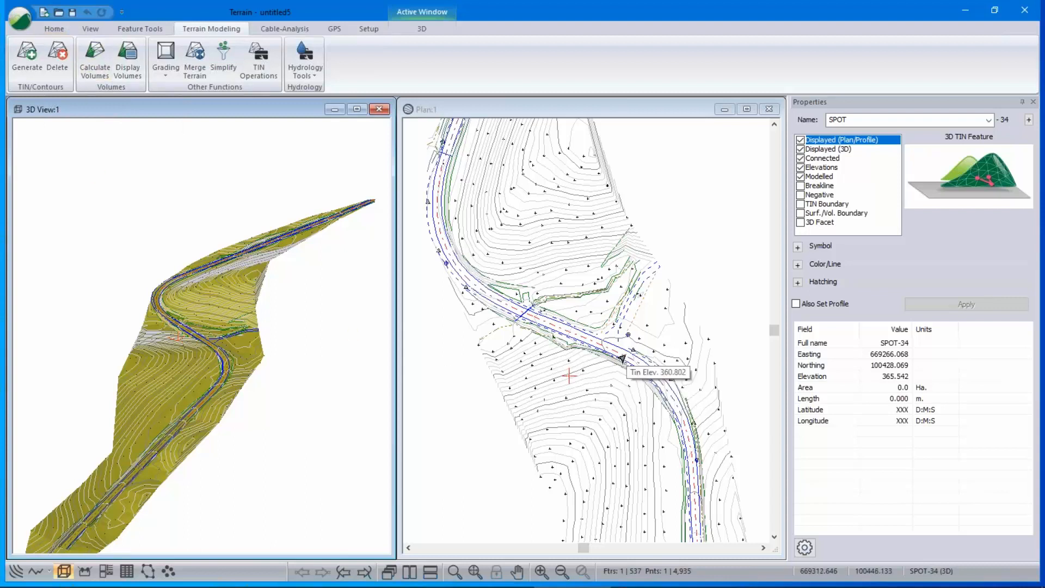
pyautogui.scroll(-1, 622, 358)
pyautogui.scroll(-1, 623, 358)
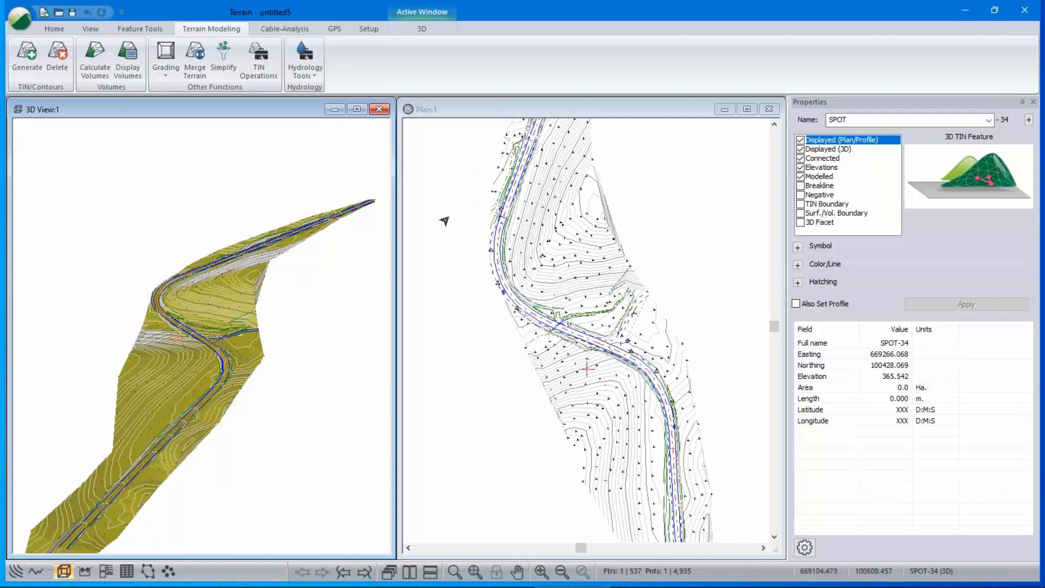
# Insert Hart Rd 2.txt from the HartRd folder as TotalStn 3 data, accepting the import options and continuing without coordinate conversion.
pyautogui.click(18, 18)
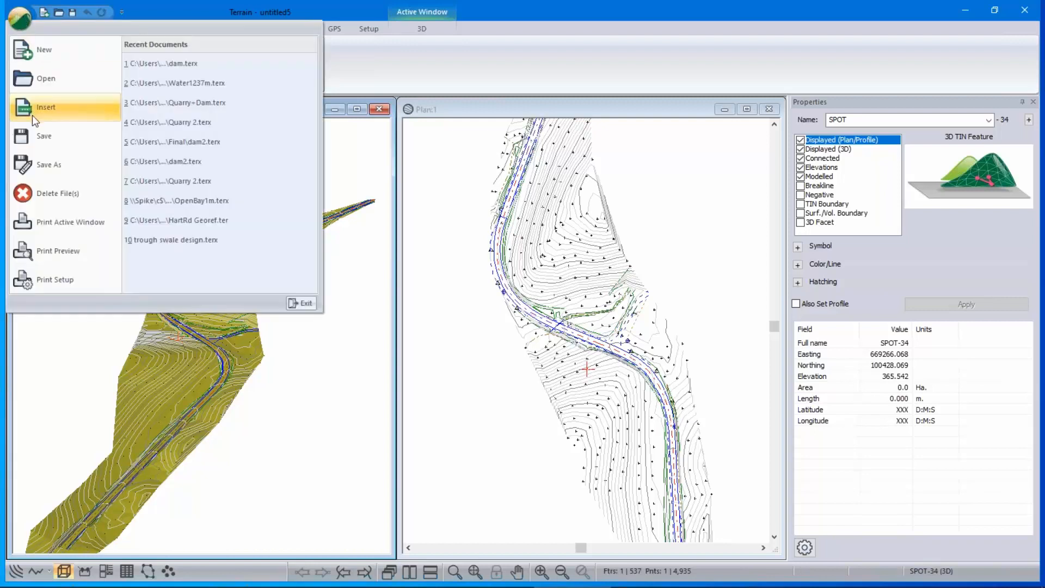
pyautogui.click(55, 107)
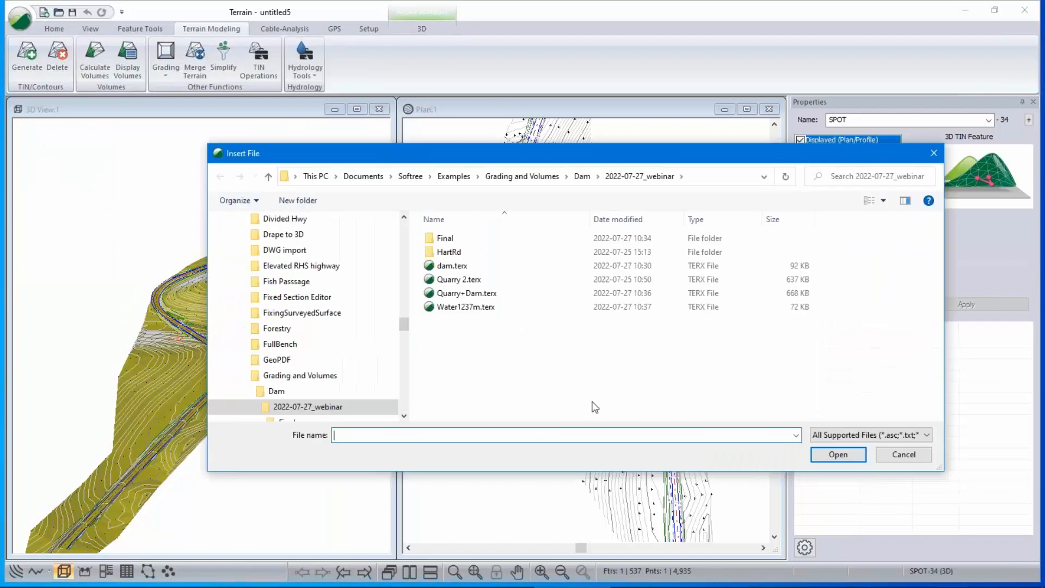
pyautogui.doubleClick(457, 252)
pyautogui.click(458, 252)
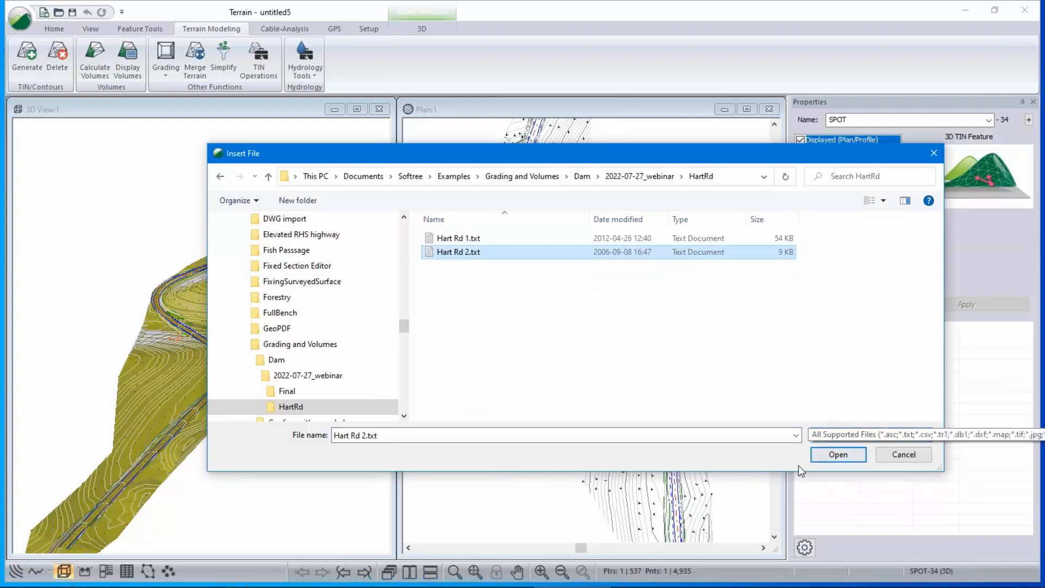
pyautogui.click(929, 437)
pyautogui.click(848, 383)
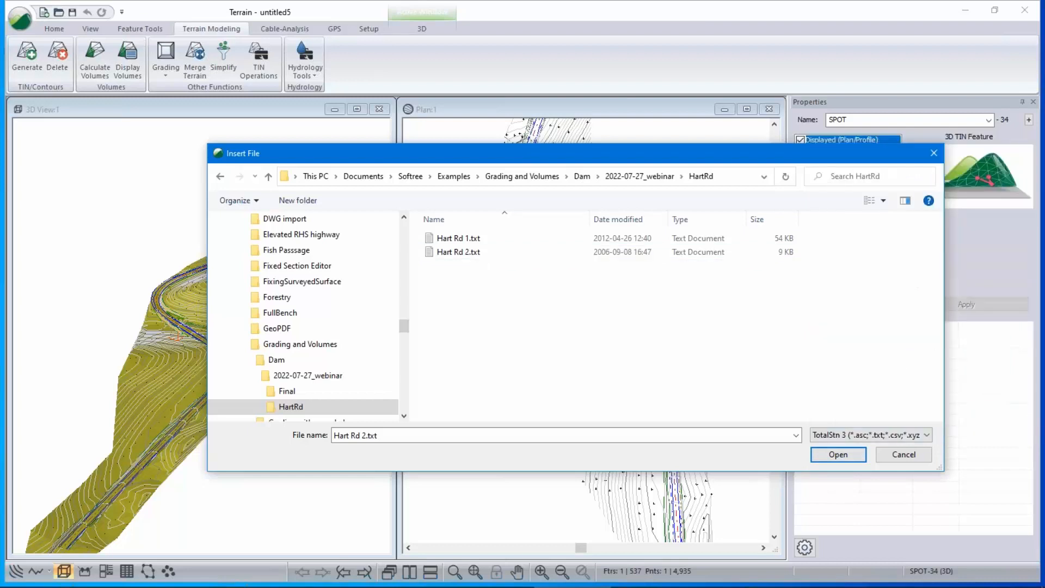
pyautogui.click(456, 252)
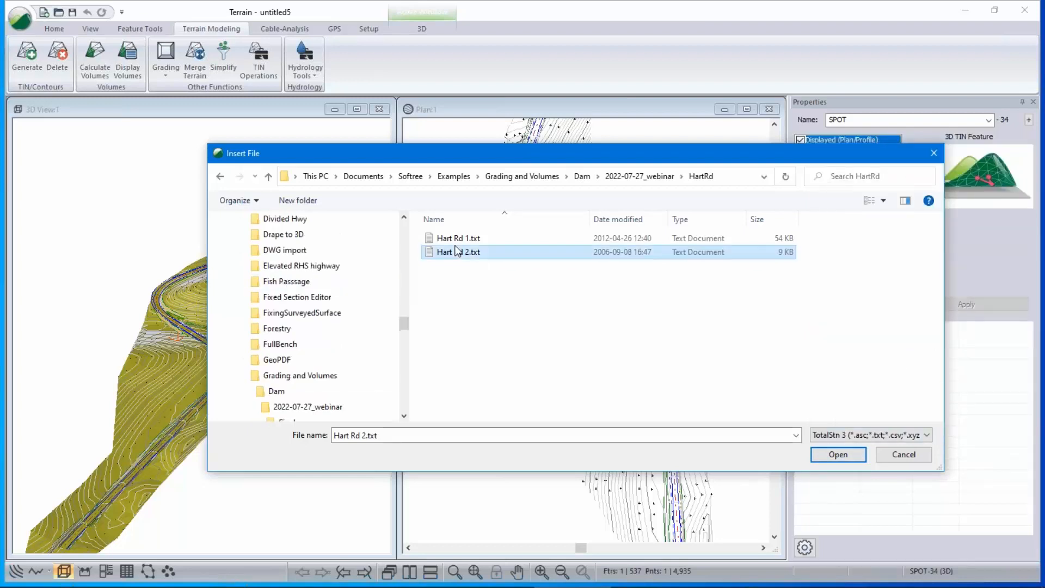
pyautogui.click(842, 456)
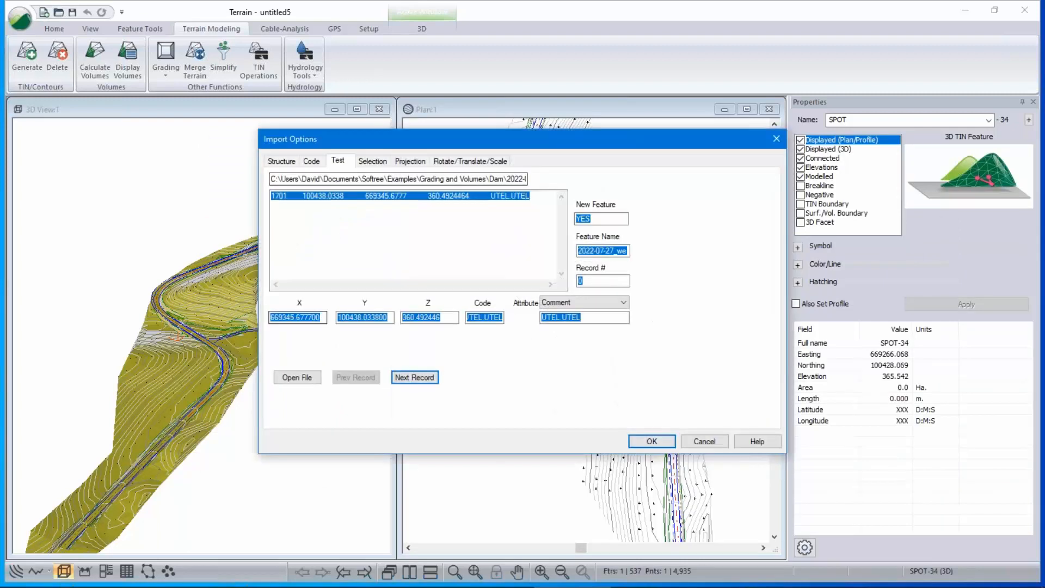
pyautogui.click(655, 443)
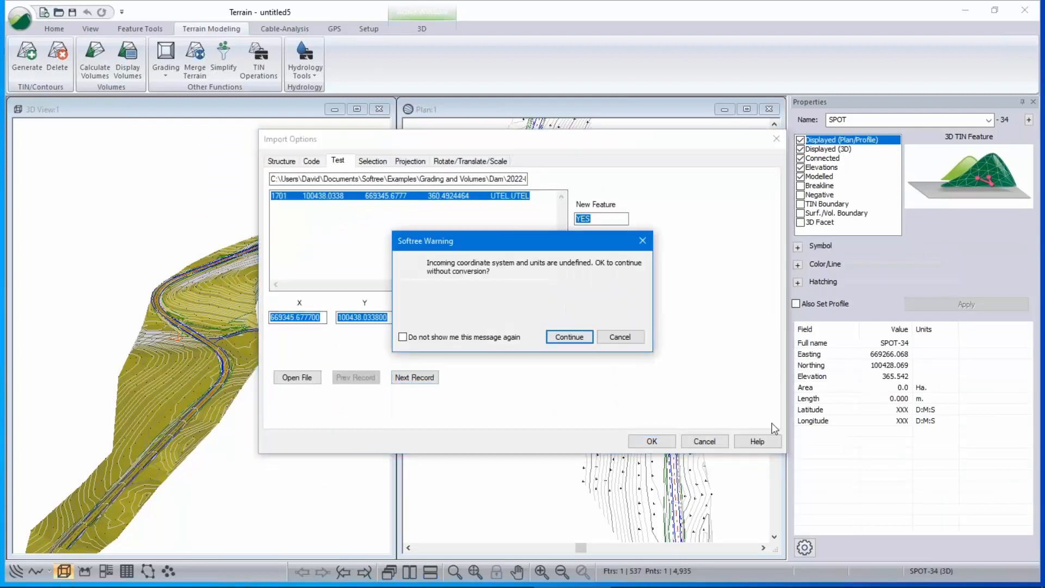
pyautogui.click(560, 338)
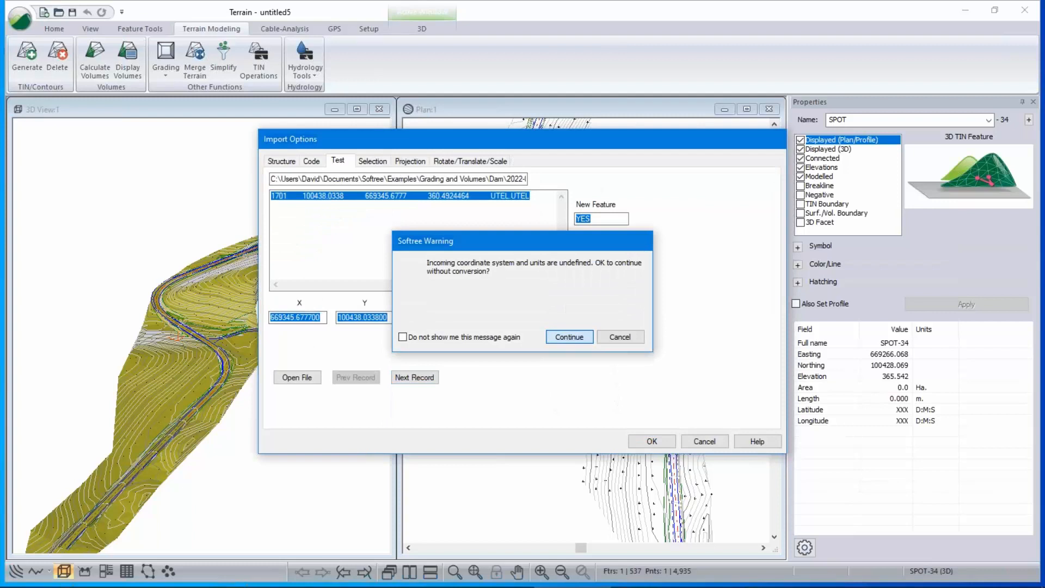
pyautogui.moveTo(546, 421); pyautogui.dragTo(511, 282, button='middle')
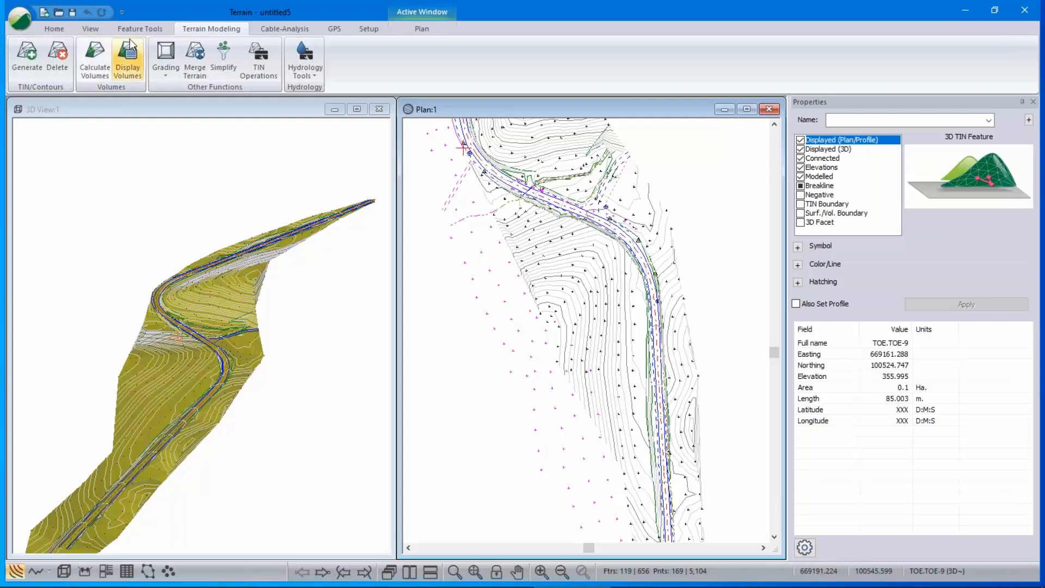
# Review the file formats supported for inserting data into the terrain, and close the file selection without inserting anything.
pyautogui.click(25, 18)
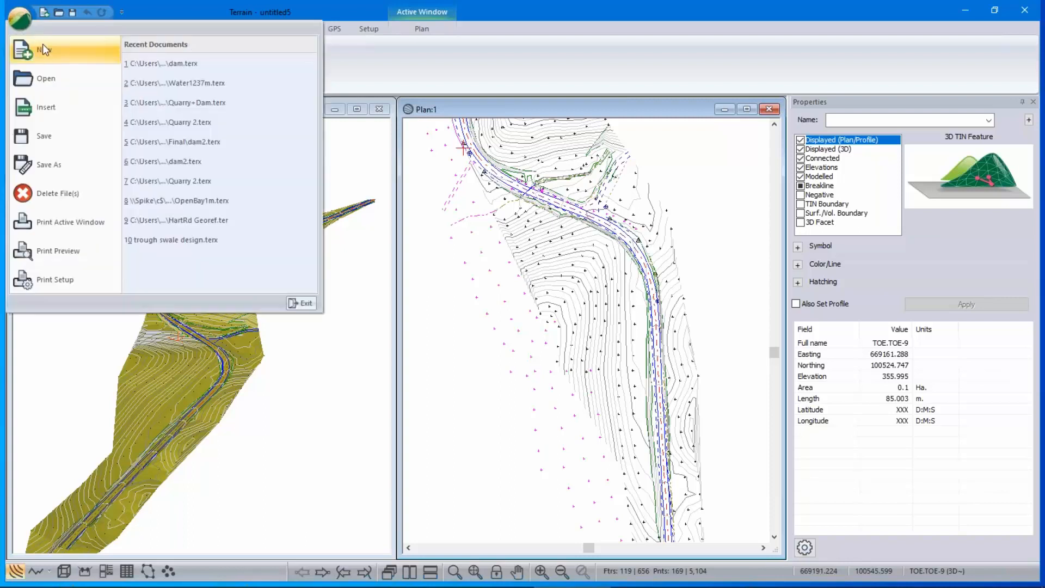
pyautogui.click(49, 106)
pyautogui.click(870, 434)
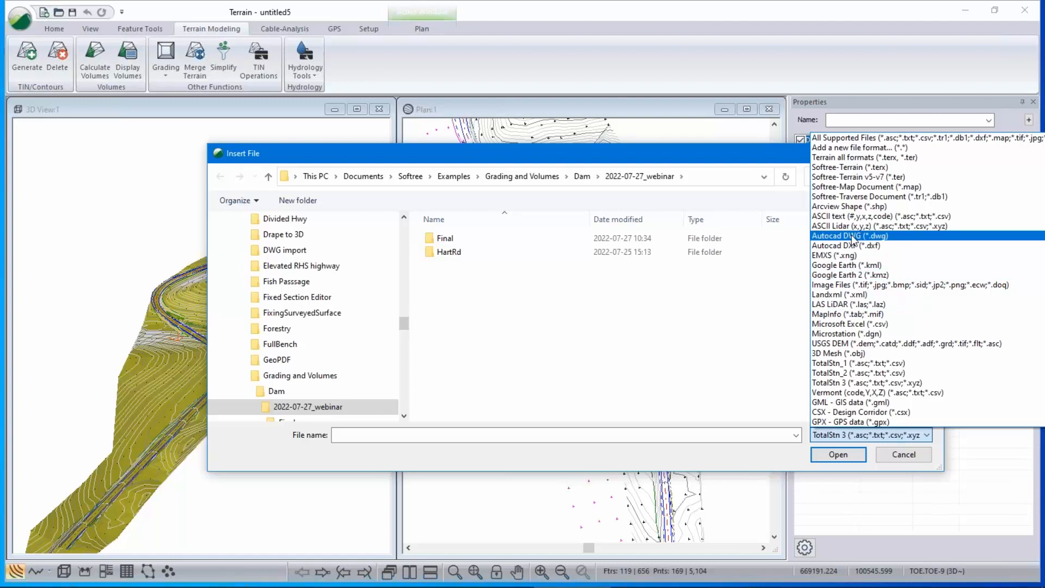
pyautogui.click(904, 456)
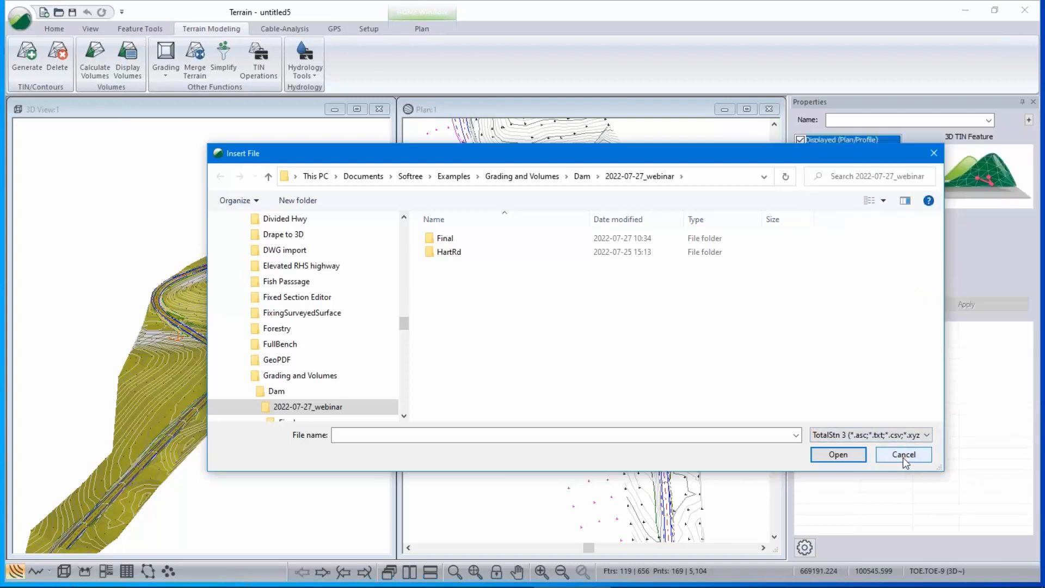
pyautogui.click(904, 456)
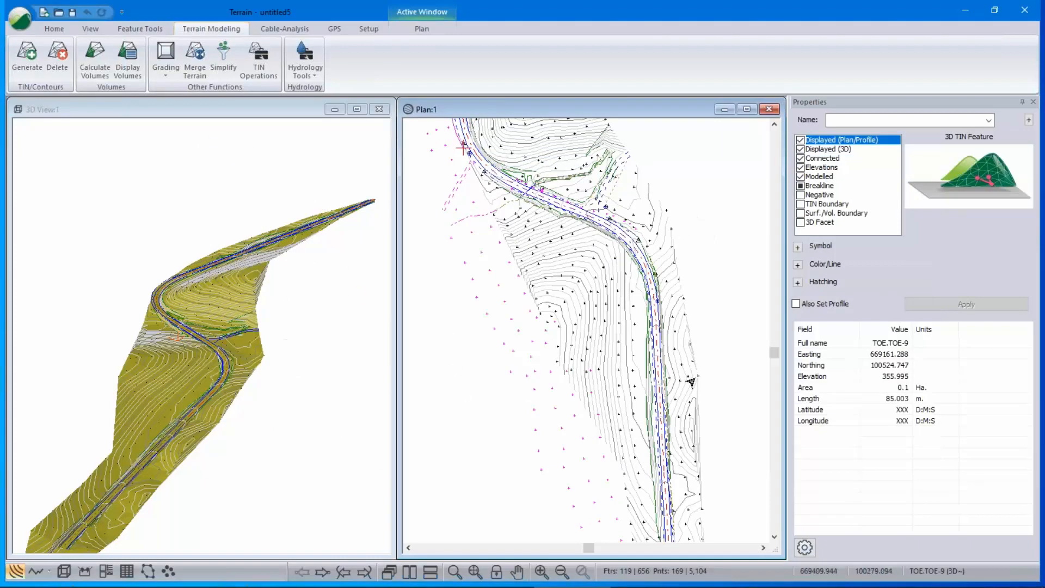
pyautogui.moveTo(616, 298)
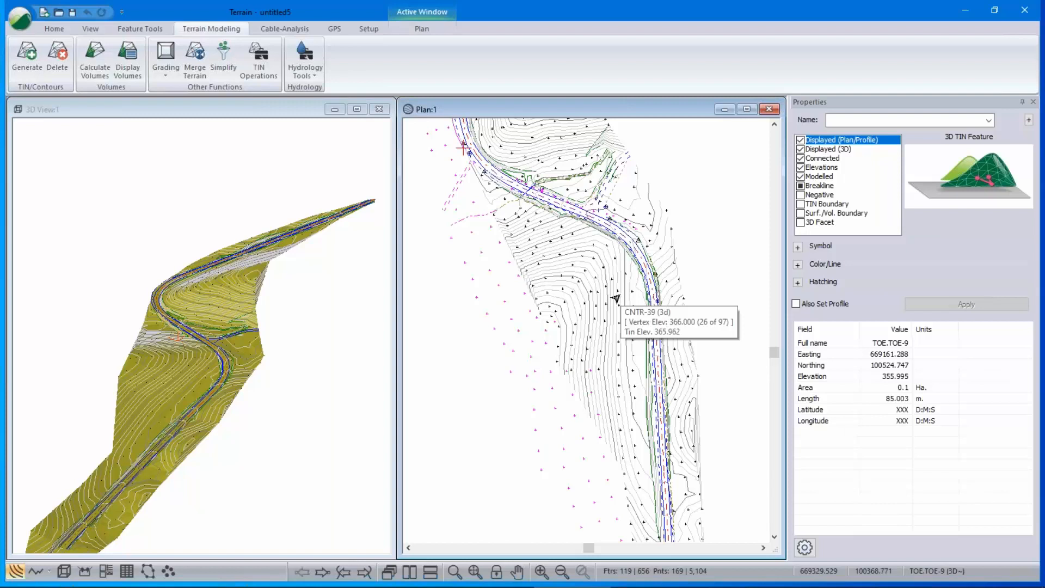
# Open tile1.las from the Examples > LiDAR > LiDAR pegging folder as a LAS LiDAR file.
pyautogui.click(20, 18)
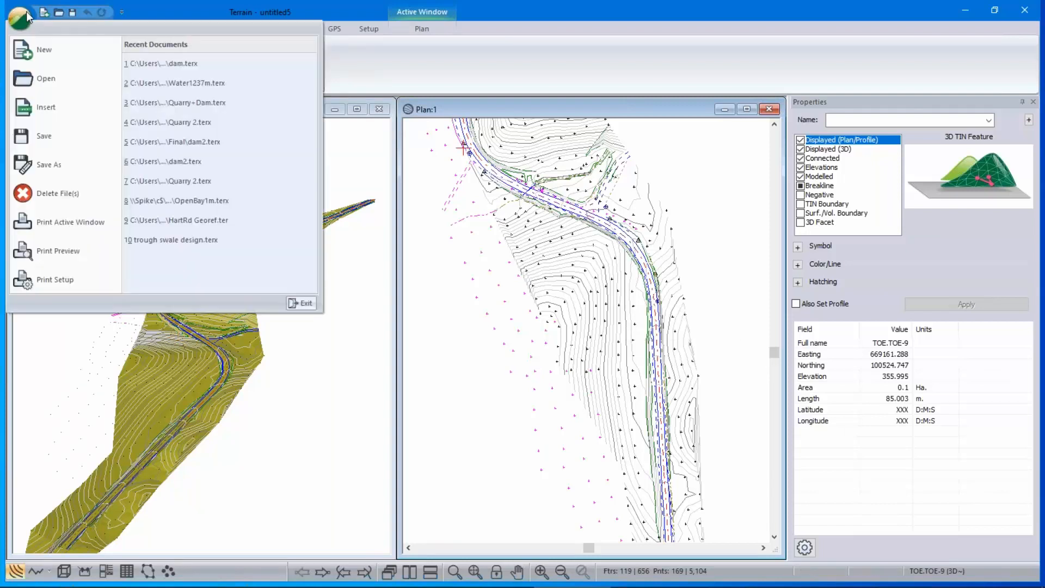
pyautogui.click(45, 82)
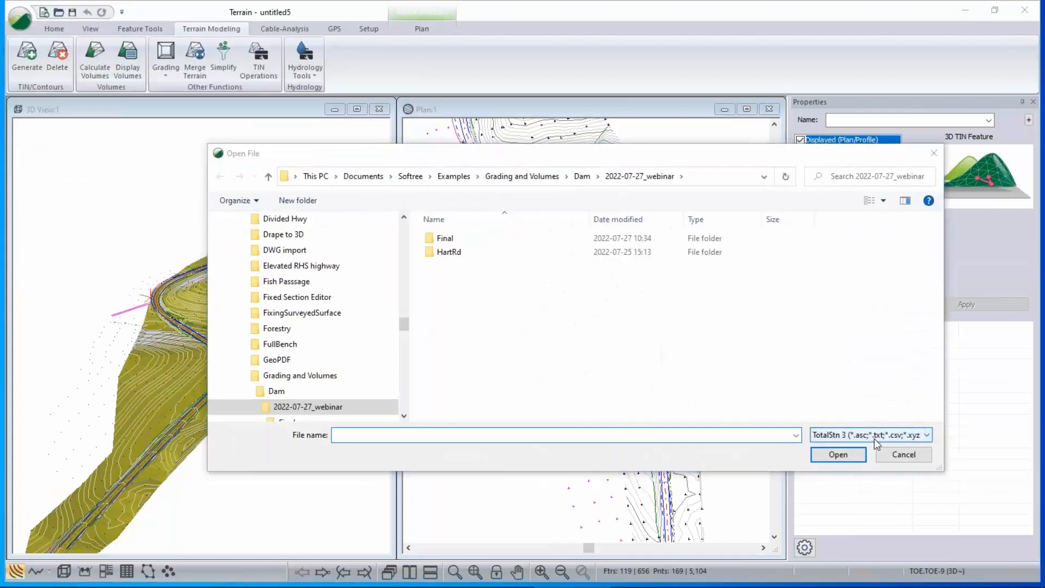
pyautogui.click(874, 439)
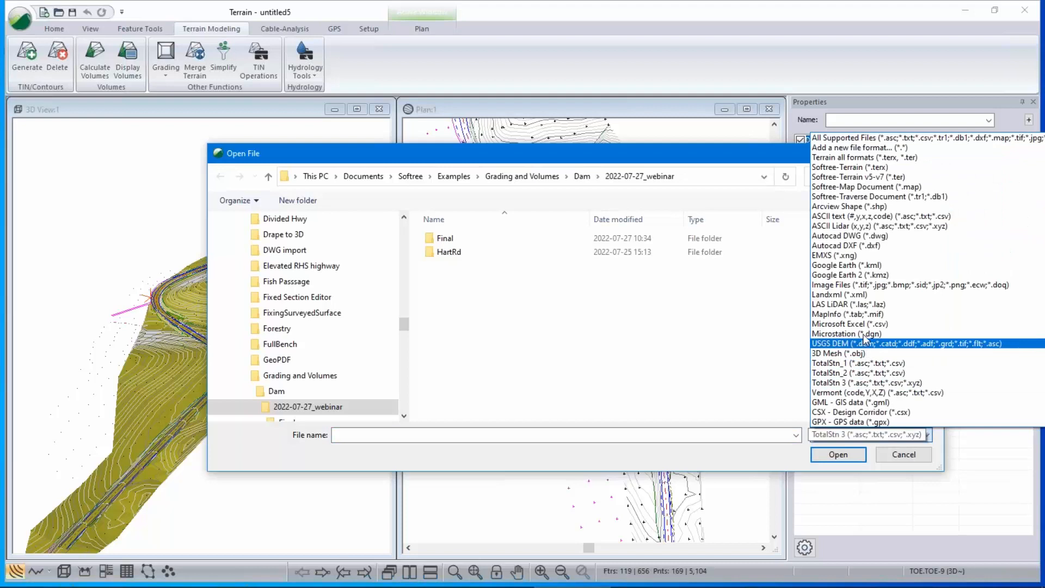
pyautogui.click(856, 305)
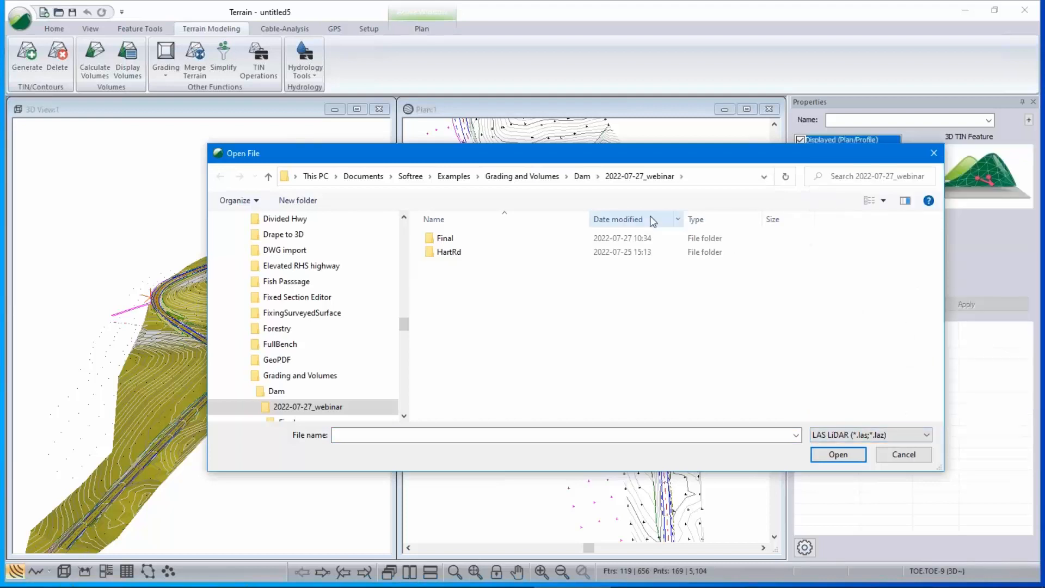
pyautogui.click(462, 176)
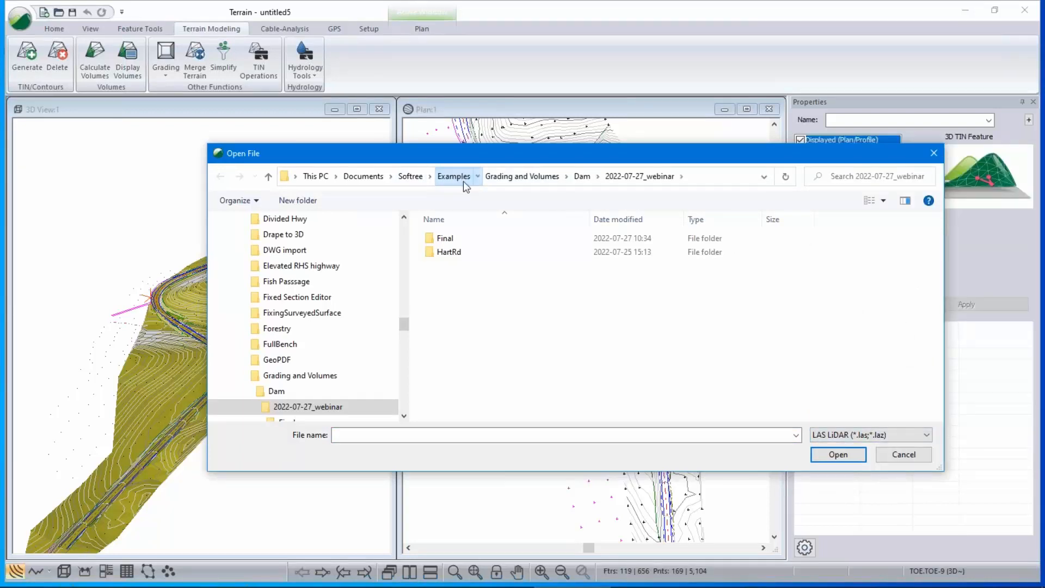
pyautogui.scroll(-4, 479, 359)
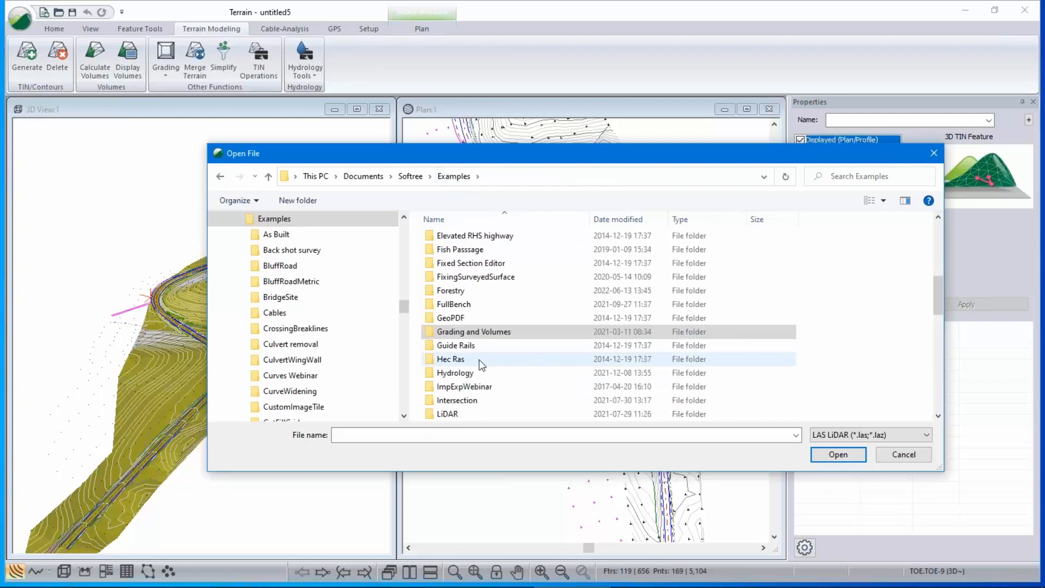
pyautogui.doubleClick(457, 332)
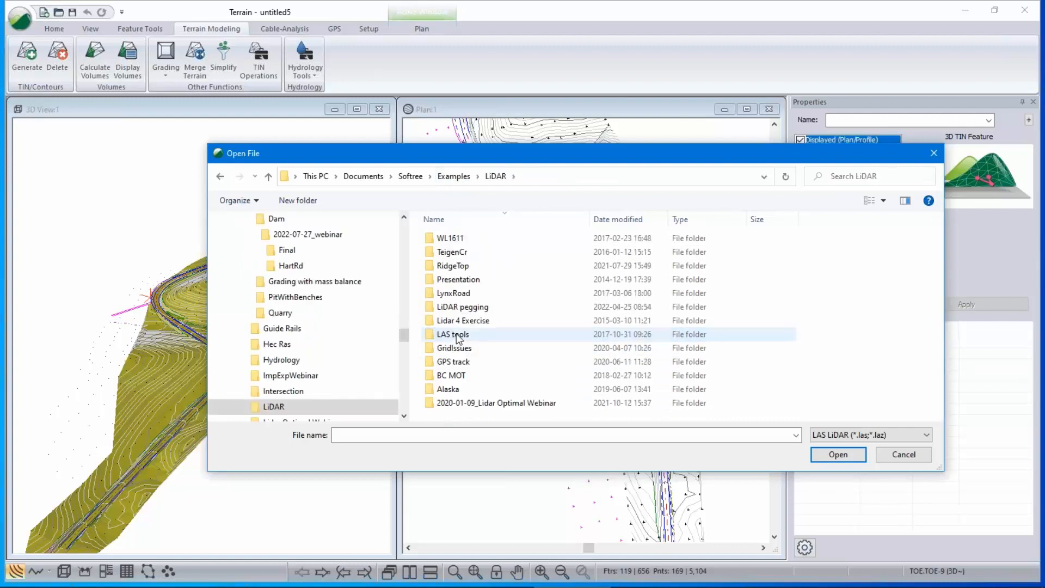
pyautogui.doubleClick(464, 313)
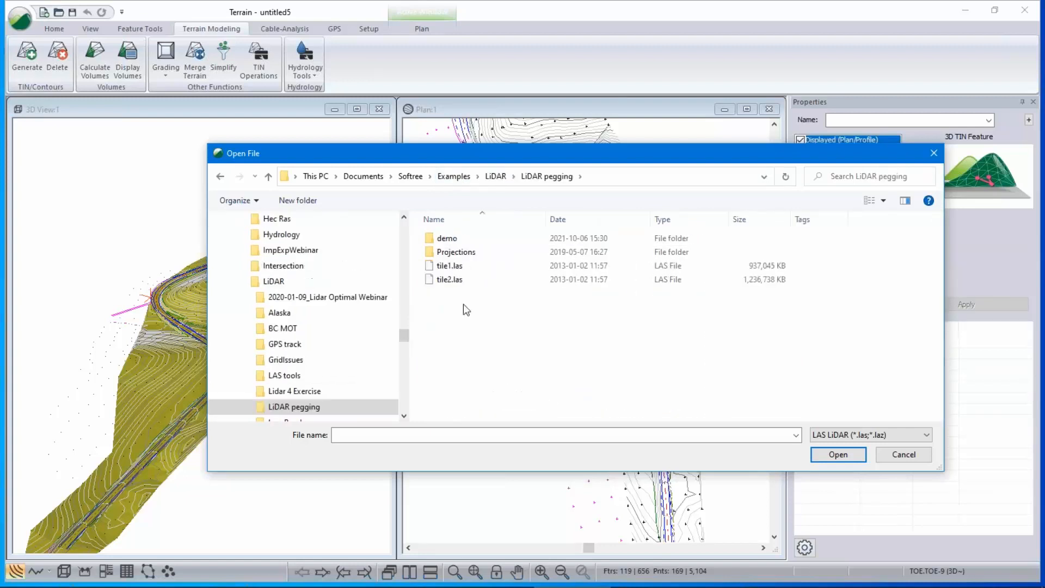
pyautogui.click(444, 266)
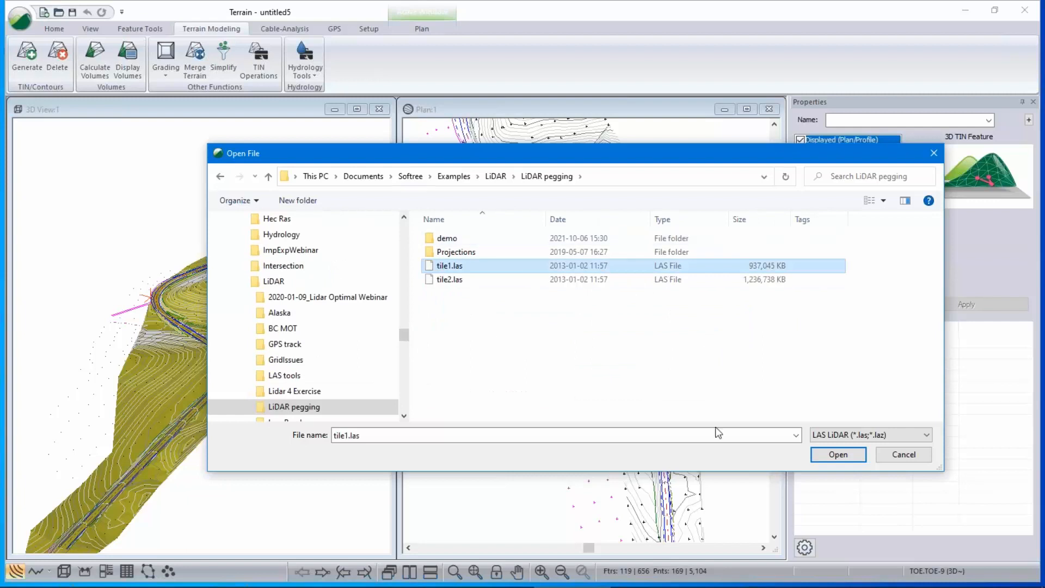
pyautogui.click(837, 454)
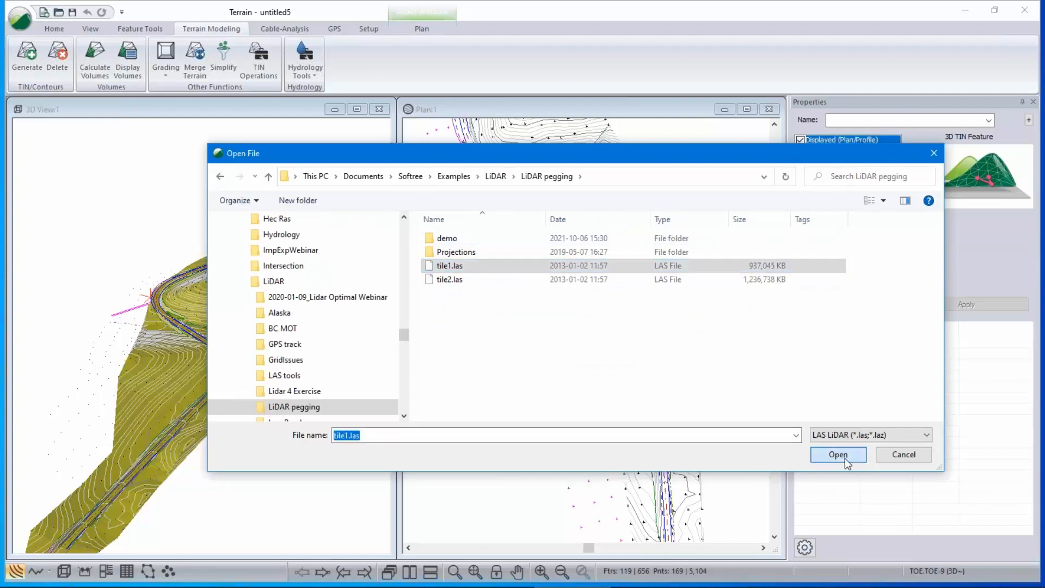
pyautogui.click(544, 327)
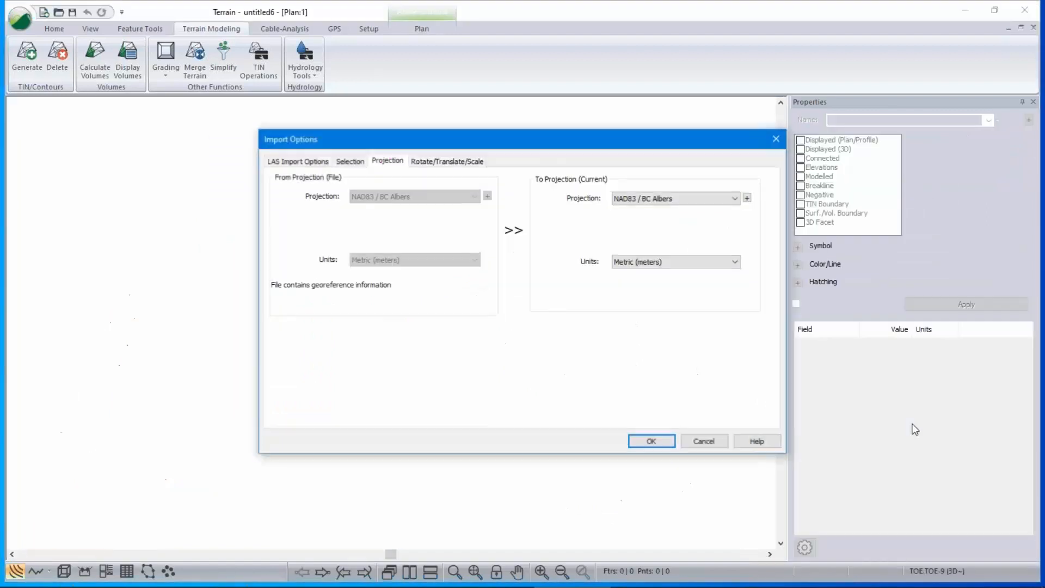
# Review the point class, thinning and projection options, and import the 2: Ground points with none skipped in NAD83 / BC Albers, metric units.
pyautogui.click(287, 162)
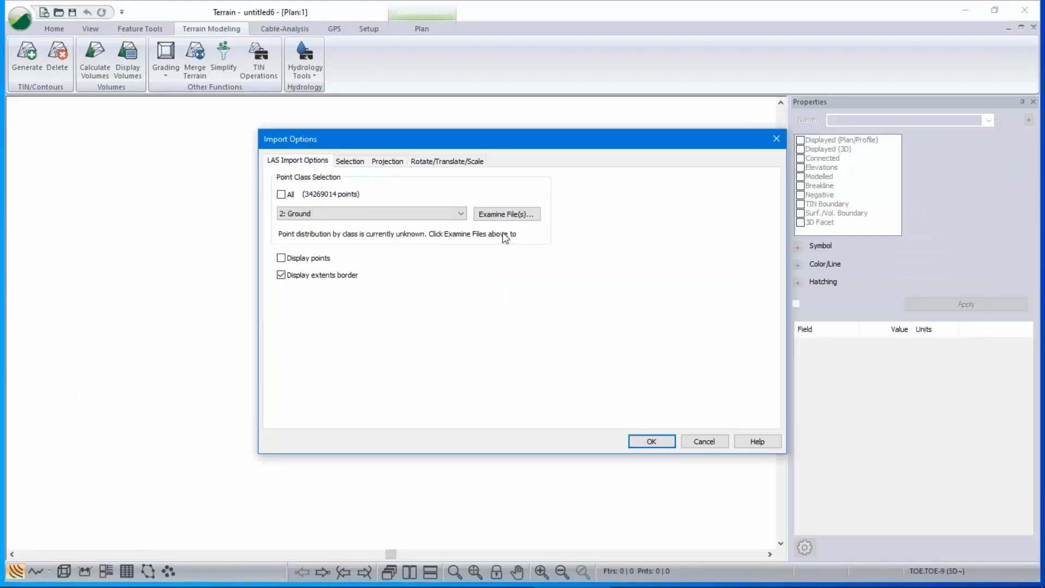
pyautogui.click(450, 214)
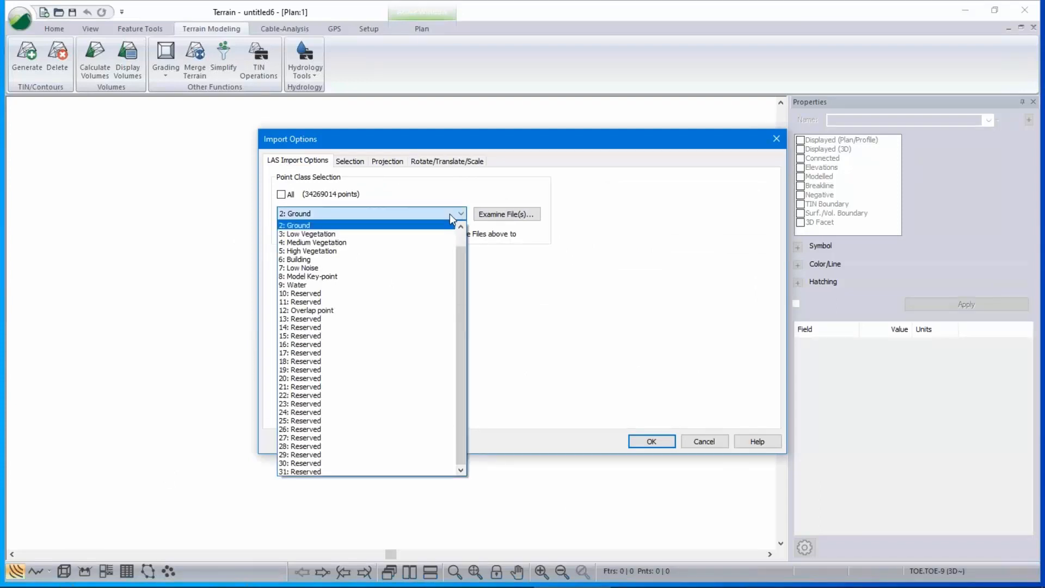
pyautogui.click(450, 214)
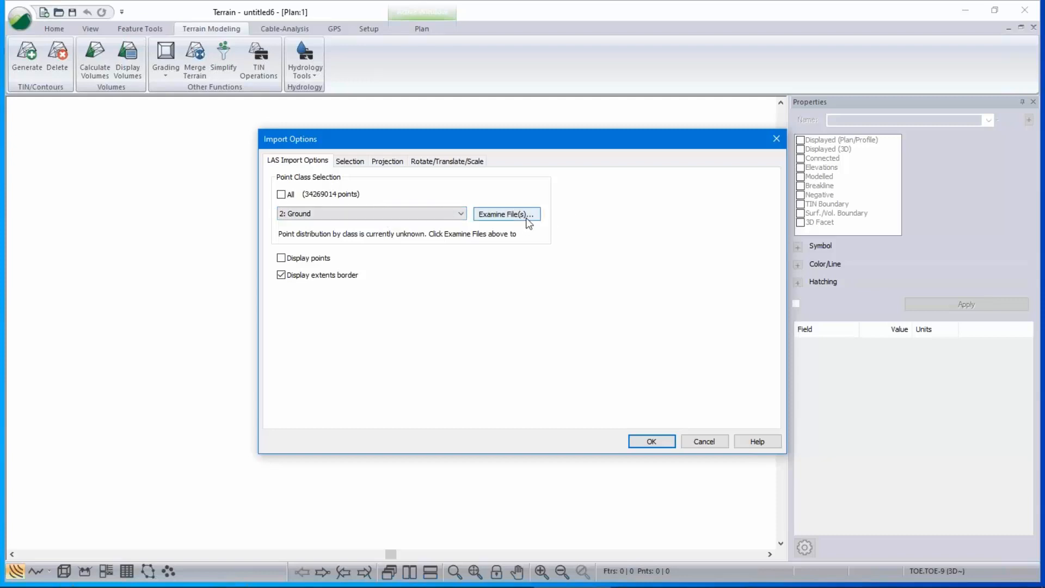
pyautogui.click(349, 162)
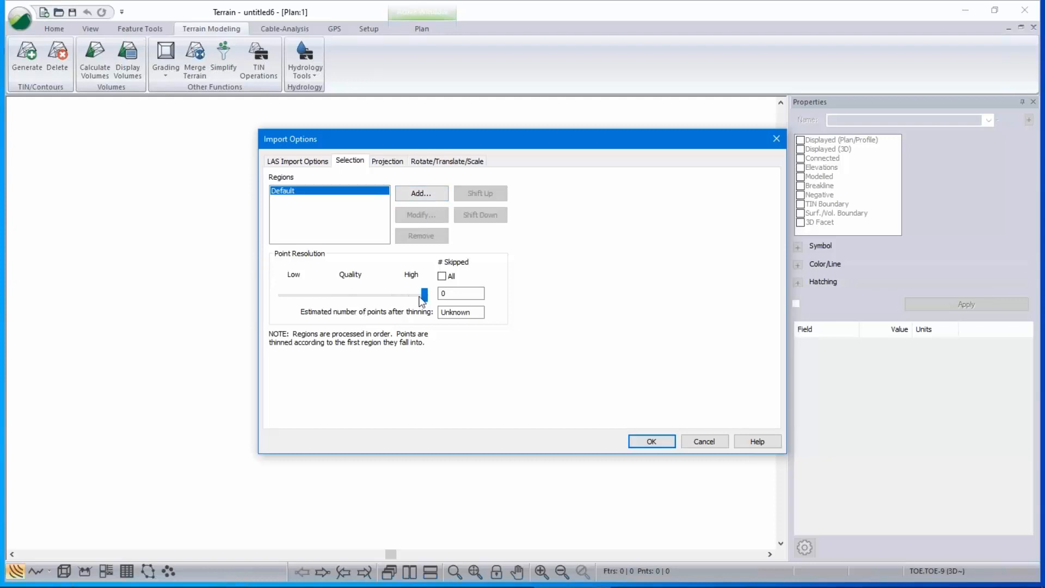
pyautogui.moveTo(382, 297); pyautogui.dragTo(425, 295)
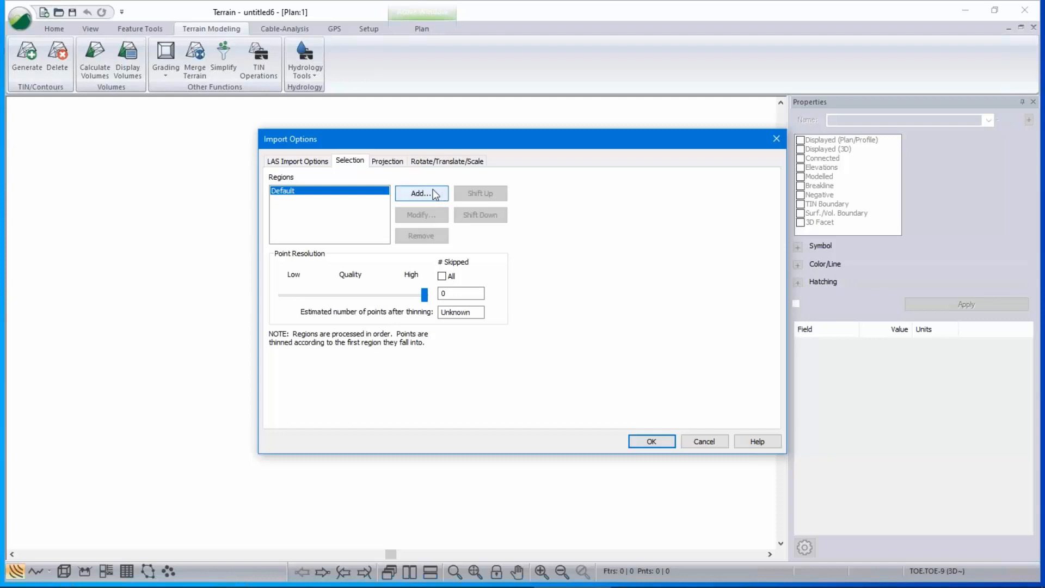
pyautogui.click(386, 161)
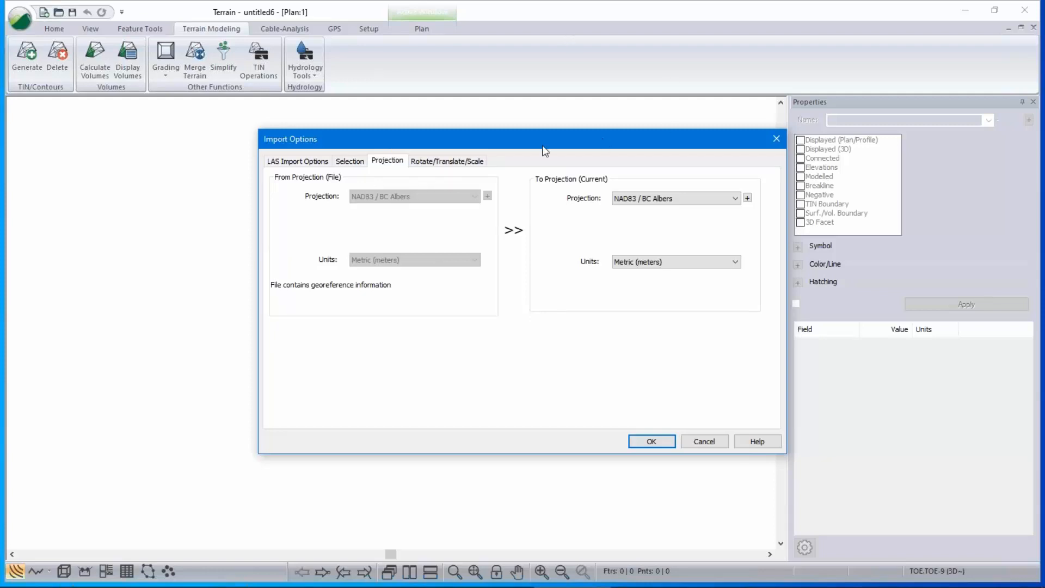
pyautogui.click(651, 442)
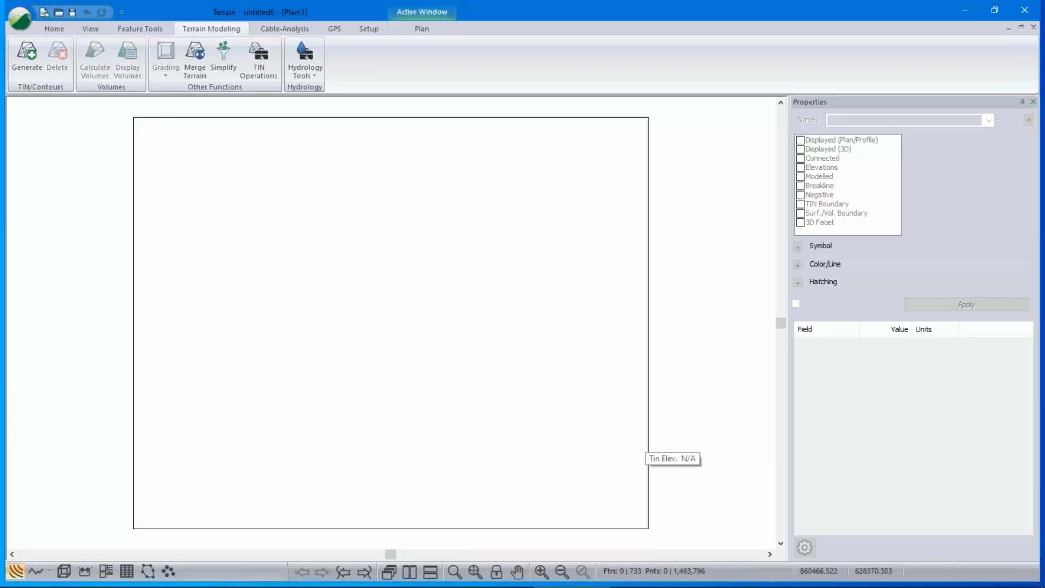
# Generate the LiDAR terrain's TIN with major and minor contours, using a maximum triangle side length of 10.
pyautogui.moveTo(672, 571)
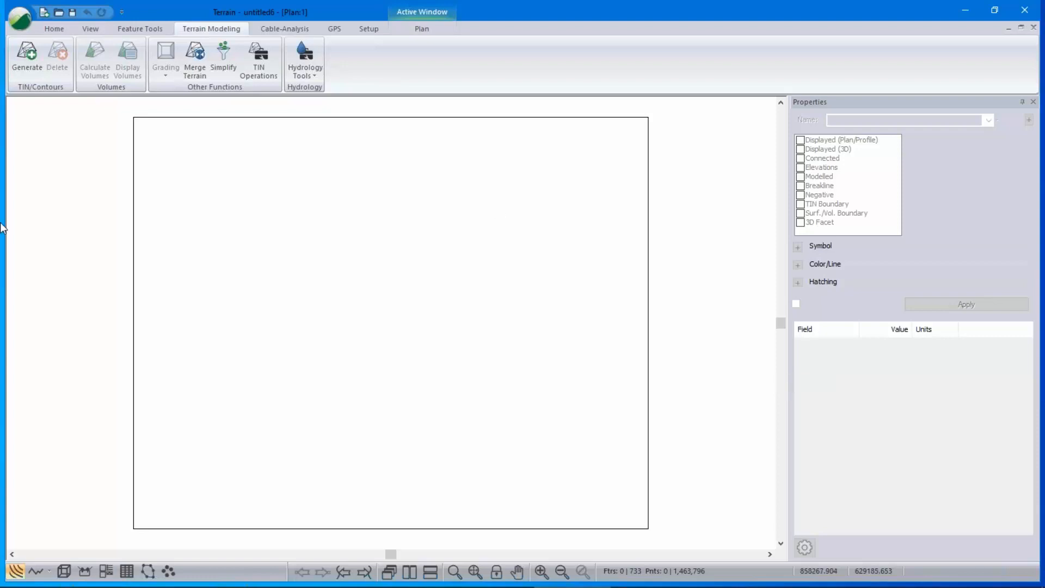
pyautogui.click(30, 54)
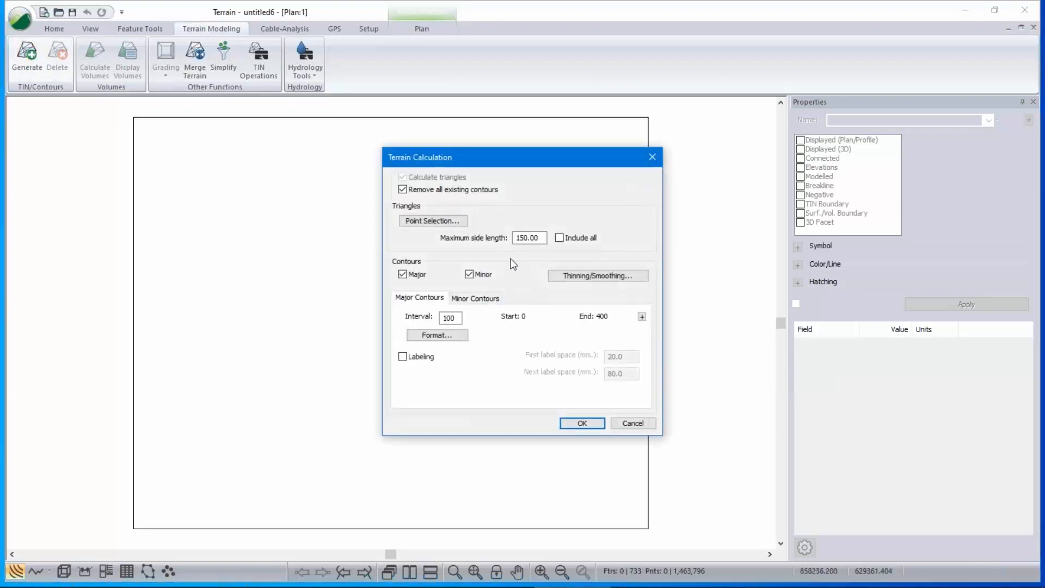
pyautogui.moveTo(541, 238); pyautogui.dragTo(515, 238)
pyautogui.write('10')
pyautogui.click(587, 428)
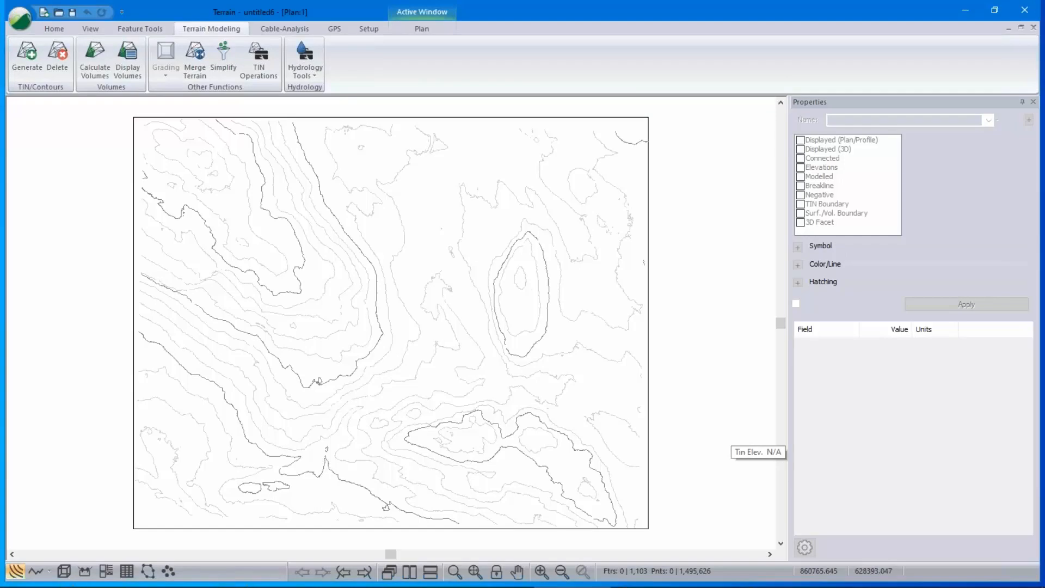
# Select the major contour curving around the ridge and show the 3D view side by side with the plan.
pyautogui.click(378, 328)
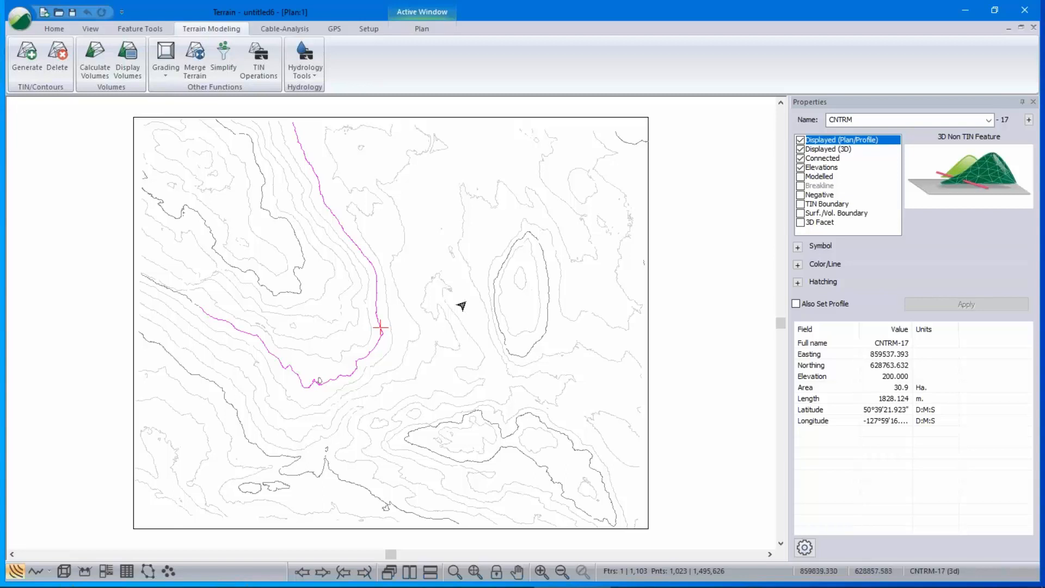
pyautogui.moveTo(462, 306)
pyautogui.moveTo(525, 378)
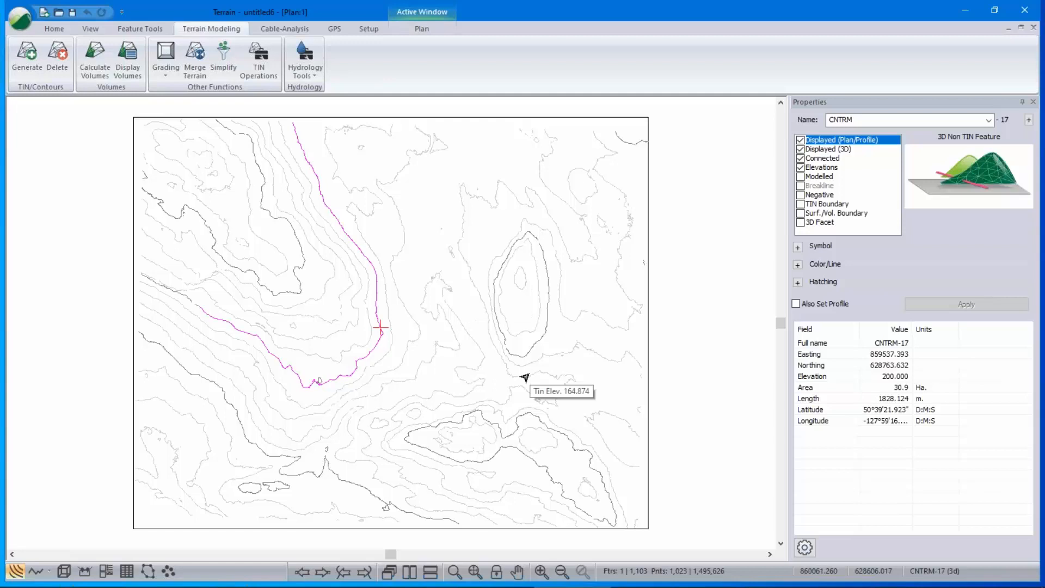
pyautogui.click(64, 572)
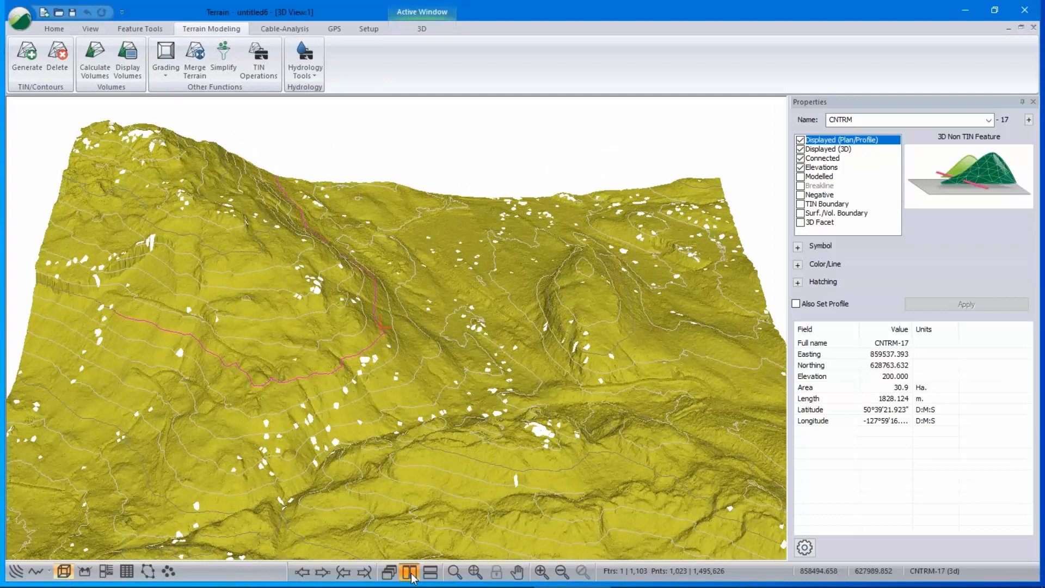
pyautogui.click(410, 571)
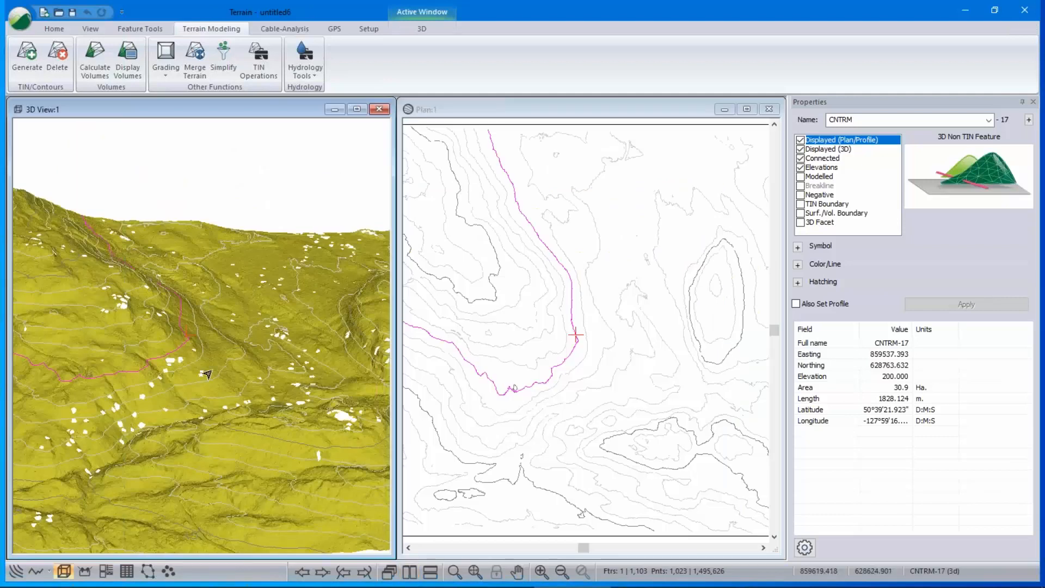
pyautogui.moveTo(219, 334); pyautogui.dragTo(158, 370)
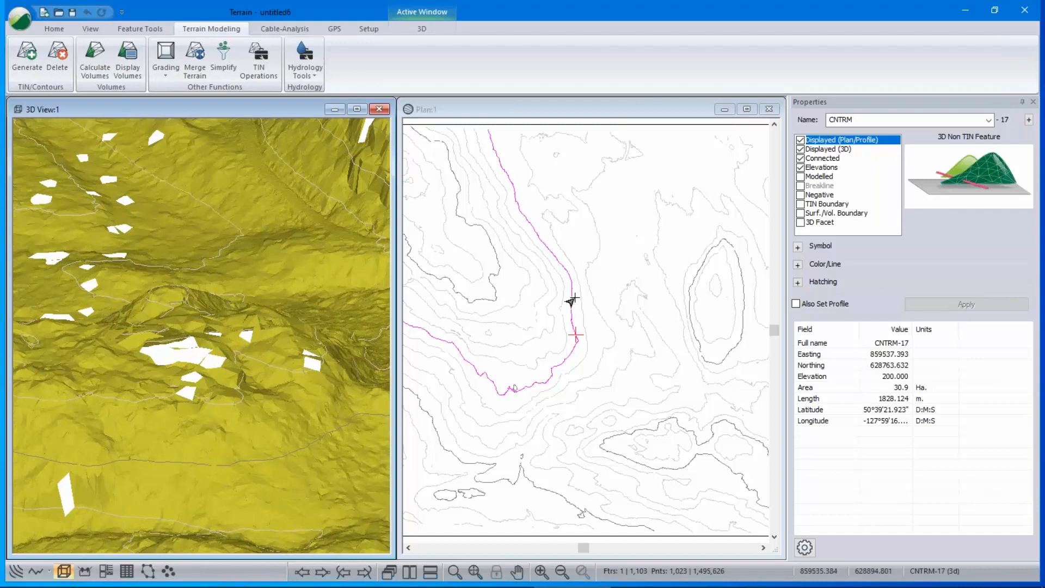
# Display the TIN boundary in the plan through the plan's surface options.
pyautogui.rightClick(539, 259)
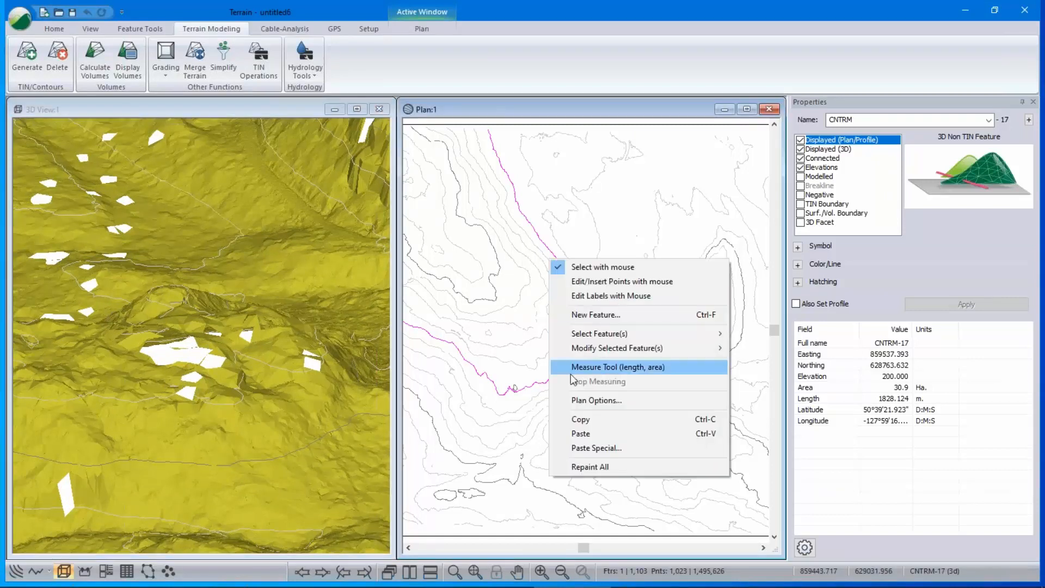
pyautogui.click(583, 400)
pyautogui.click(421, 207)
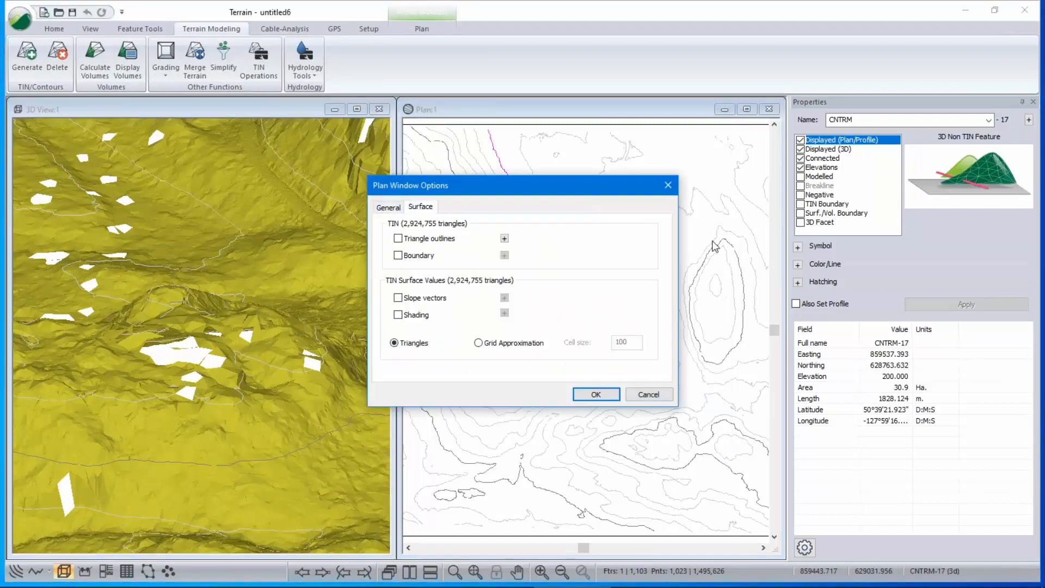
pyautogui.click(398, 255)
pyautogui.click(597, 394)
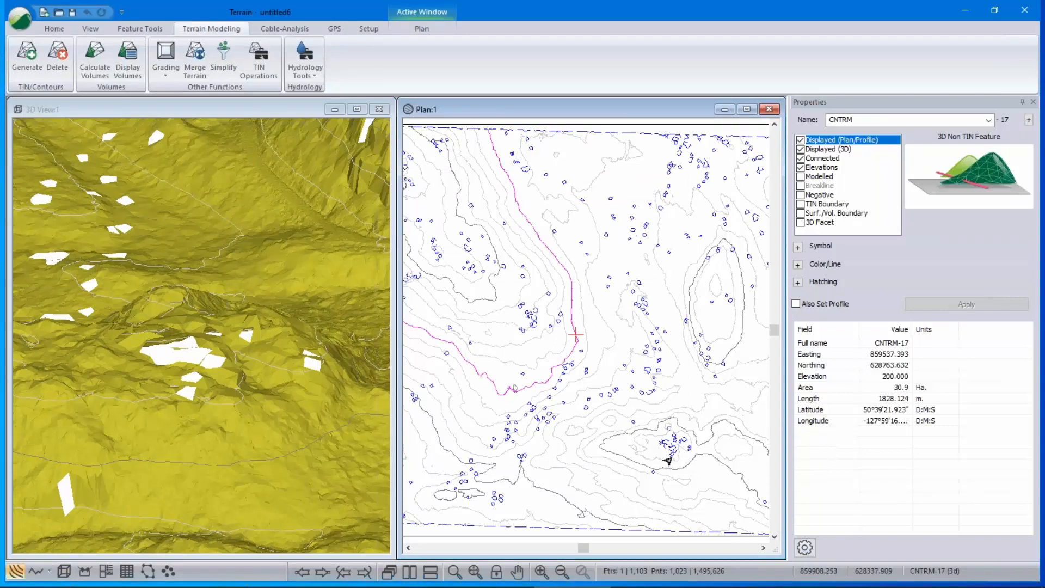
# Enable Track Mouse for the 3D view and compare the cluster of TIN holes in the plan with the 3D surface.
pyautogui.rightClick(164, 282)
pyautogui.click(208, 376)
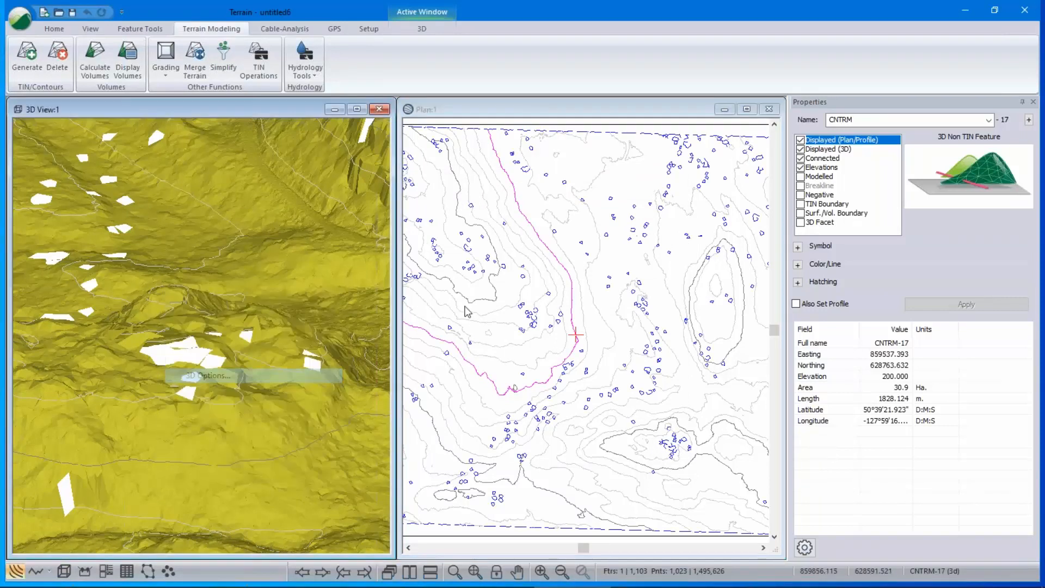
pyautogui.click(593, 230)
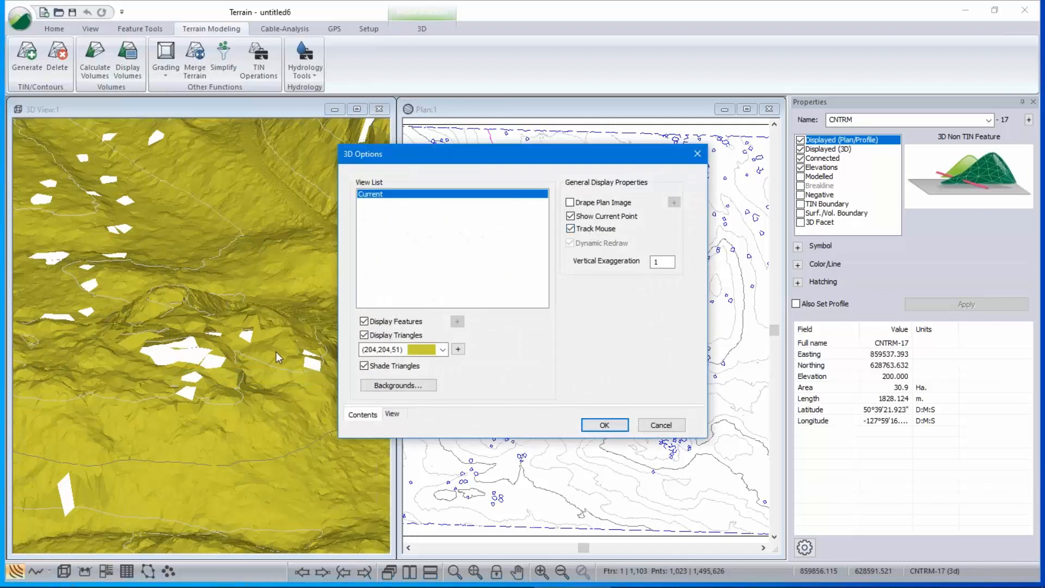
pyautogui.click(605, 425)
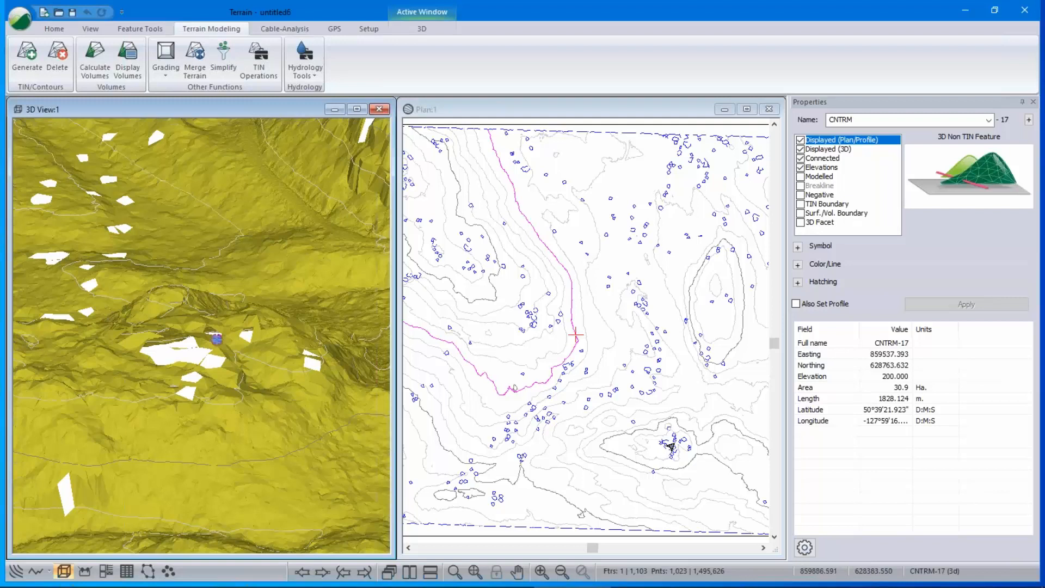
pyautogui.scroll(3, 701, 443)
pyautogui.moveTo(708, 444); pyautogui.dragTo(622, 322, button='middle')
pyautogui.scroll(2, 625, 318)
pyautogui.moveTo(493, 330); pyautogui.dragTo(527, 322, button='middle')
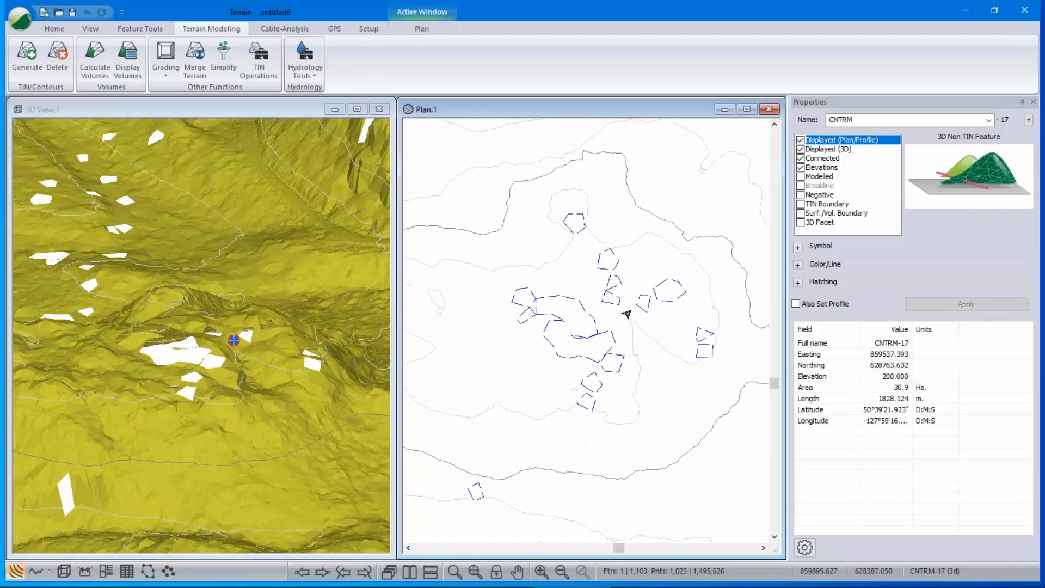
# Select all features, try the Include all triangles option in the terrain calculation, and cancel without regenerating.
pyautogui.hotkey('ctrl', 'a')
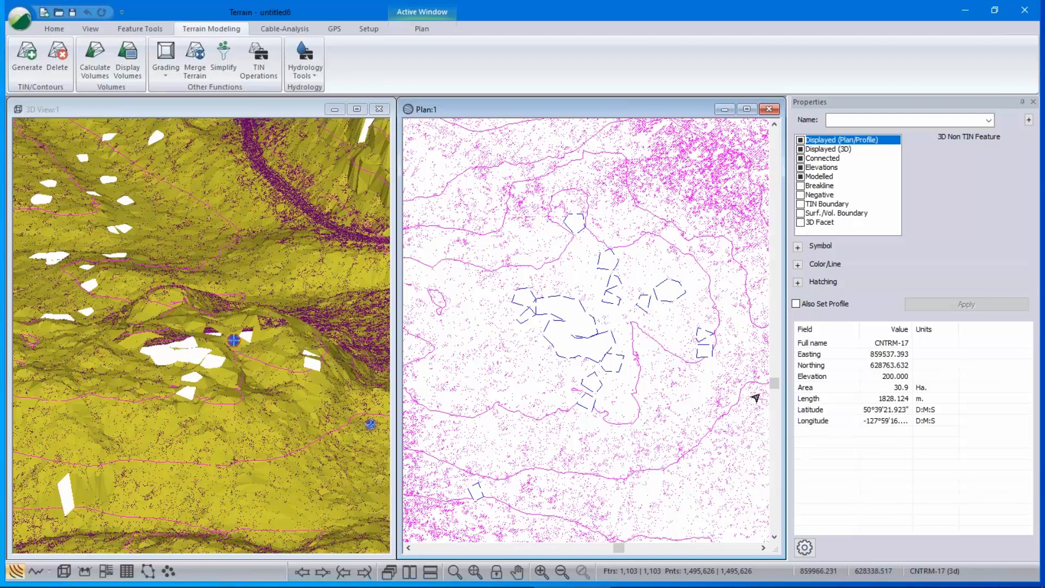
pyautogui.click(26, 57)
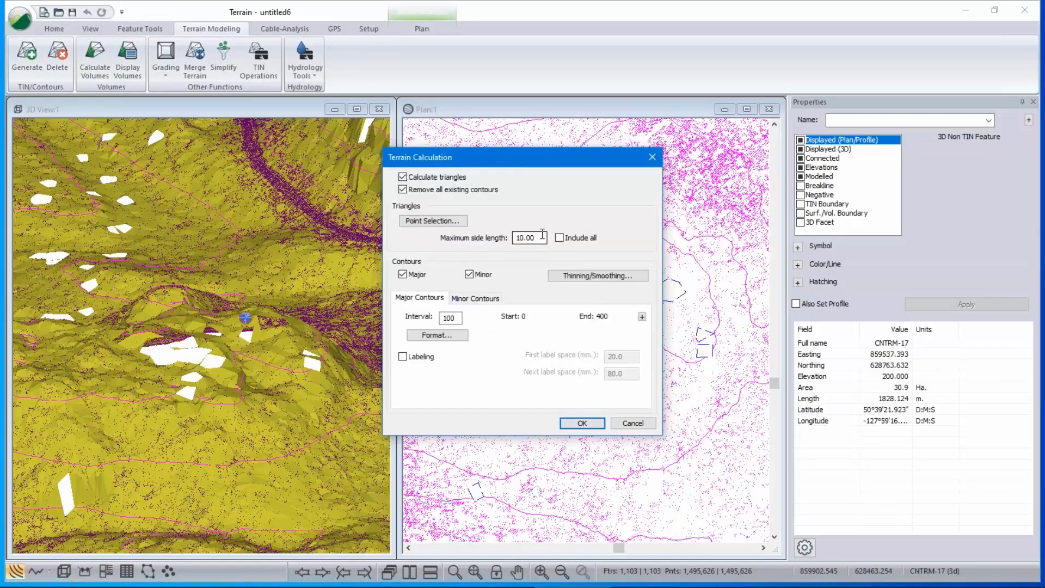
pyautogui.click(559, 238)
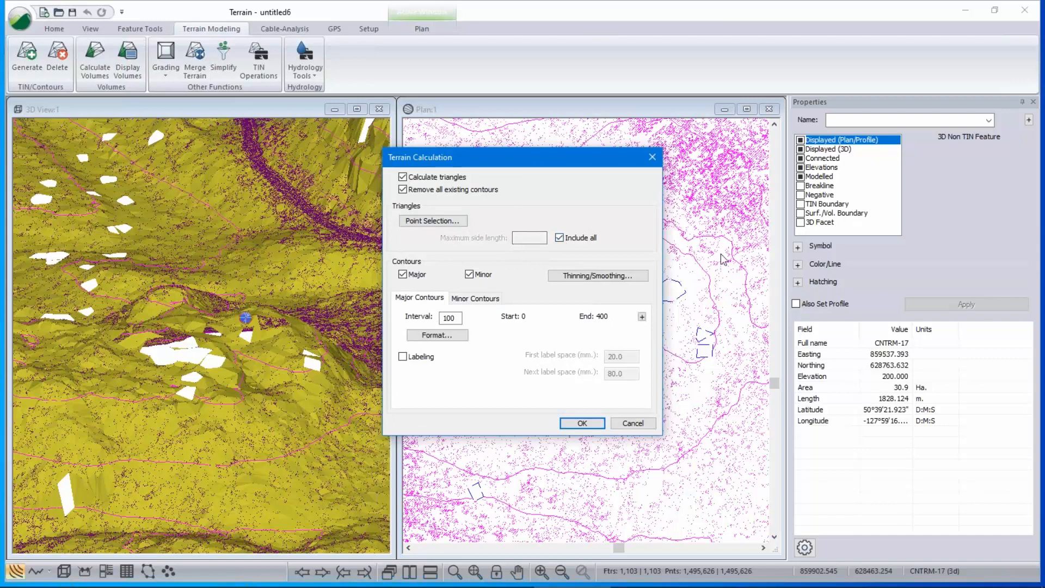
pyautogui.click(646, 426)
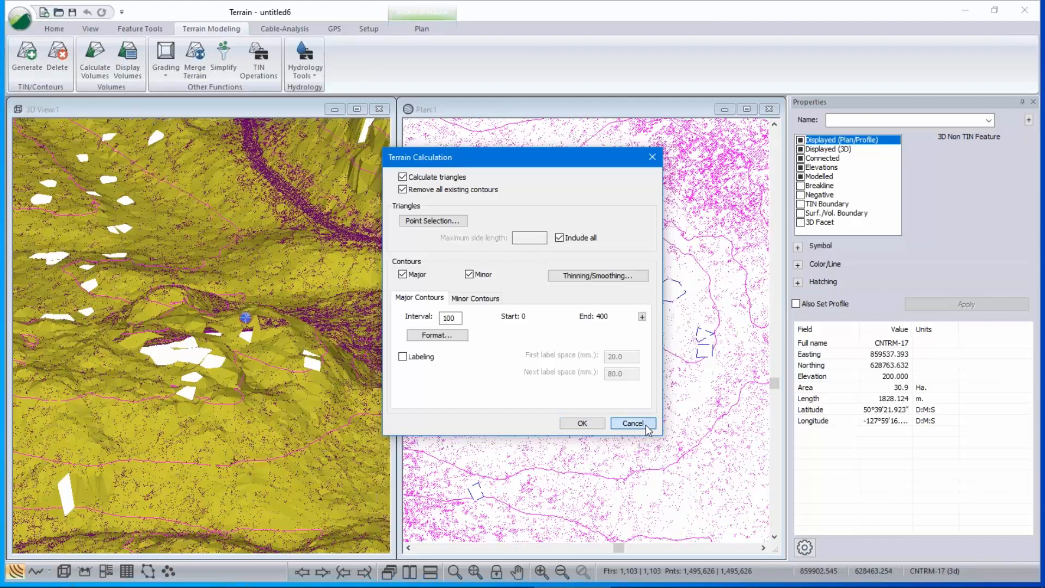
pyautogui.click(633, 424)
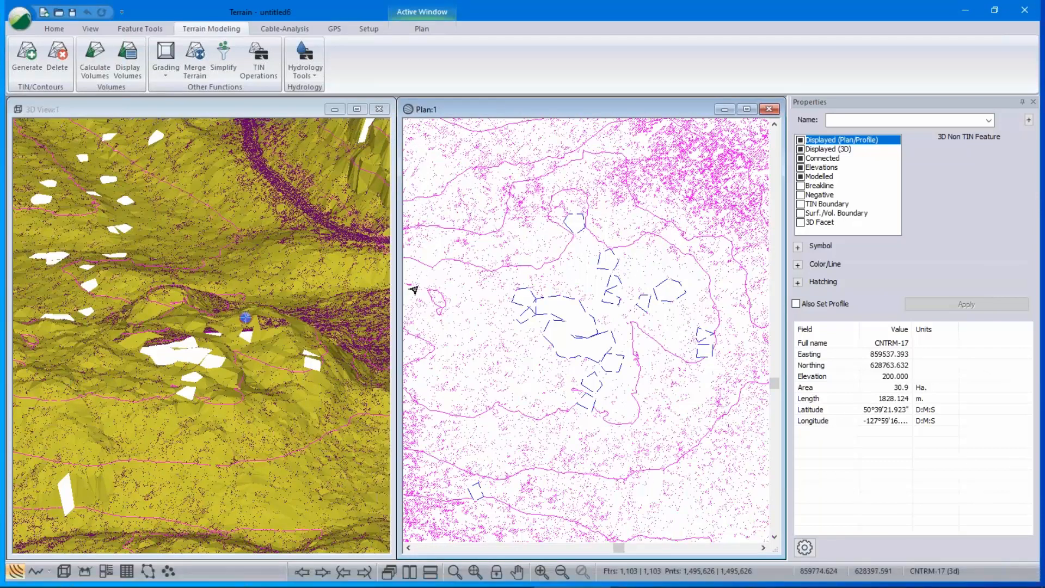
# Open the recent document Quarry 2.terx without saving the LiDAR terrain, and frame the quarry in the plan.
pyautogui.click(24, 17)
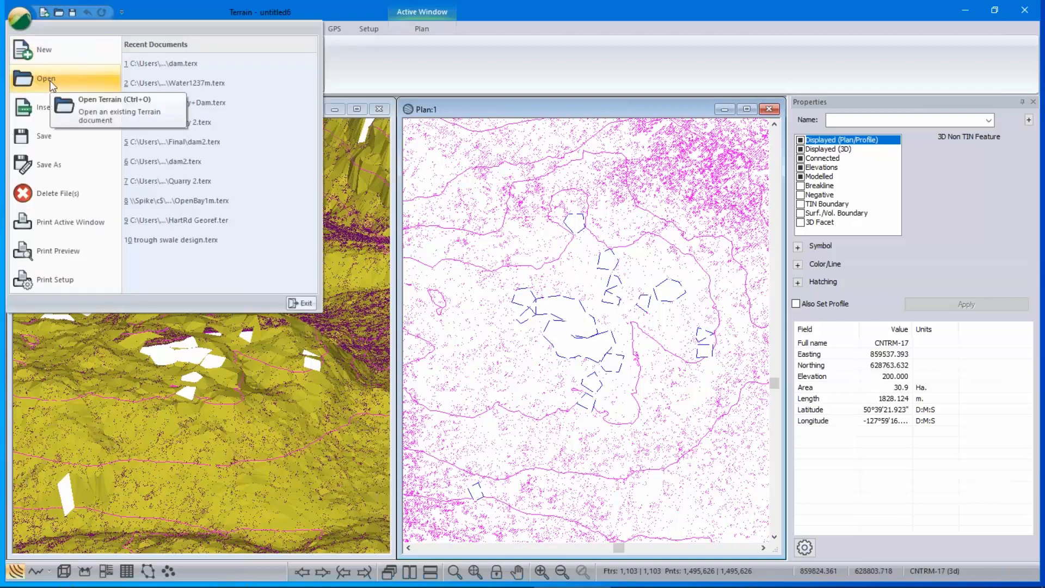
pyautogui.click(207, 121)
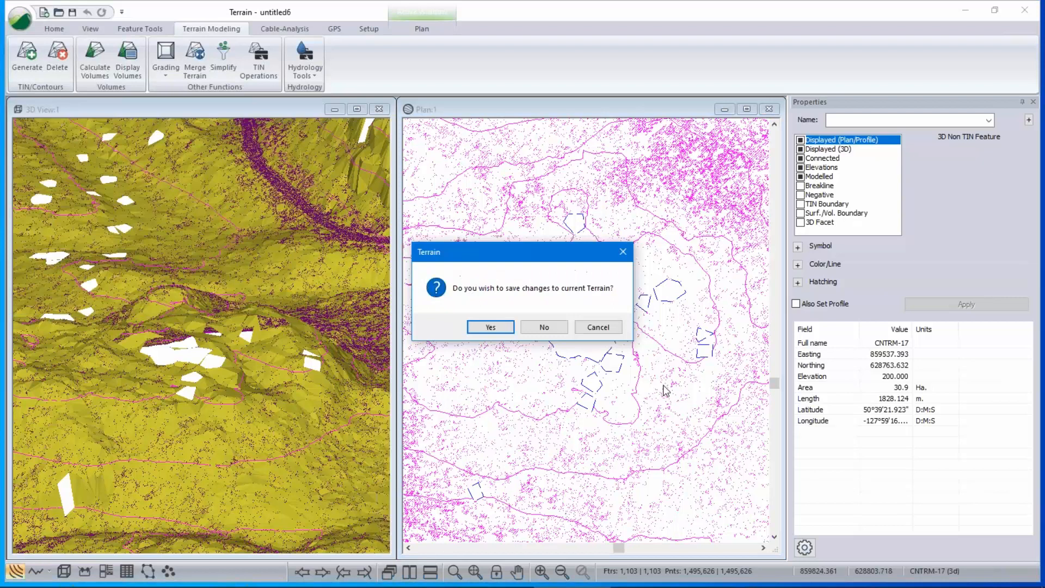
pyautogui.click(553, 327)
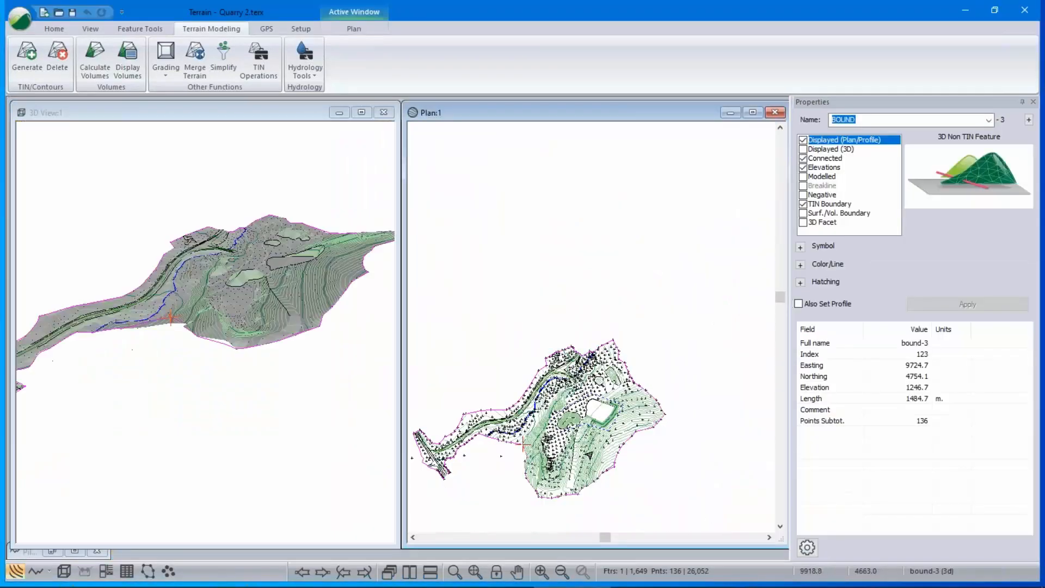
pyautogui.moveTo(552, 424); pyautogui.dragTo(582, 299, button='middle')
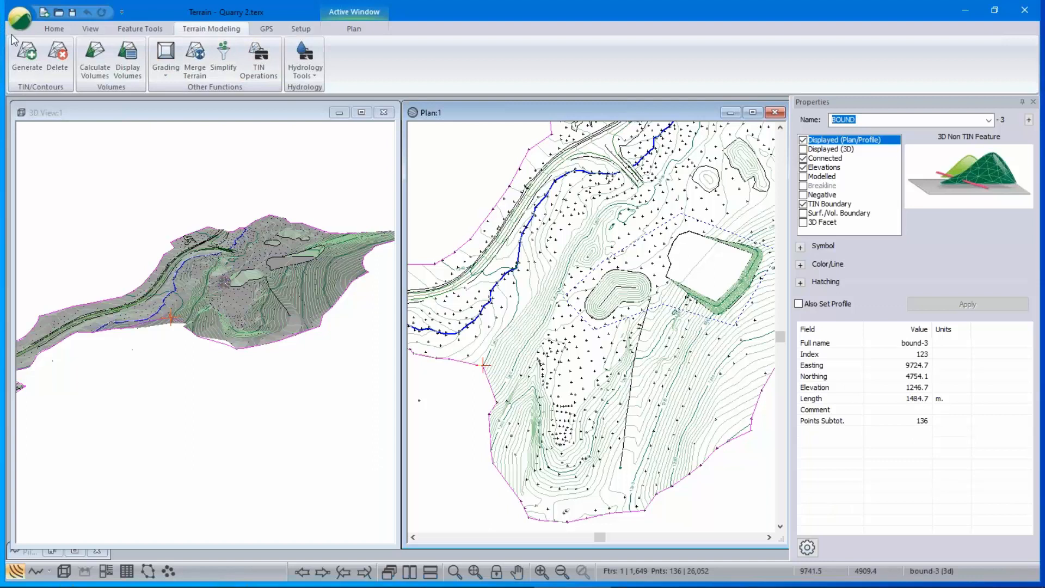
# Review the quarry's triangle settings in the terrain calculation without regenerating, and examine the TIN Boundary property of the bound feature.
pyautogui.click(26, 61)
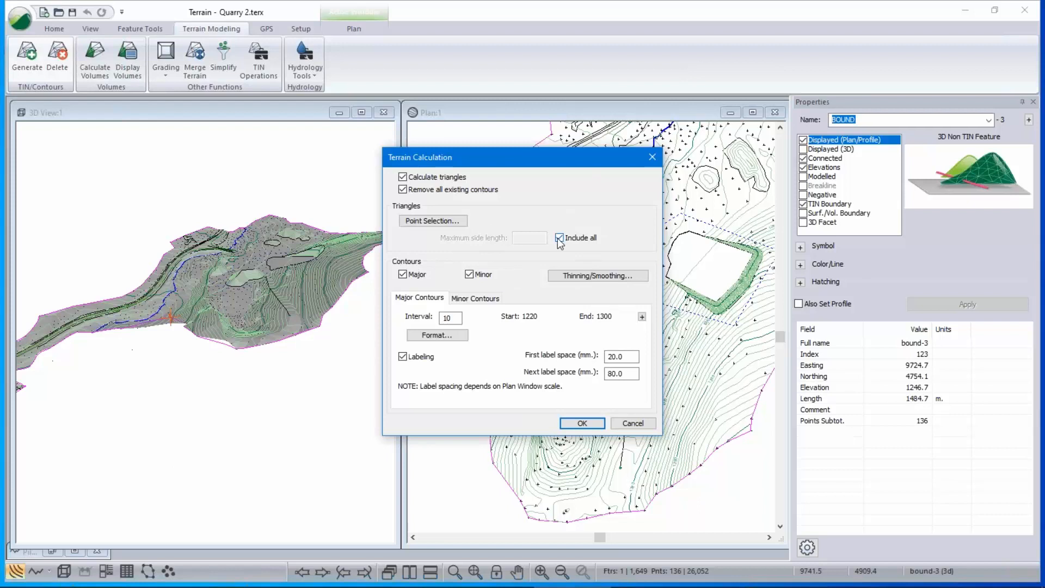
pyautogui.click(635, 425)
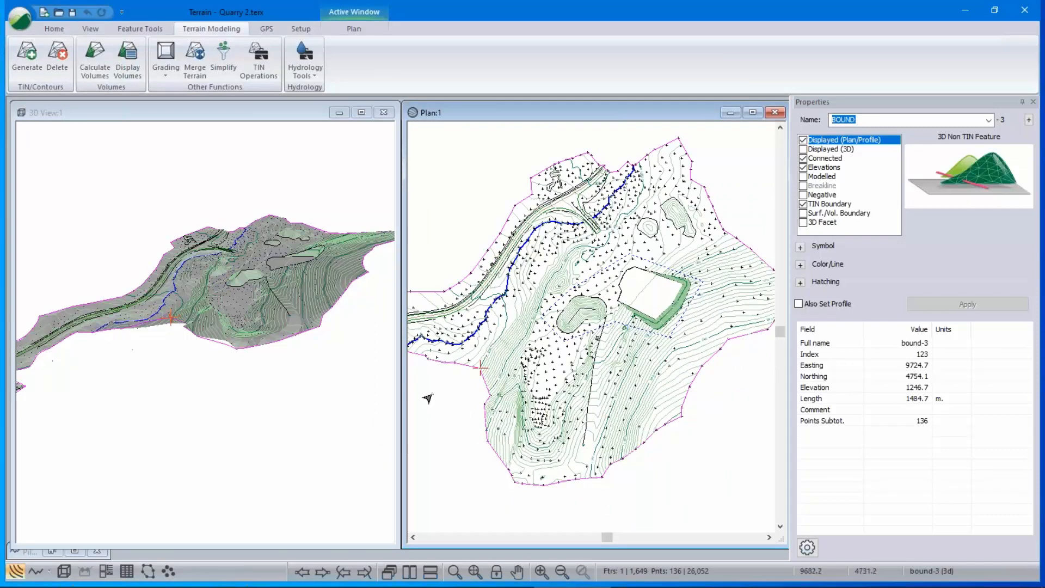
pyautogui.moveTo(428, 398)
pyautogui.click(827, 206)
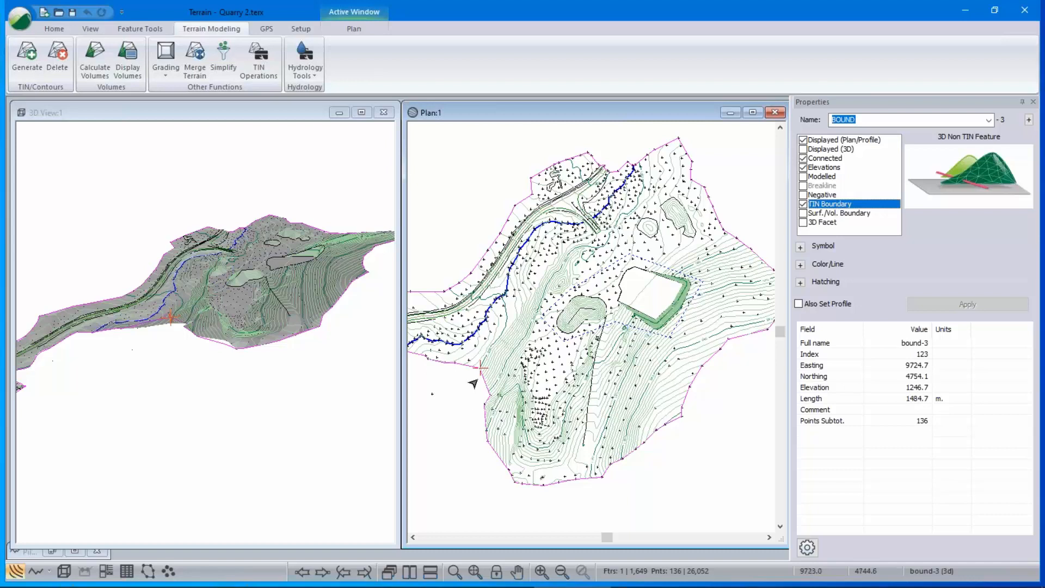
pyautogui.moveTo(586, 279)
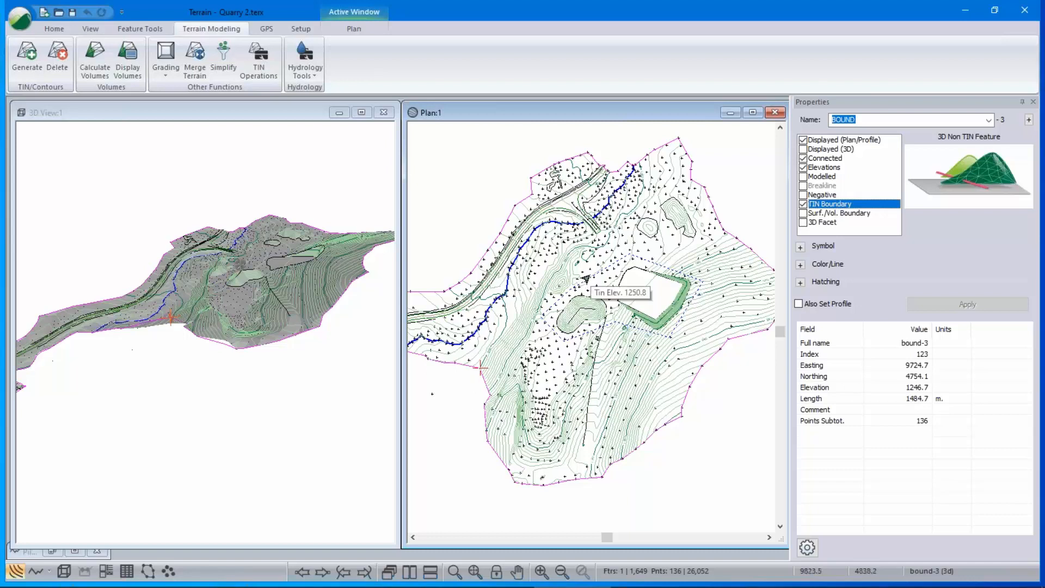
pyautogui.moveTo(494, 374)
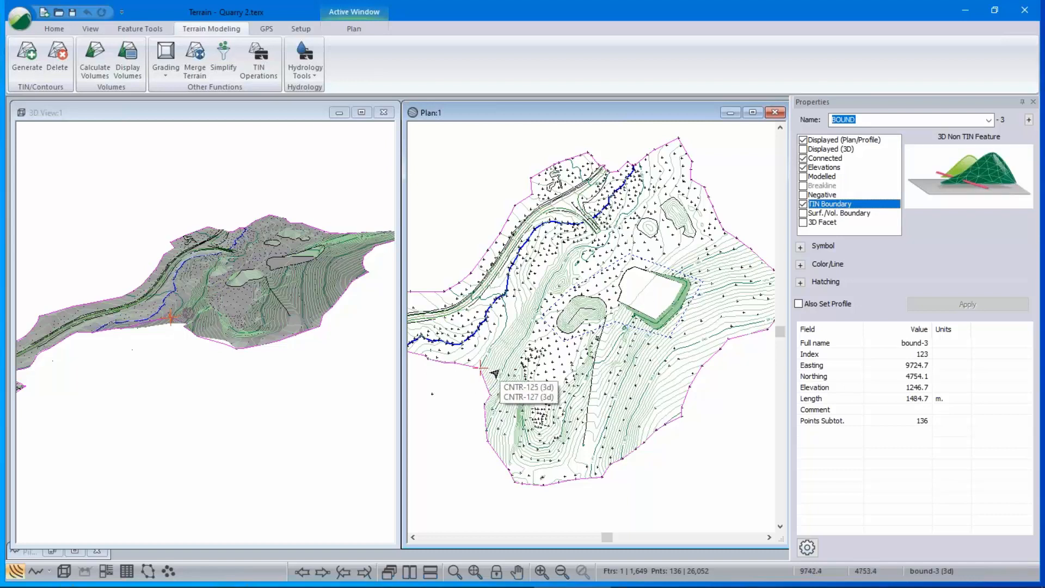
pyautogui.scroll(3, 494, 373)
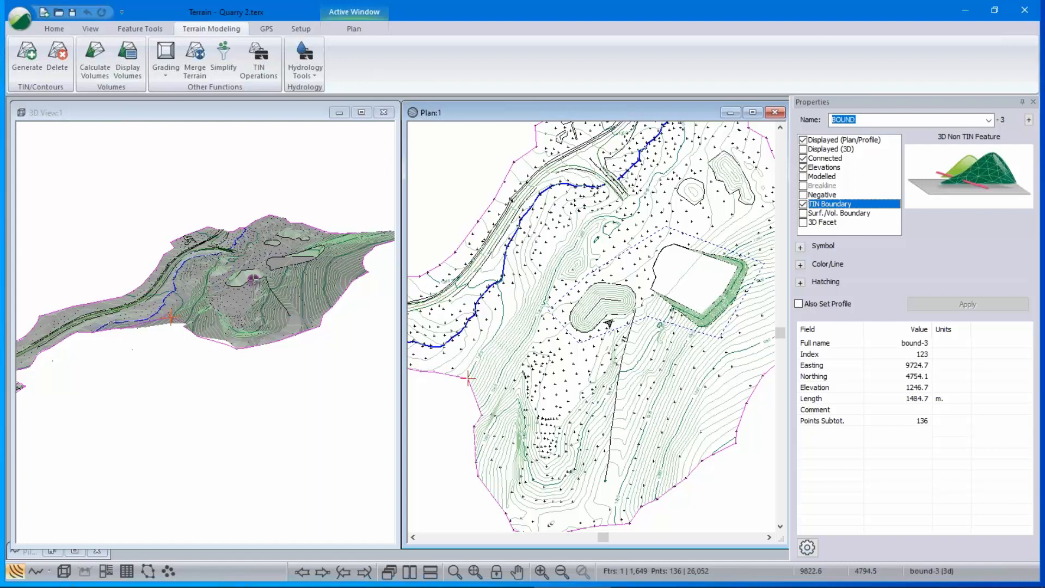
pyautogui.moveTo(608, 323)
# Display the TIN triangle outlines in the plan and examine them along the outer boundary, the stockpile and the pit.
pyautogui.rightClick(472, 222)
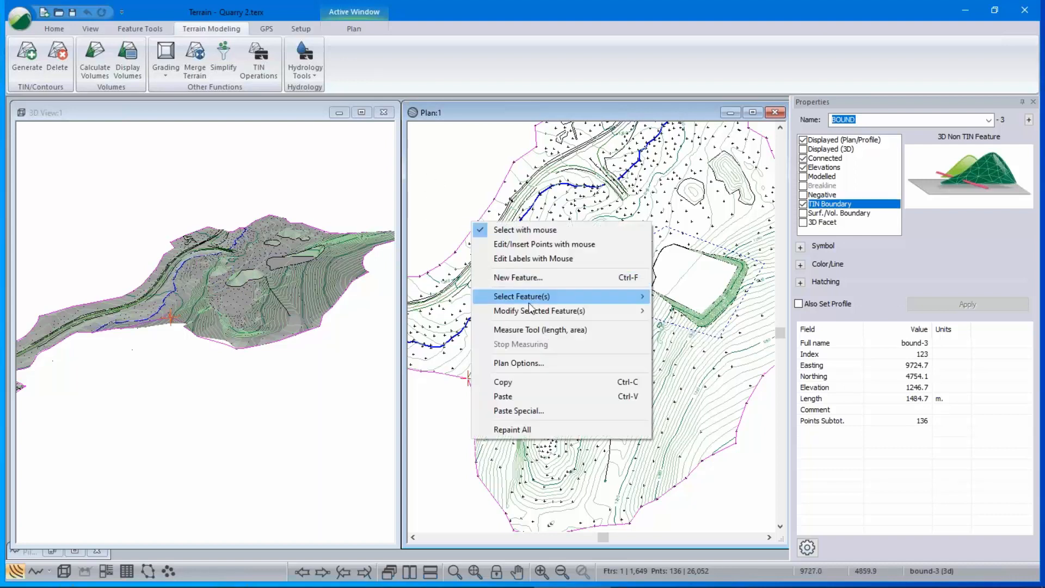
pyautogui.click(517, 363)
pyautogui.click(423, 209)
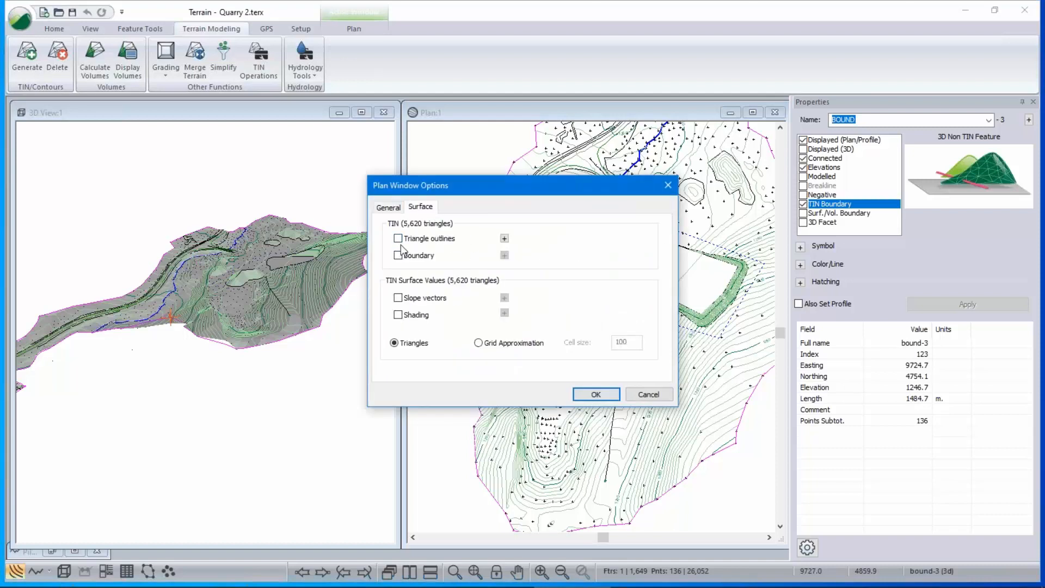
pyautogui.click(399, 239)
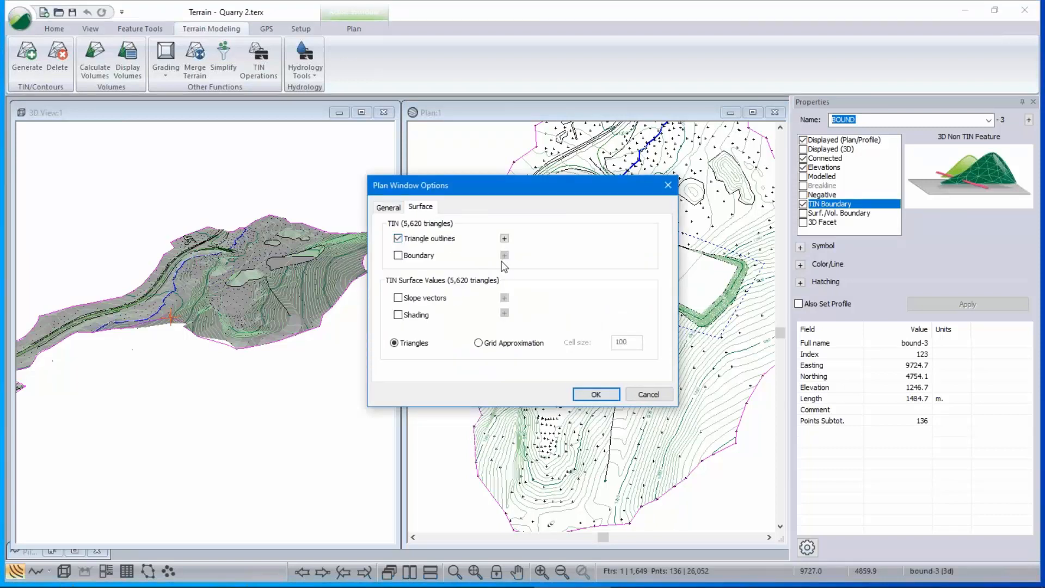
pyautogui.click(608, 398)
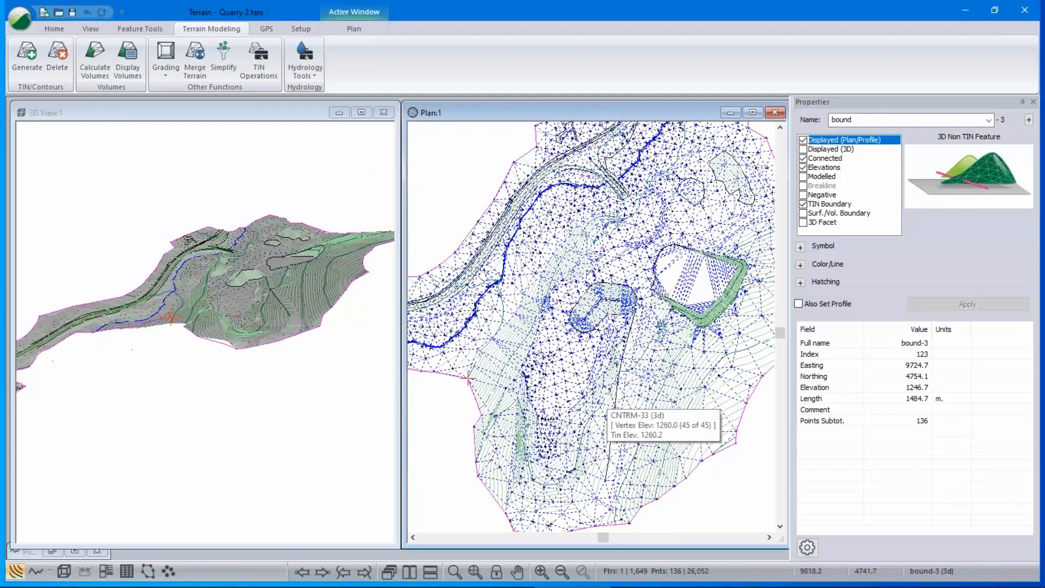
pyautogui.scroll(2, 485, 374)
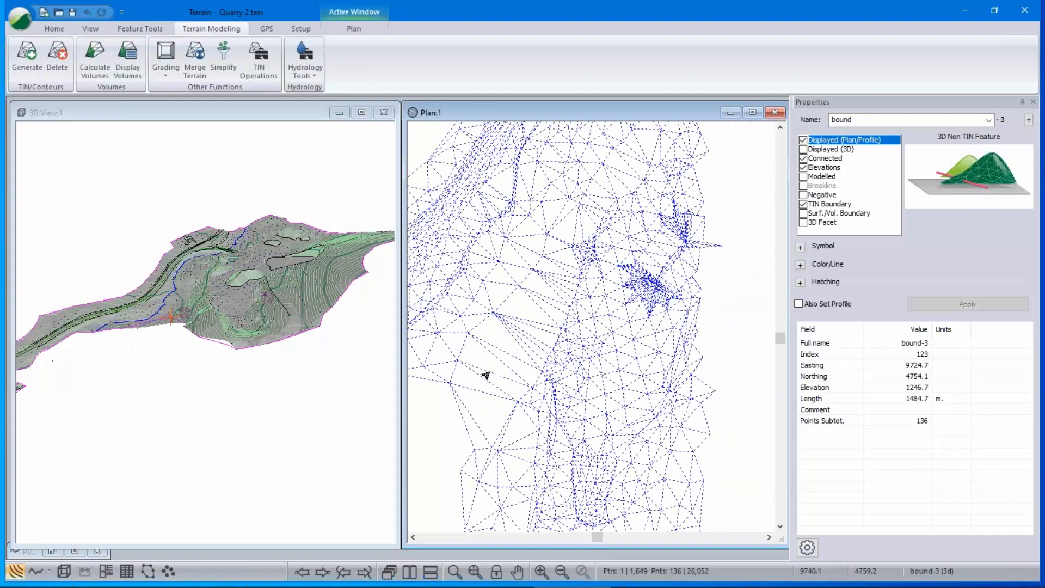
pyautogui.scroll(-2, 488, 375)
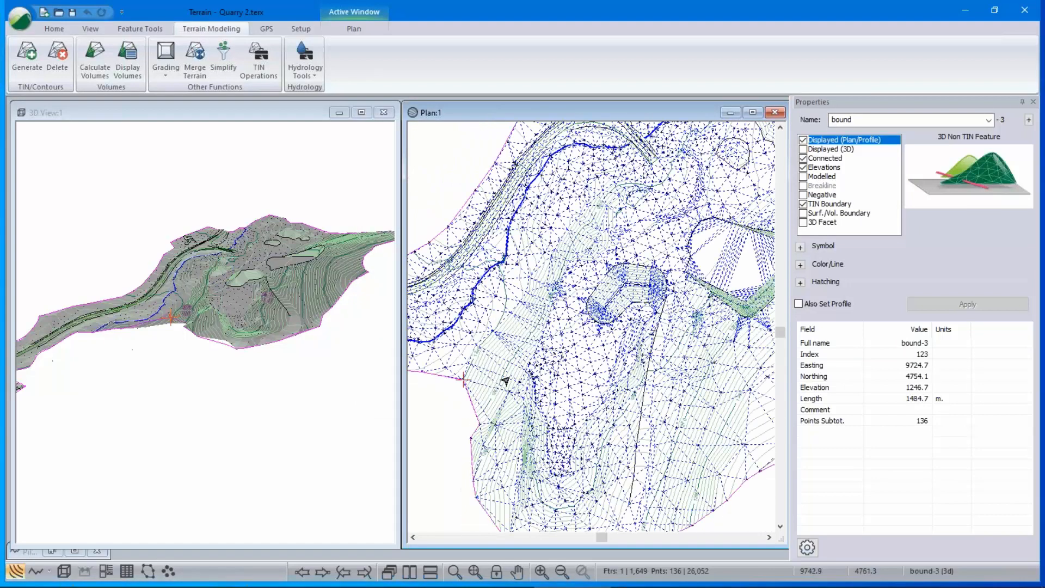
pyautogui.scroll(1, 751, 277)
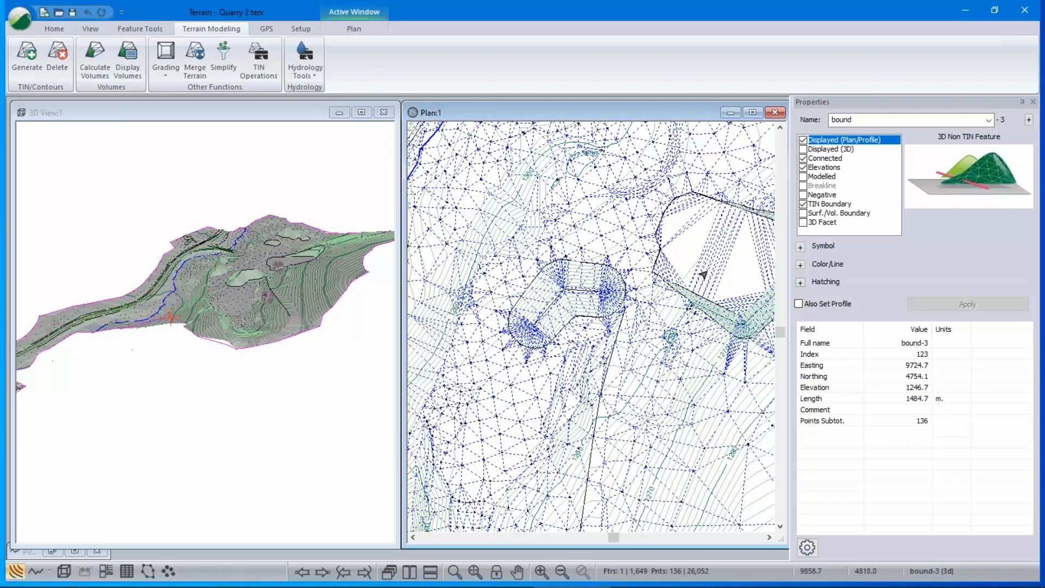
pyautogui.scroll(-3, 594, 322)
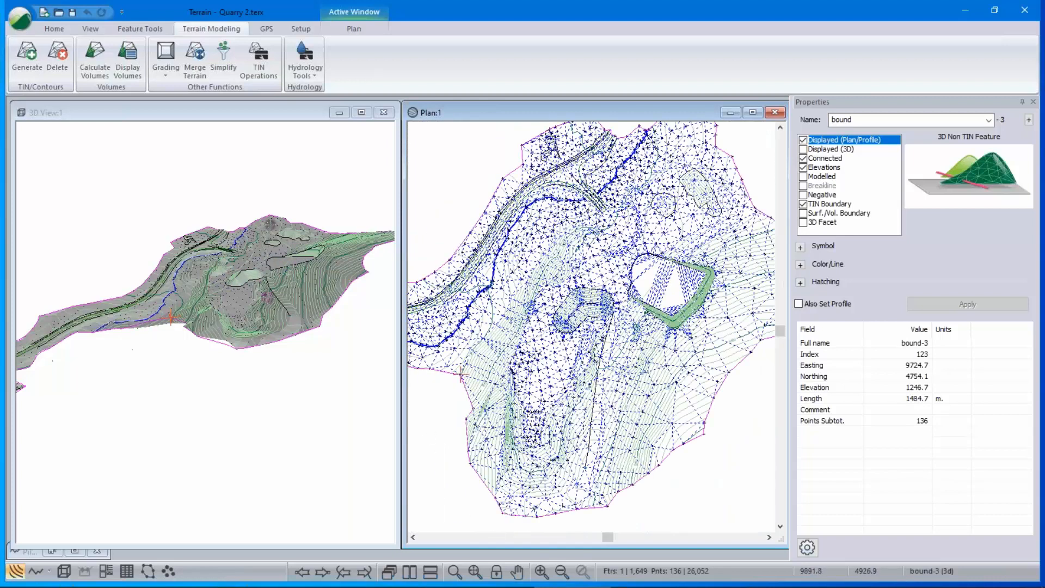
# Highlight the bound feature's TIN Boundary property and turn off the TIN triangle outlines in the plan.
pyautogui.click(834, 204)
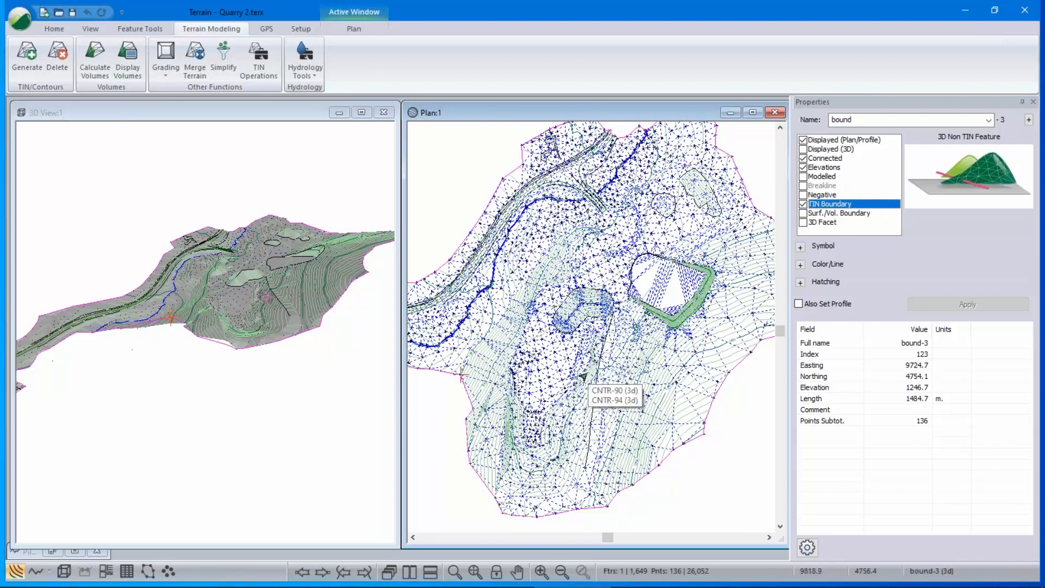
pyautogui.rightClick(518, 298)
pyautogui.click(554, 439)
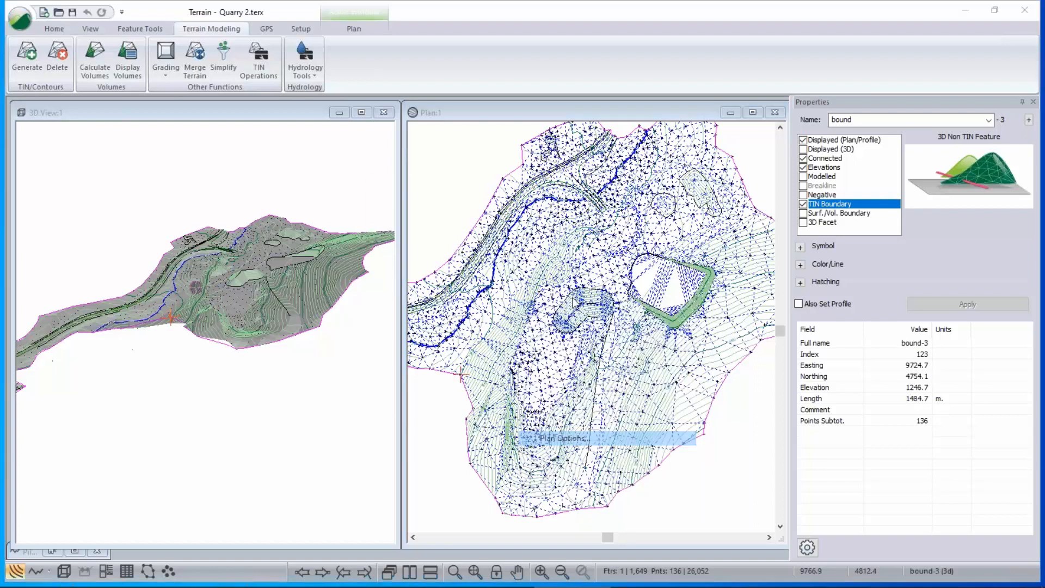
pyautogui.click(399, 239)
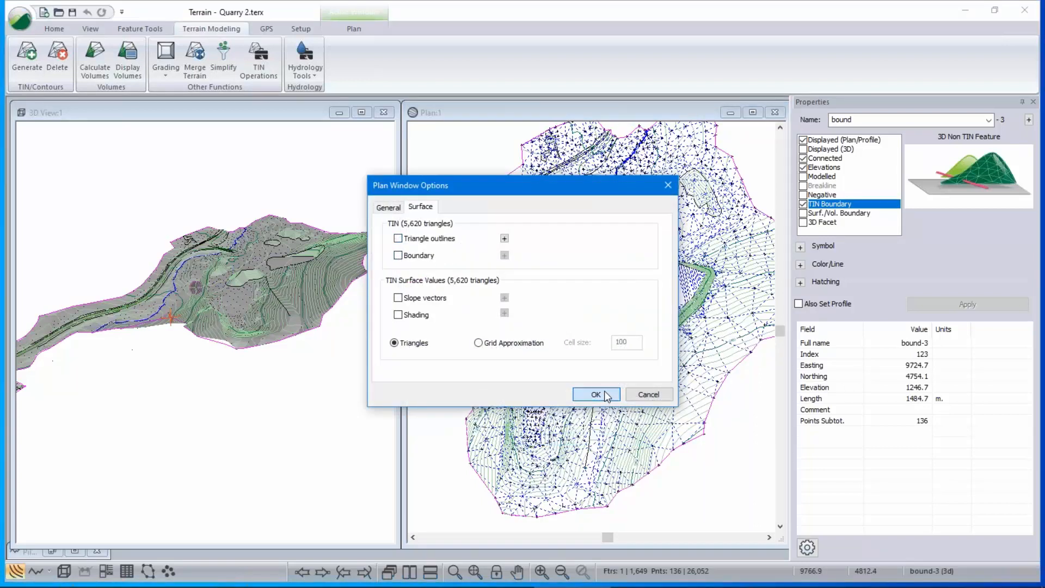
pyautogui.click(596, 394)
# Select the 1238 contour that ends at the outer TIN boundary beside the stream bend.
pyautogui.scroll(3, 612, 312)
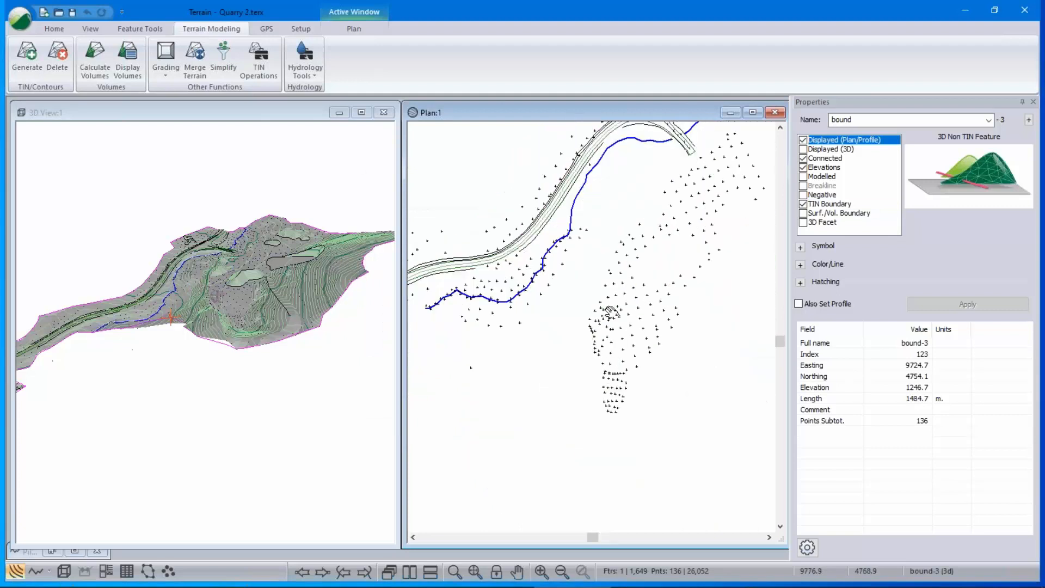
pyautogui.moveTo(748, 342)
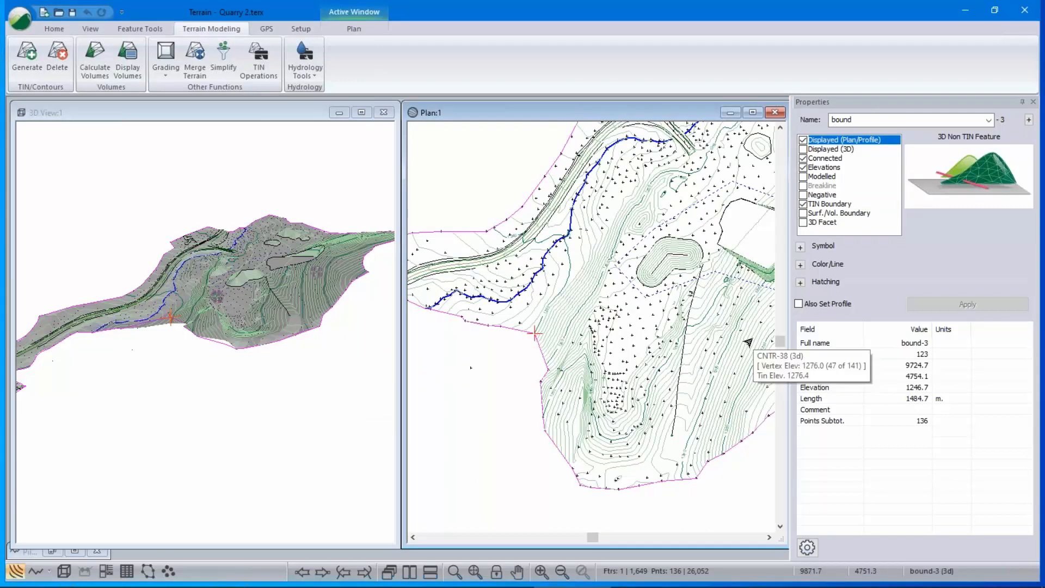
pyautogui.moveTo(722, 353)
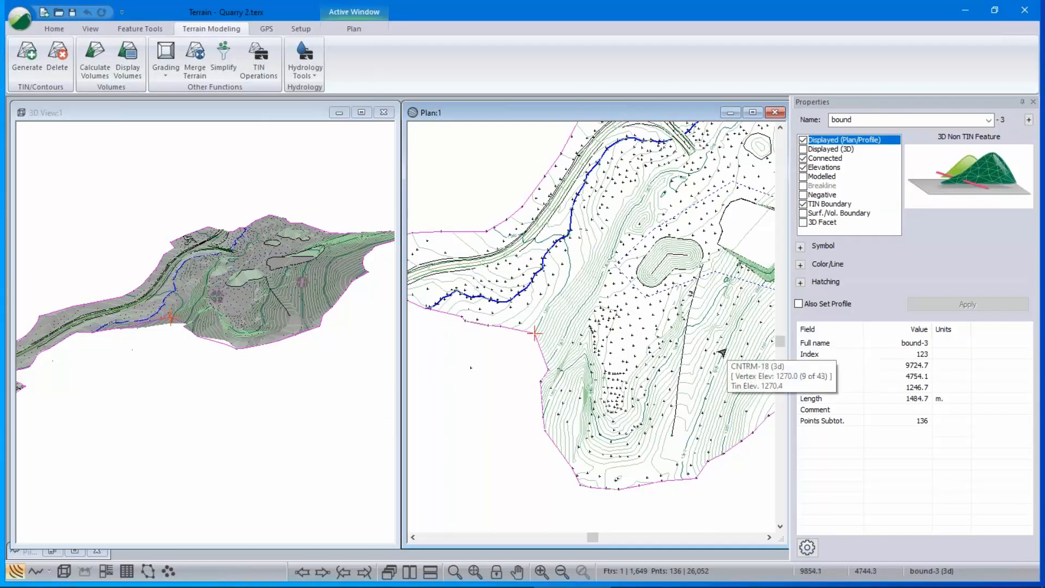
pyautogui.scroll(3, 480, 321)
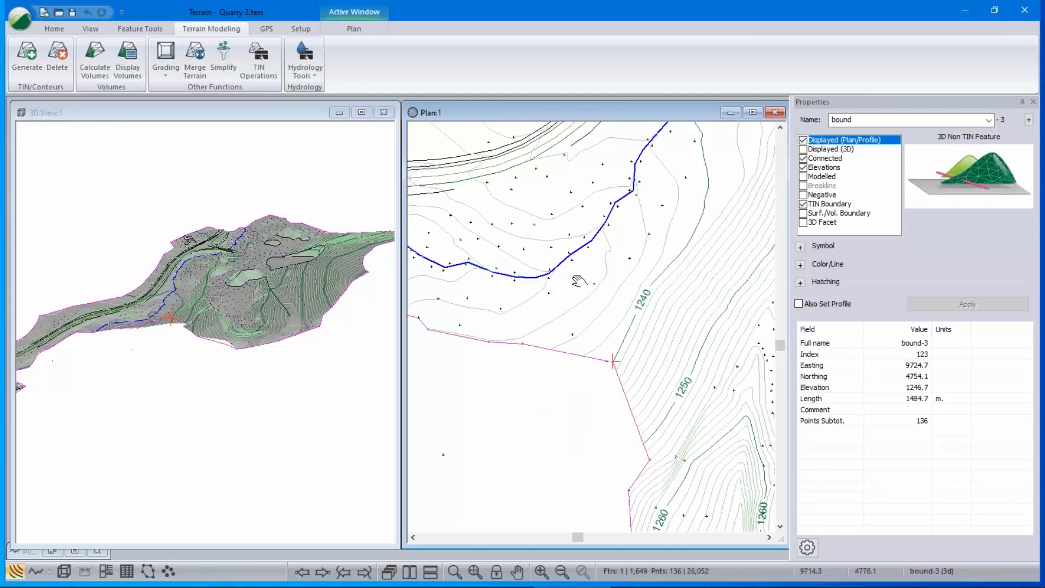
pyautogui.moveTo(569, 275); pyautogui.dragTo(591, 291, button='middle')
pyautogui.moveTo(723, 314)
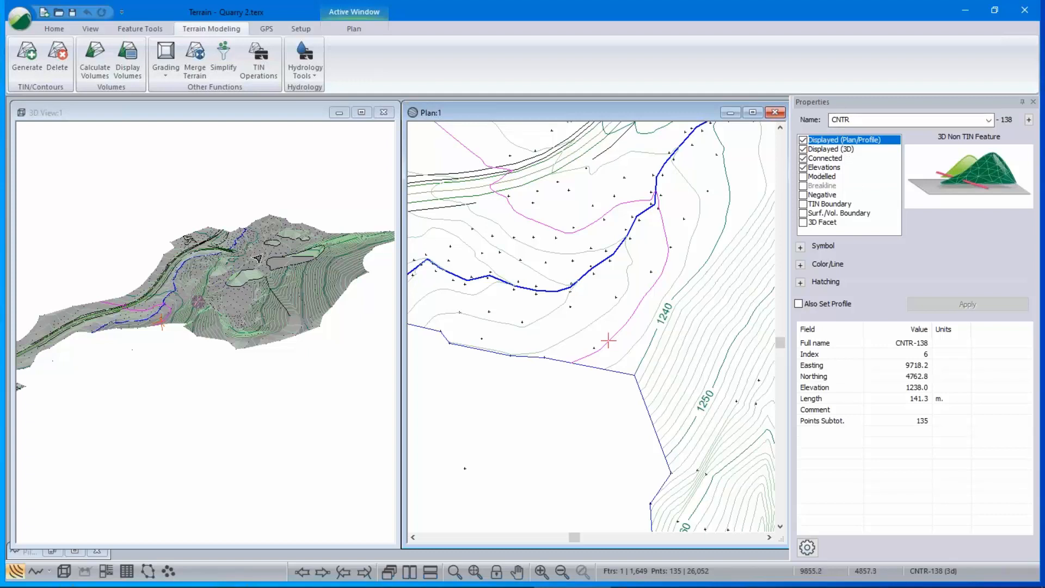
# Create a new feature named extra with the Modelled property enabled, for drawing in the plan with the default elevation of 100.0.
pyautogui.click(54, 29)
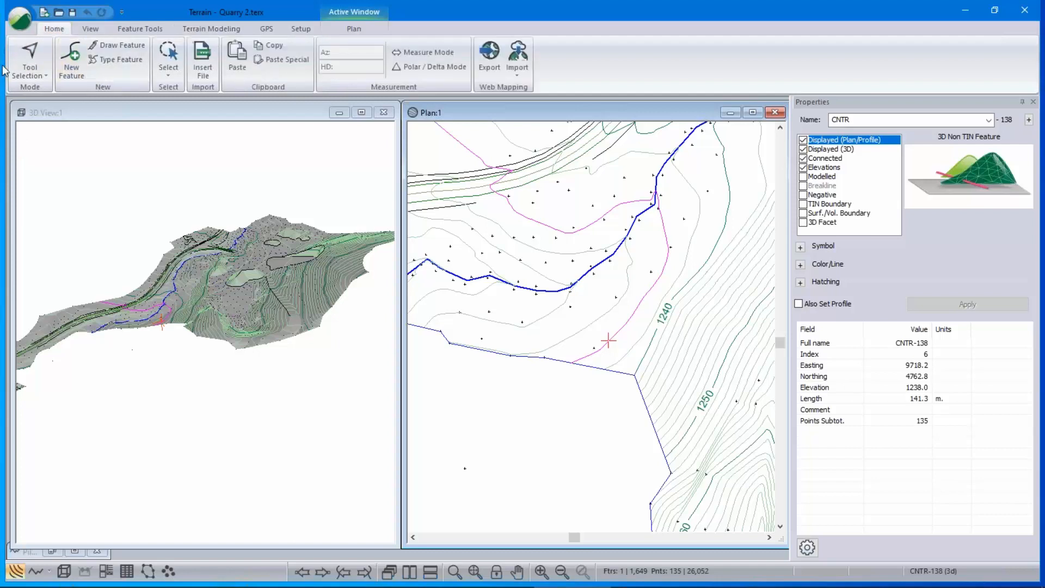
pyautogui.click(78, 70)
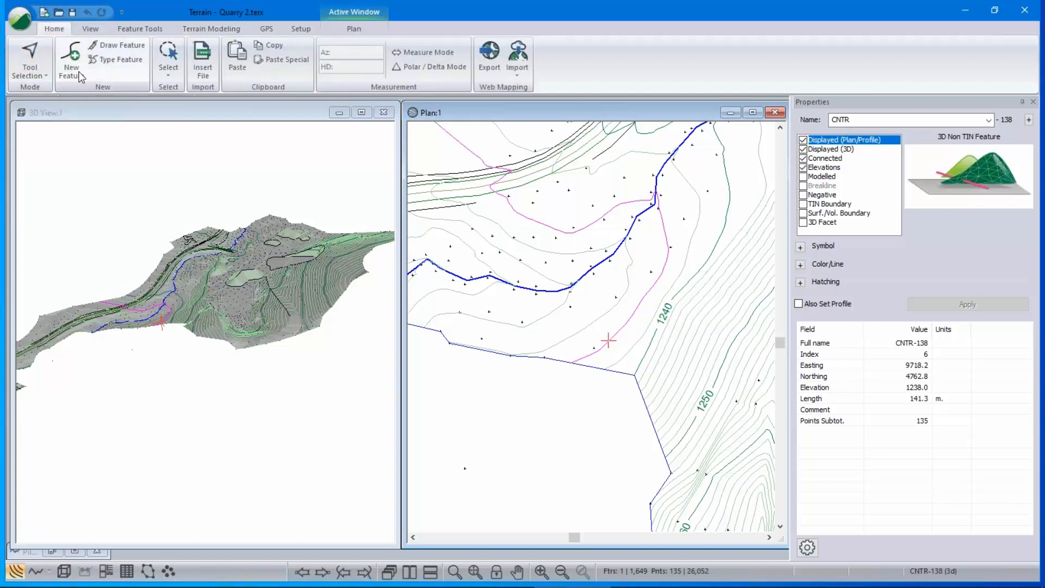
pyautogui.write('extra')
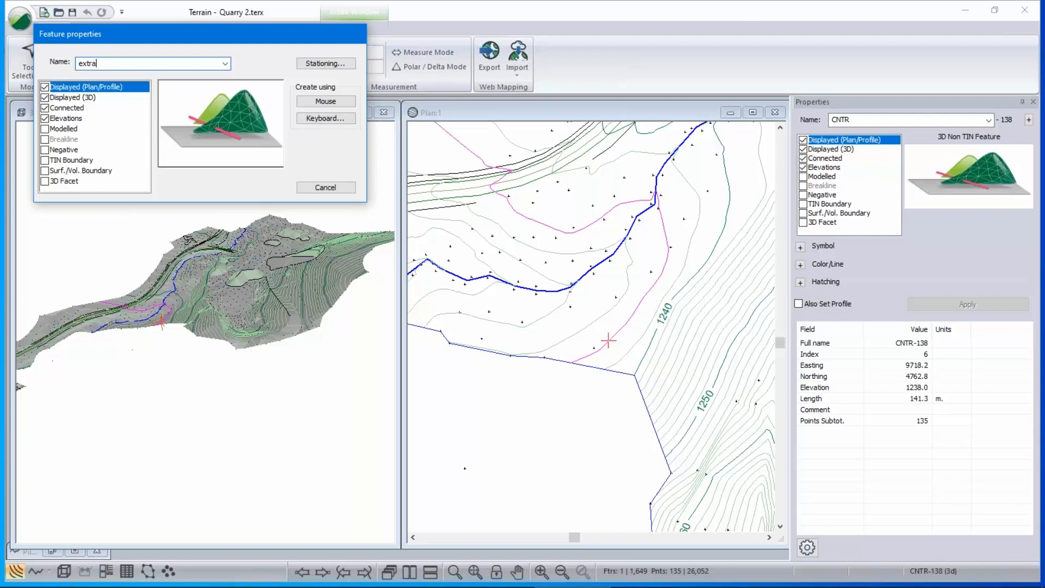
pyautogui.click(46, 129)
pyautogui.click(66, 119)
pyautogui.click(66, 128)
pyautogui.click(70, 129)
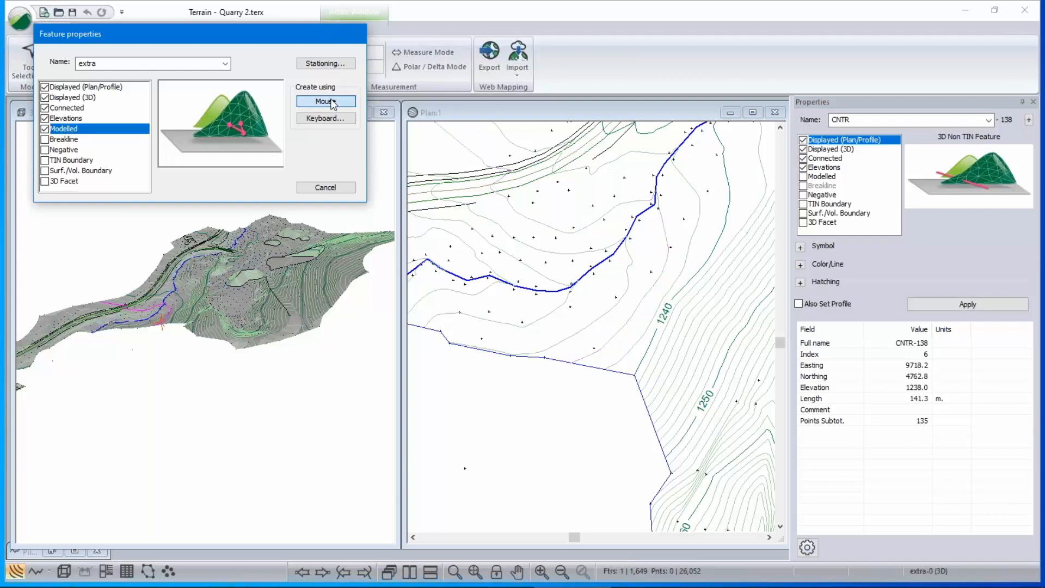
pyautogui.click(327, 101)
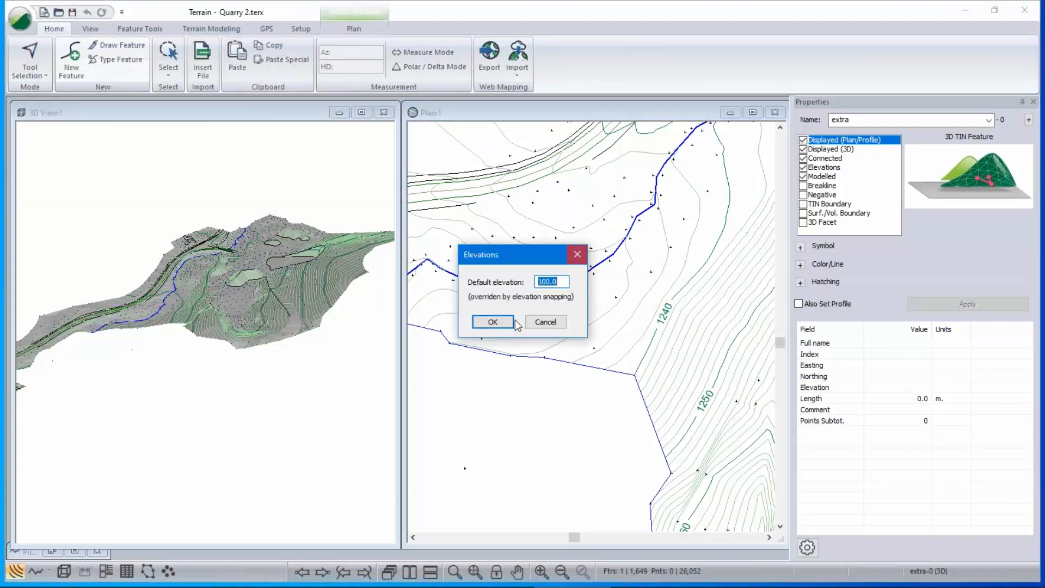
pyautogui.click(494, 322)
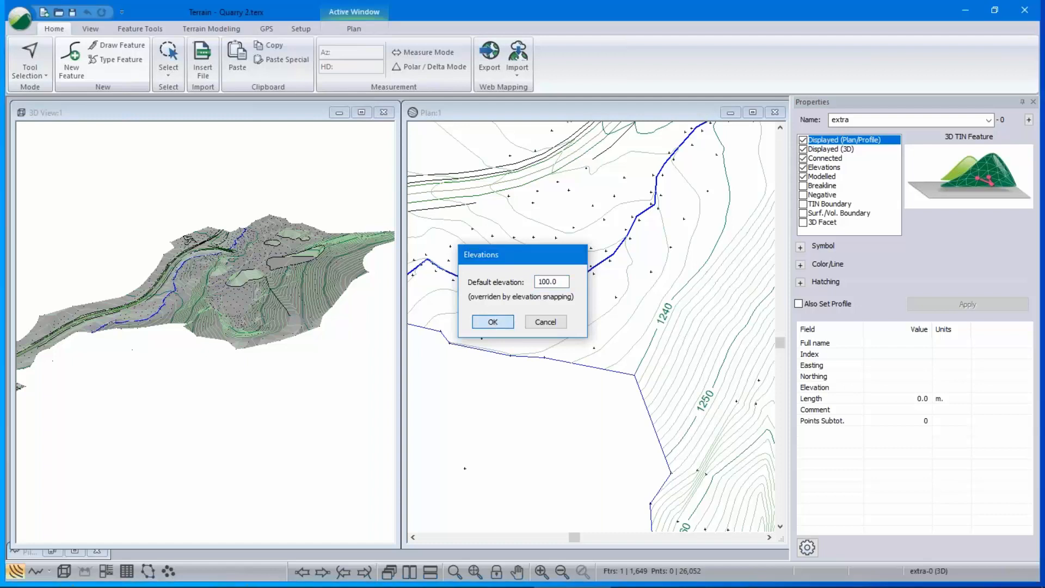
# Draw the extra feature as a five-point line about 26.5 m long just outside the TIN boundary at elevation 1238.0.
pyautogui.click(608, 331)
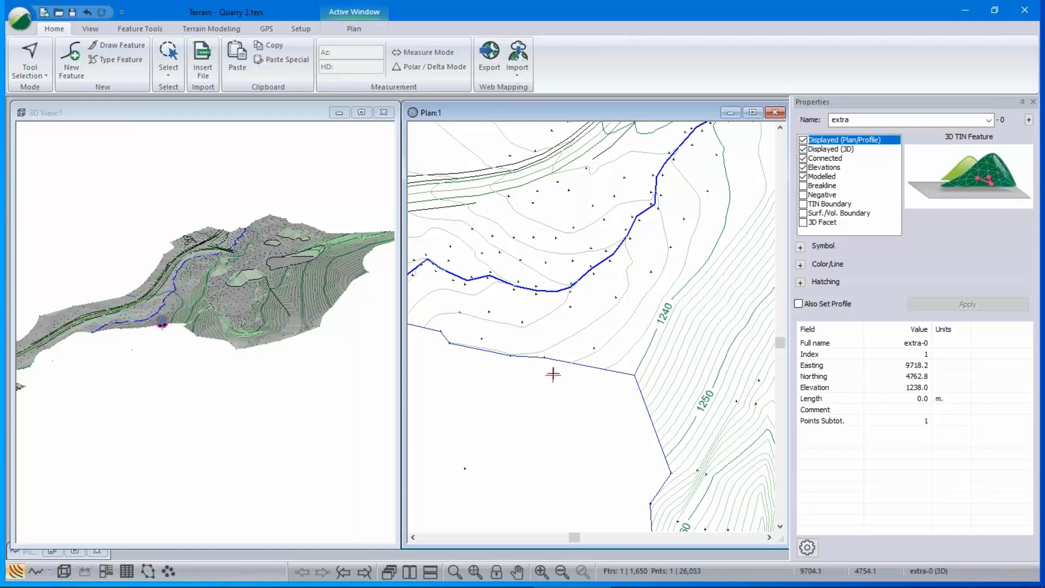
pyautogui.click(504, 374)
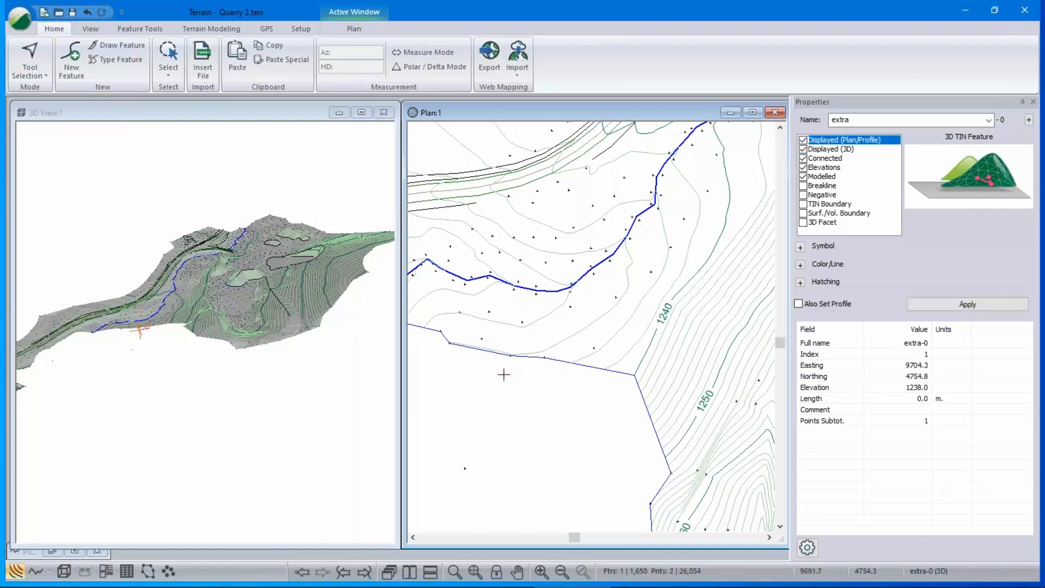
pyautogui.click(450, 367)
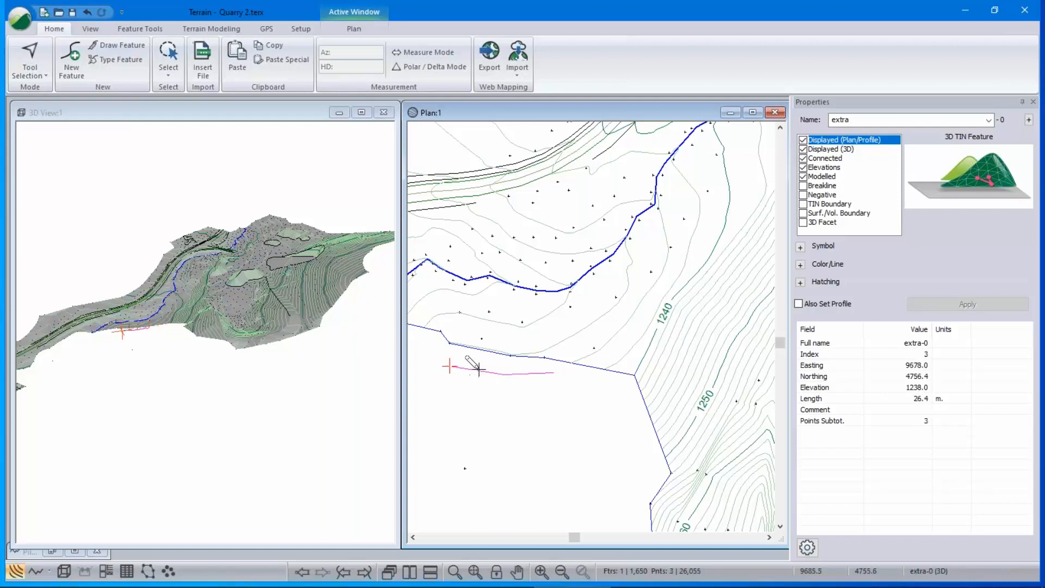
pyautogui.click(475, 370)
pyautogui.click(475, 372)
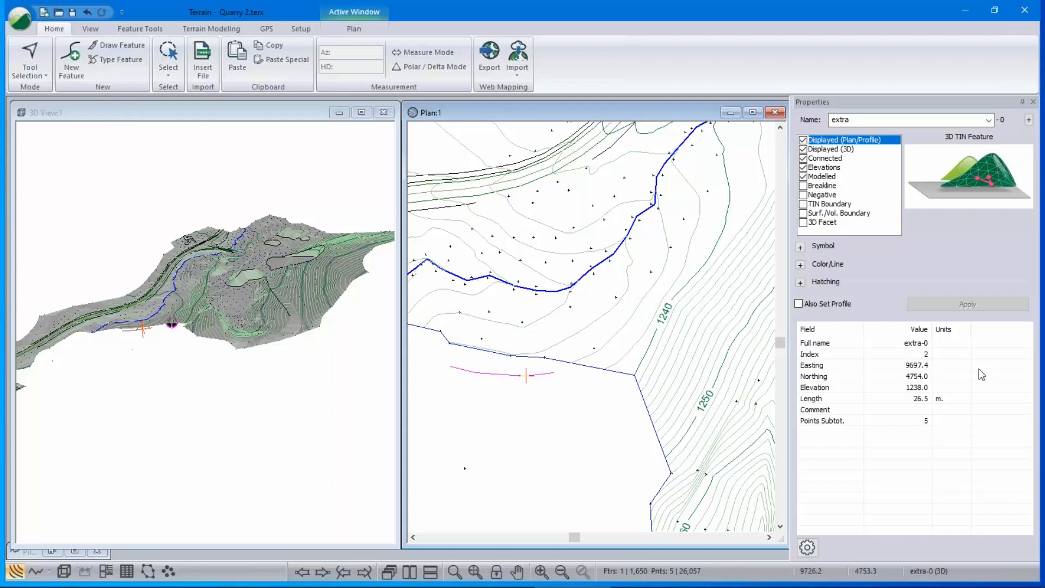
# Make the extra feature's points unconnected and set their symbol to Circle /w Cross (Large).
pyautogui.click(804, 158)
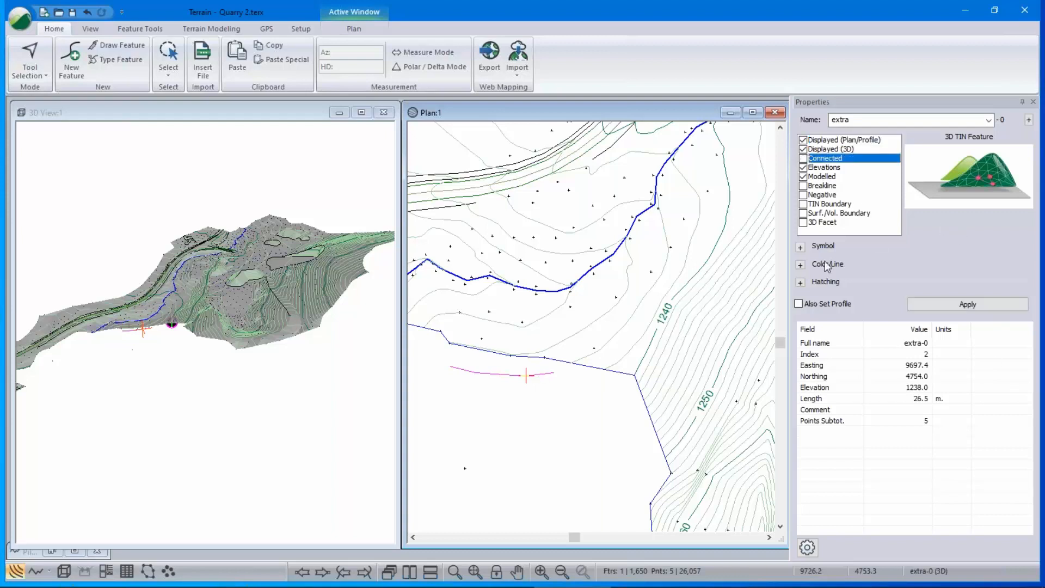
pyautogui.click(801, 247)
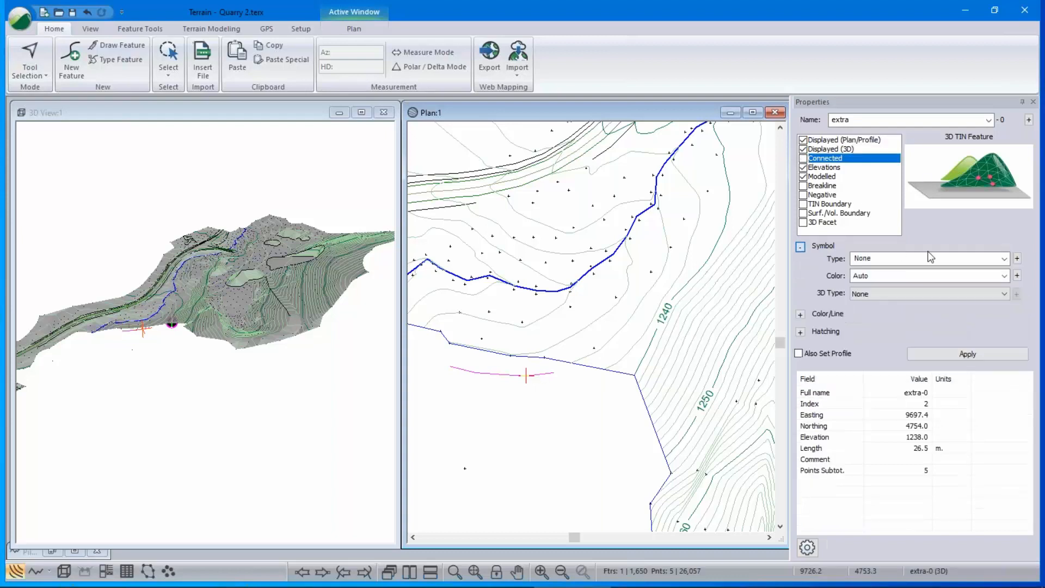
pyautogui.click(1005, 259)
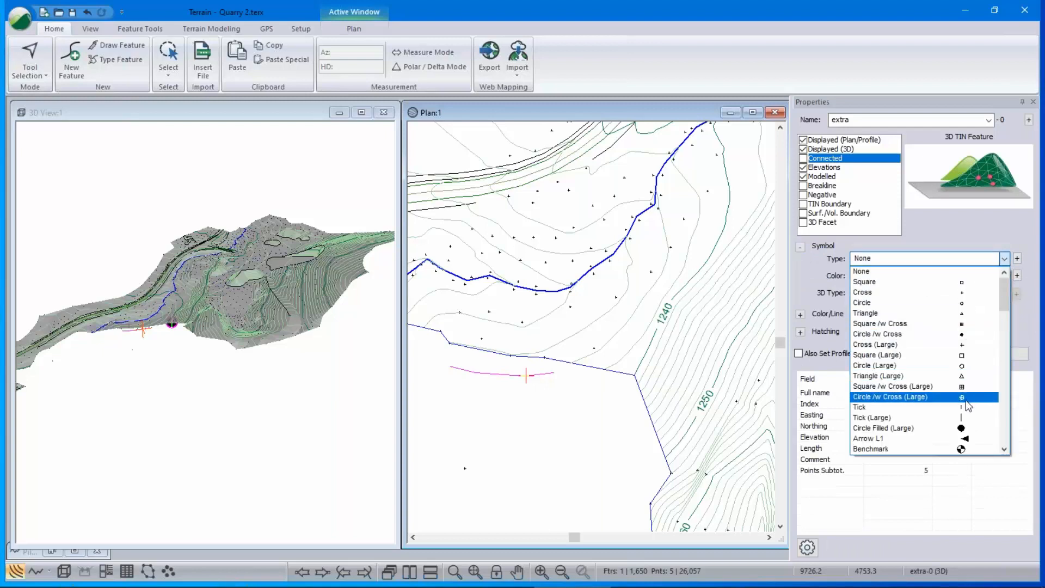
pyautogui.click(926, 397)
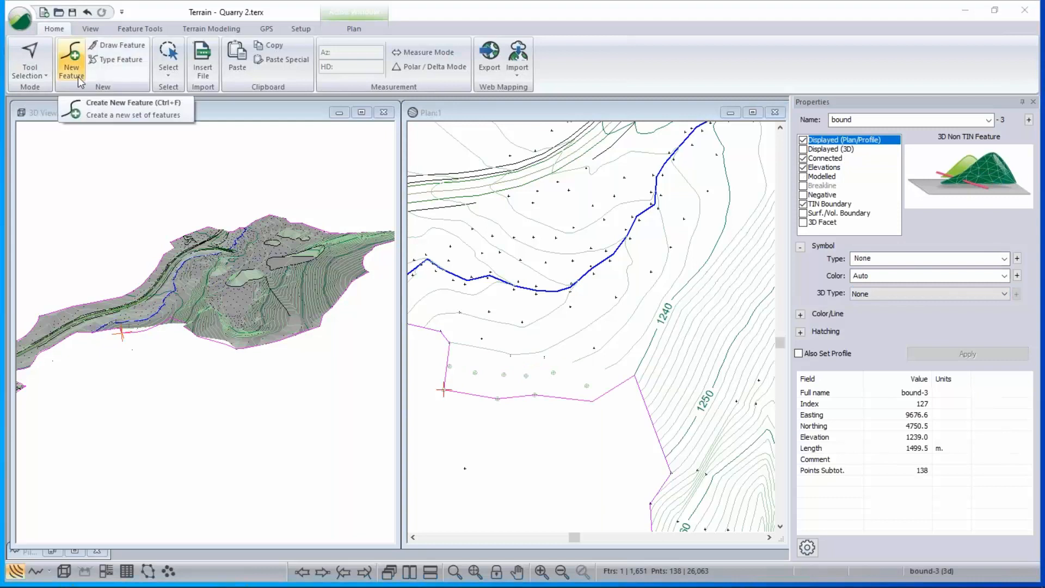
# Delete the extra feature's row of five points inside the extended boundary area.
pyautogui.click(77, 76)
pyautogui.click(553, 372)
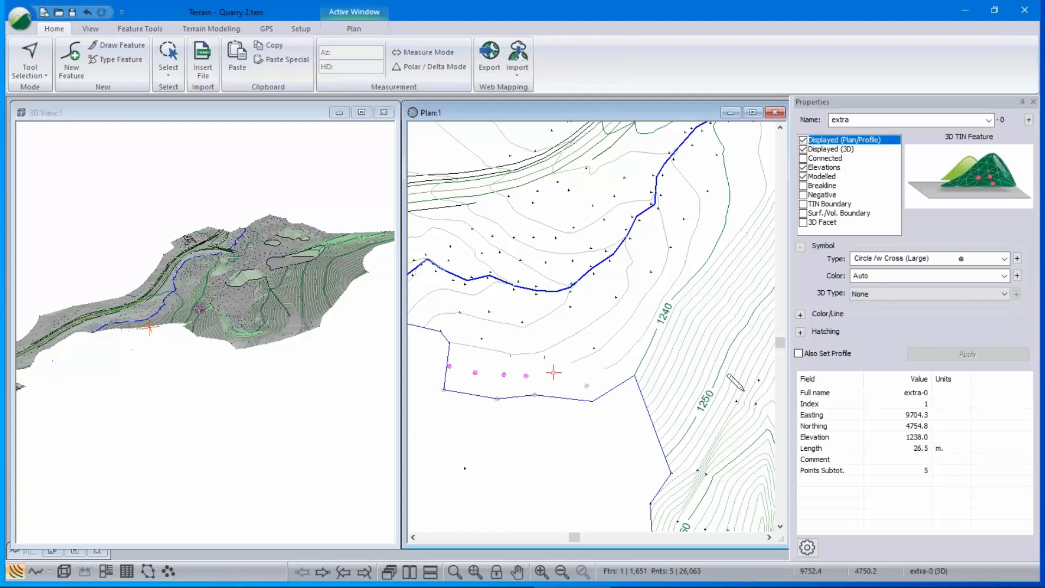
pyautogui.moveTo(743, 390)
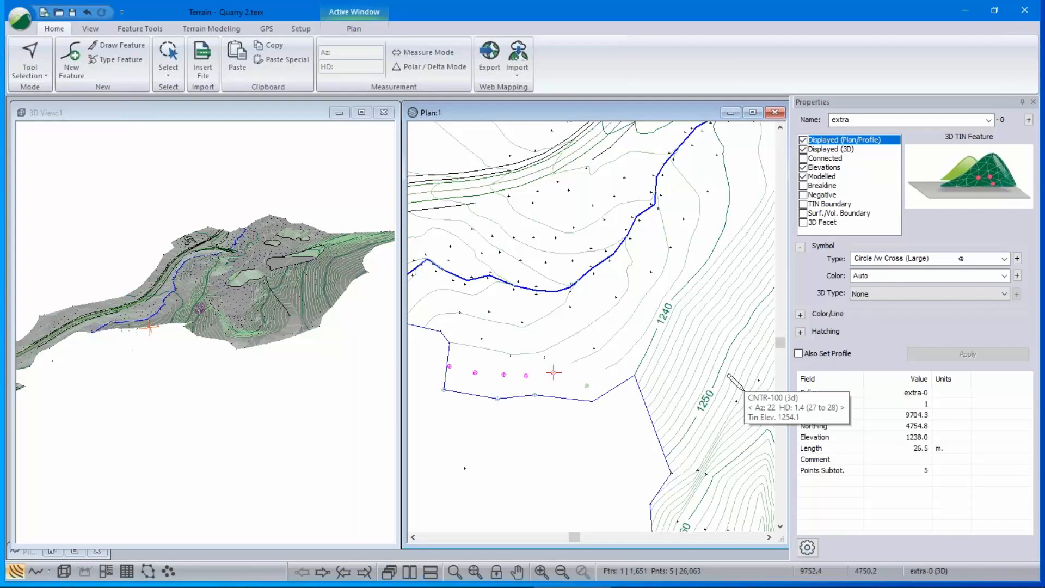
pyautogui.press('Delete')
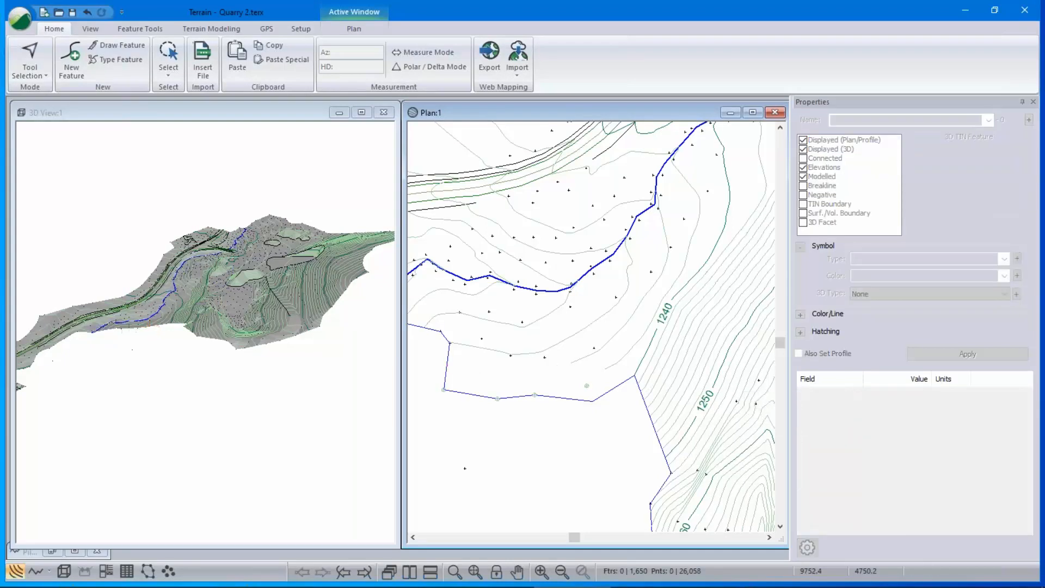
# Create another unconnected, modelled extra feature and place four points at elevation 1238.0 across the extended boundary area.
pyautogui.click(582, 390)
pyautogui.click(77, 67)
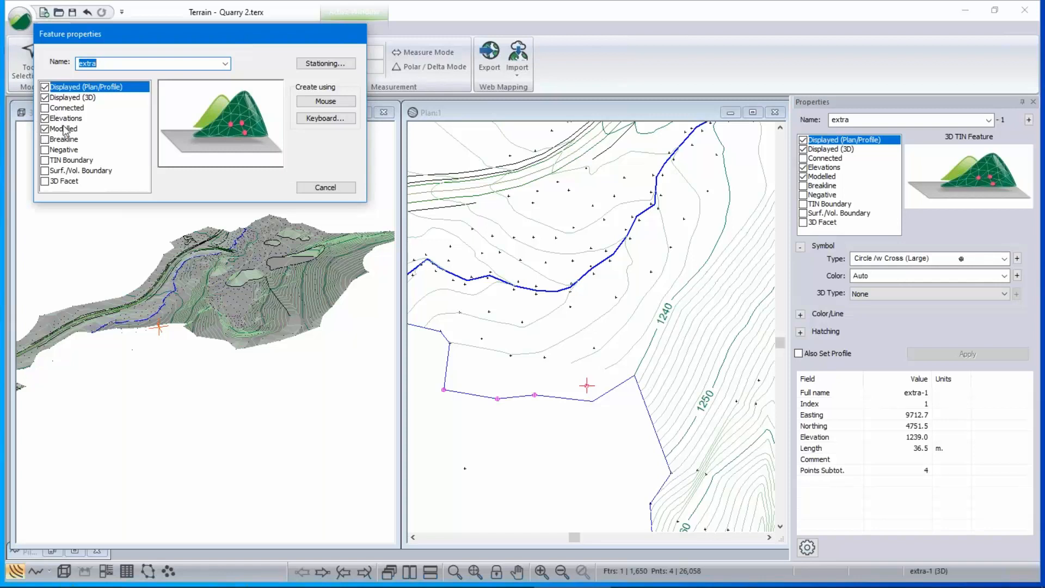
pyautogui.click(325, 102)
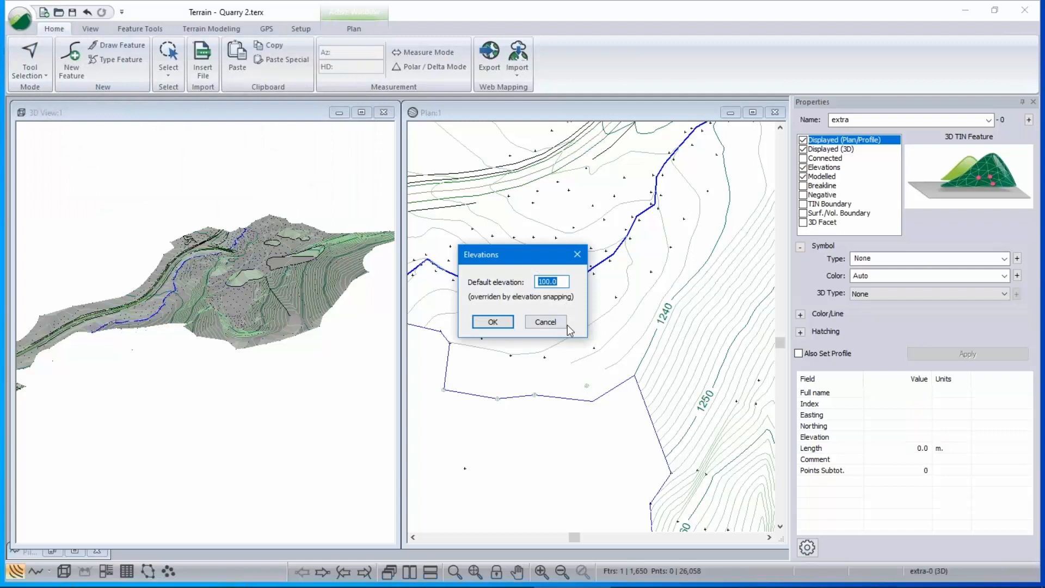
pyautogui.click(493, 322)
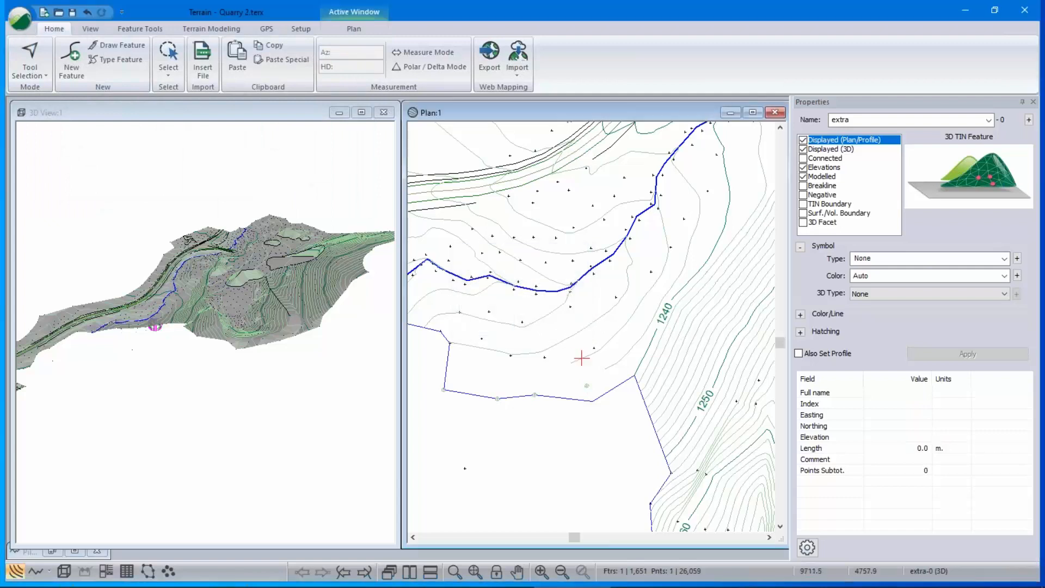
pyautogui.click(582, 358)
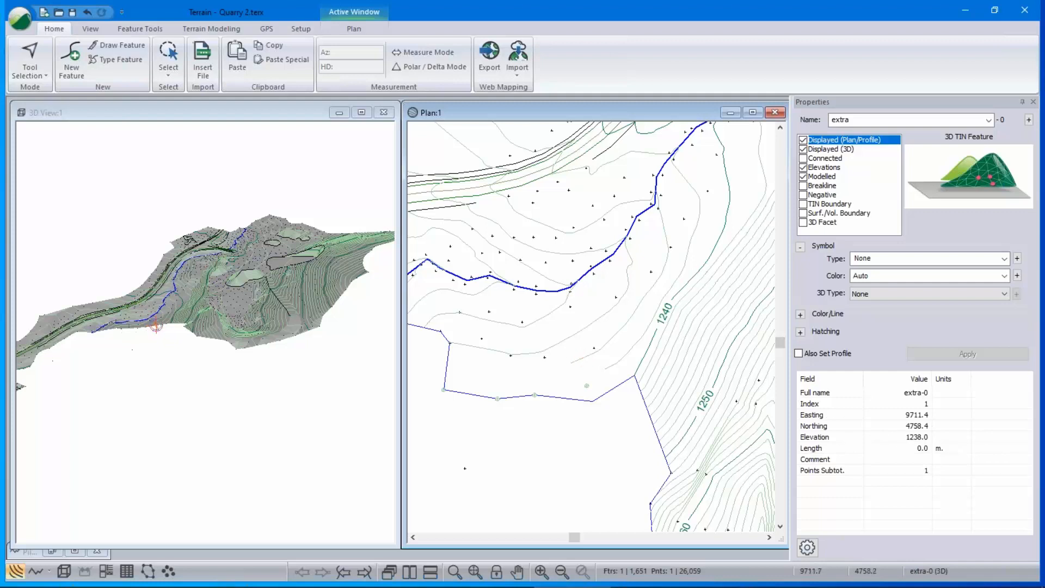
pyautogui.click(528, 373)
pyautogui.click(493, 373)
pyautogui.click(456, 370)
# Regenerate the TIN and contours with all triangles included and a major interval of 10, and examine the extended area in 3D.
pyautogui.click(592, 401)
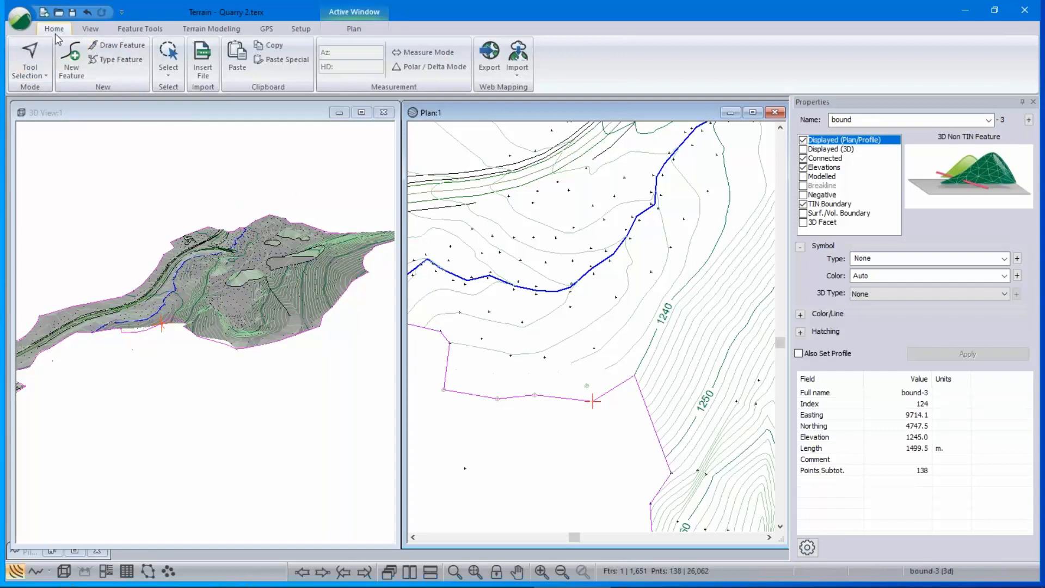
pyautogui.click(208, 28)
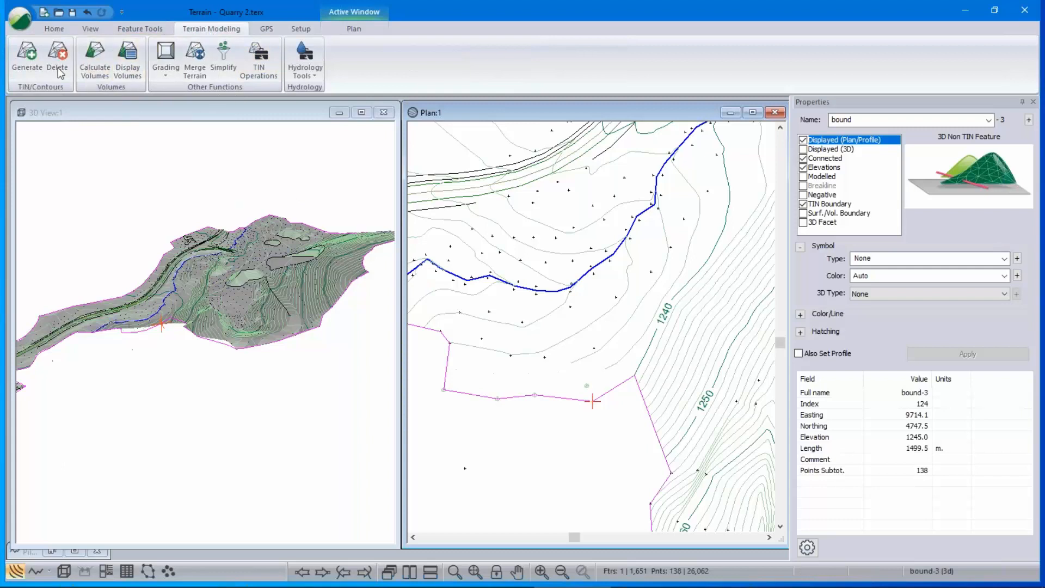
pyautogui.click(26, 54)
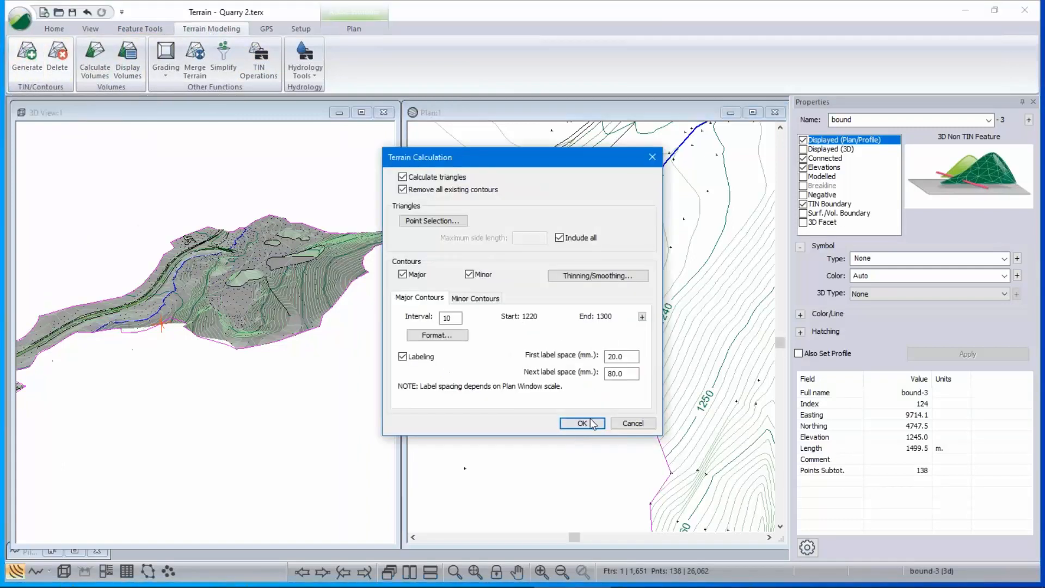
pyautogui.click(579, 417)
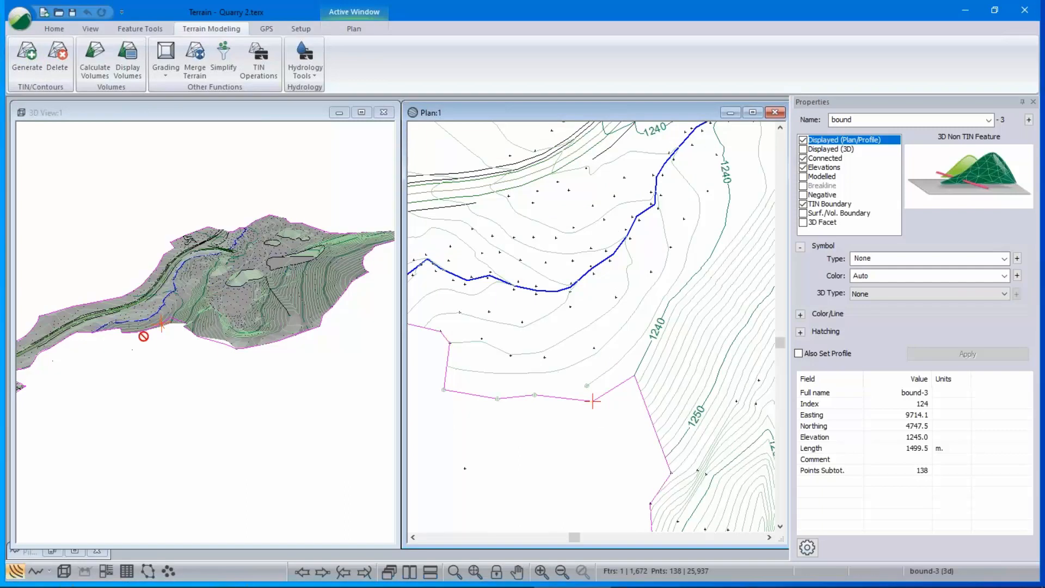
pyautogui.scroll(6, 147, 343)
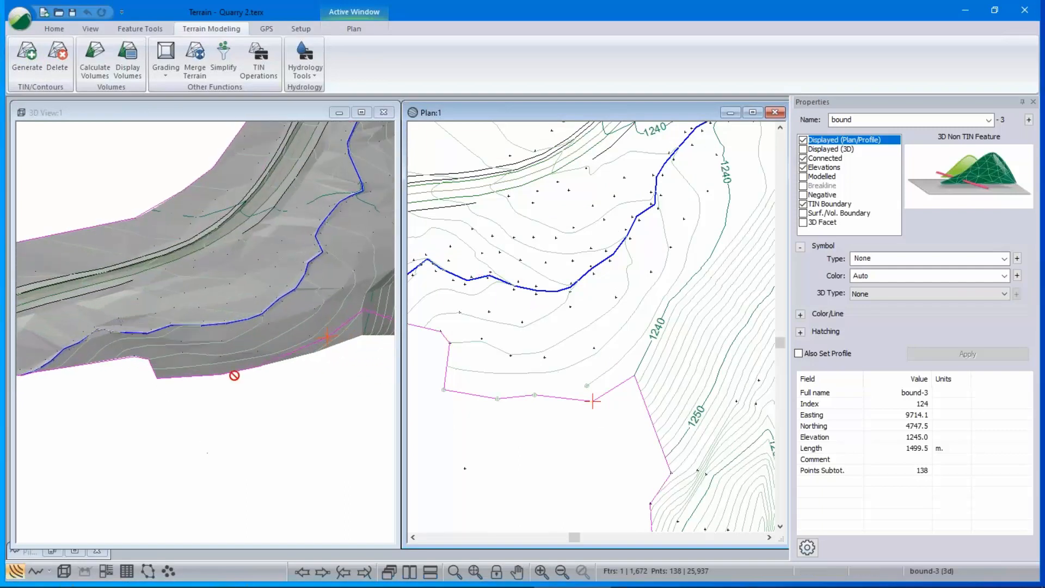
pyautogui.click(311, 380)
pyautogui.moveTo(311, 379); pyautogui.dragTo(225, 444, button='middle')
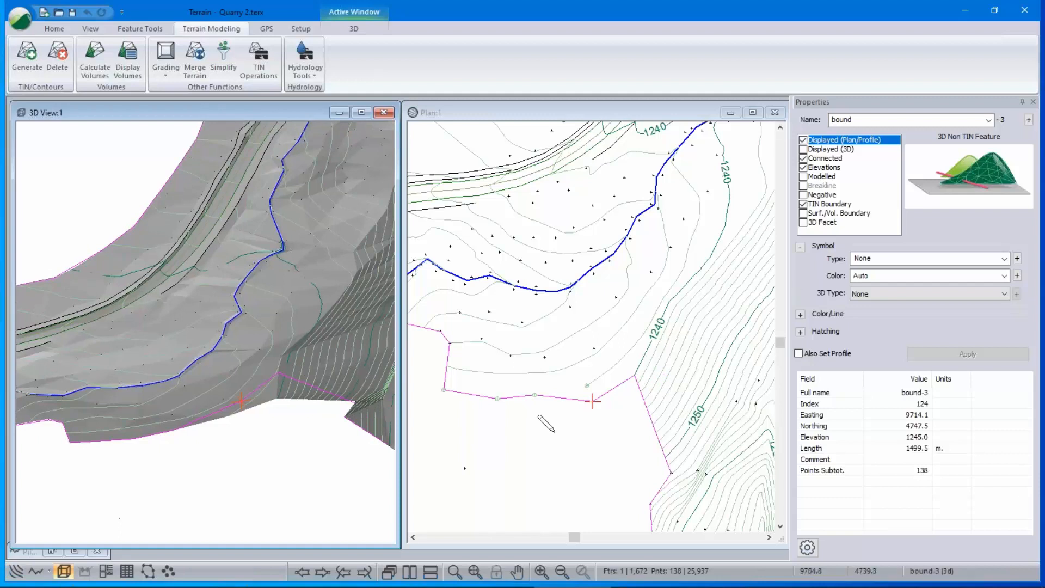
# Deselect the TIN boundary feature and save the terrain model under the new name Quarry 3.
pyautogui.rightClick(526, 435)
pyautogui.click(576, 230)
pyautogui.click(567, 391)
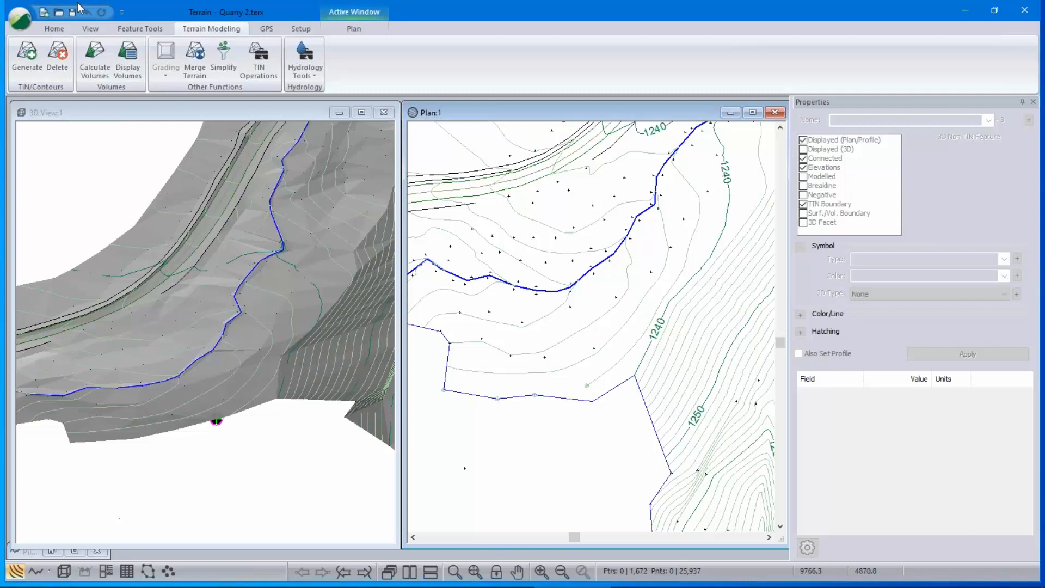
pyautogui.click(21, 19)
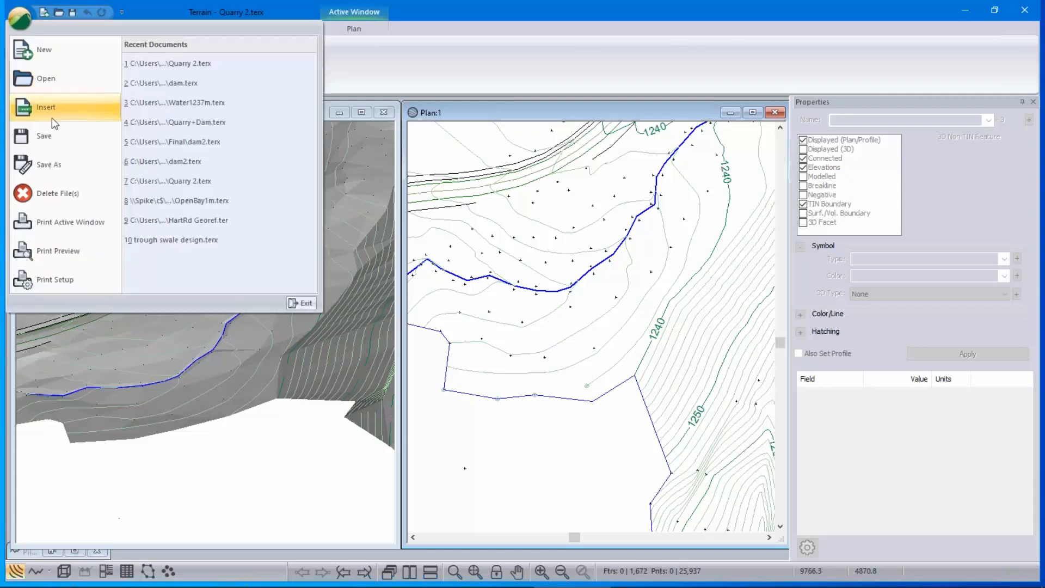
pyautogui.click(57, 170)
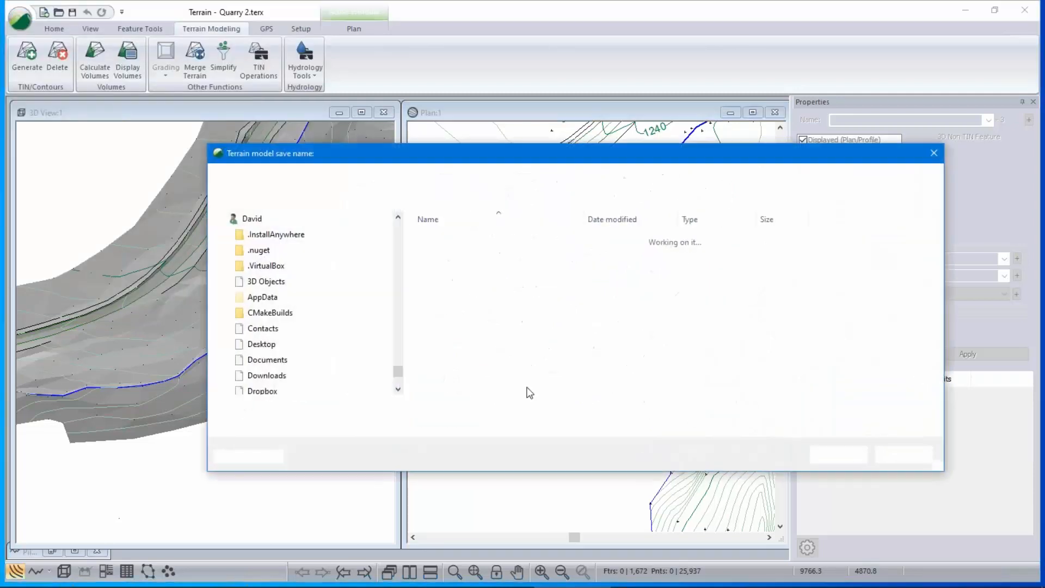
pyautogui.click(335, 408)
pyautogui.press('BackSpace')
pyautogui.write('3')
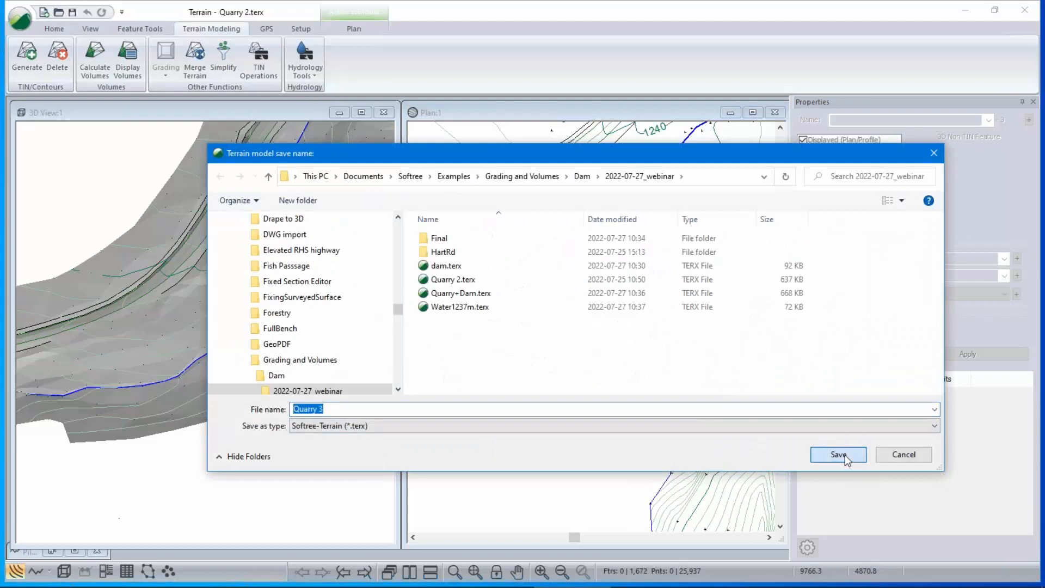
pyautogui.click(839, 454)
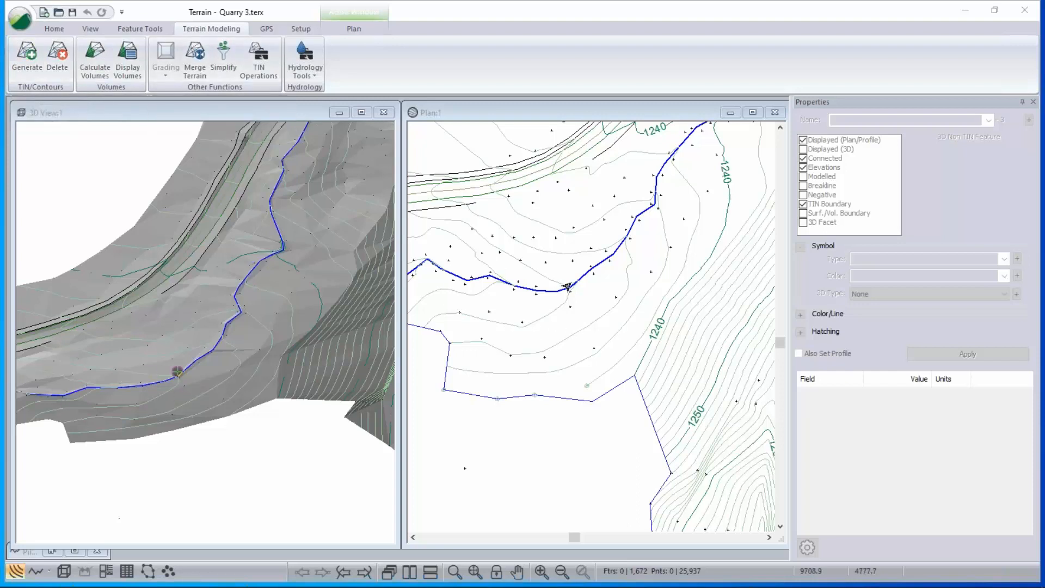
# Start a new terrain and display Quarry 3.terx as its plan background, fitted to the full extents.
pyautogui.click(20, 21)
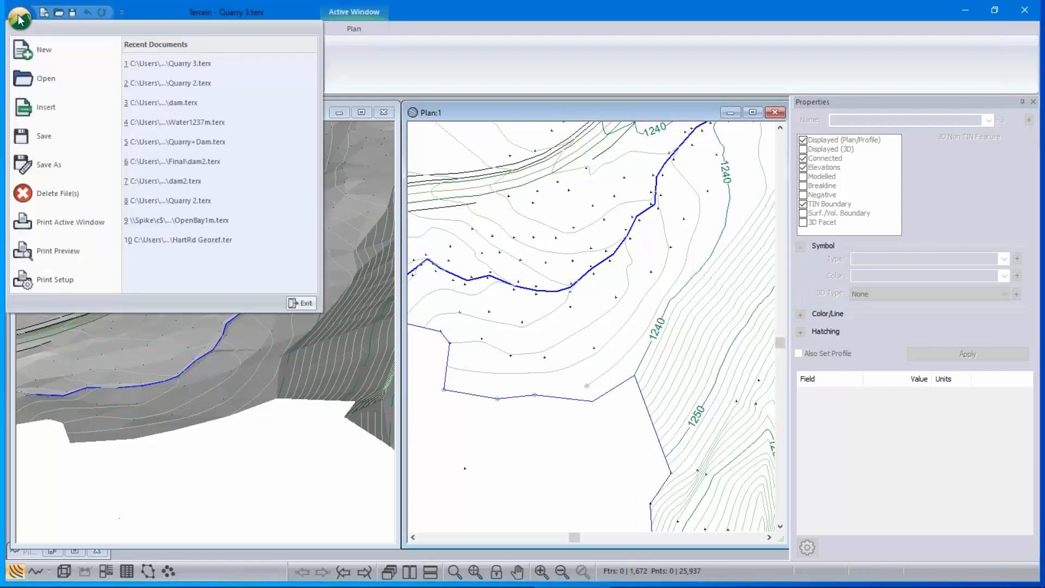
pyautogui.click(43, 51)
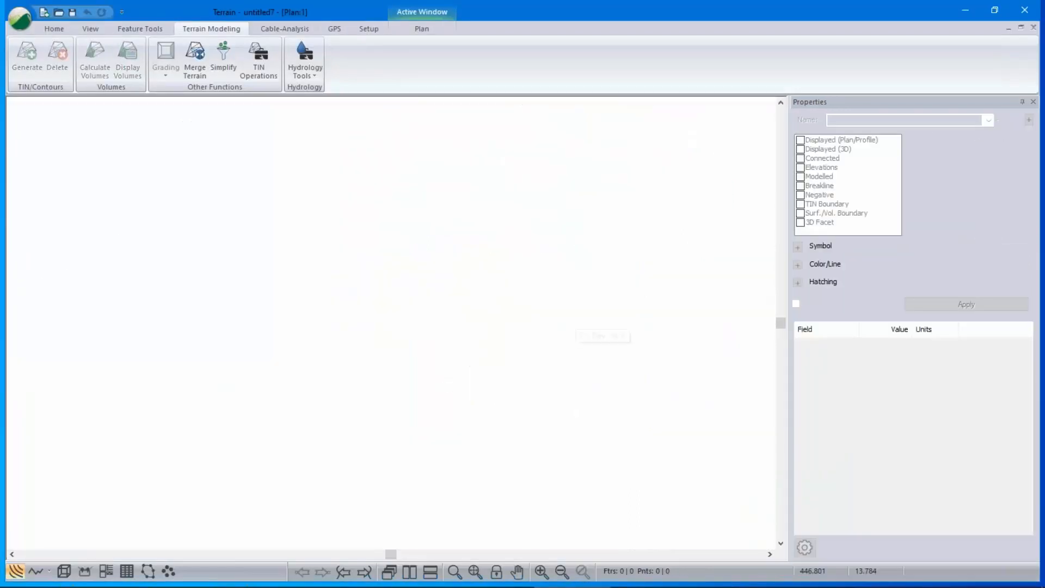
pyautogui.rightClick(300, 299)
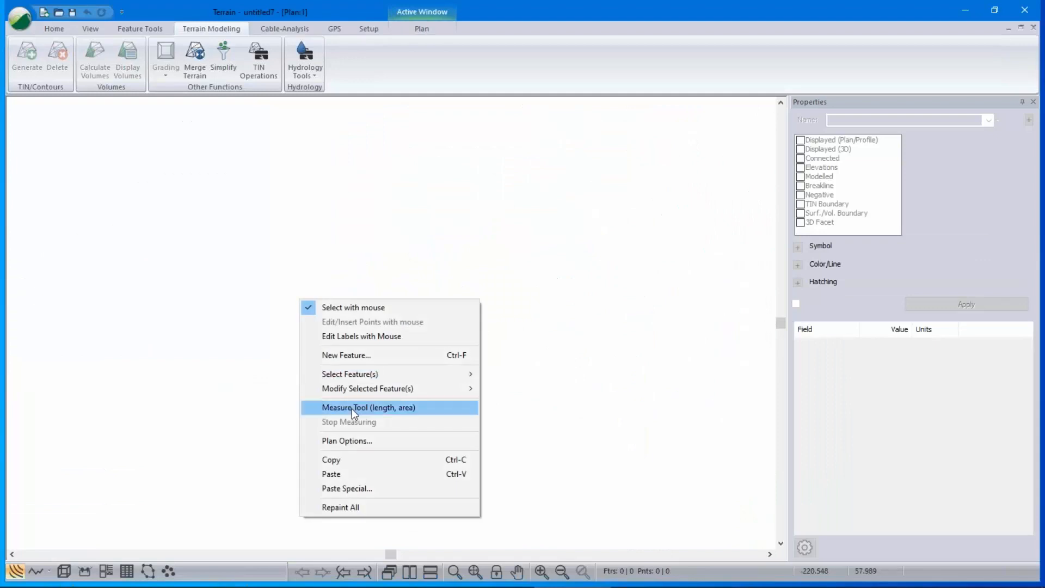
pyautogui.click(357, 443)
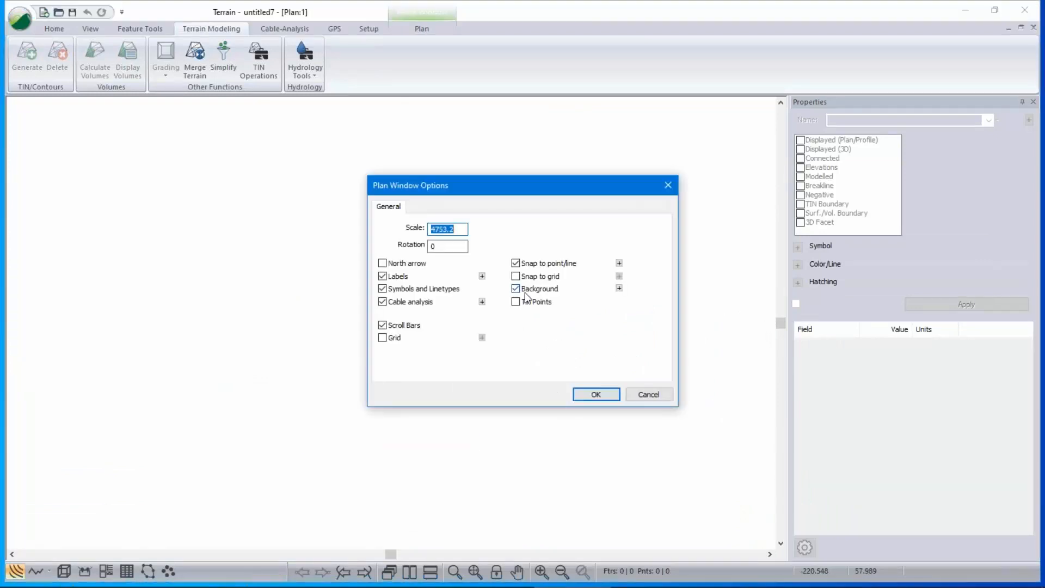
pyautogui.click(620, 288)
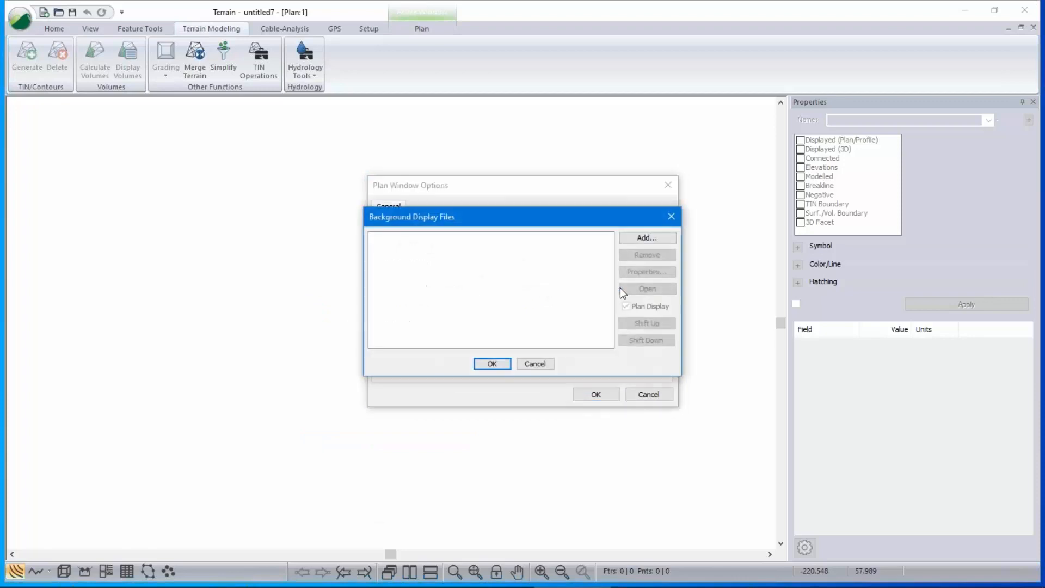
pyautogui.click(657, 237)
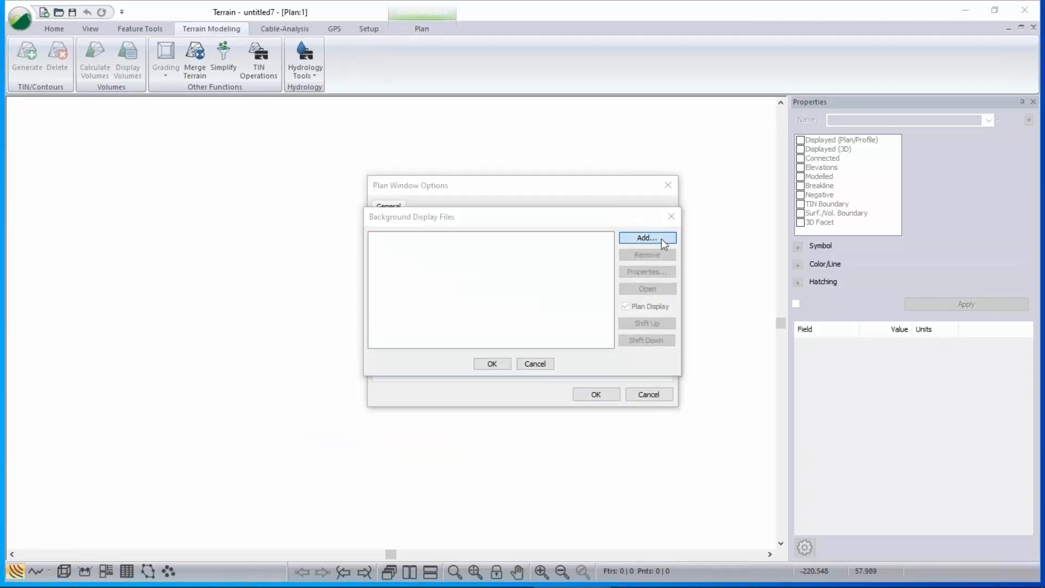
pyautogui.click(569, 278)
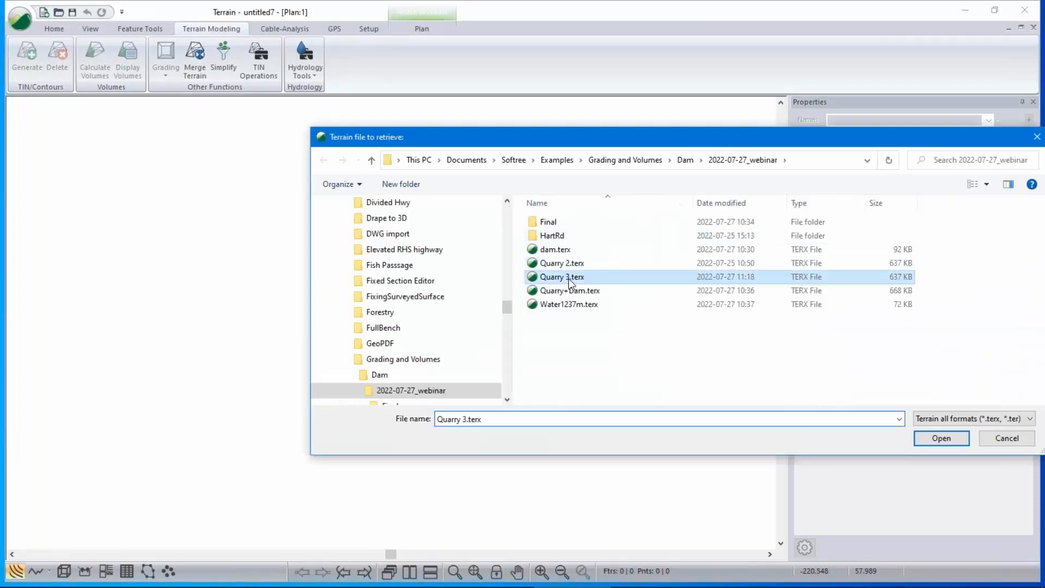
pyautogui.doubleClick(569, 278)
pyautogui.click(492, 364)
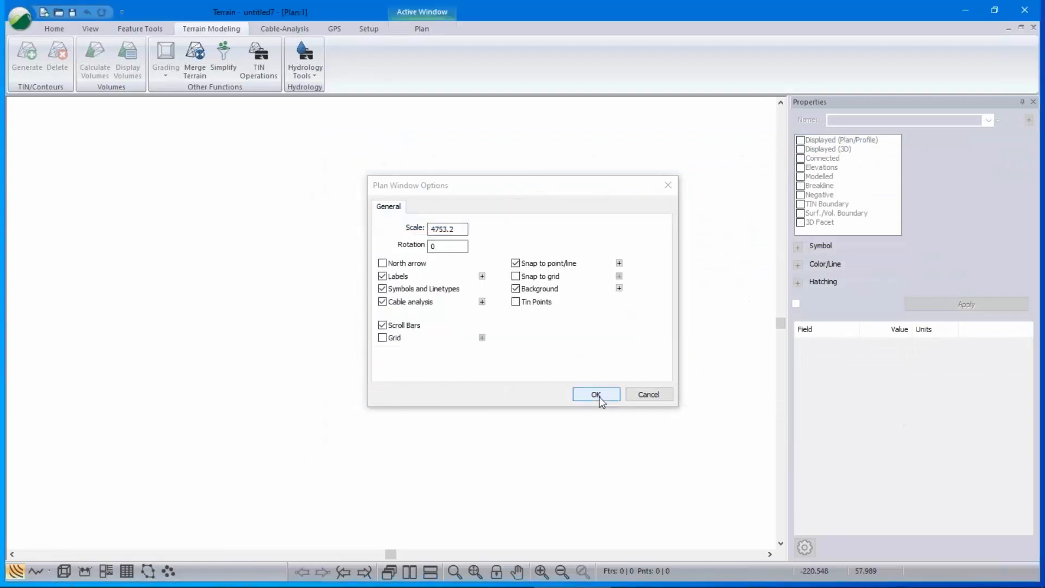
pyautogui.click(598, 395)
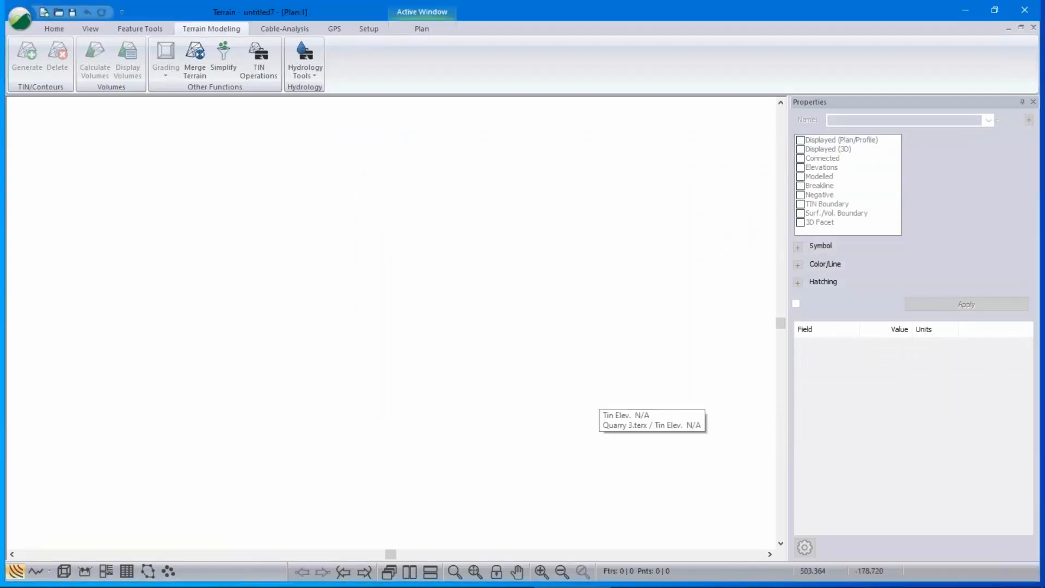
pyautogui.click(475, 572)
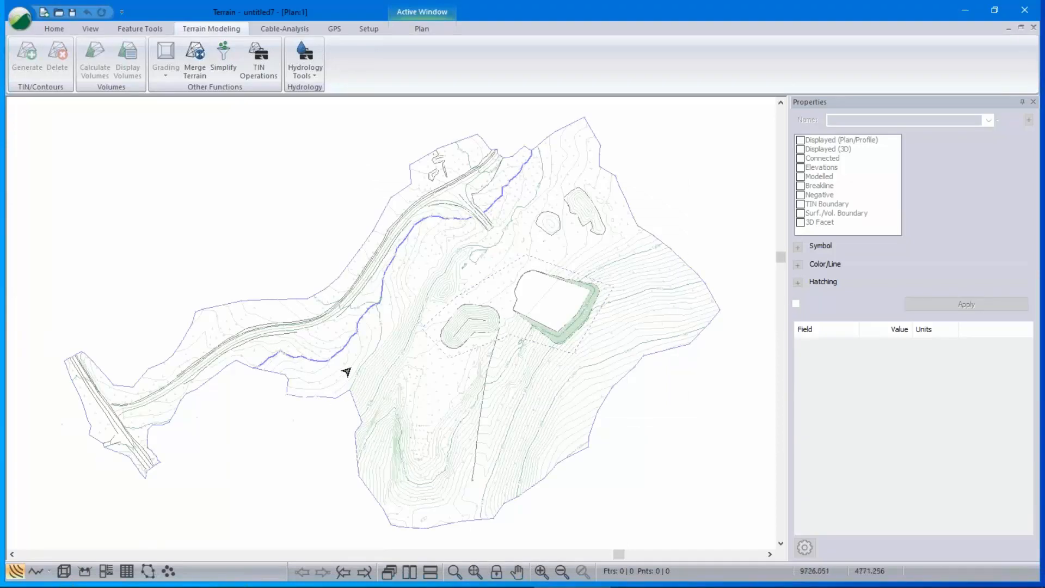
# Examine the background TIN elevations along the stream and the slope beside the 1240 contour.
pyautogui.scroll(5, 299, 359)
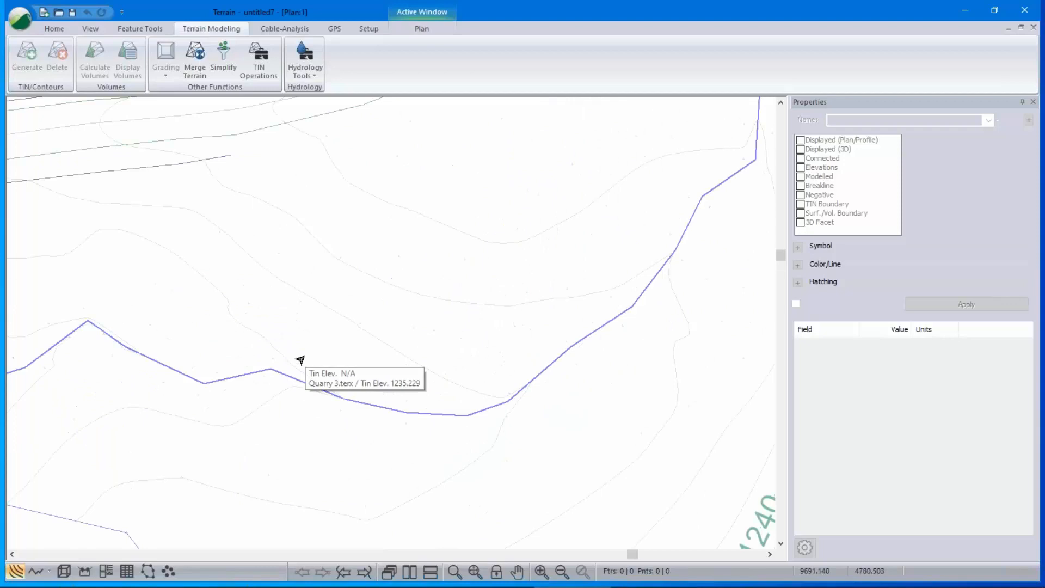
pyautogui.scroll(-1, 539, 453)
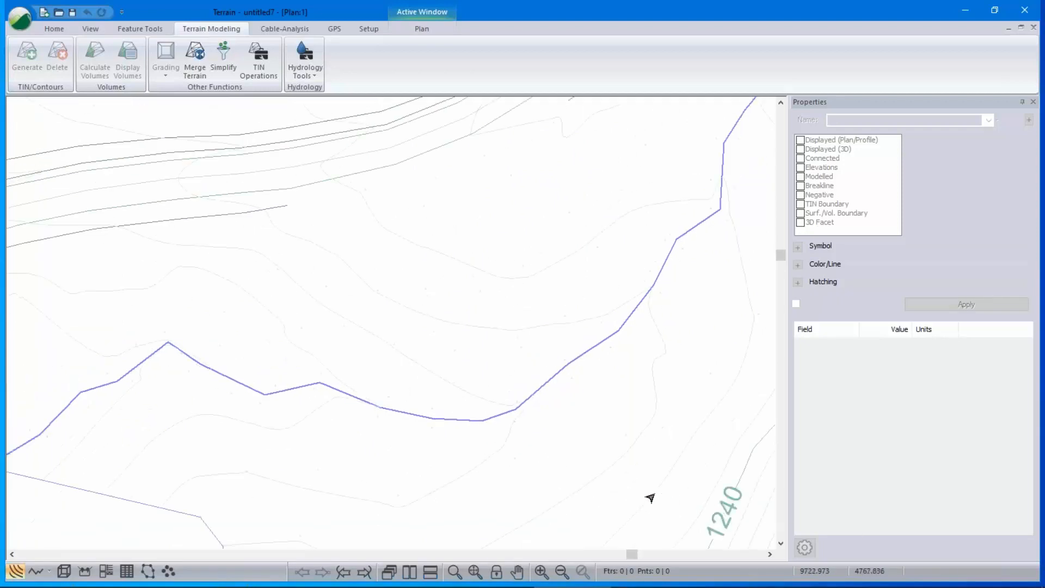
pyautogui.moveTo(651, 498)
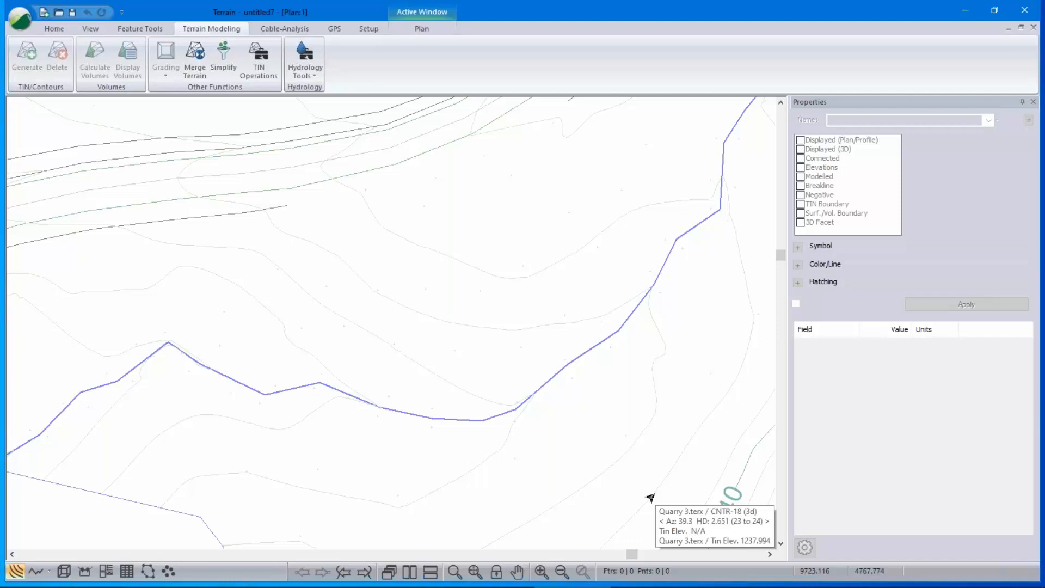
pyautogui.moveTo(618, 497)
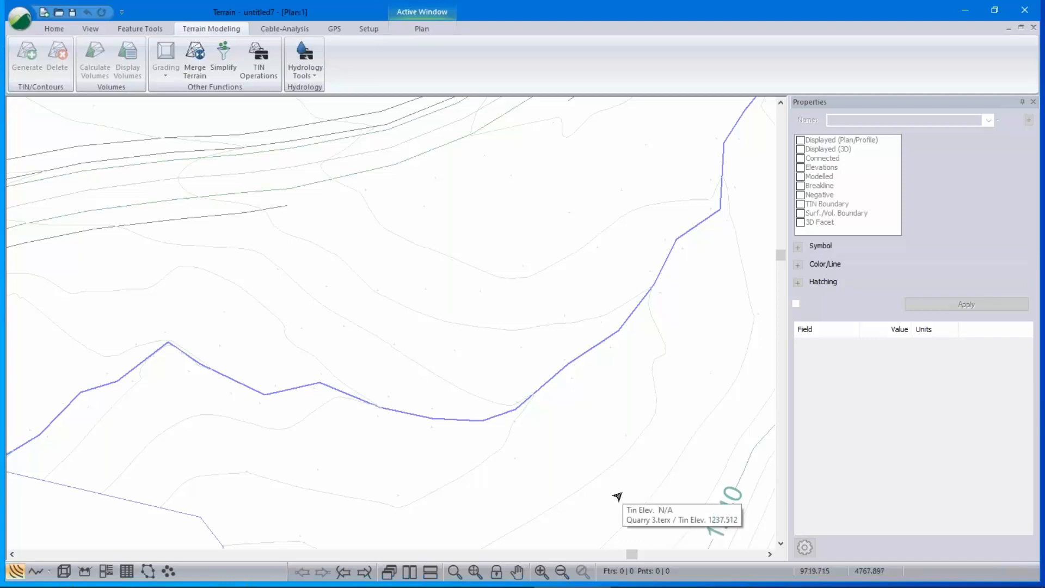
pyautogui.scroll(-3, 437, 394)
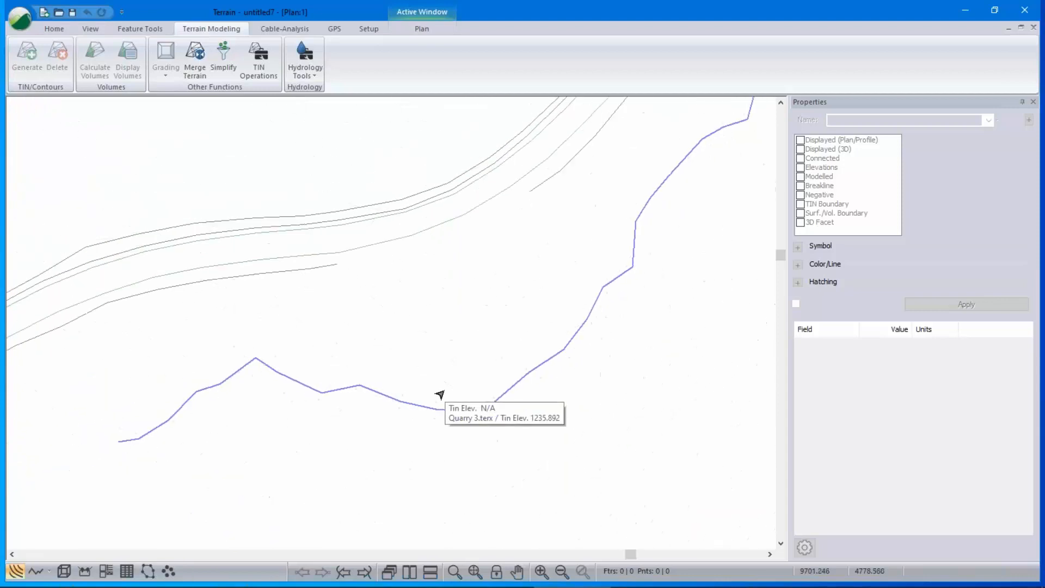
pyautogui.moveTo(668, 433)
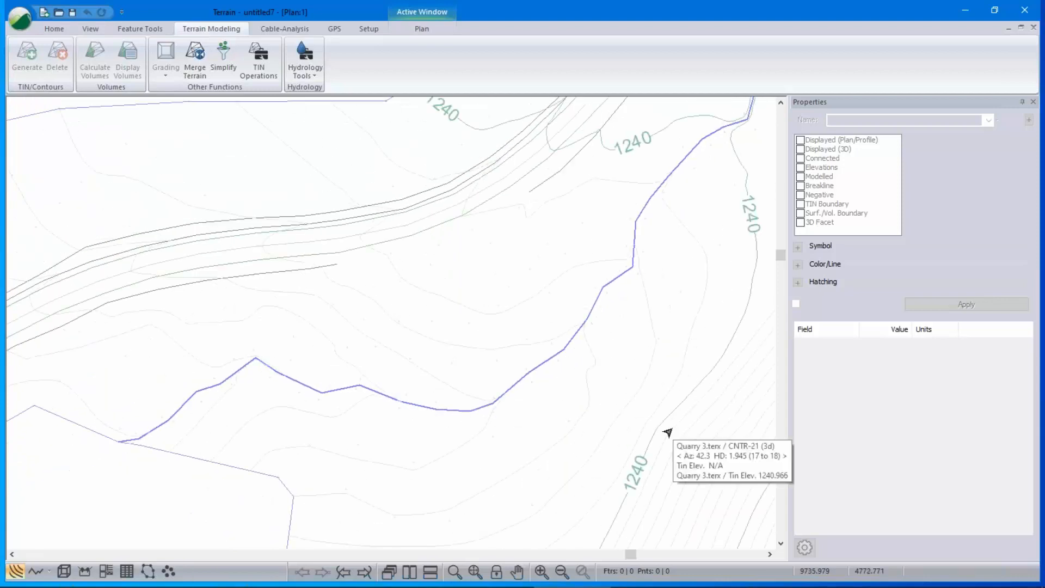
pyautogui.moveTo(153, 238)
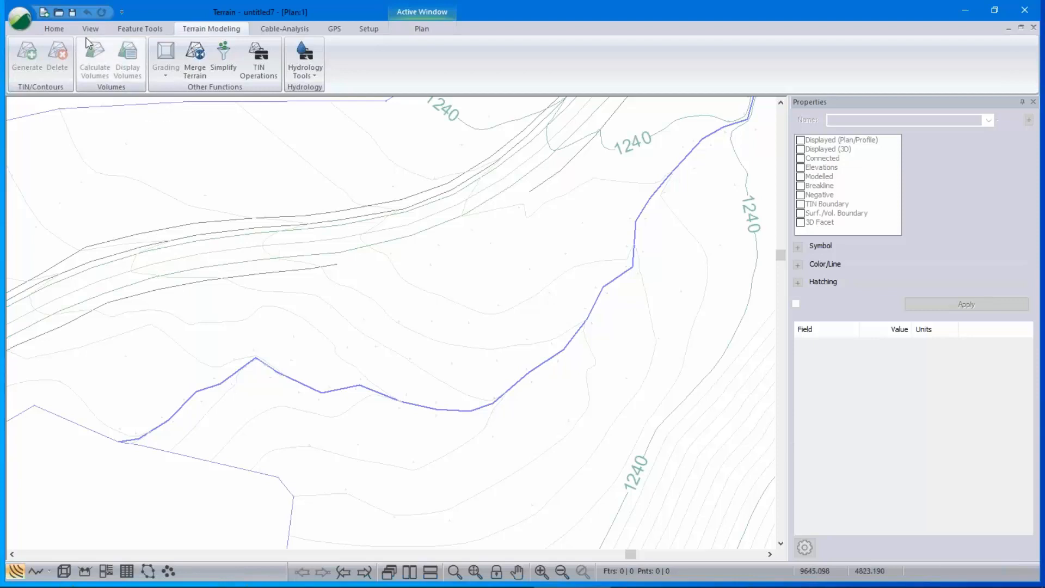
# Create a connected, modelled feature named weir top for drawing in plan, with a default elevation of 1237.5.
pyautogui.click(54, 28)
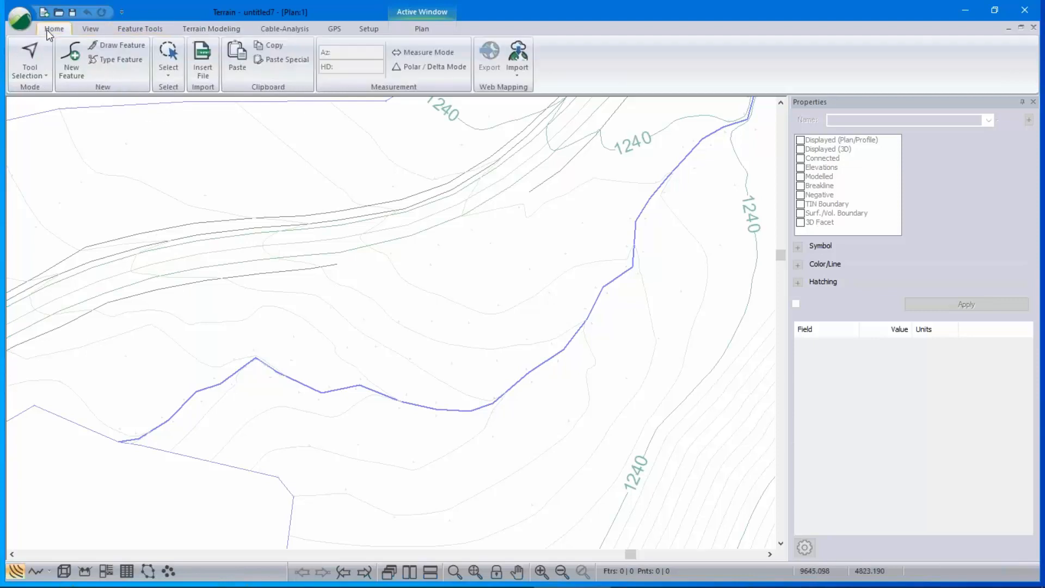
pyautogui.click(70, 61)
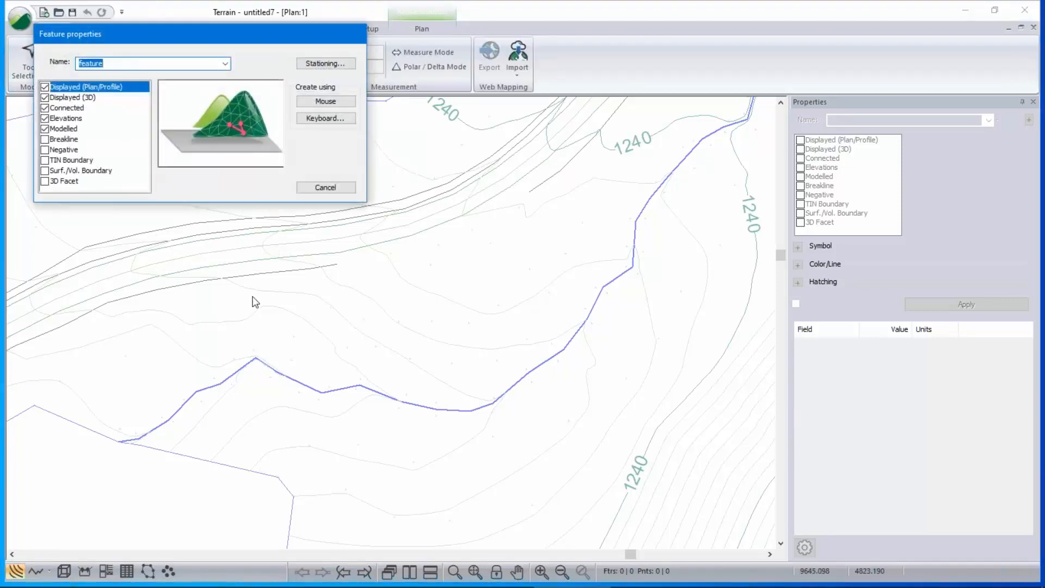
pyautogui.write('weir top')
pyautogui.click(334, 101)
pyautogui.write('1237.5')
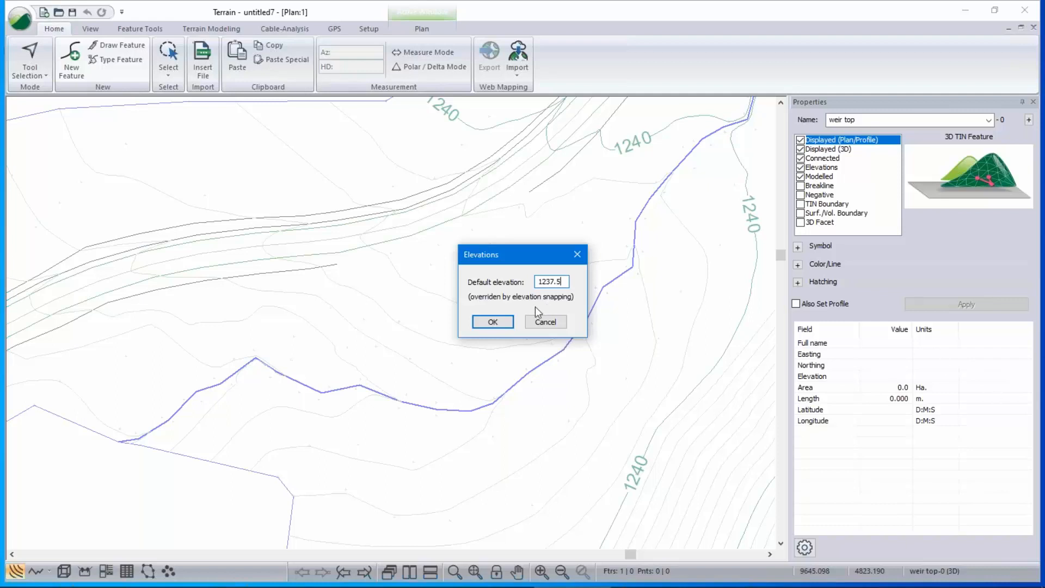
pyautogui.click(490, 323)
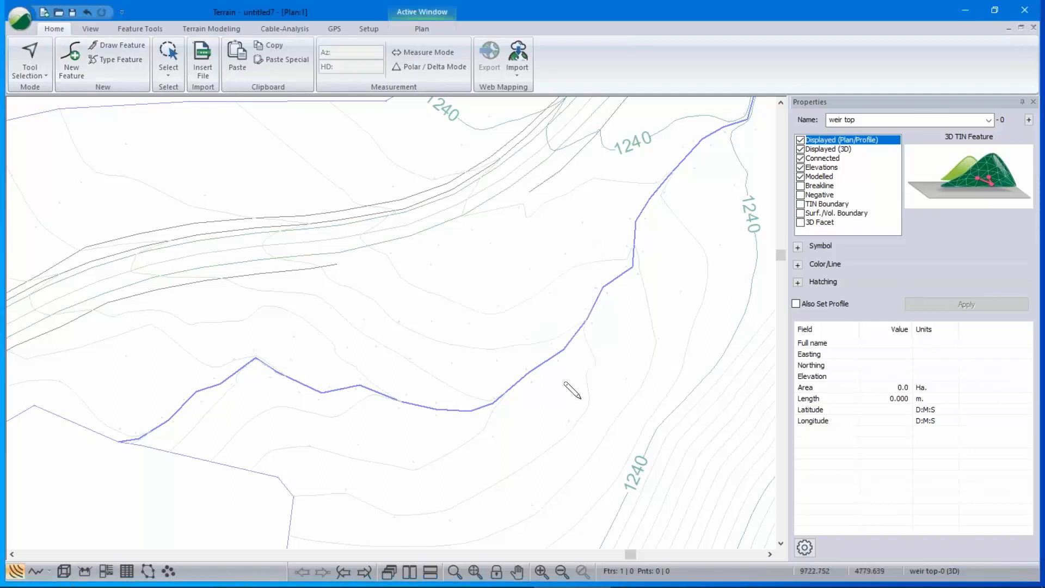
# Draw the weir top as a five-point line about 81 m long from the eastern slope, across the stream, to the road.
pyautogui.click(566, 484)
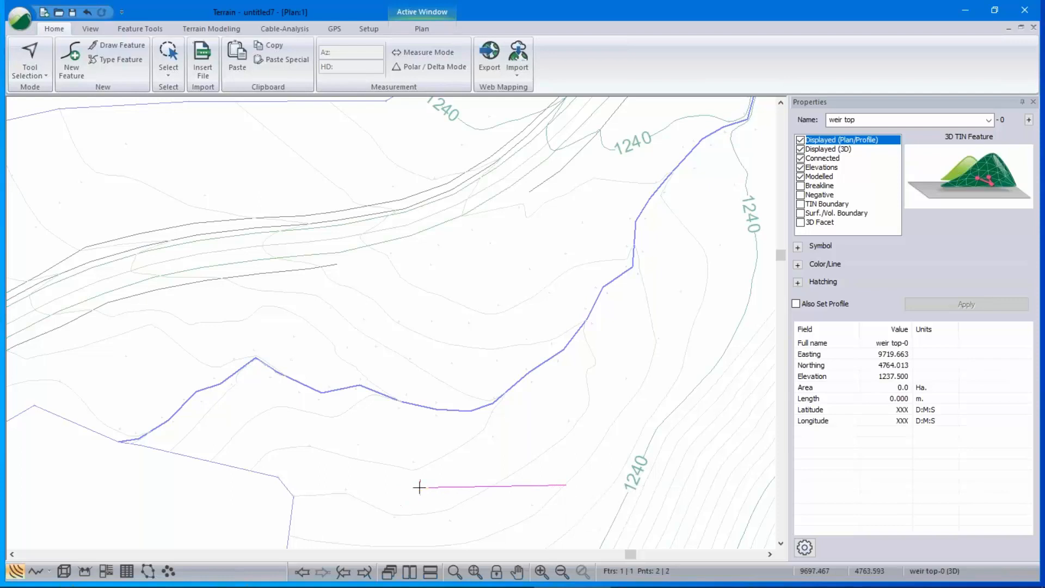
pyautogui.doubleClick(459, 513)
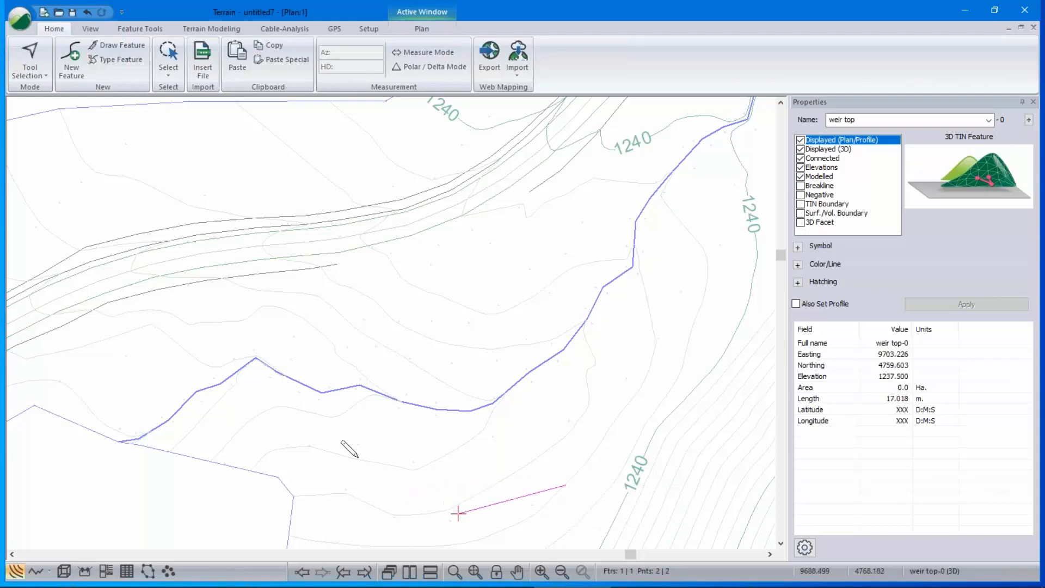
pyautogui.click(288, 424)
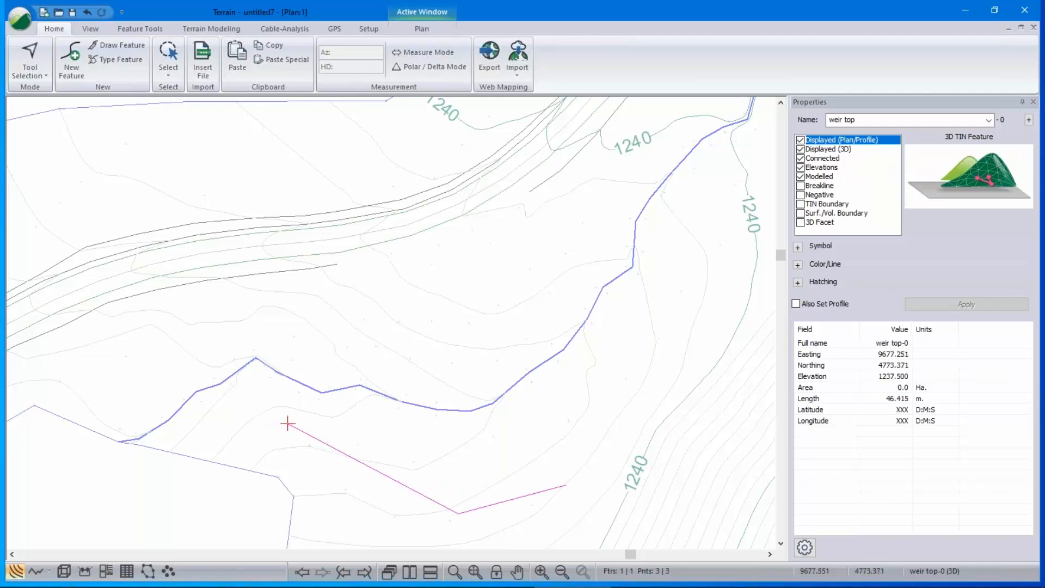
pyautogui.click(271, 317)
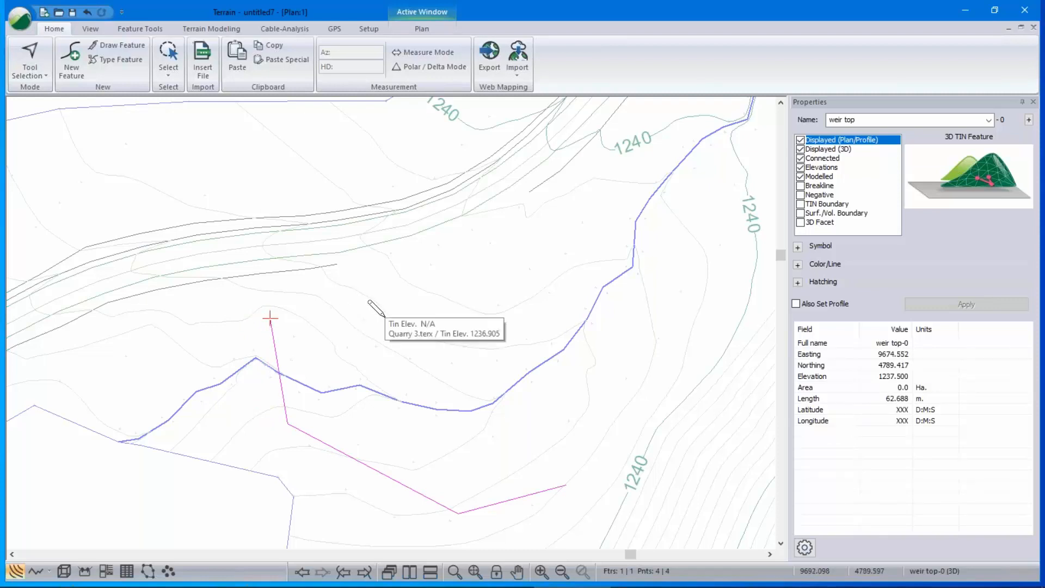
pyautogui.click(358, 266)
pyautogui.moveTo(354, 263); pyautogui.dragTo(350, 251)
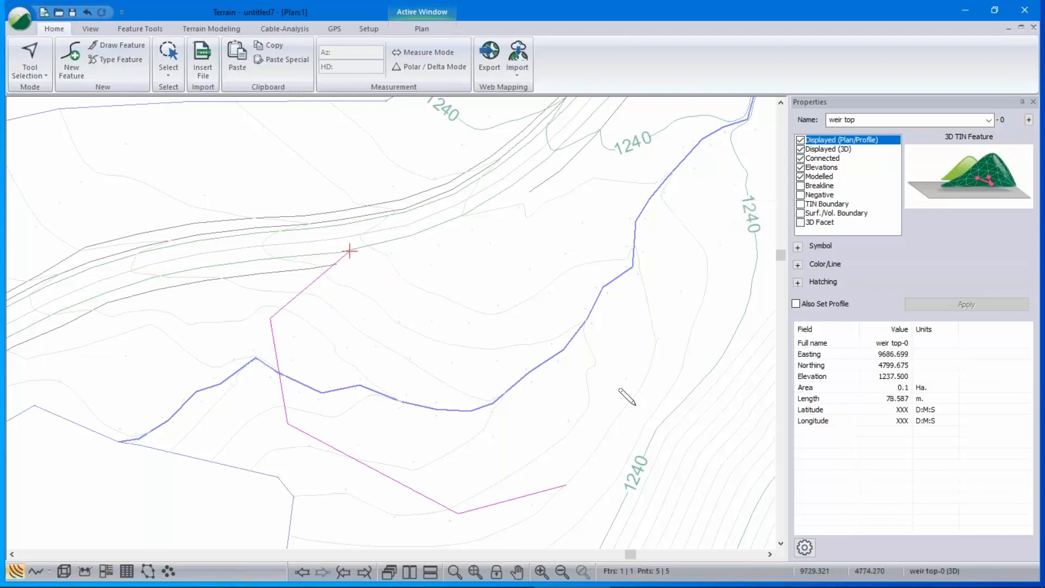
pyautogui.moveTo(350, 250); pyautogui.dragTo(358, 238)
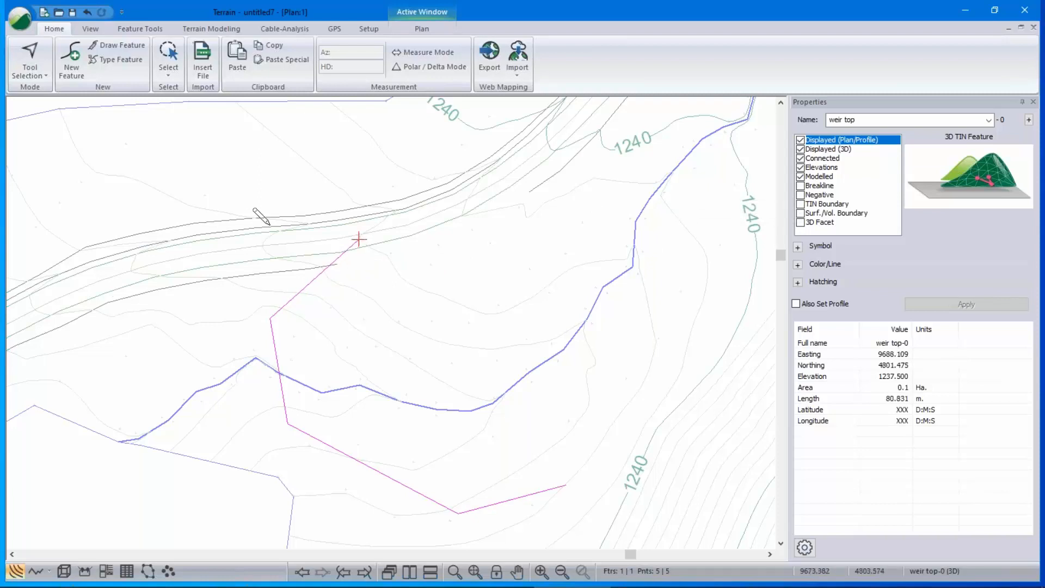
# Create circular offset features 1.000 m to the right and left of the weir top line with a 0.0 slope.
pyautogui.moveTo(511, 385)
pyautogui.moveTo(632, 466)
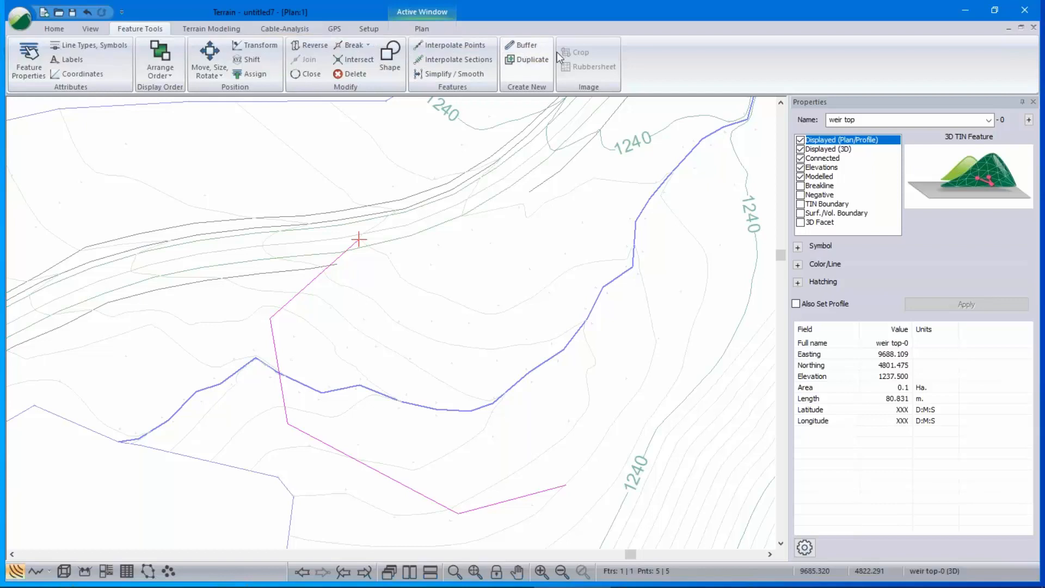
pyautogui.click(521, 45)
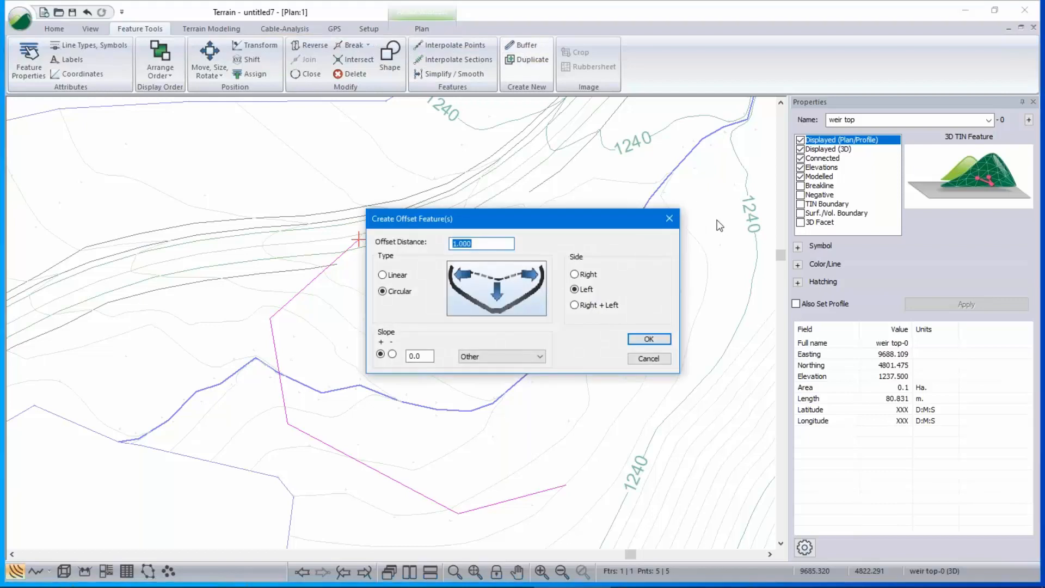
pyautogui.click(575, 306)
pyautogui.click(649, 338)
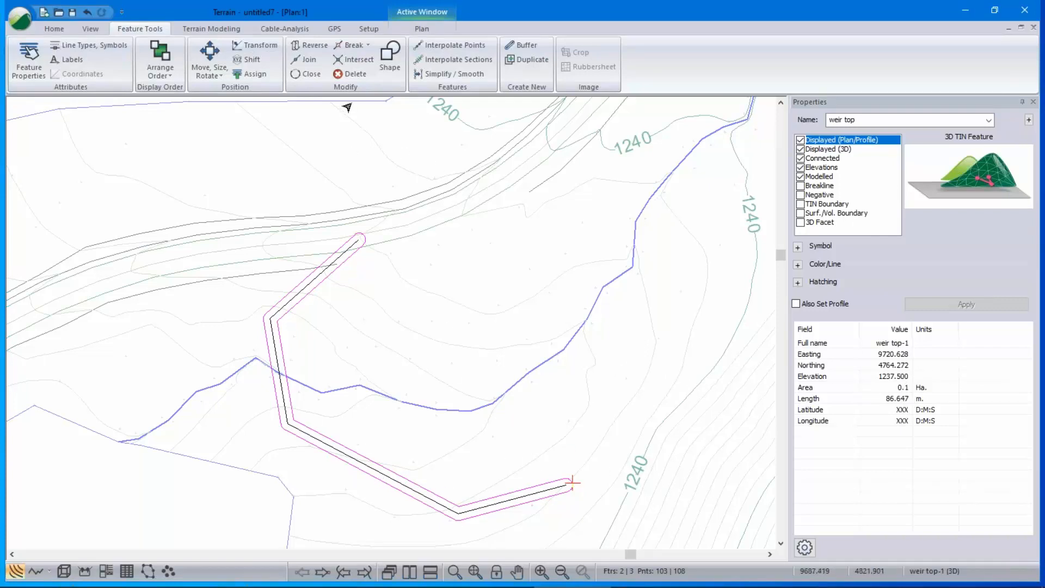
# Join the two offset lines into one continuous weir top outline and delete the original centreline.
pyautogui.click(314, 60)
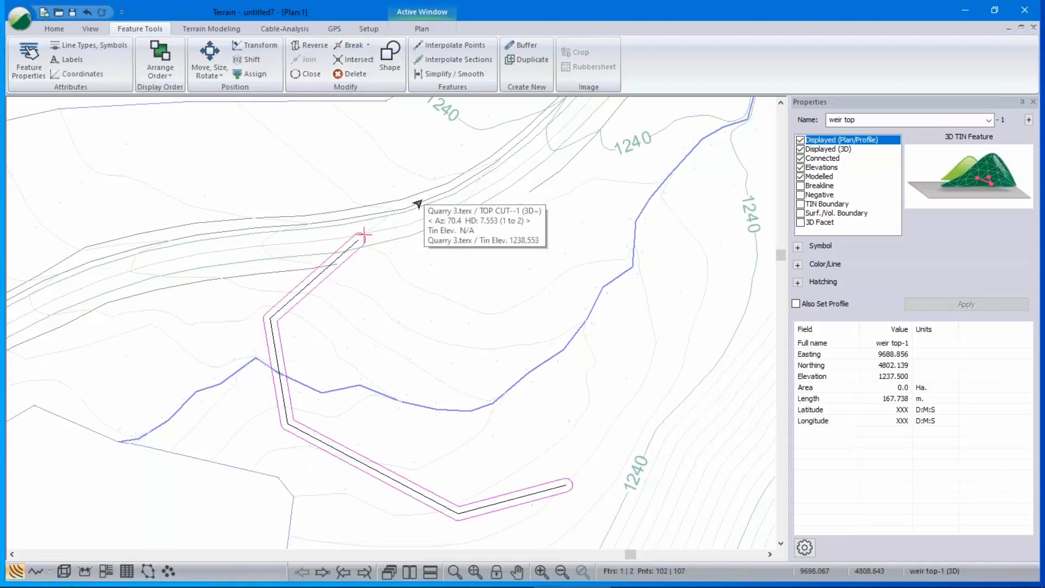
pyautogui.click(271, 350)
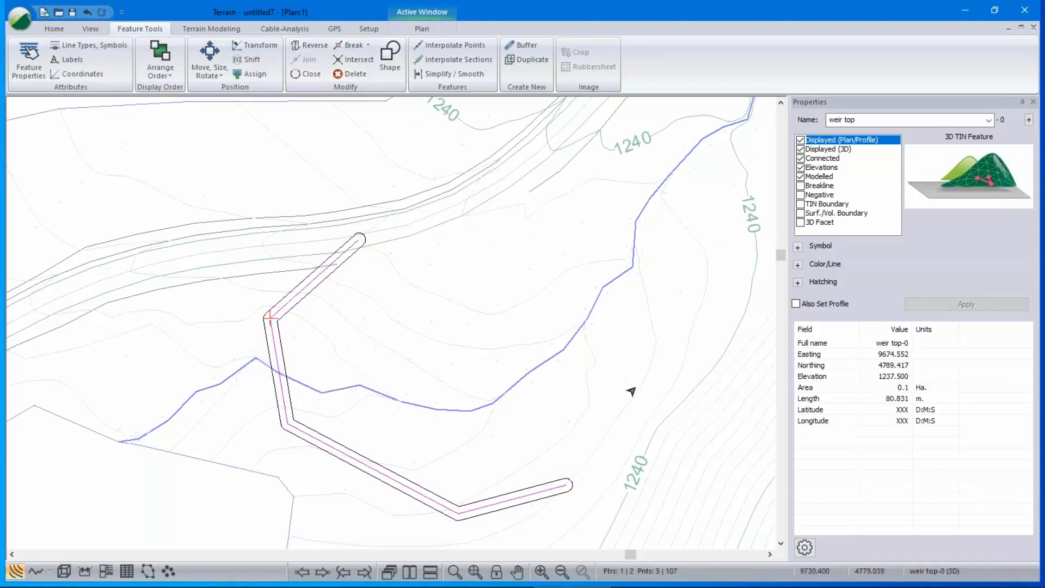
pyautogui.click(631, 391)
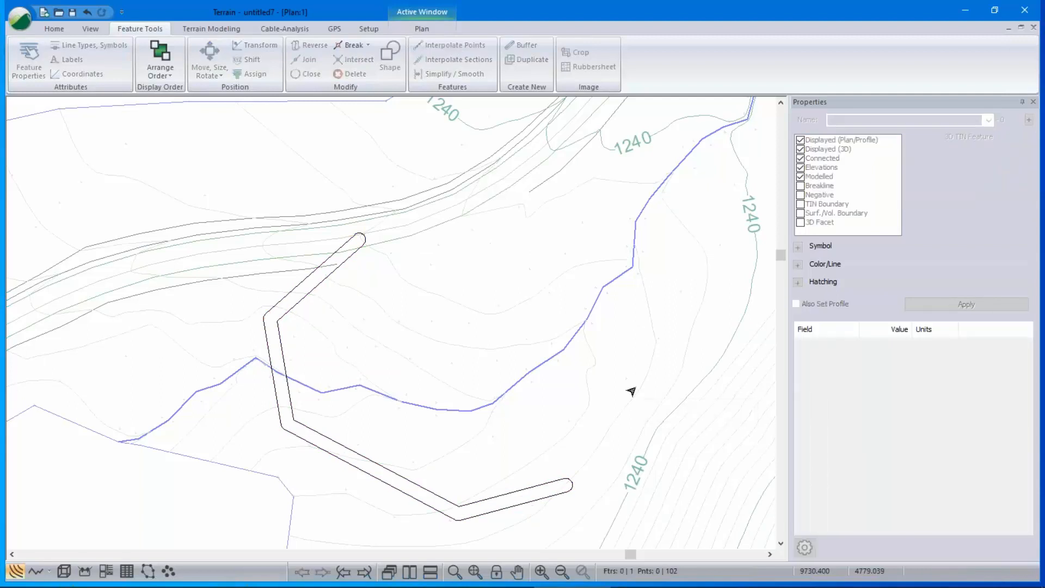
# Select the joined weir top outline and bring up the terrain modelling tools.
pyautogui.click(304, 432)
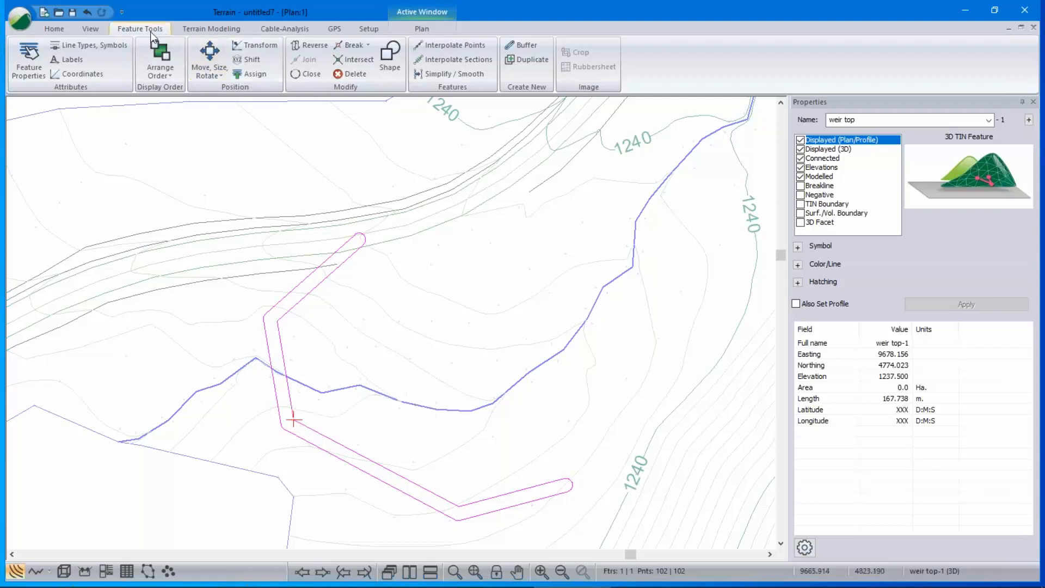
pyautogui.click(215, 28)
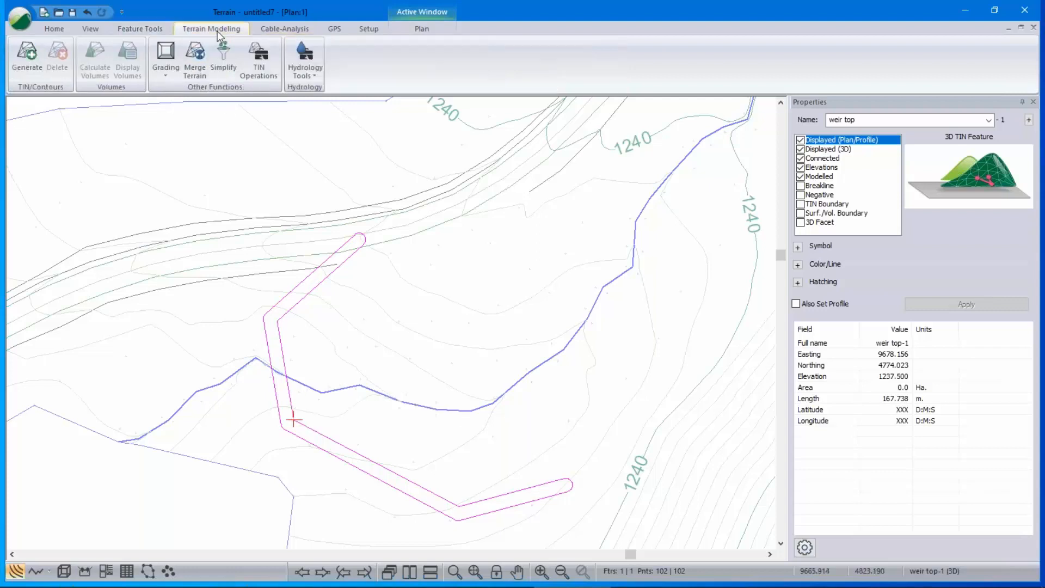
pyautogui.click(166, 60)
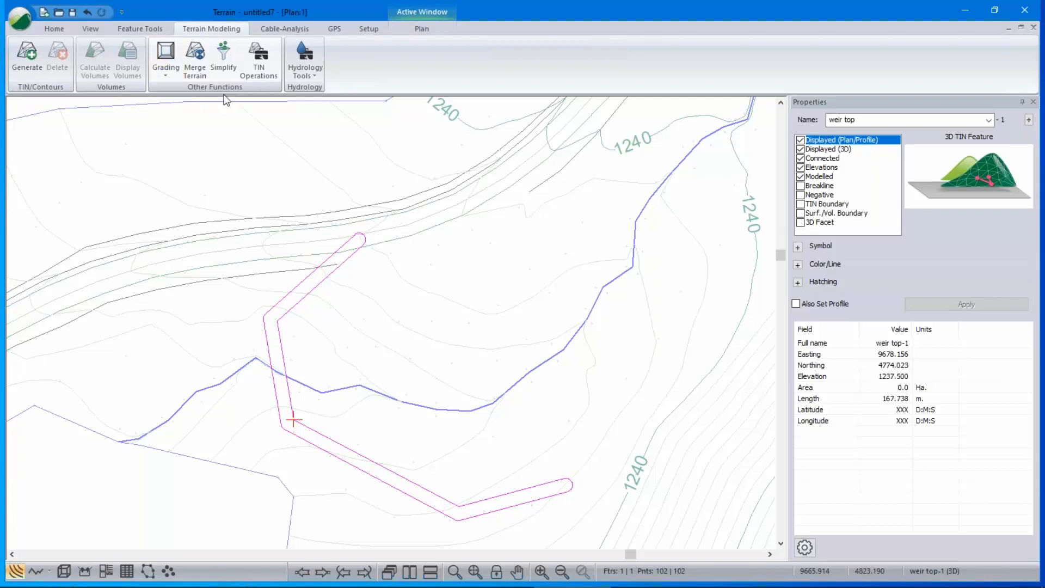
pyautogui.click(224, 92)
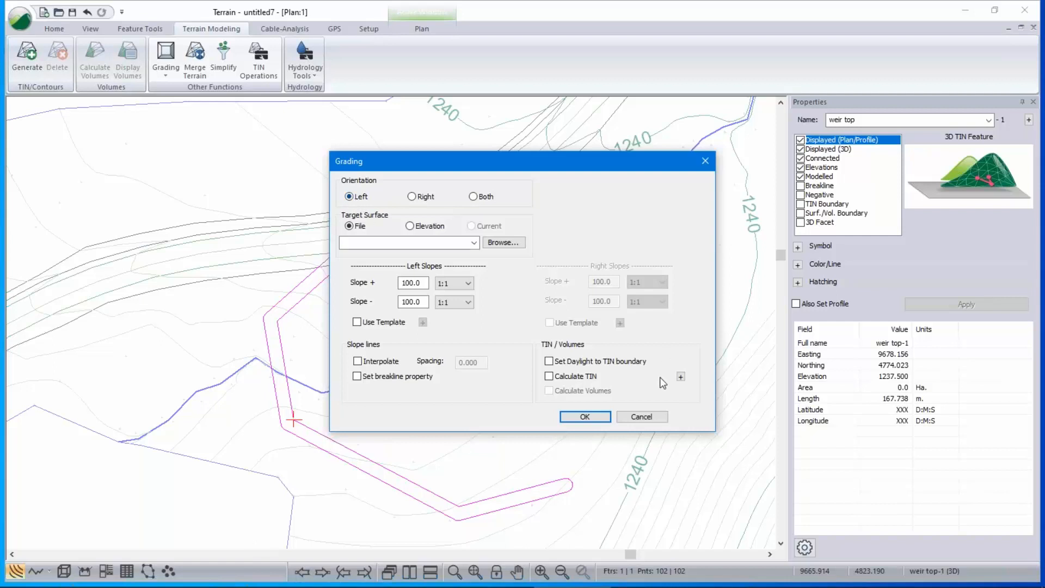
pyautogui.click(643, 416)
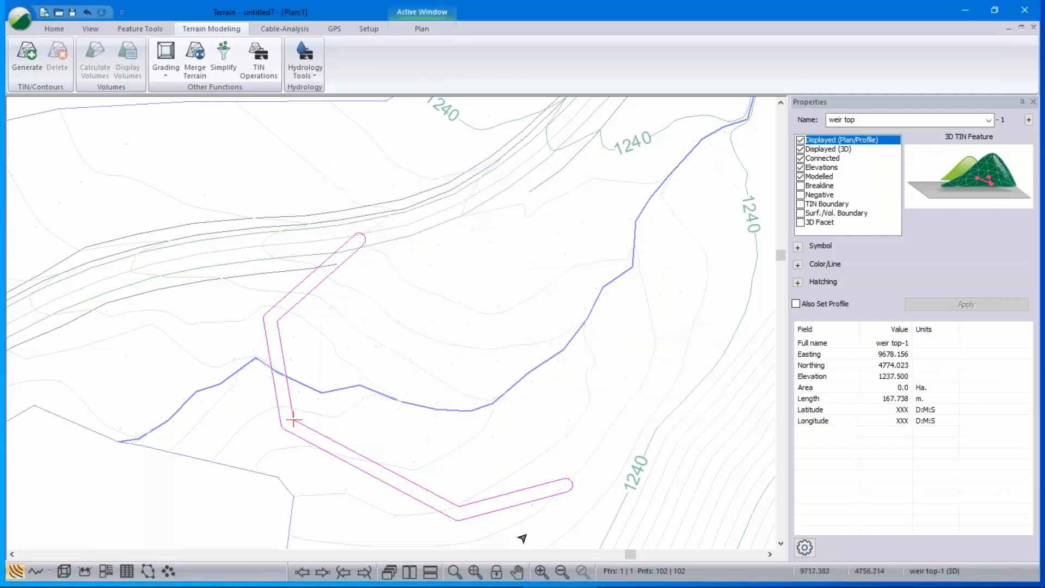
# Advance through the weir top outline's points toward its eastern end to check the line's direction.
pyautogui.click(321, 575)
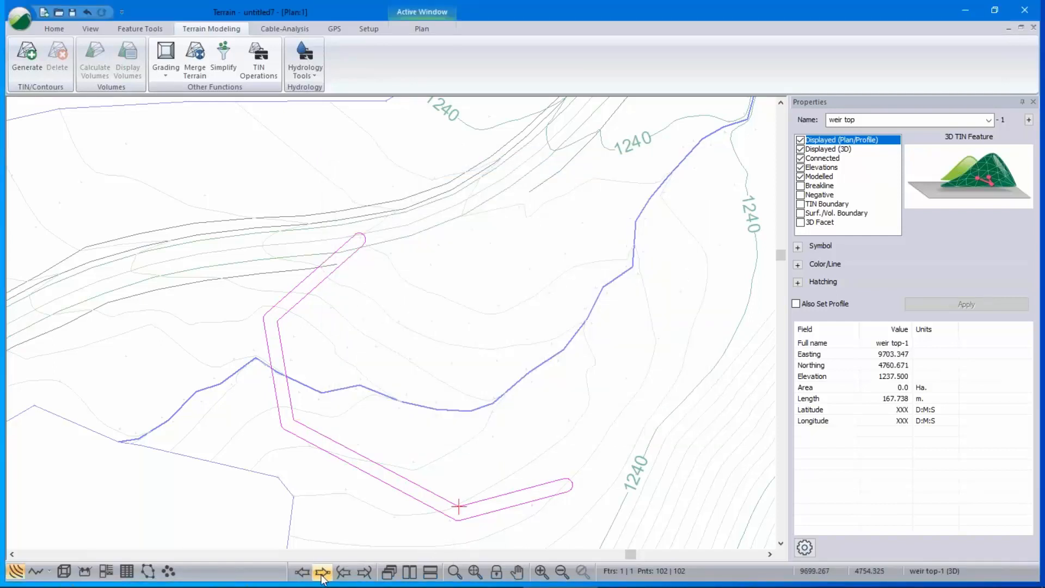
pyautogui.click(322, 573)
pyautogui.click(322, 572)
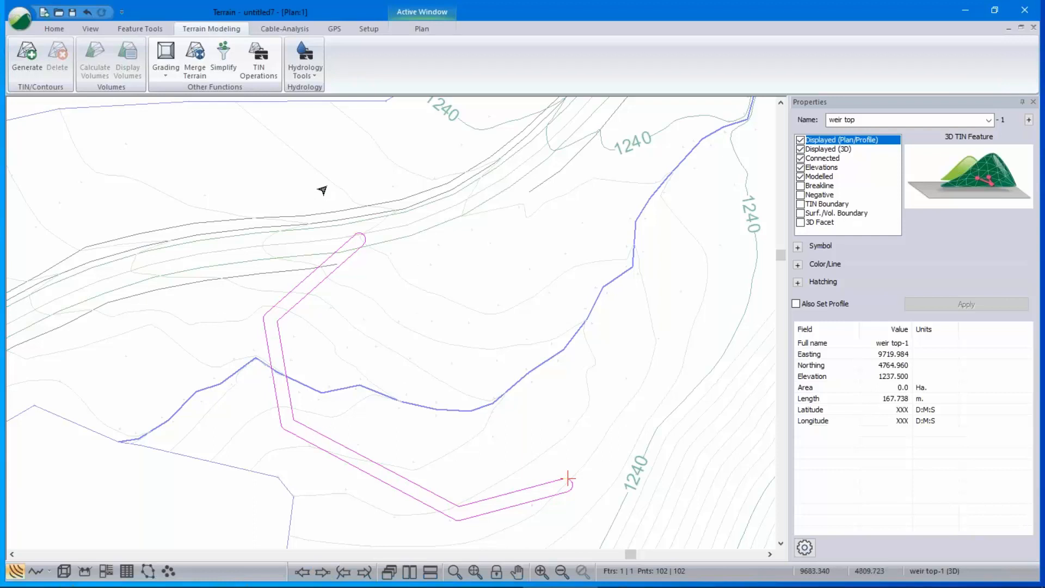
# Set up standard grading on the left of the outline to the Quarry 3.terx surface, with a 2:1 negative slope.
pyautogui.click(166, 71)
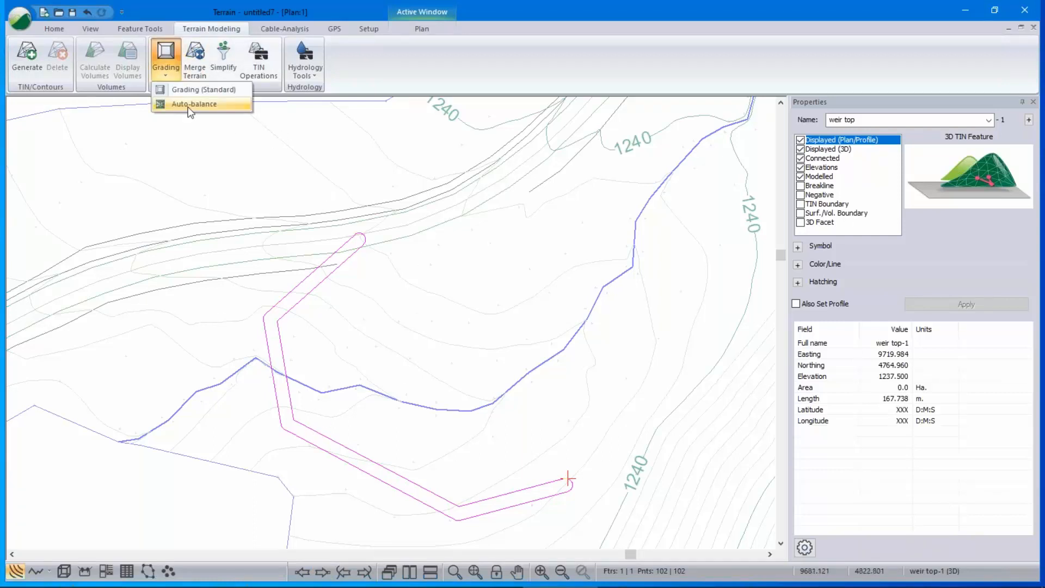
pyautogui.click(213, 94)
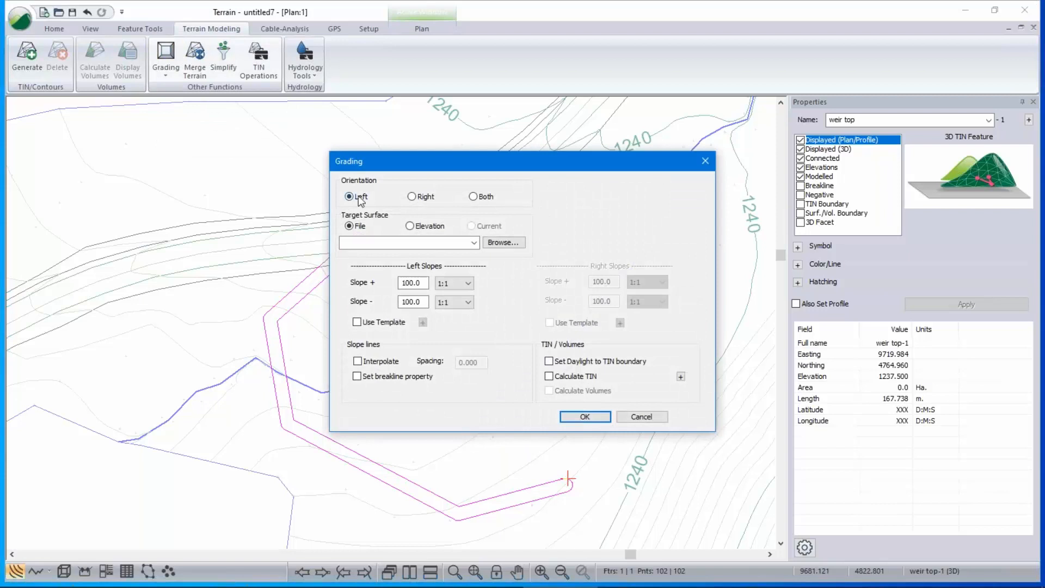
pyautogui.click(472, 243)
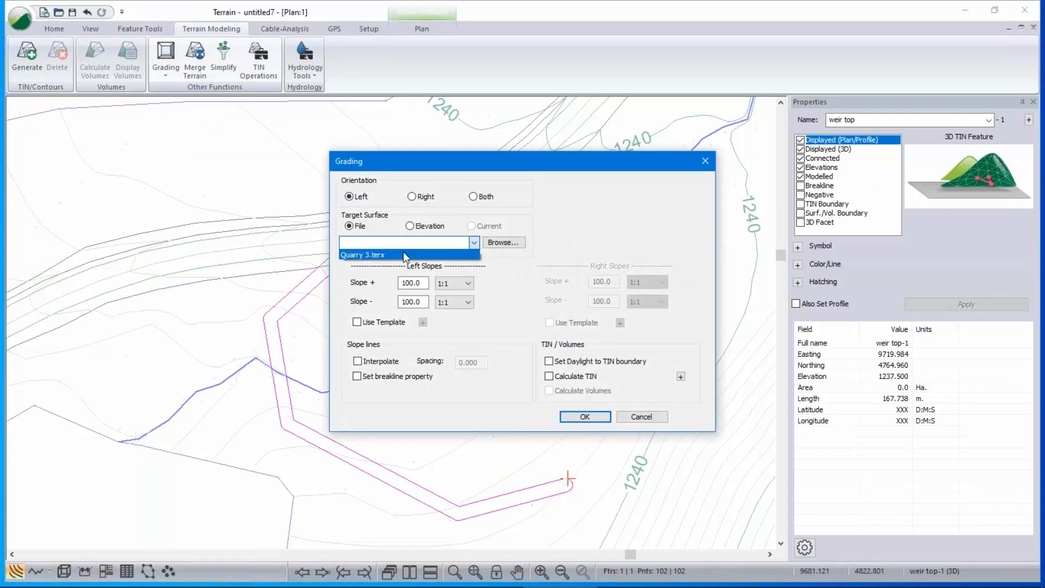
pyautogui.click(403, 254)
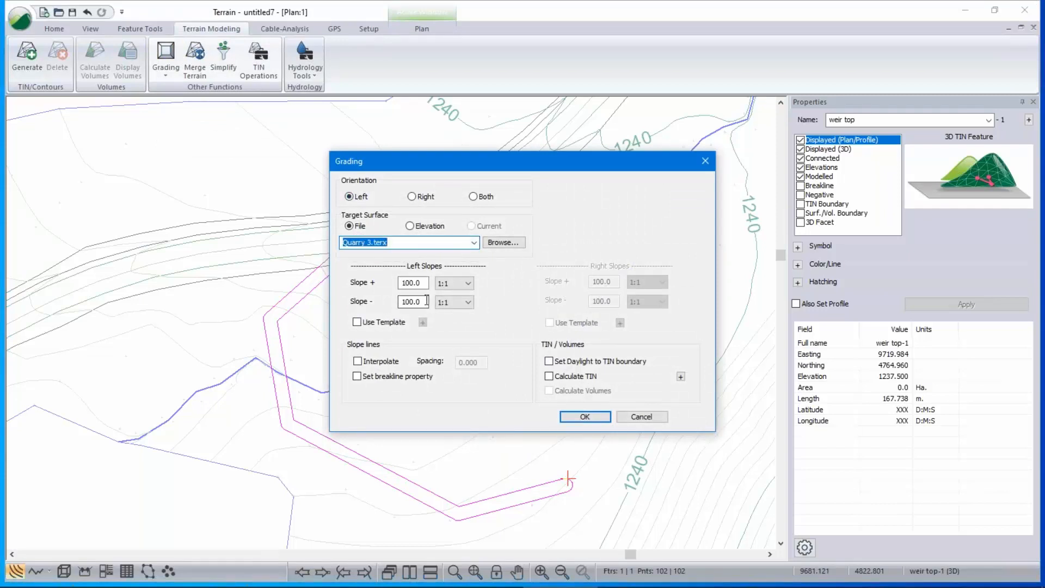
pyautogui.click(469, 302)
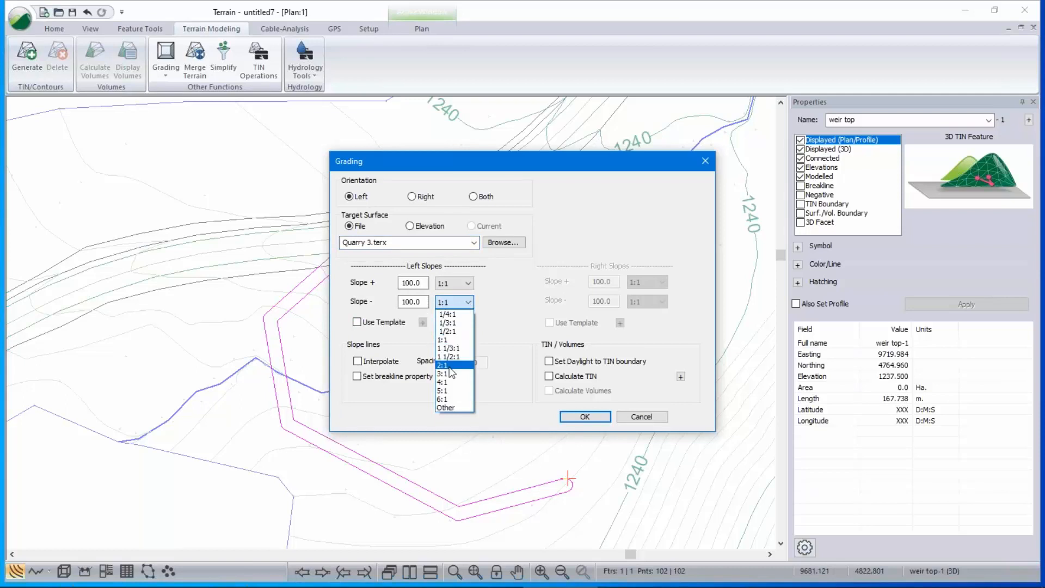
pyautogui.click(449, 365)
# Interpolate slope lines at 2.000 spacing, set the daylight line as the TIN boundary and enable TIN calculation.
pyautogui.click(358, 362)
pyautogui.press('Tab')
pyautogui.write('2')
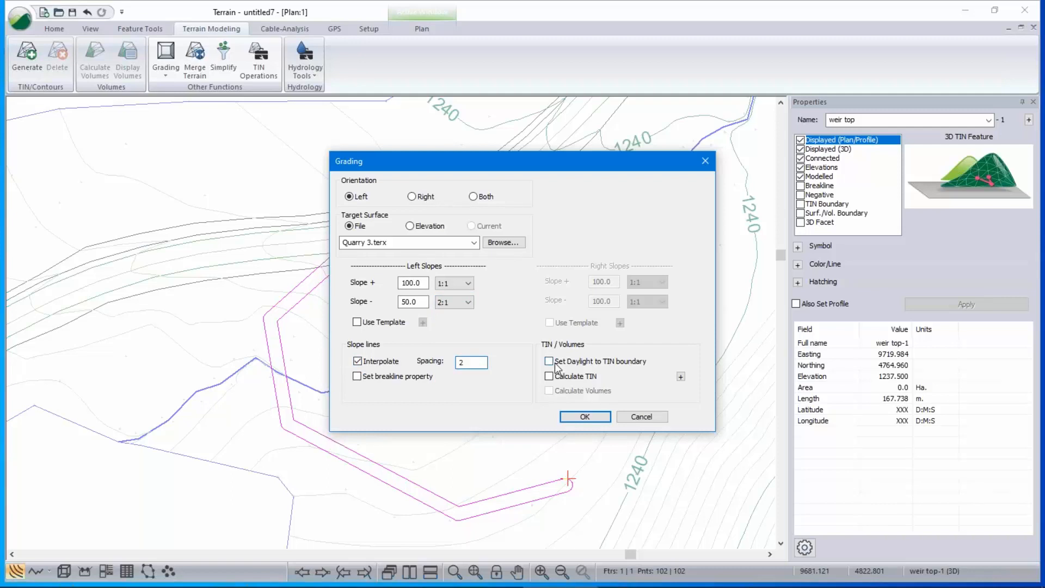
pyautogui.click(549, 361)
pyautogui.click(548, 377)
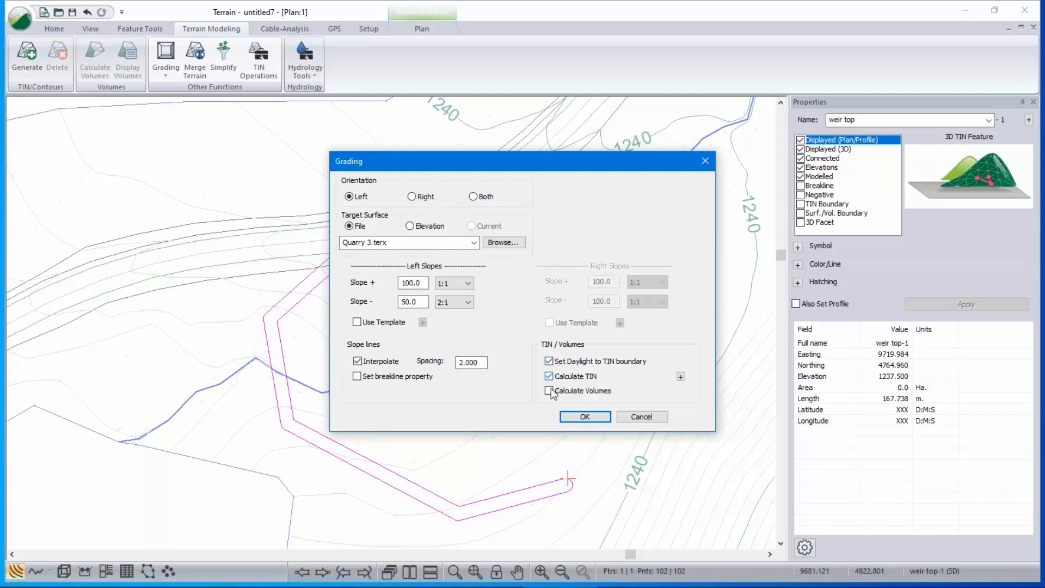
# Include all triangles, turn off major and minor contours, and run the grading with volume calculation.
pyautogui.click(681, 377)
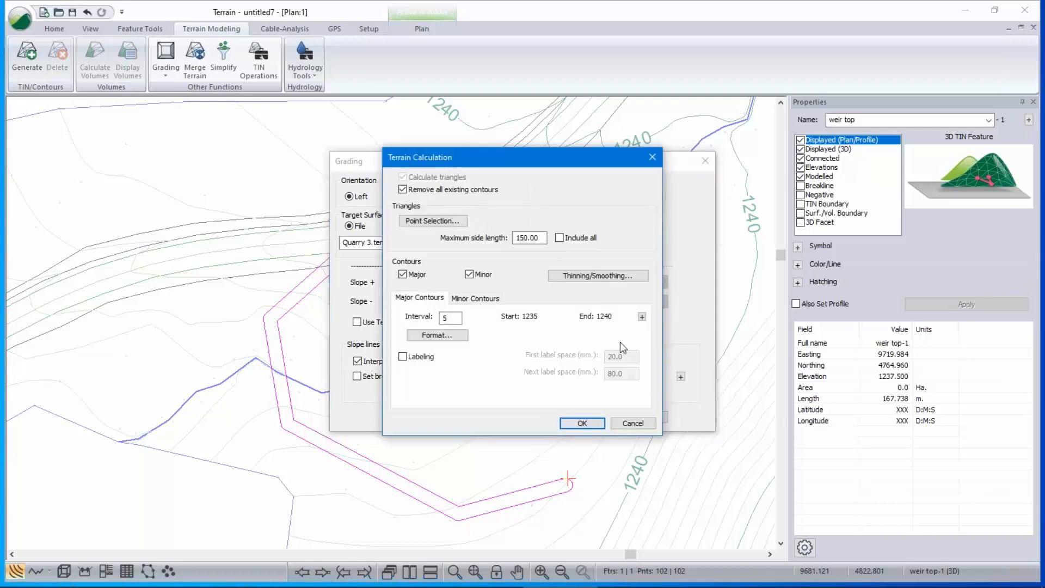
pyautogui.click(403, 274)
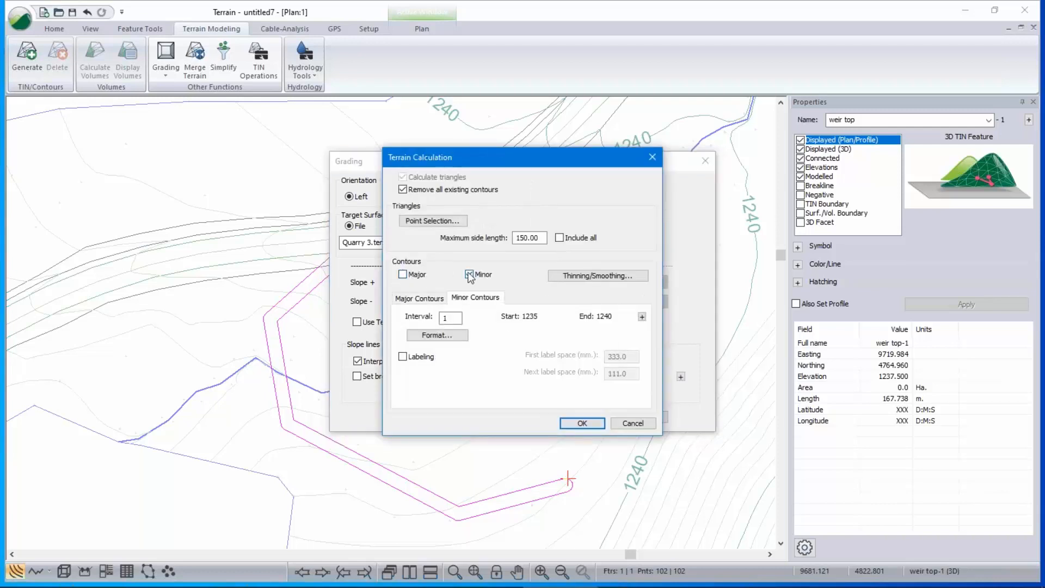
pyautogui.click(469, 274)
pyautogui.click(563, 240)
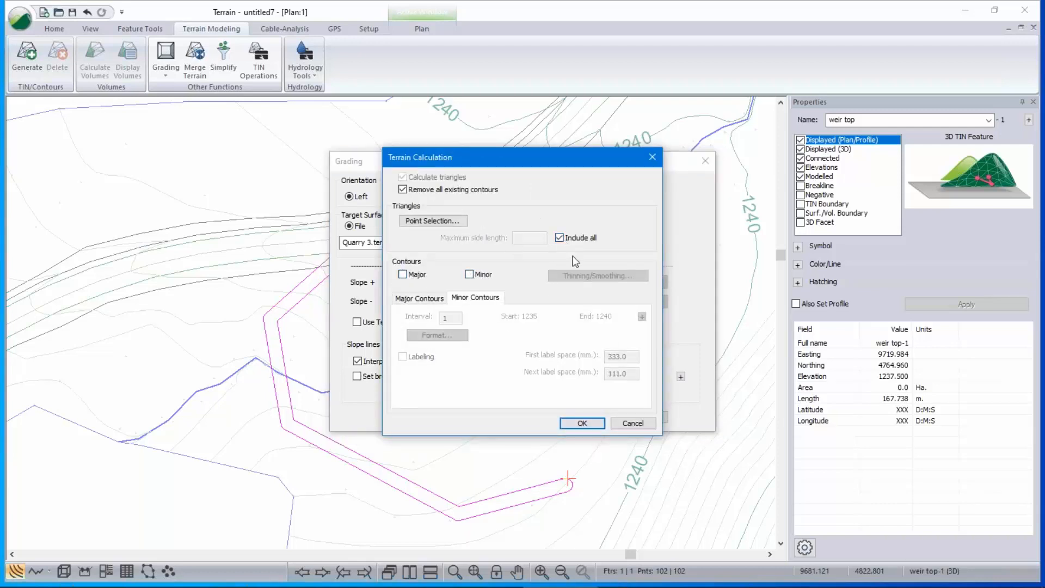
pyautogui.click(594, 425)
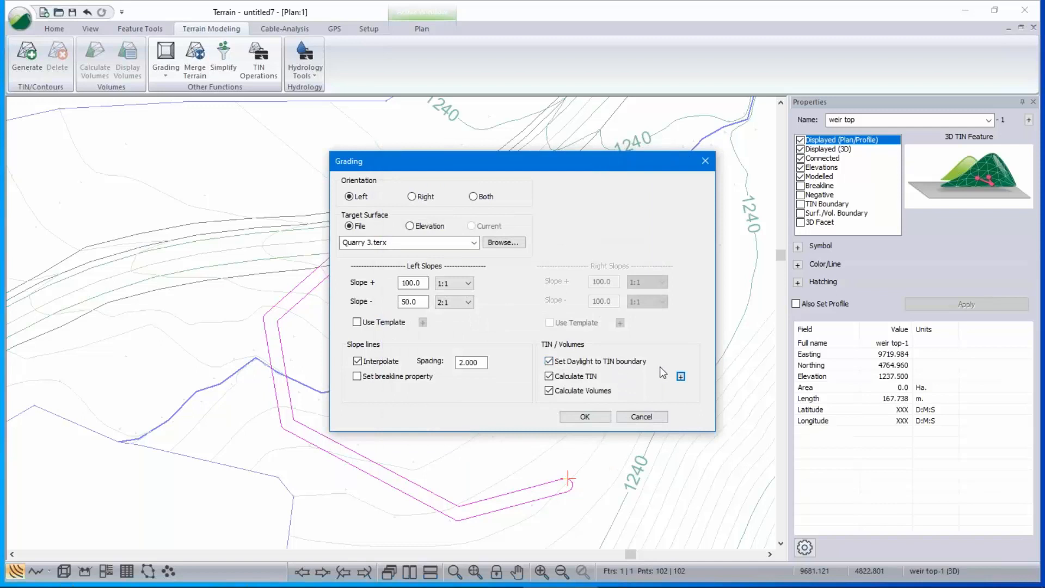
pyautogui.click(594, 418)
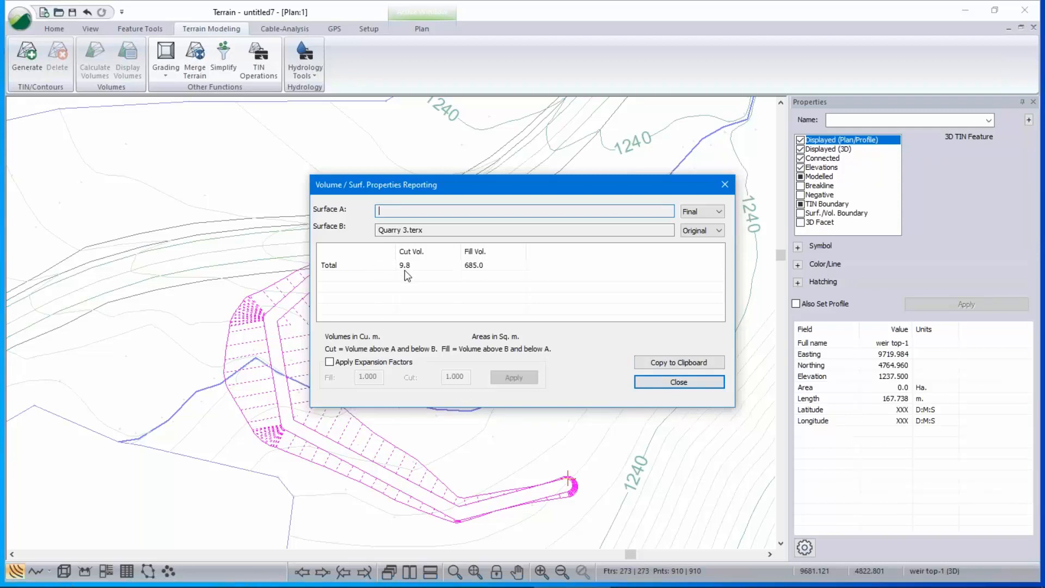
pyautogui.click(701, 388)
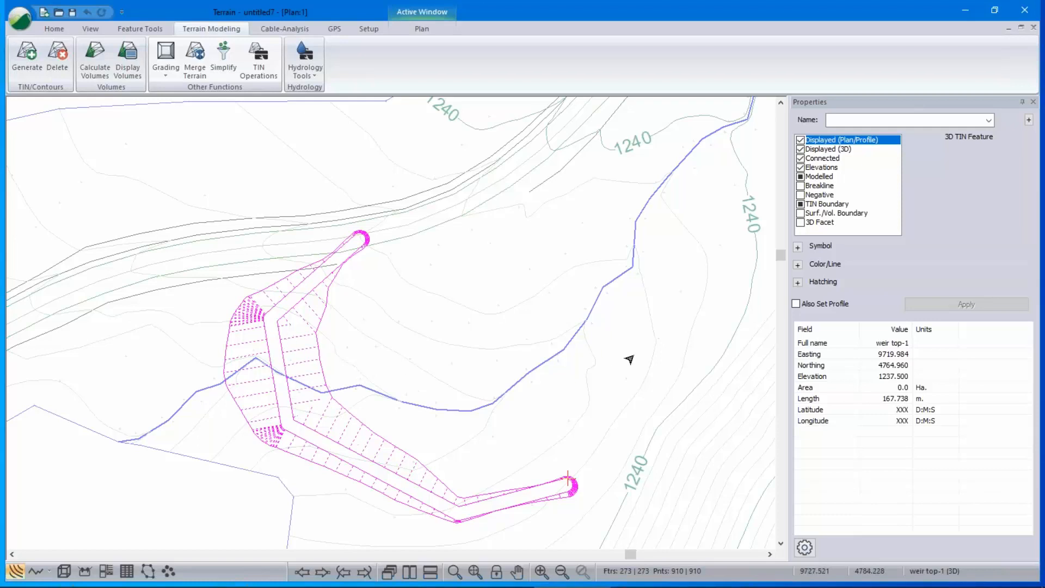
# Open a 3D view of the graded dam and tile it side by side with the plan.
pyautogui.click(320, 382)
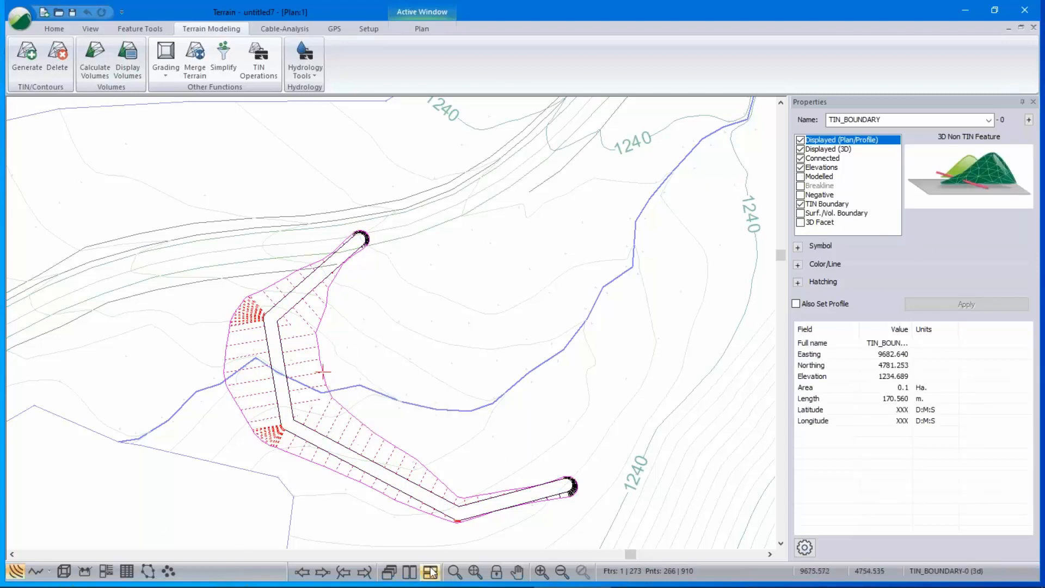
pyautogui.click(63, 571)
pyautogui.scroll(8, 266, 407)
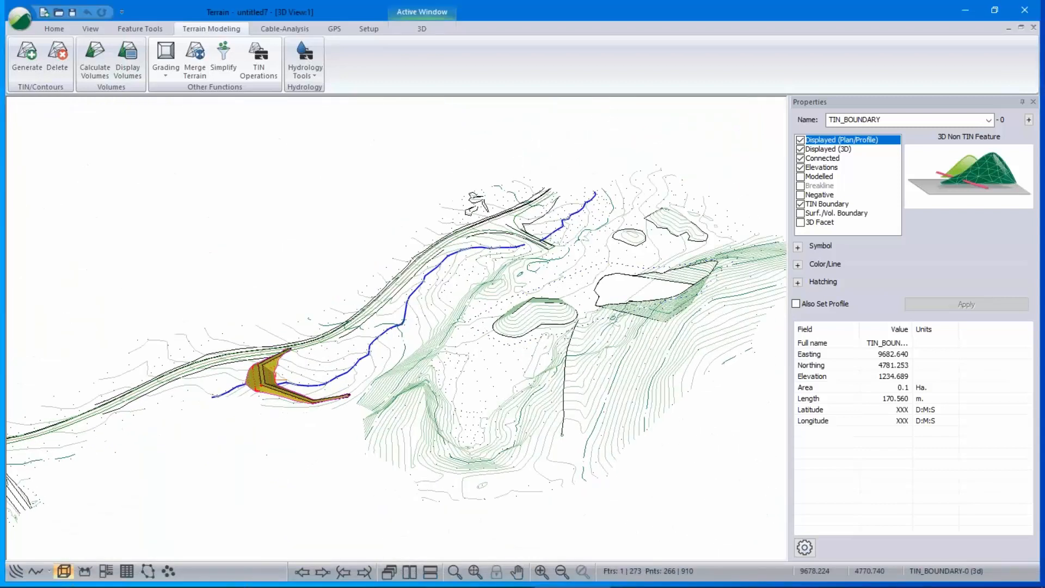
pyautogui.scroll(1, 249, 318)
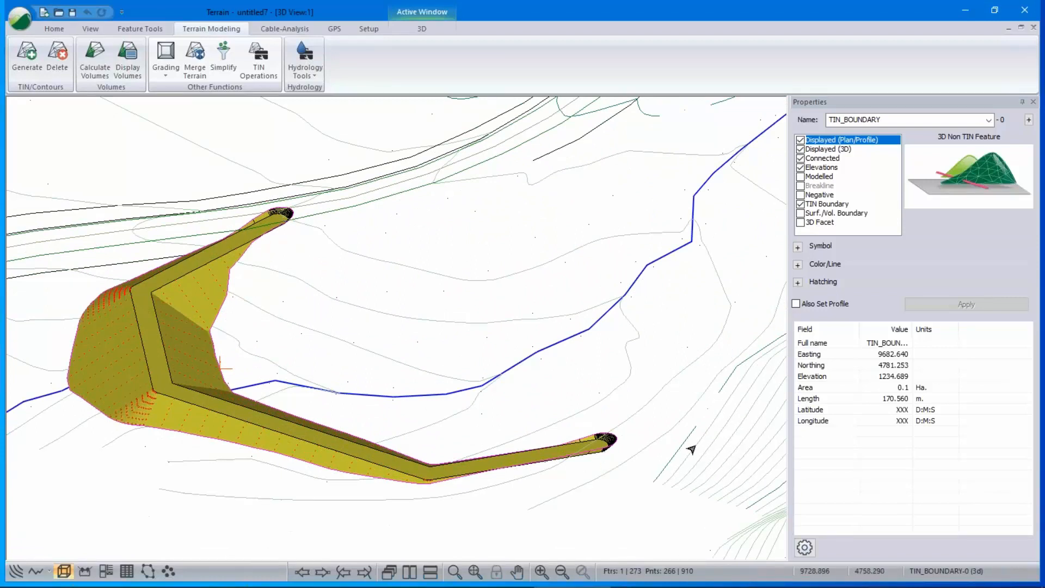
pyautogui.click(410, 571)
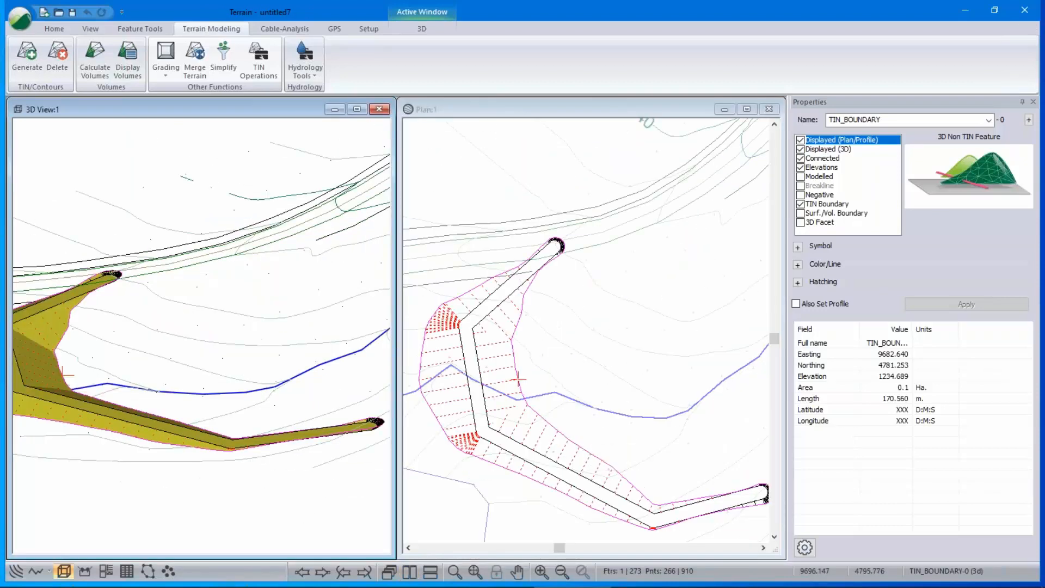
# Calculate the volumes between the dam surface and Quarry 3.terx, generating surface intersection features.
pyautogui.click(96, 66)
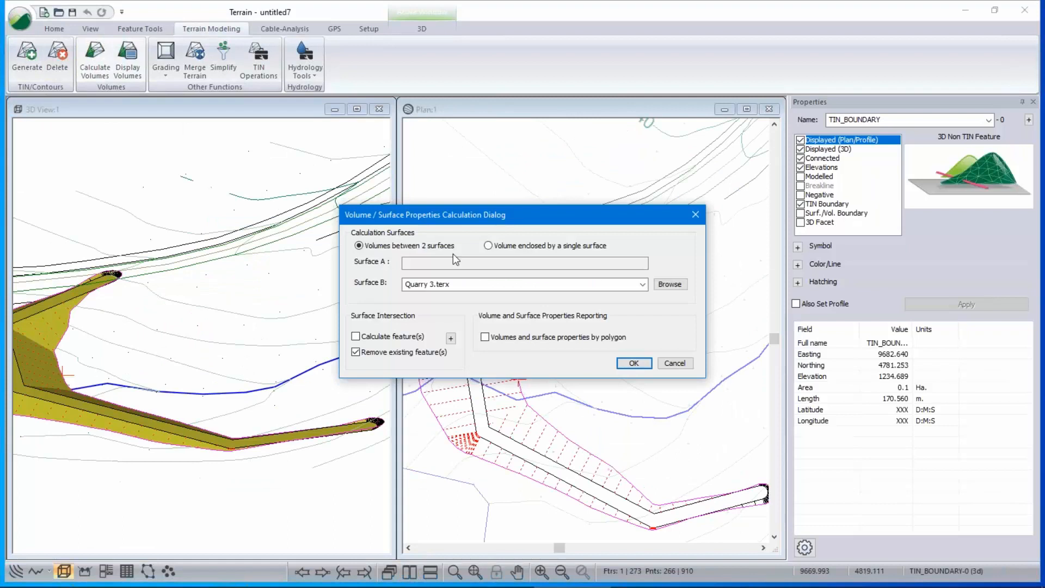
pyautogui.click(356, 337)
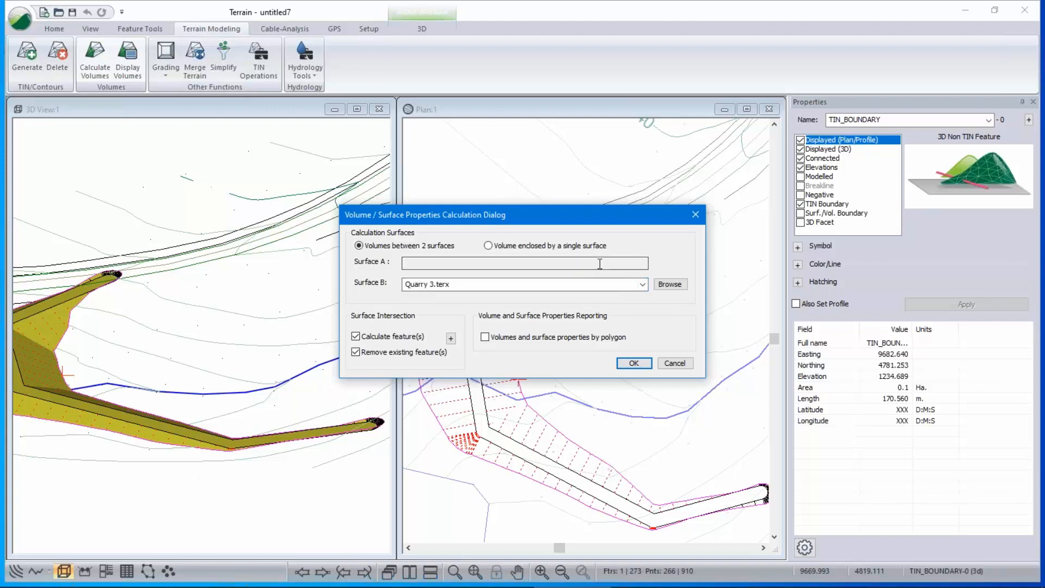
pyautogui.click(451, 285)
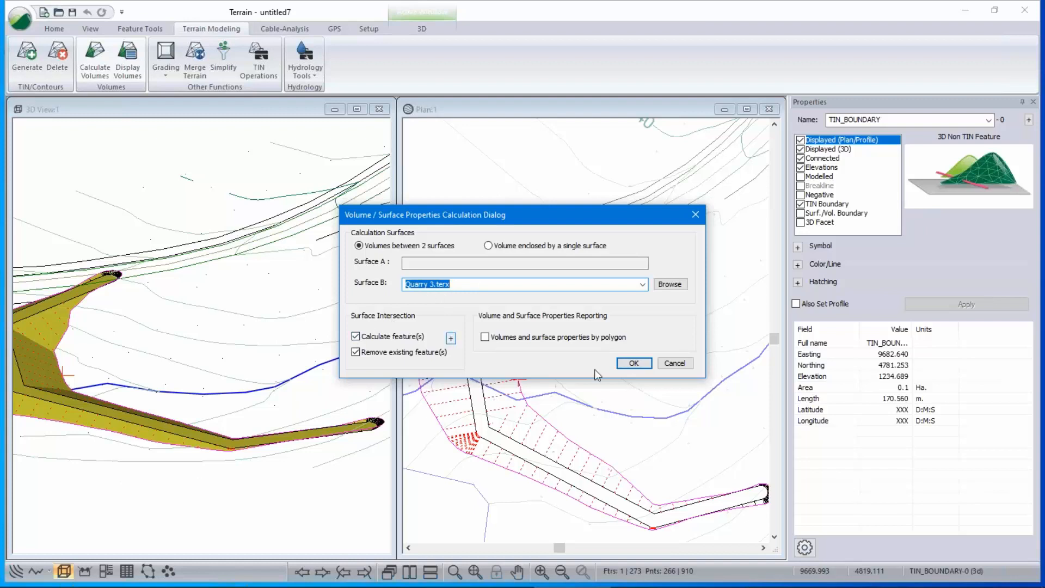
pyautogui.click(634, 363)
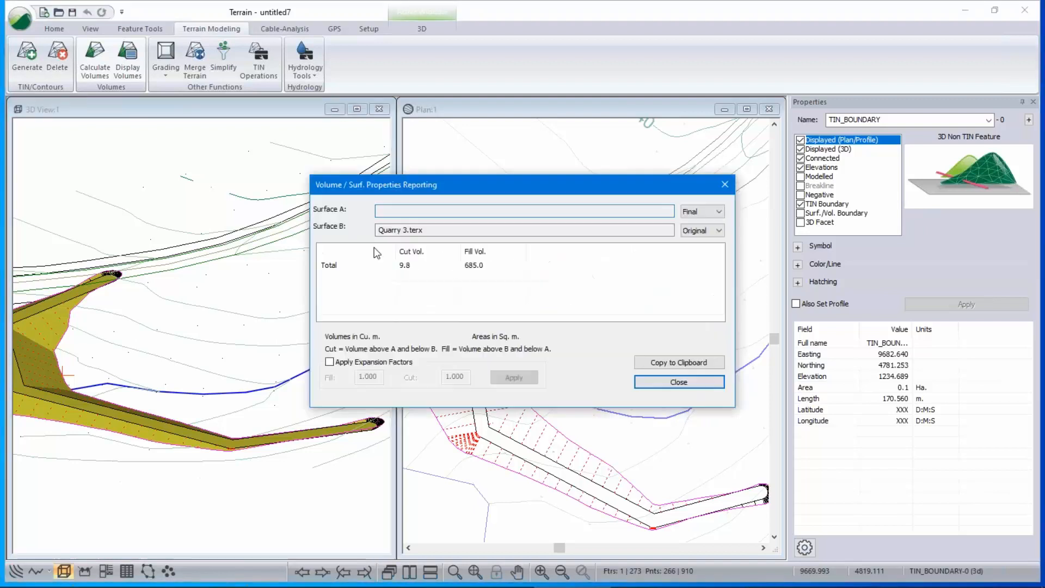
pyautogui.click(679, 382)
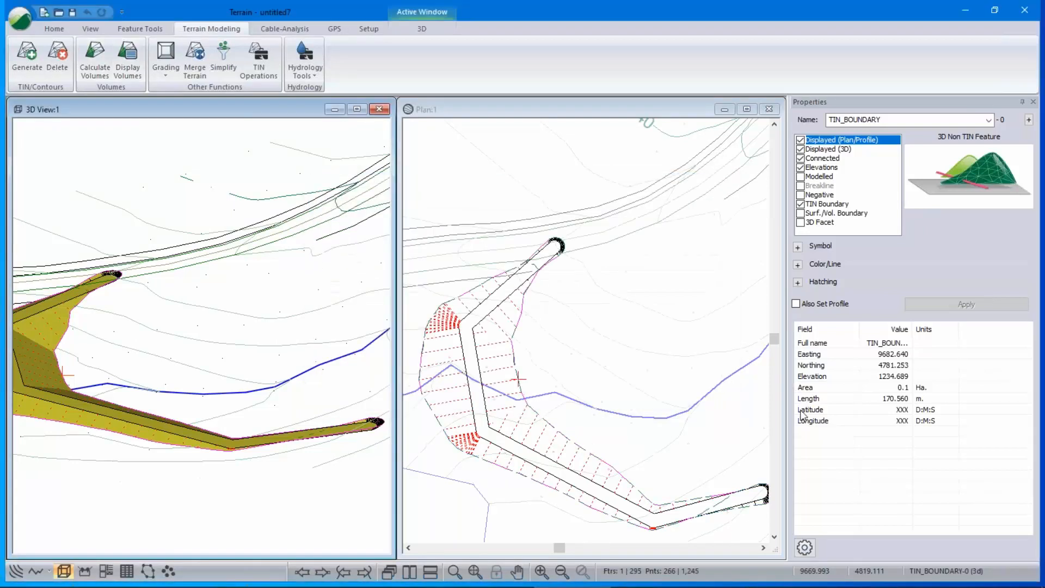
# Break the weir top outline where the SSCT-5 surface intersection line crosses it, near the dam's upper end.
pyautogui.scroll(3, 532, 282)
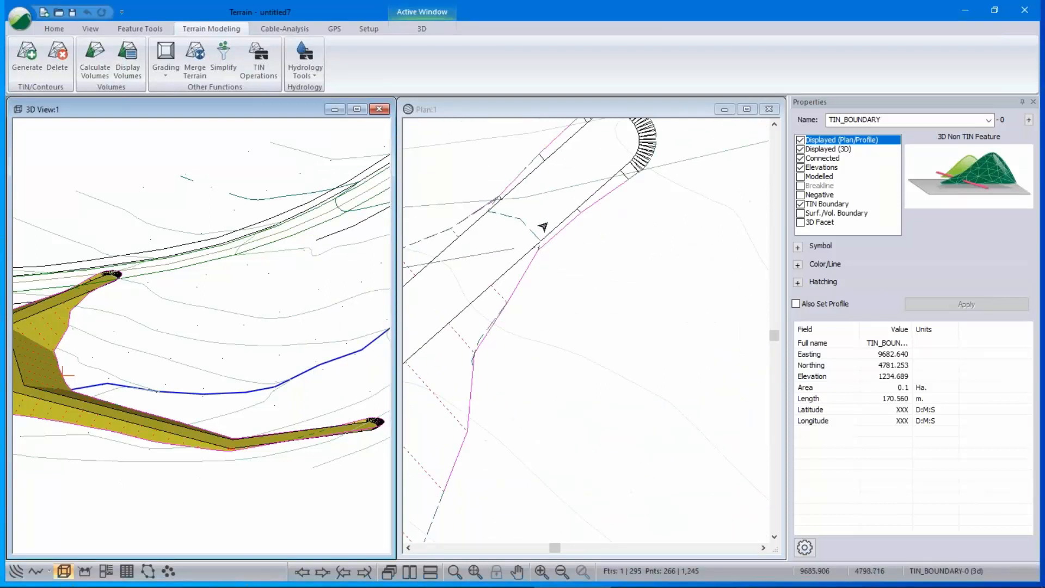
pyautogui.moveTo(564, 279)
pyautogui.mouseDown(button='middle')
pyautogui.moveTo(623, 334)
pyautogui.moveTo(680, 316)
pyautogui.mouseUp(button='middle')
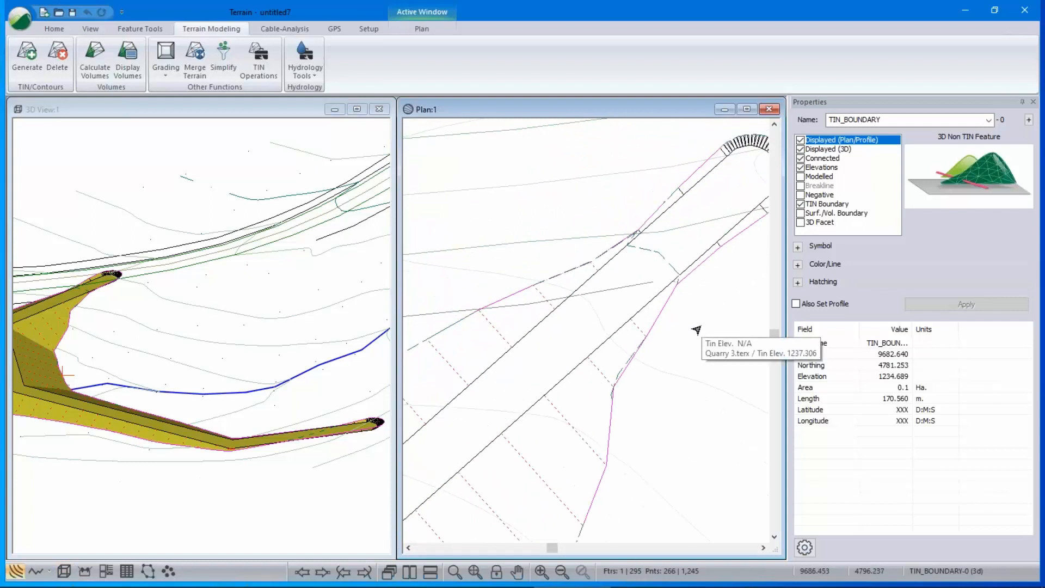
pyautogui.click(659, 253)
pyautogui.keyDown('ctrl'); pyautogui.click(605, 266); pyautogui.keyUp('ctrl')
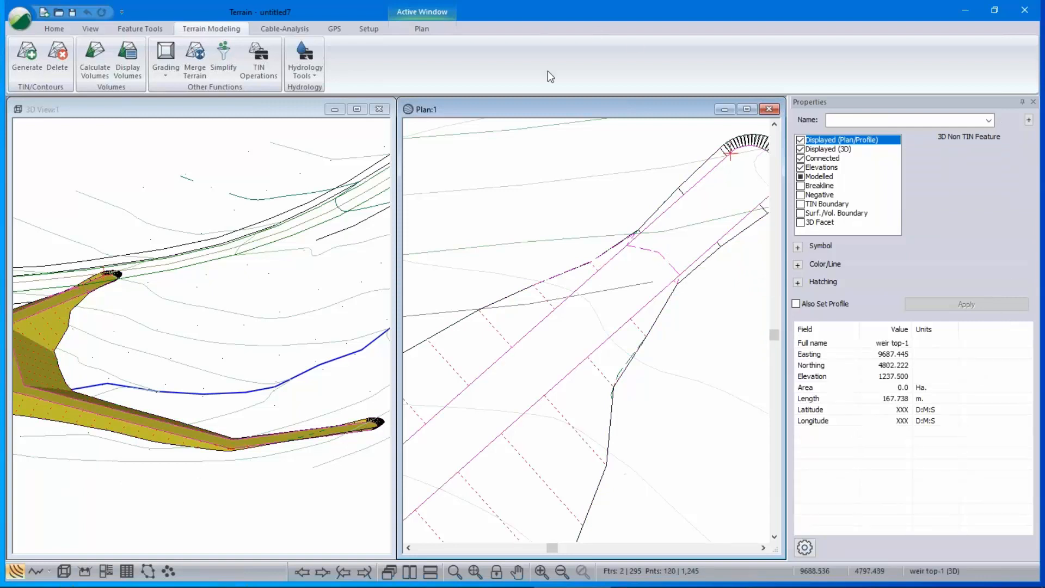
pyautogui.keyDown('ctrl'); pyautogui.click(643, 254); pyautogui.keyUp('ctrl')
pyautogui.keyDown('ctrl'); pyautogui.click(646, 255); pyautogui.keyUp('ctrl')
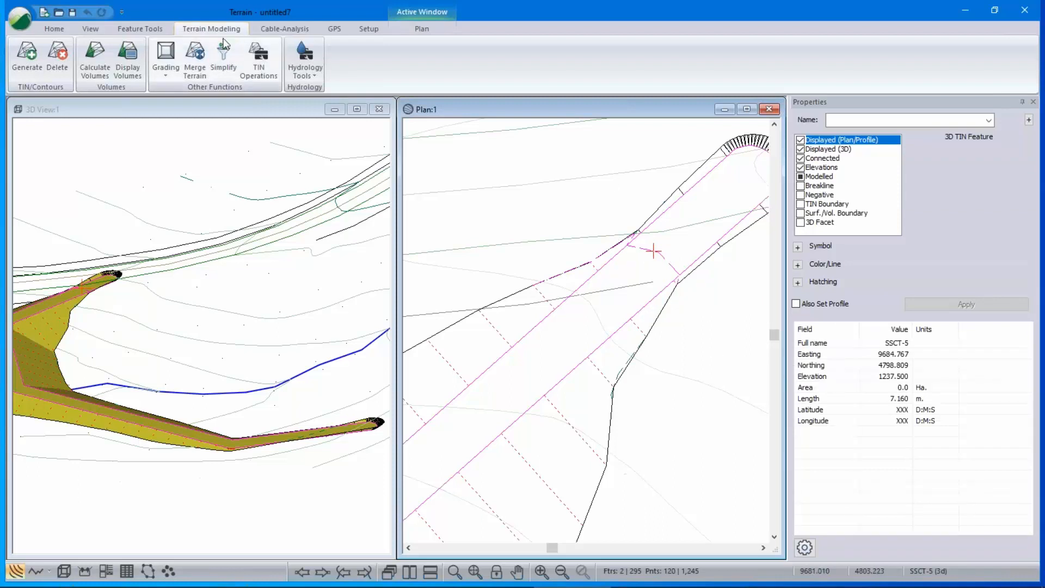
pyautogui.click(153, 31)
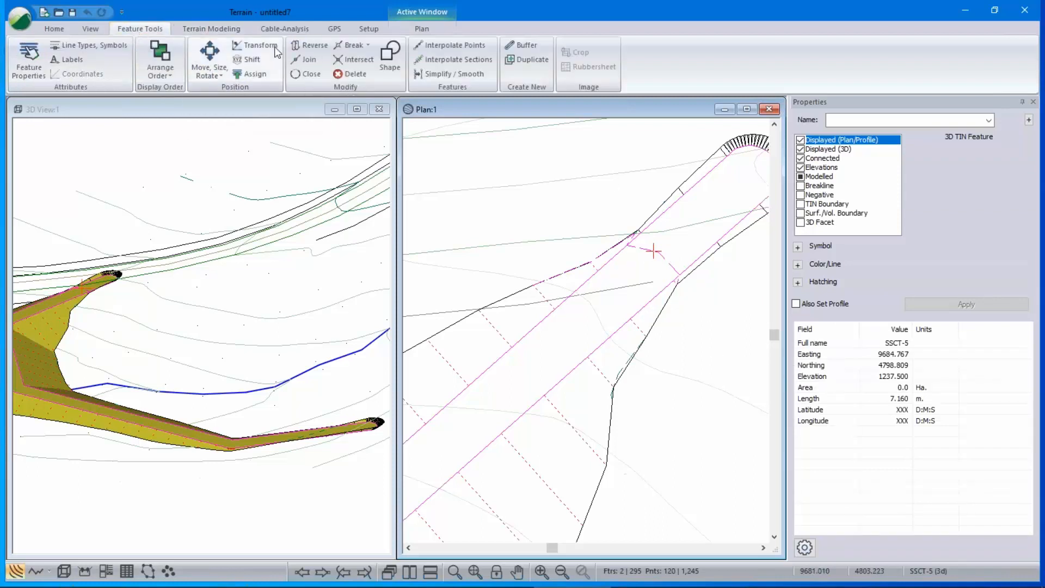
pyautogui.click(370, 49)
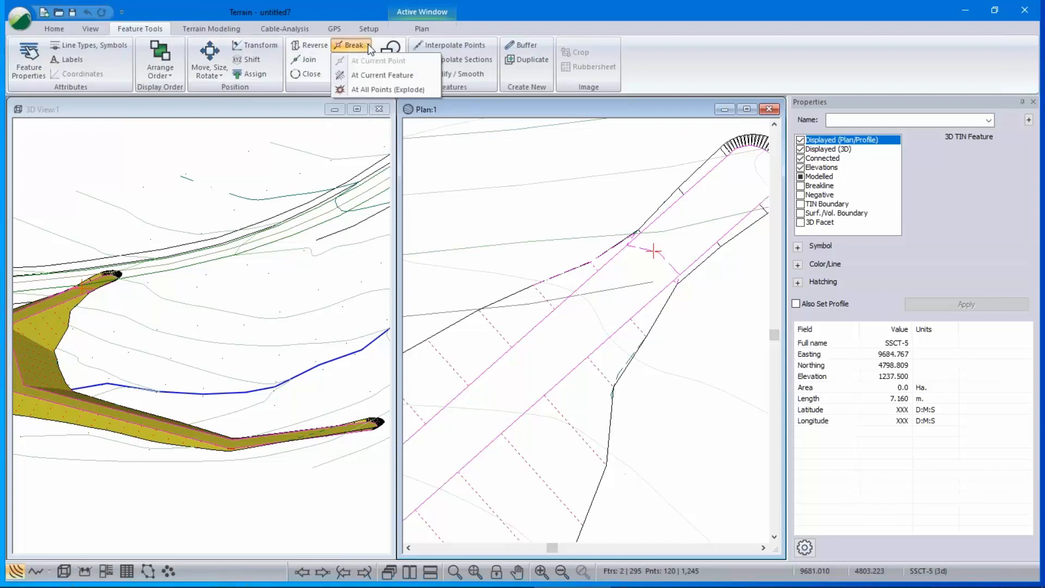
pyautogui.click(369, 80)
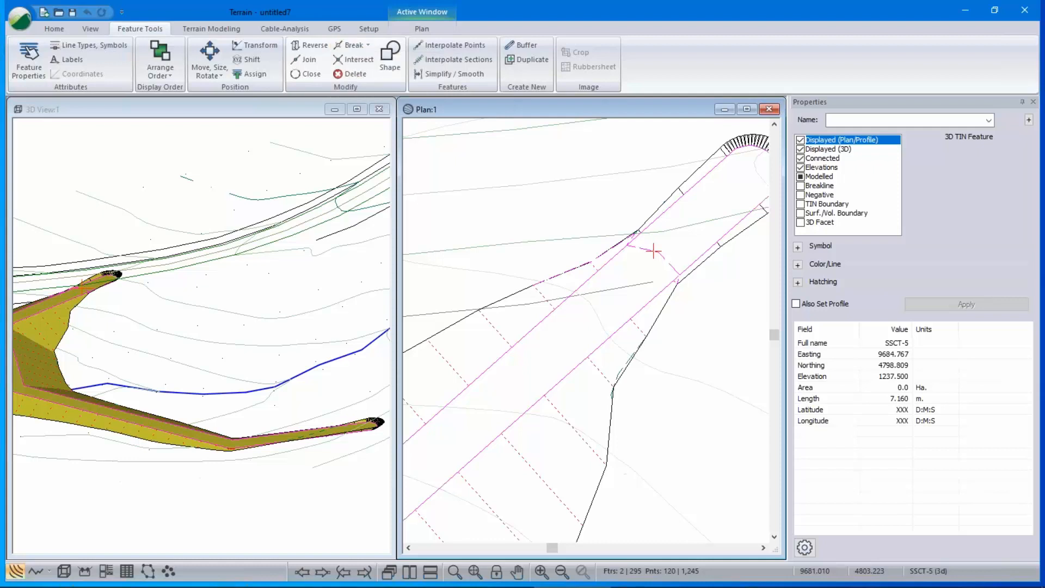
# Extend the main weir top piece with points along the intersection line to close its open upper end.
pyautogui.click(549, 327)
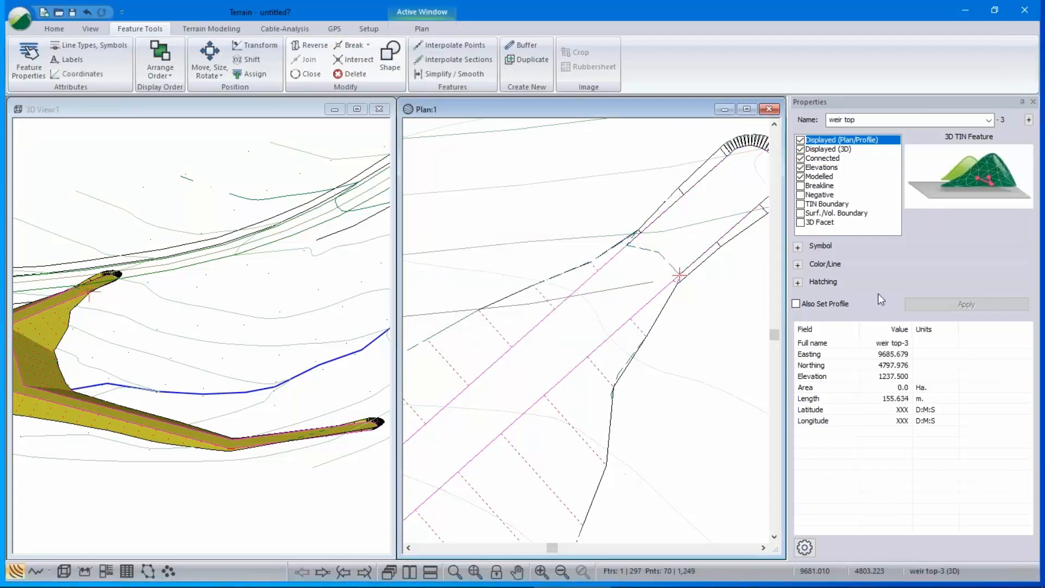
pyautogui.click(621, 247)
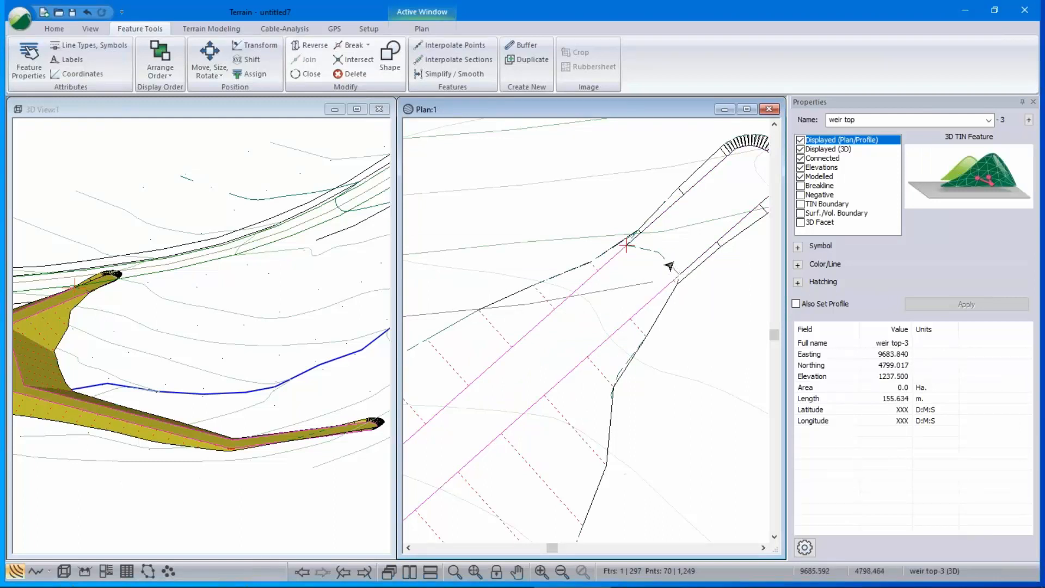
pyautogui.rightClick(663, 228)
pyautogui.click(713, 259)
pyautogui.click(661, 243)
pyautogui.click(654, 251)
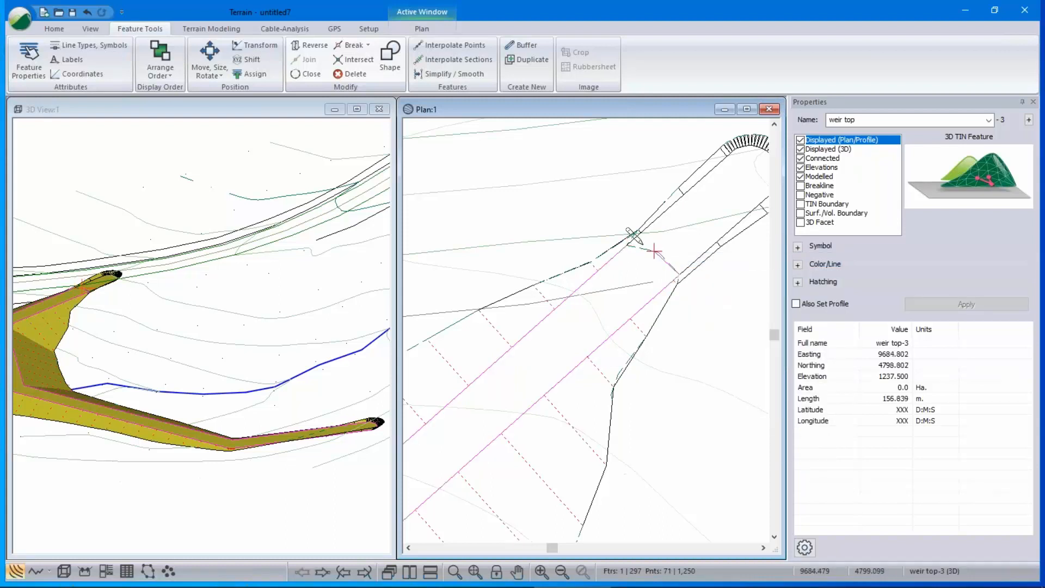
pyautogui.click(628, 246)
# Select only the weir top outline at the dam's opposite end, where the other surface intersection line crosses it.
pyautogui.scroll(-5, 569, 321)
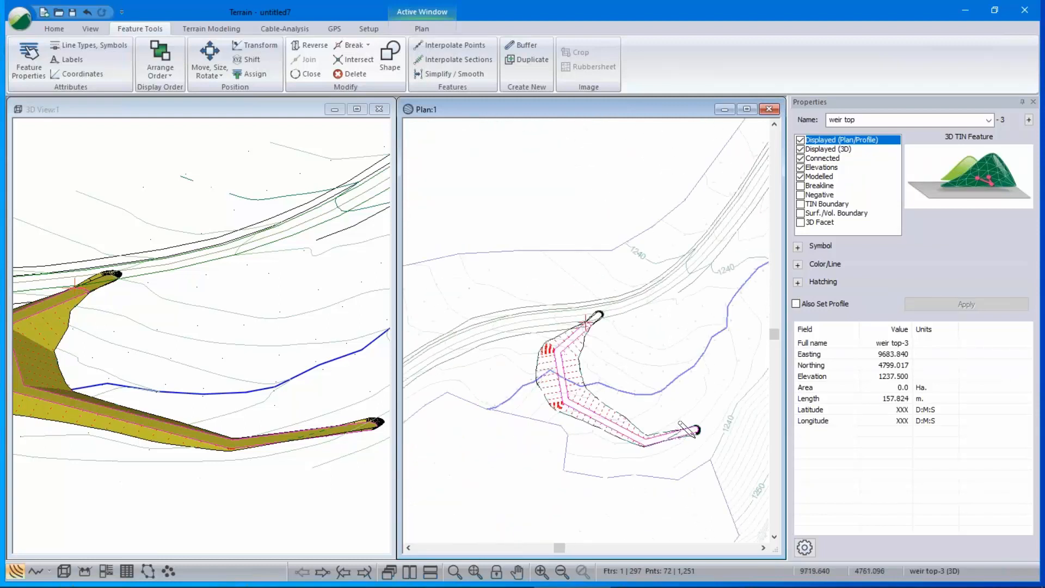
pyautogui.scroll(5, 703, 433)
pyautogui.moveTo(507, 420); pyautogui.dragTo(855, 333, button='middle')
pyautogui.moveTo(587, 367); pyautogui.dragTo(618, 320, button='middle')
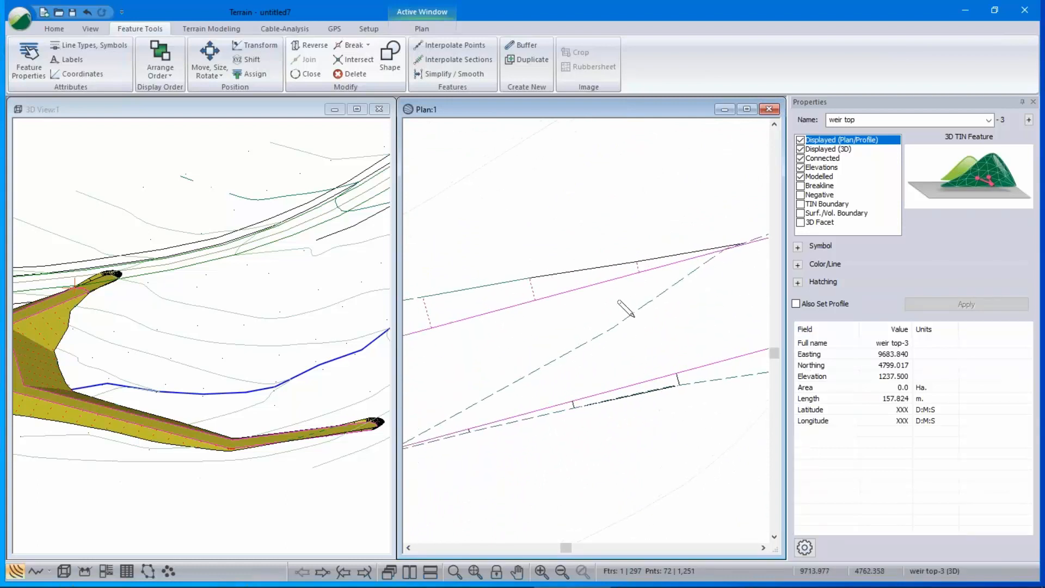
pyautogui.click(612, 327)
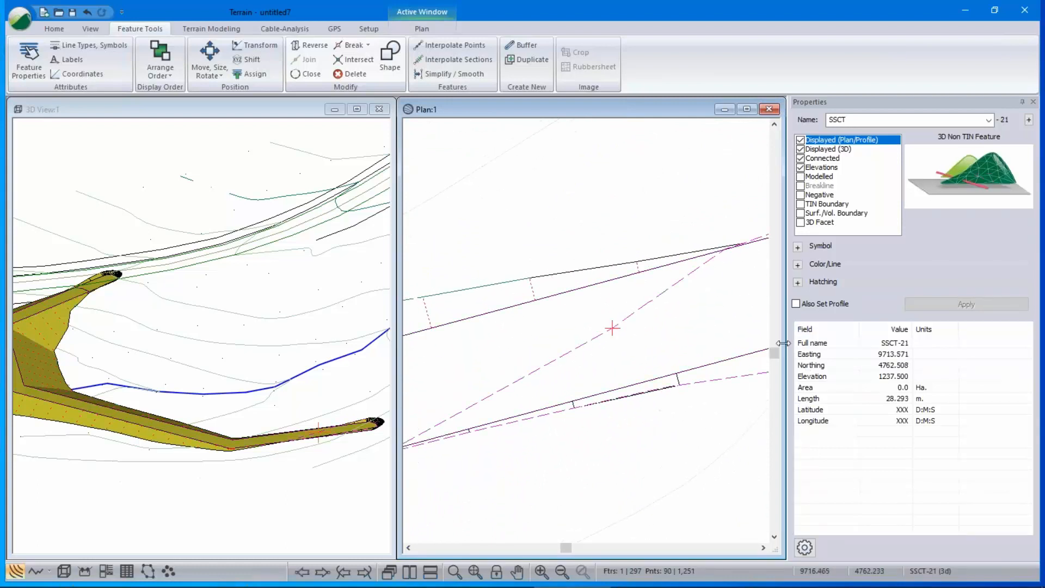
pyautogui.moveTo(750, 343)
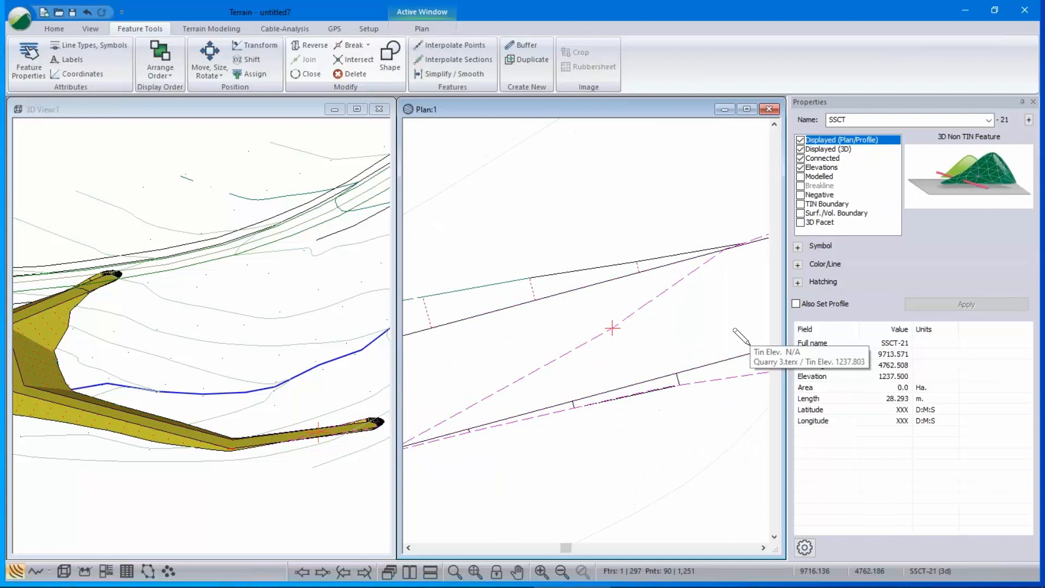
pyautogui.keyDown('shift'); pyautogui.click(602, 285); pyautogui.keyUp('shift')
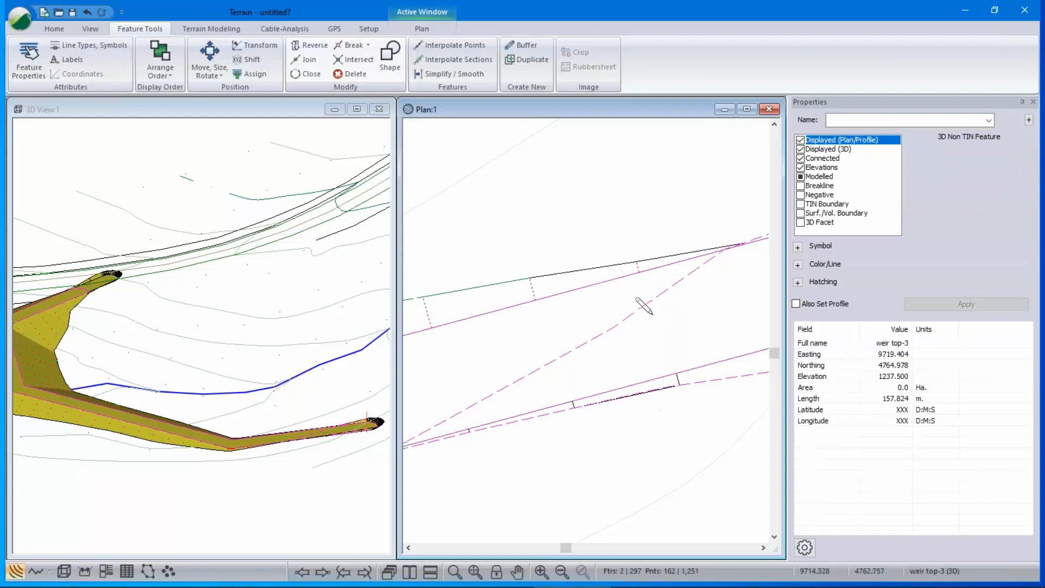
pyautogui.rightClick(684, 316)
pyautogui.click(600, 284)
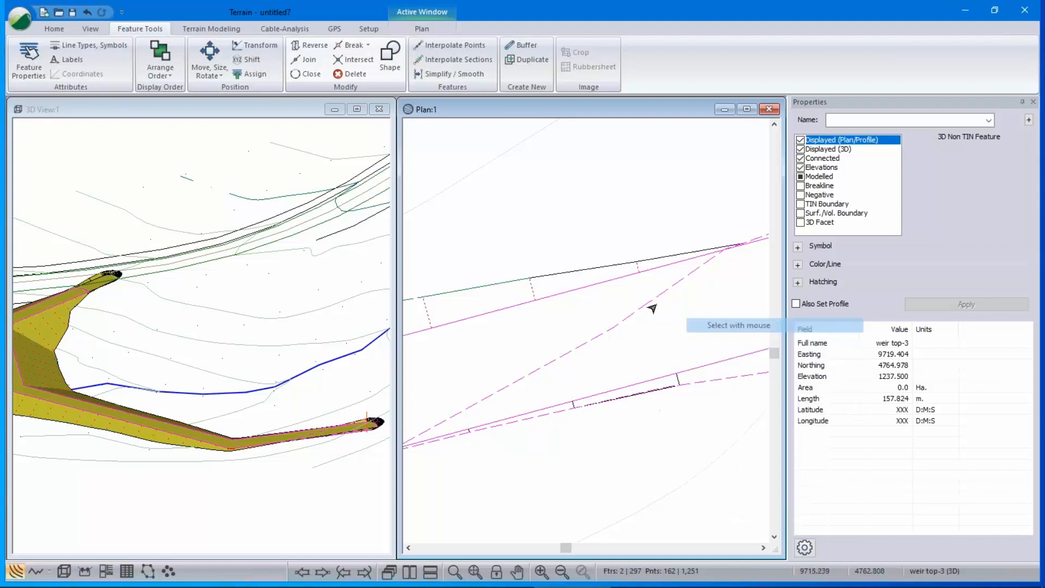
pyautogui.click(600, 284)
# Insert a point where the intersection line meets the weir top's upper edge and break the outline there.
pyautogui.moveTo(718, 287); pyautogui.dragTo(582, 372, button='middle')
pyautogui.rightClick(610, 268)
pyautogui.click(687, 281)
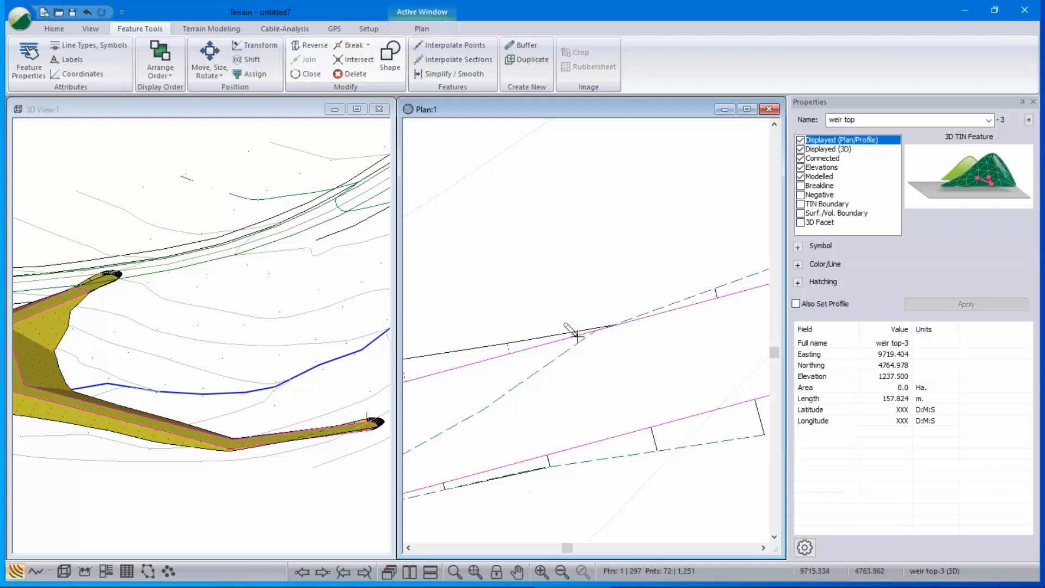
pyautogui.click(594, 286)
pyautogui.moveTo(595, 299); pyautogui.dragTo(598, 332)
pyautogui.moveTo(611, 392); pyautogui.dragTo(676, 293, button='middle')
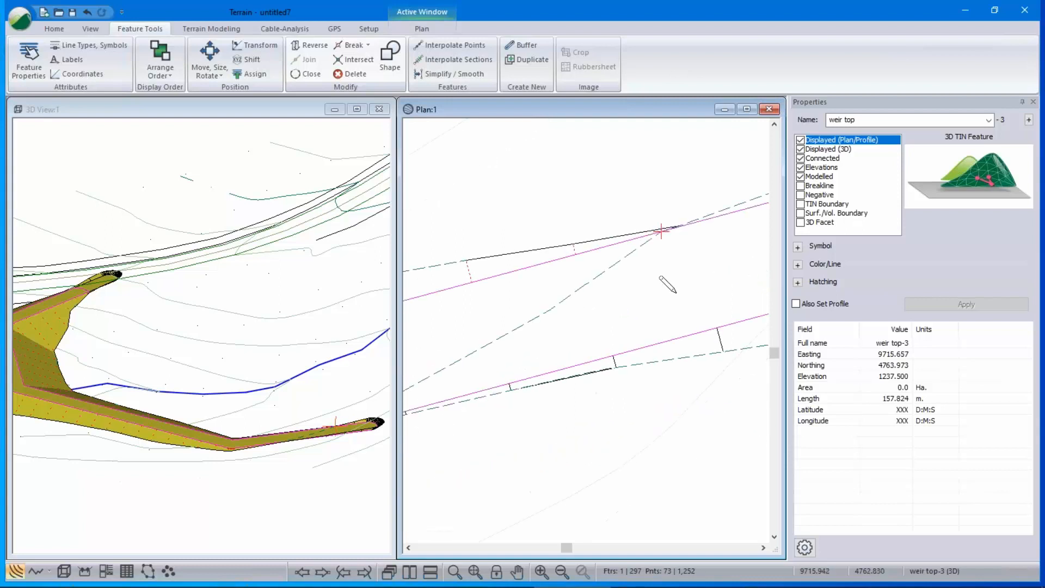
pyautogui.click(362, 47)
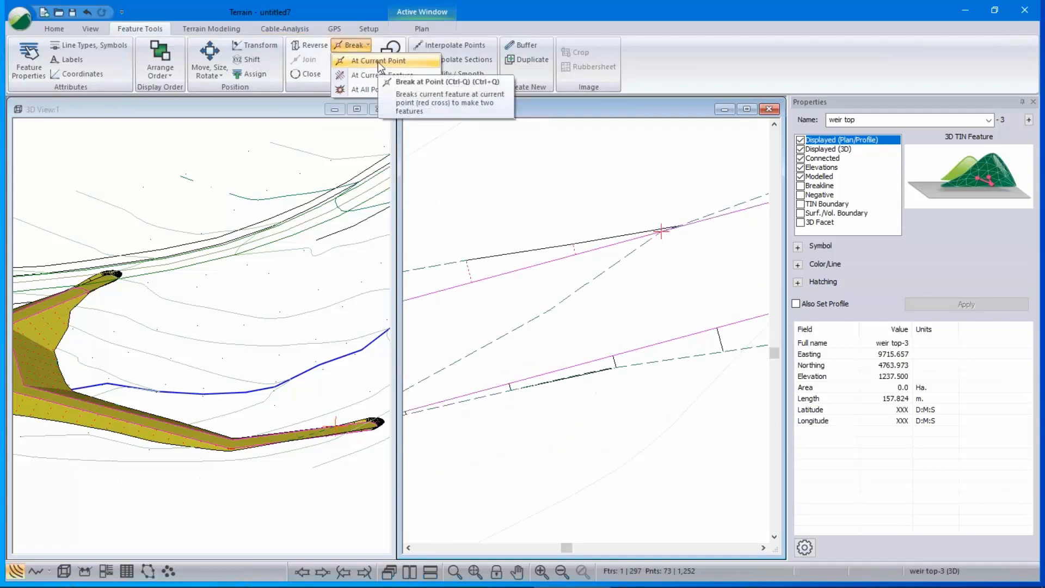
pyautogui.click(377, 61)
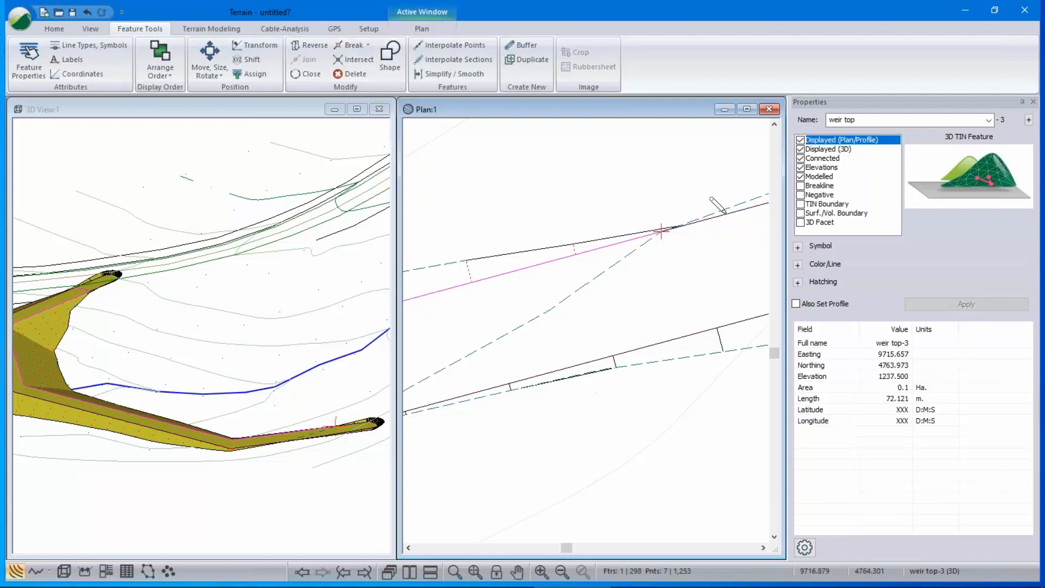
# Insert a point where the intersection line meets the weir top's lower edge and break that edge there.
pyautogui.scroll(-2, 592, 314)
pyautogui.scroll(-2, 600, 322)
pyautogui.moveTo(446, 383); pyautogui.dragTo(644, 322, button='middle')
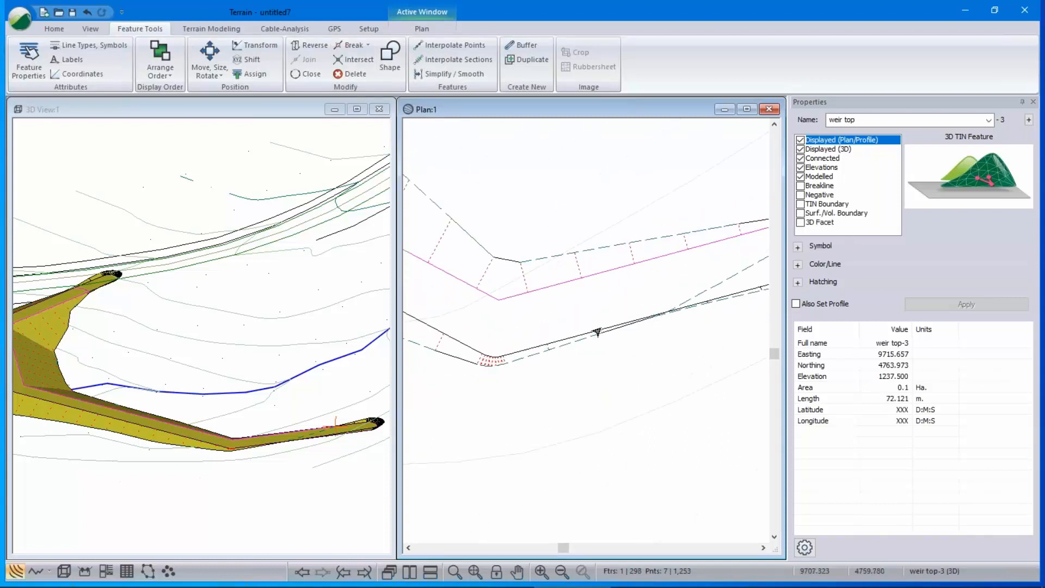
pyautogui.click(579, 340)
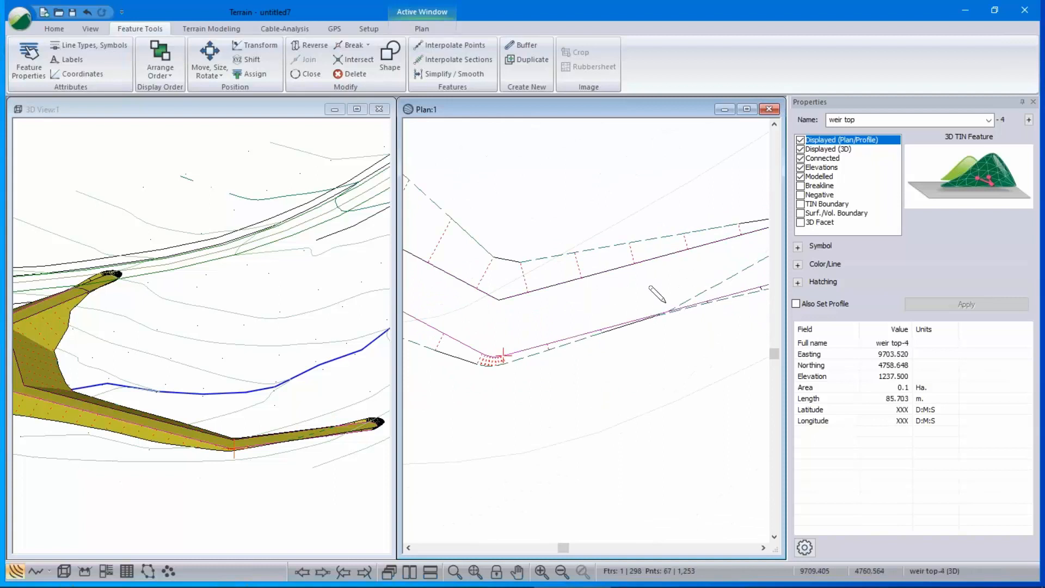
pyautogui.scroll(3, 665, 302)
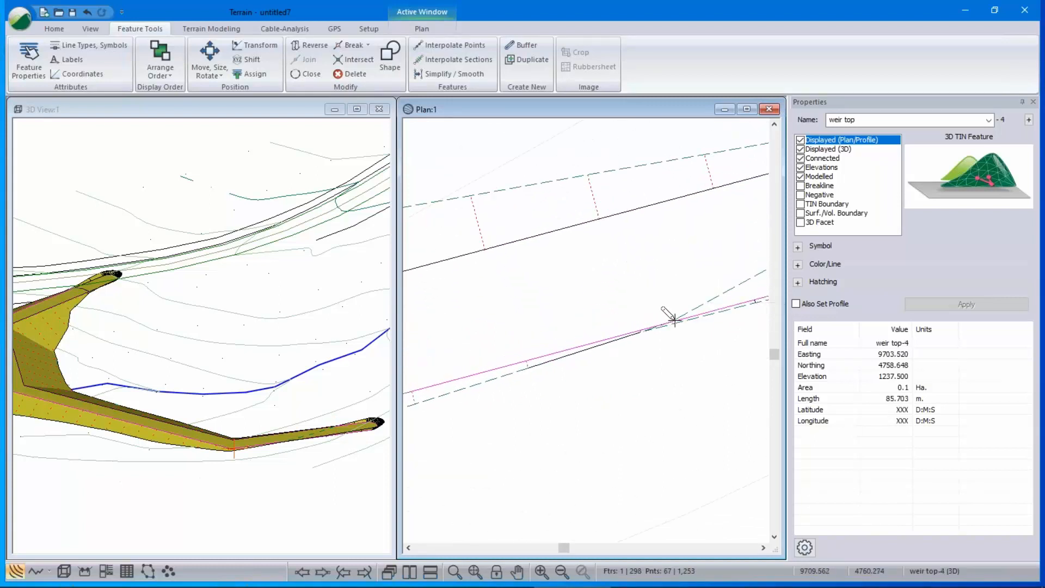
pyautogui.click(652, 326)
pyautogui.moveTo(652, 325); pyautogui.dragTo(671, 321)
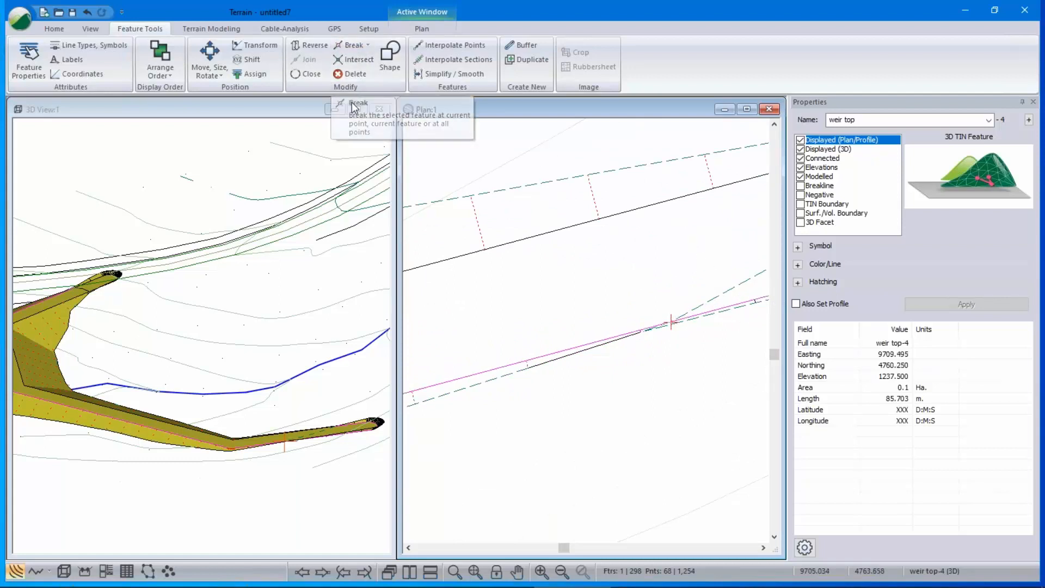
pyautogui.click(349, 49)
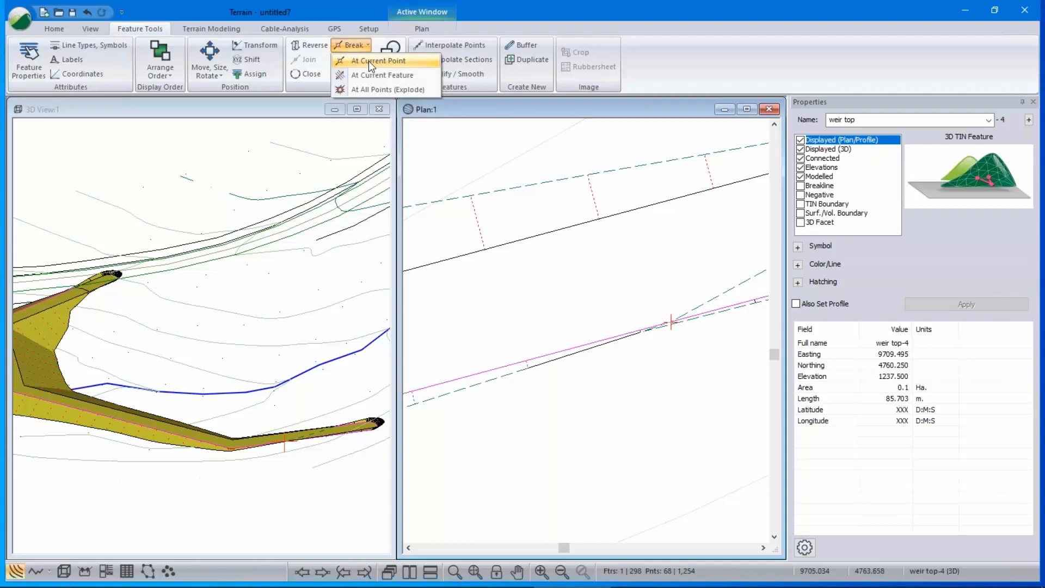
pyautogui.click(368, 61)
# Join the two main weir top pieces on the dam side of the intersection line into one feature.
pyautogui.moveTo(712, 235); pyautogui.dragTo(526, 305, button='middle')
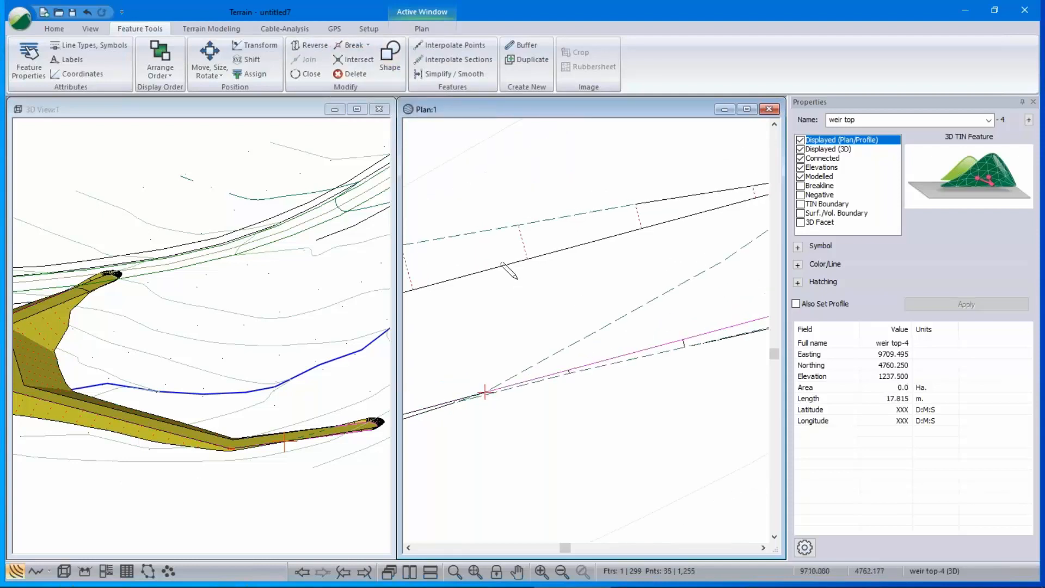
pyautogui.click(479, 273)
pyautogui.moveTo(414, 327)
pyautogui.mouseDown(button='middle')
pyautogui.moveTo(479, 319)
pyautogui.moveTo(683, 232)
pyautogui.mouseUp(button='middle')
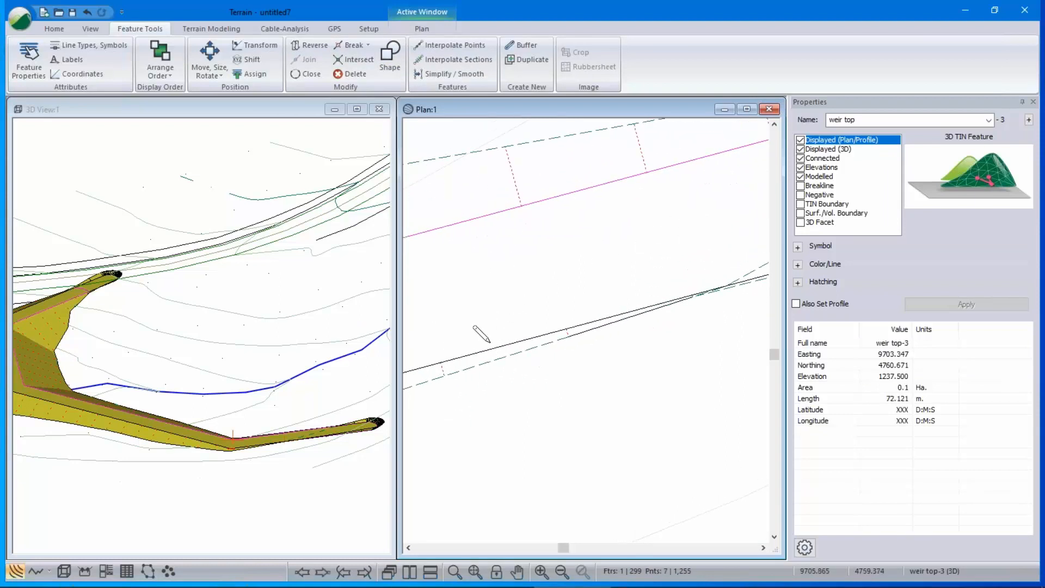
pyautogui.rightClick(519, 267)
pyautogui.click(566, 278)
pyautogui.keyDown('shift'); pyautogui.click(473, 357); pyautogui.keyUp('shift')
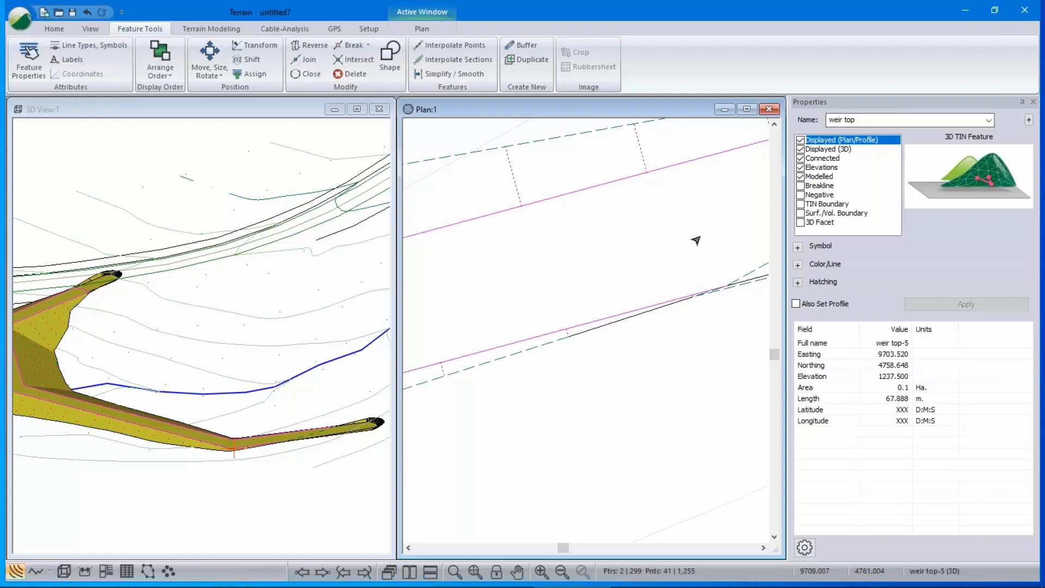
pyautogui.scroll(-3, 692, 234)
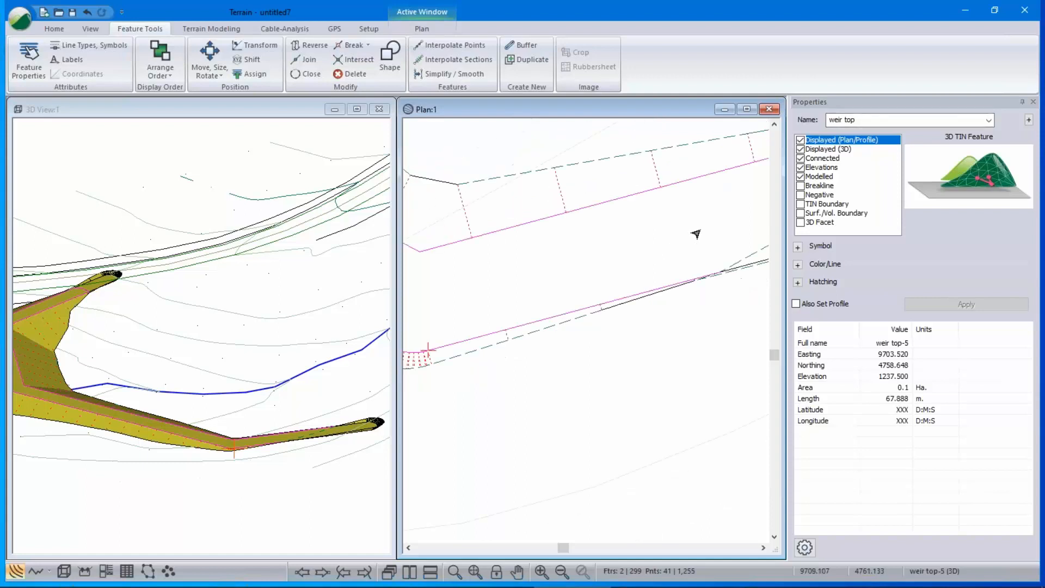
pyautogui.click(306, 59)
# Add points to the joined weir top along the diagonal intersection line to close its open end.
pyautogui.moveTo(716, 242); pyautogui.dragTo(509, 292, button='middle')
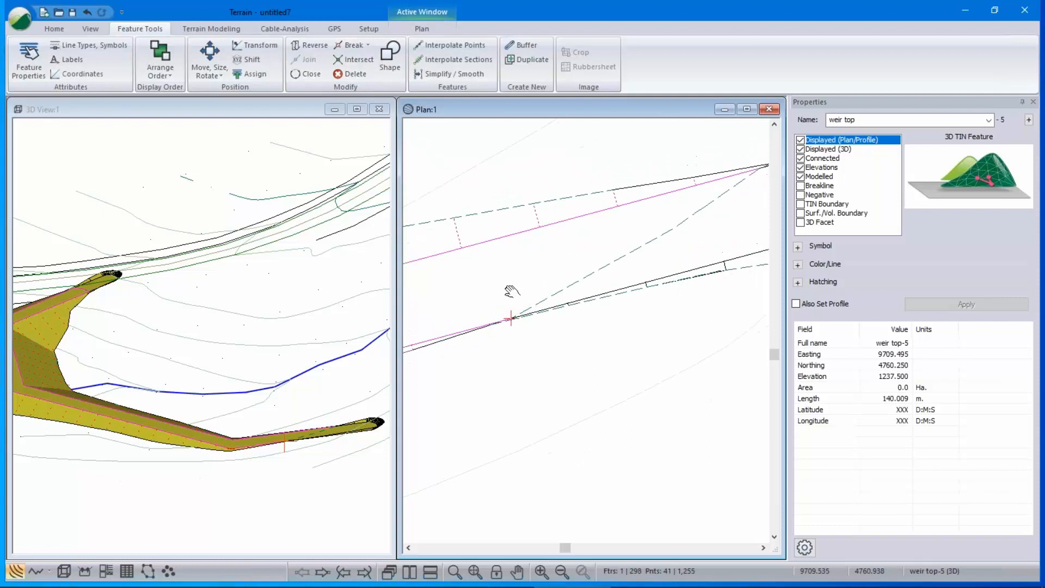
pyautogui.rightClick(541, 261)
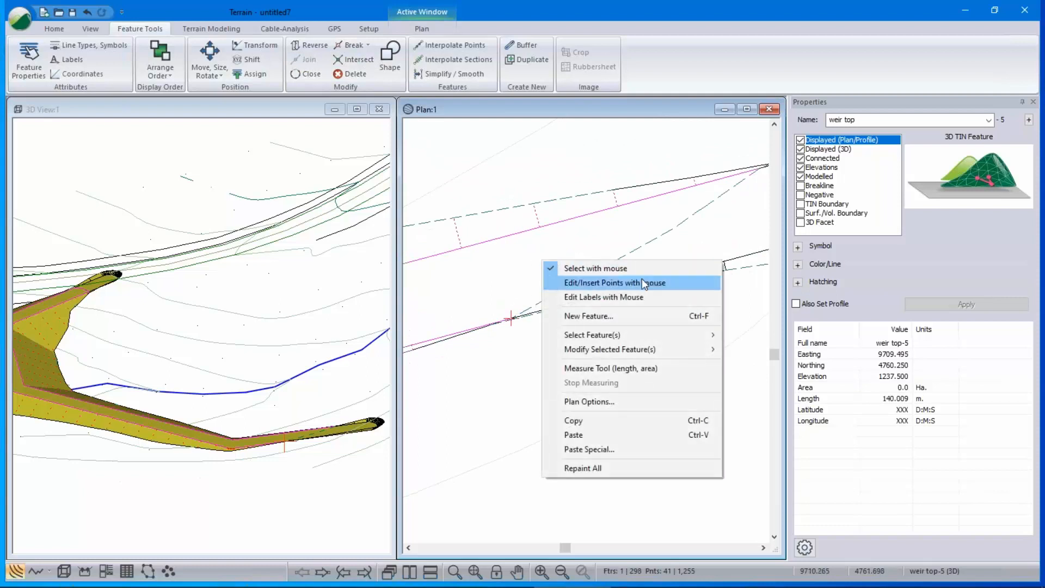
pyautogui.click(613, 282)
pyautogui.moveTo(542, 276); pyautogui.dragTo(675, 227)
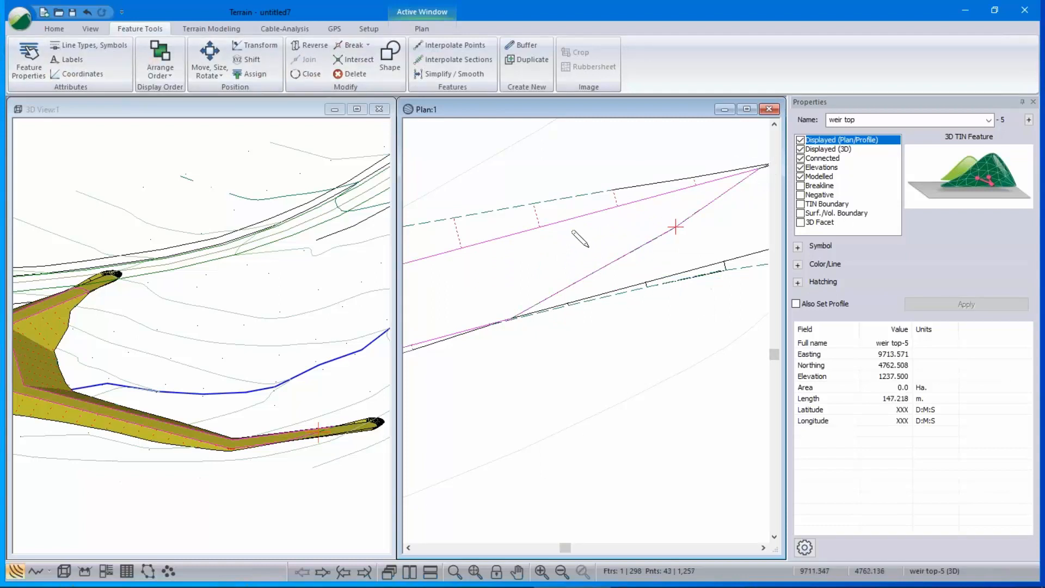
# Invert the selection so everything except the trimmed weir top is selected, and delete those old grading features.
pyautogui.scroll(-3, 632, 277)
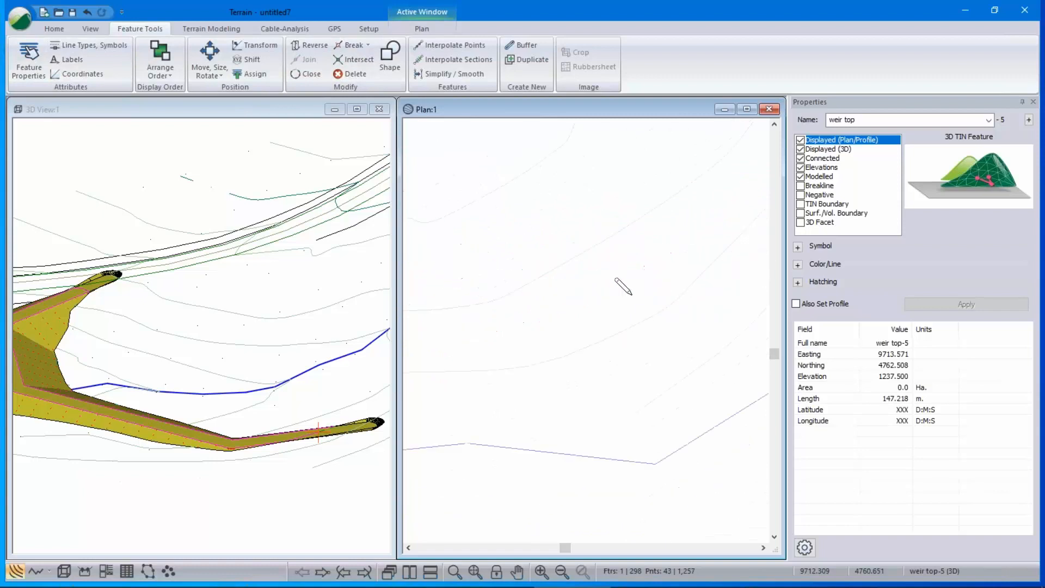
pyautogui.moveTo(489, 268); pyautogui.dragTo(530, 328, button='middle')
pyautogui.scroll(-1, 532, 331)
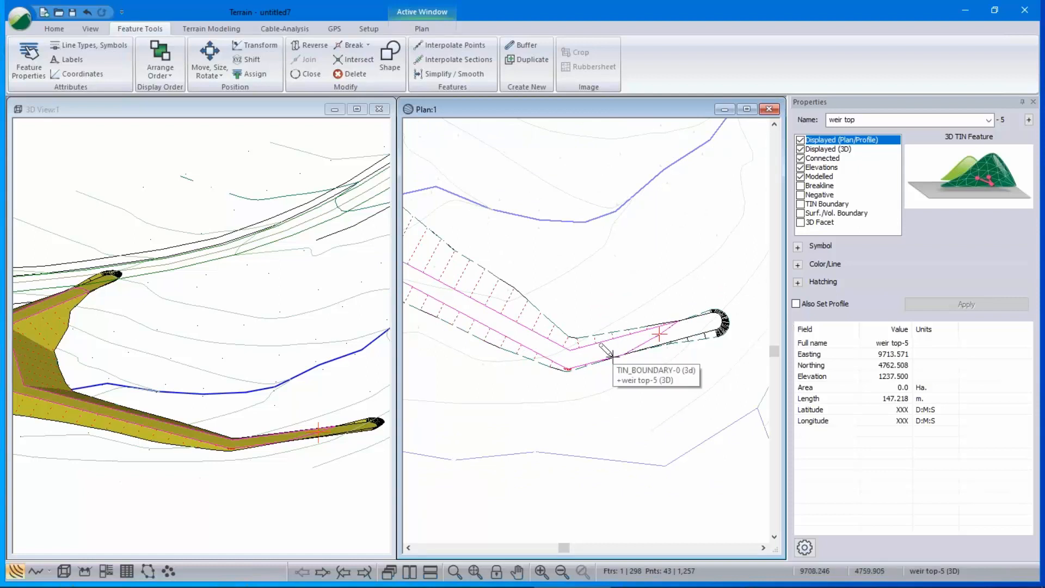
pyautogui.rightClick(591, 242)
pyautogui.moveTo(630, 319)
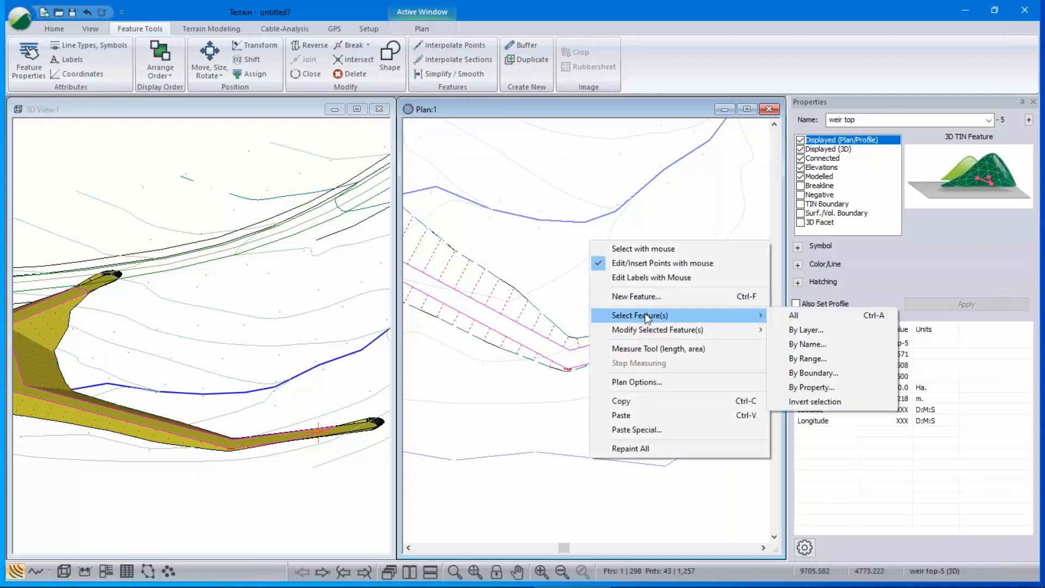
pyautogui.click(802, 403)
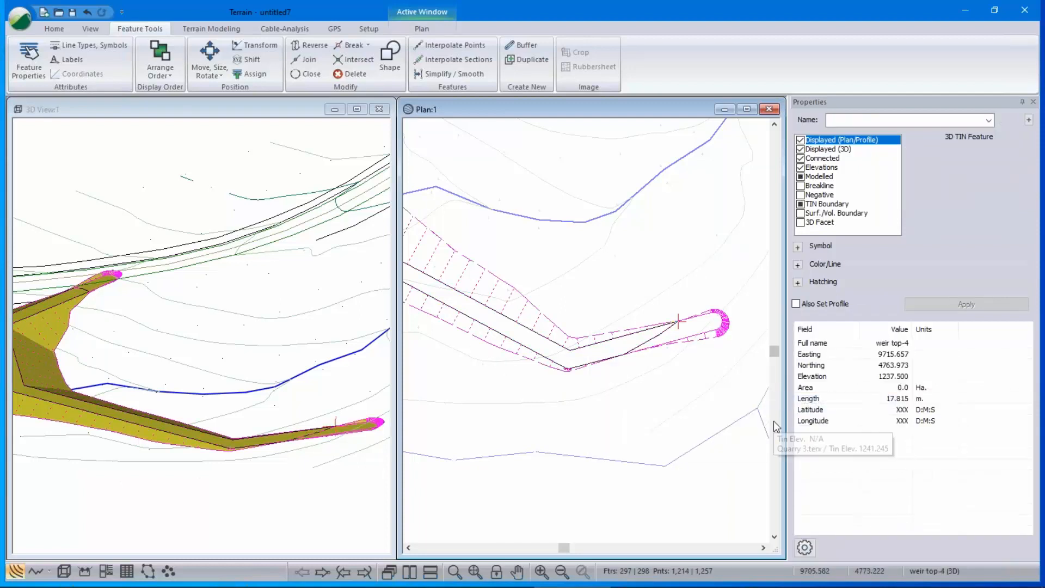
pyautogui.press('Escape')
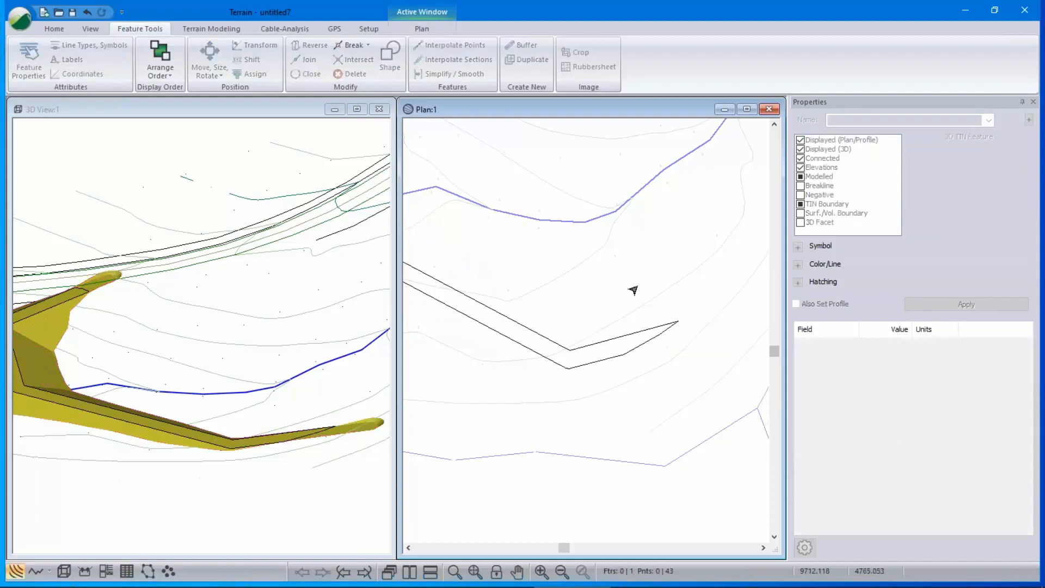
# Grade the trimmed weir top on its left side to Quarry 3.terx with 1:1 upward and 2:1 downward slopes, calculating the TIN and volumes.
pyautogui.click(483, 309)
pyautogui.scroll(-5, 579, 306)
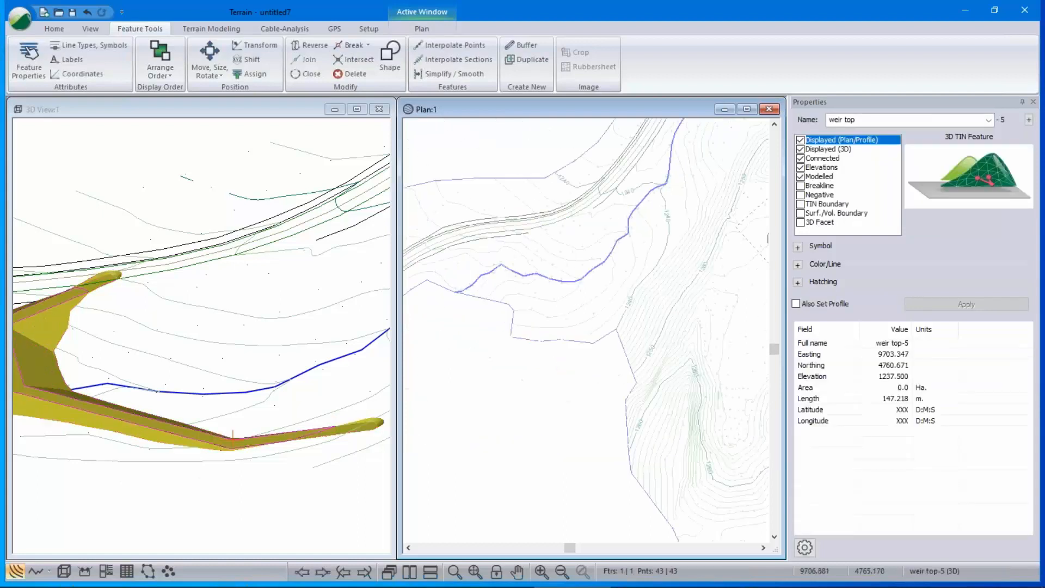
pyautogui.scroll(5, 605, 312)
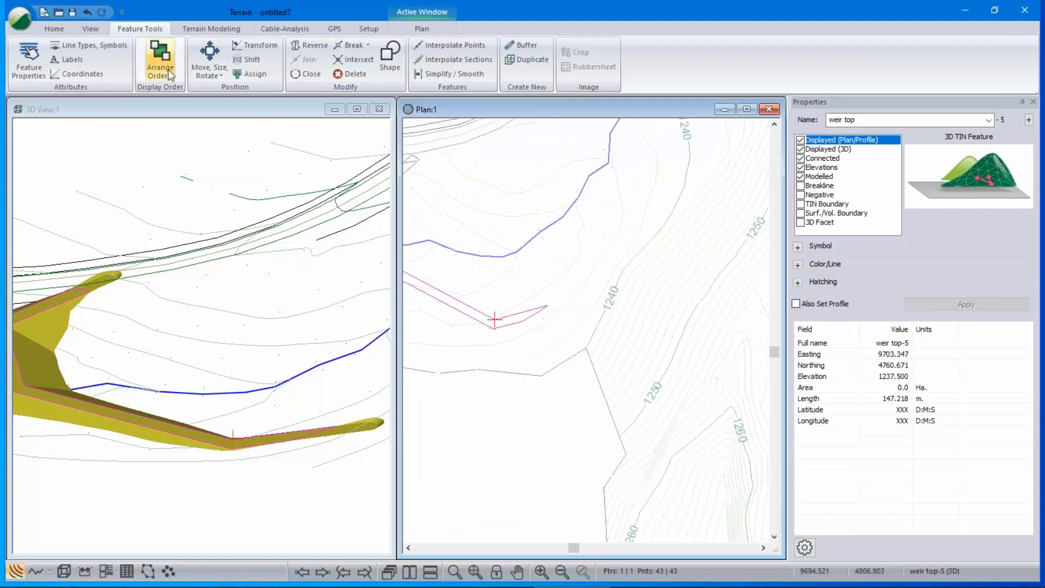
pyautogui.click(217, 30)
pyautogui.click(166, 69)
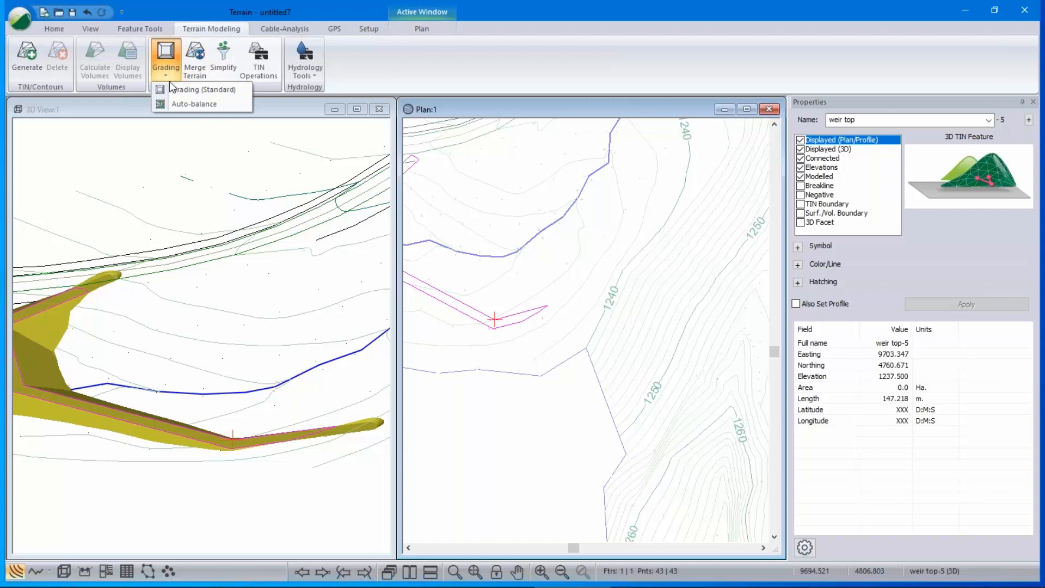
pyautogui.click(204, 90)
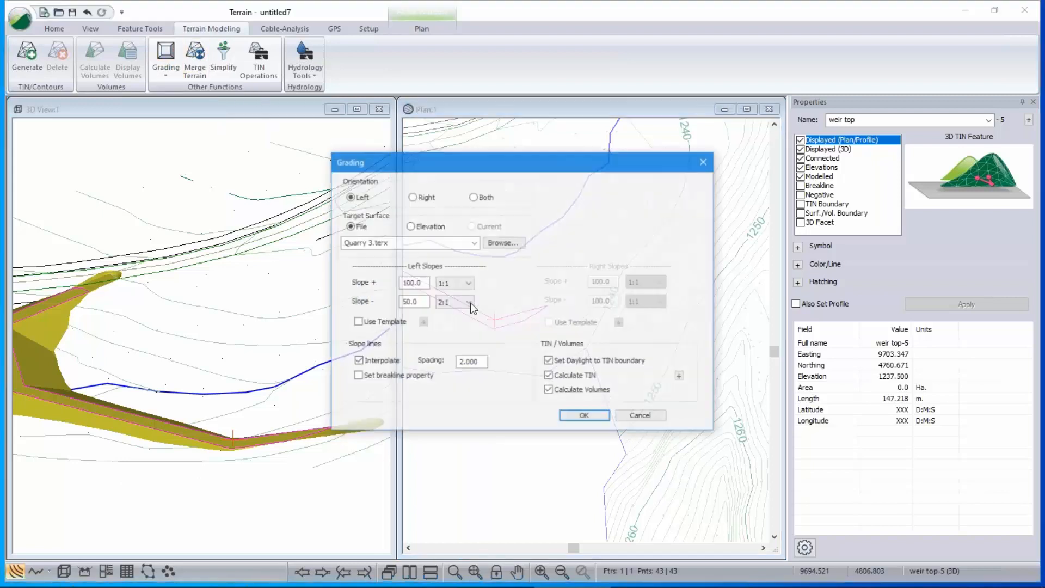
pyautogui.click(585, 417)
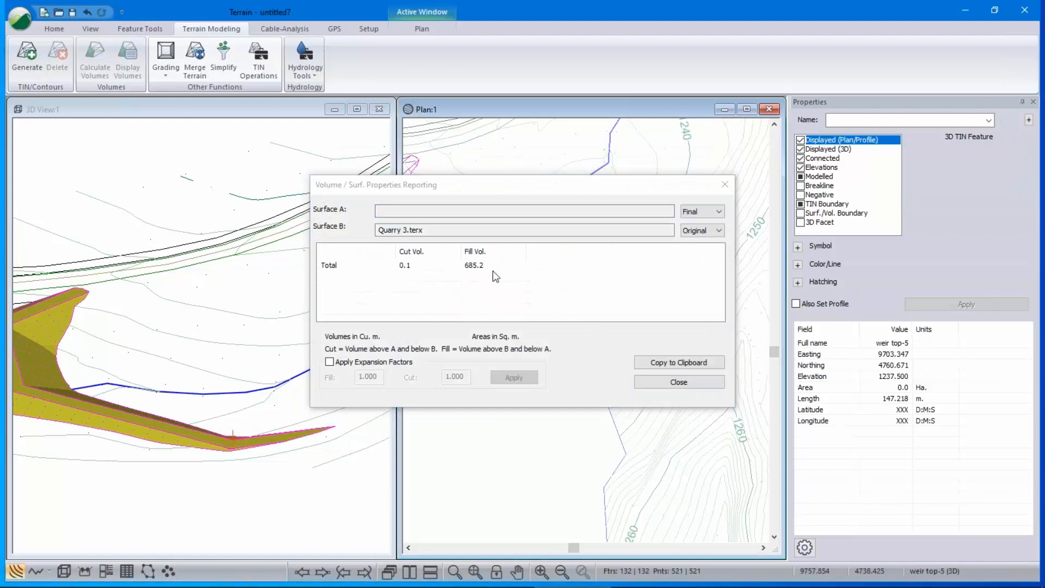
pyautogui.click(694, 384)
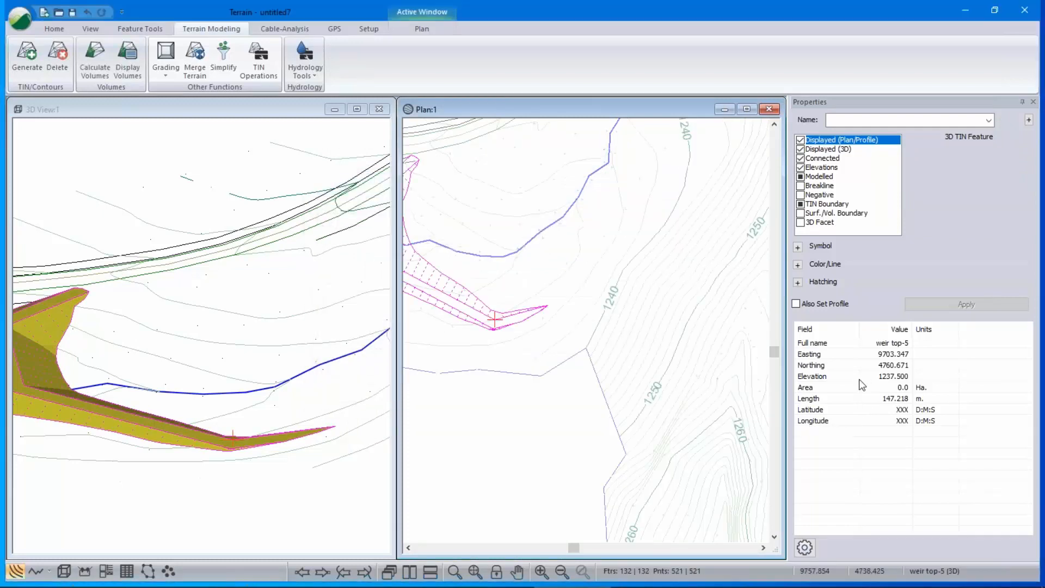
# Set the 3D view to show Quarry 3.terx with shaded triangles and hide the current model's features.
pyautogui.moveTo(148, 367); pyautogui.dragTo(207, 311, button='middle')
pyautogui.moveTo(495, 360)
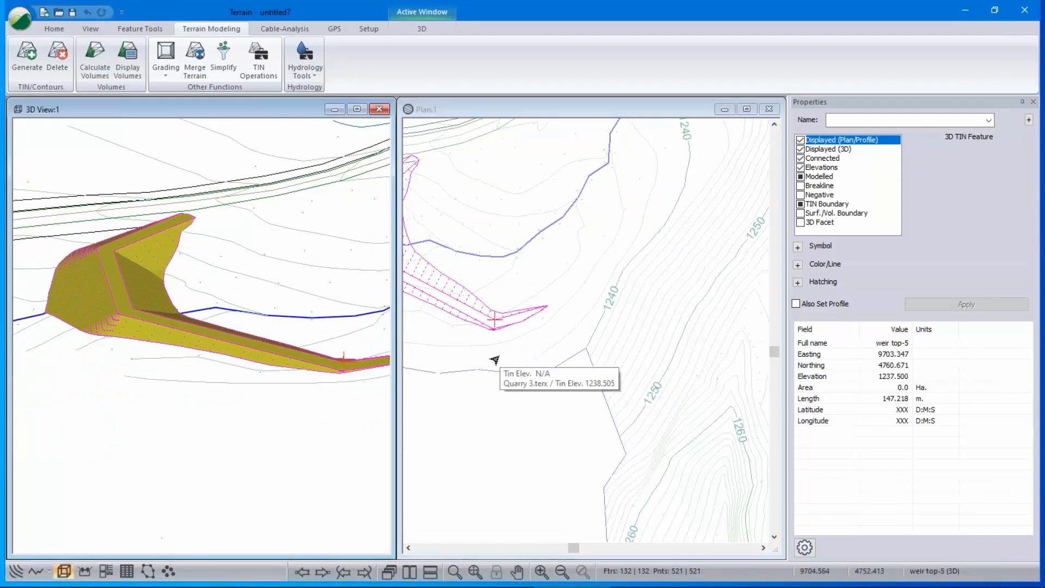
pyautogui.rightClick(229, 274)
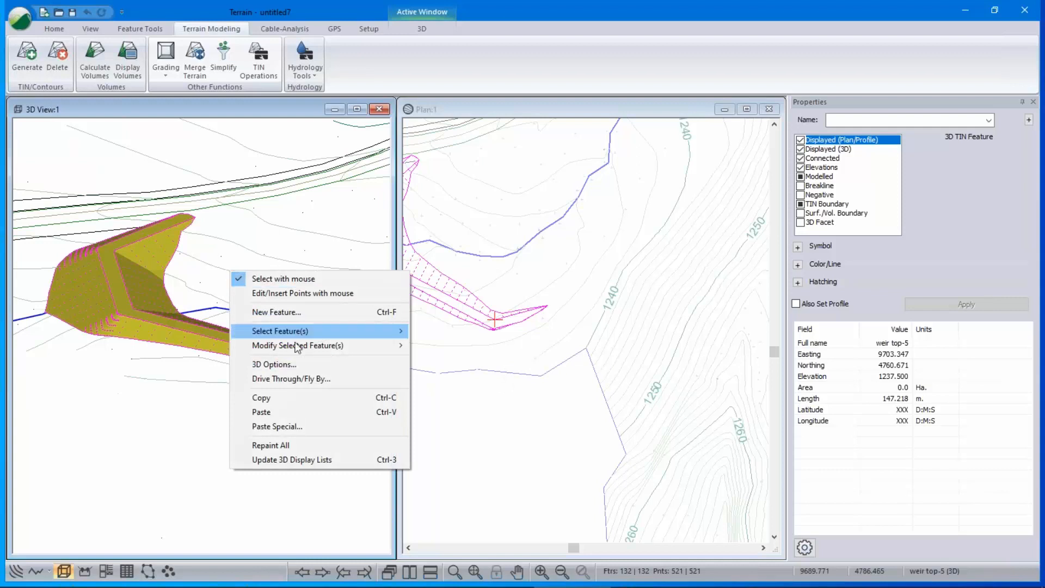
pyautogui.click(275, 364)
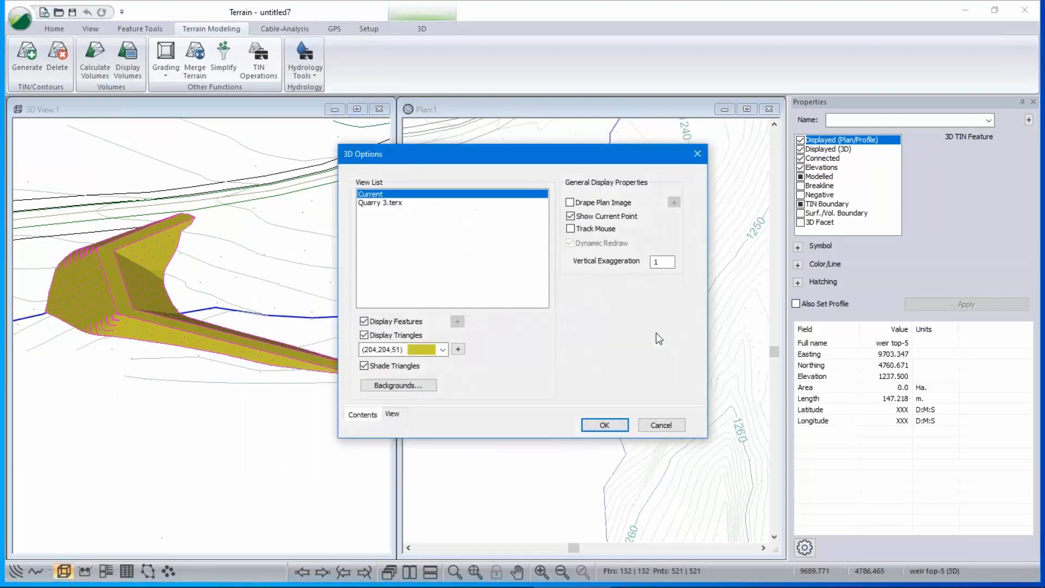
pyautogui.click(380, 203)
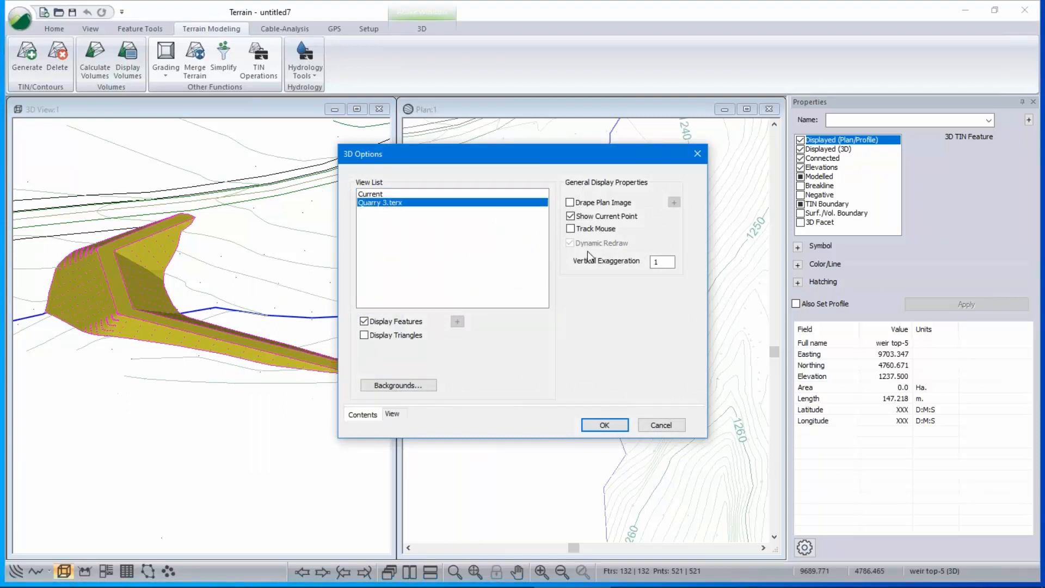
pyautogui.click(364, 336)
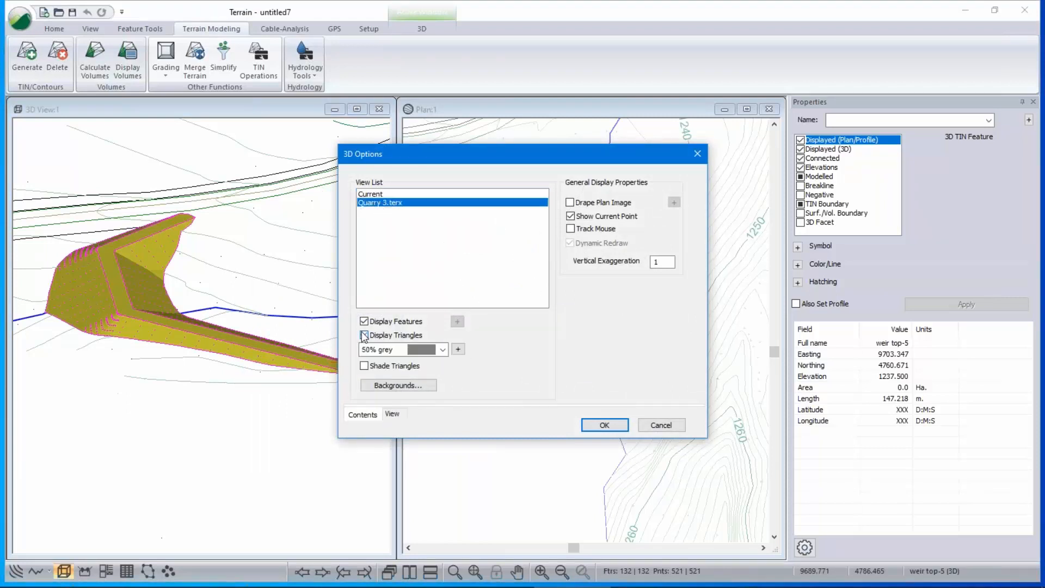
pyautogui.click(365, 366)
pyautogui.click(376, 194)
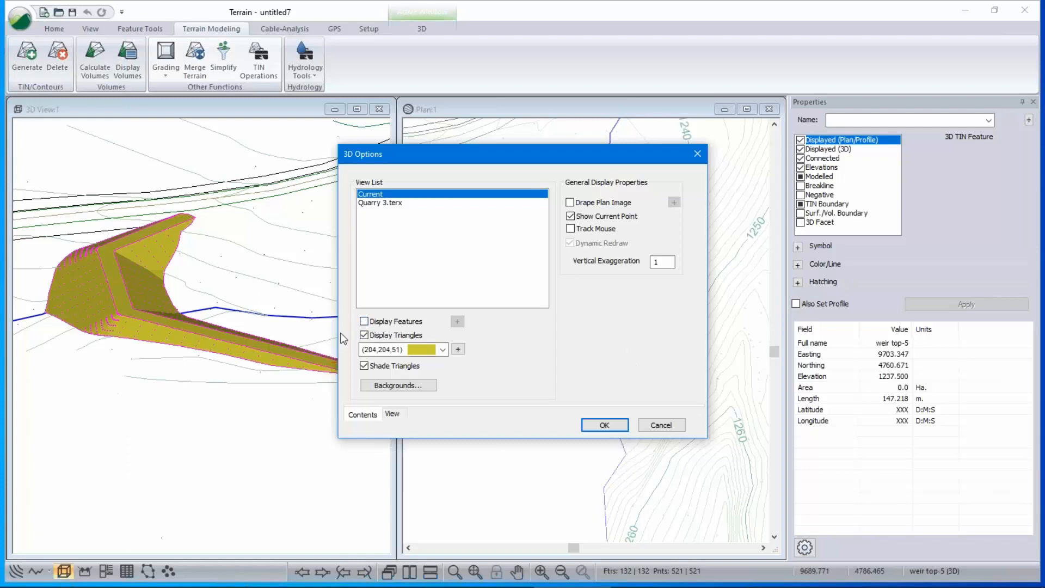
pyautogui.click(605, 425)
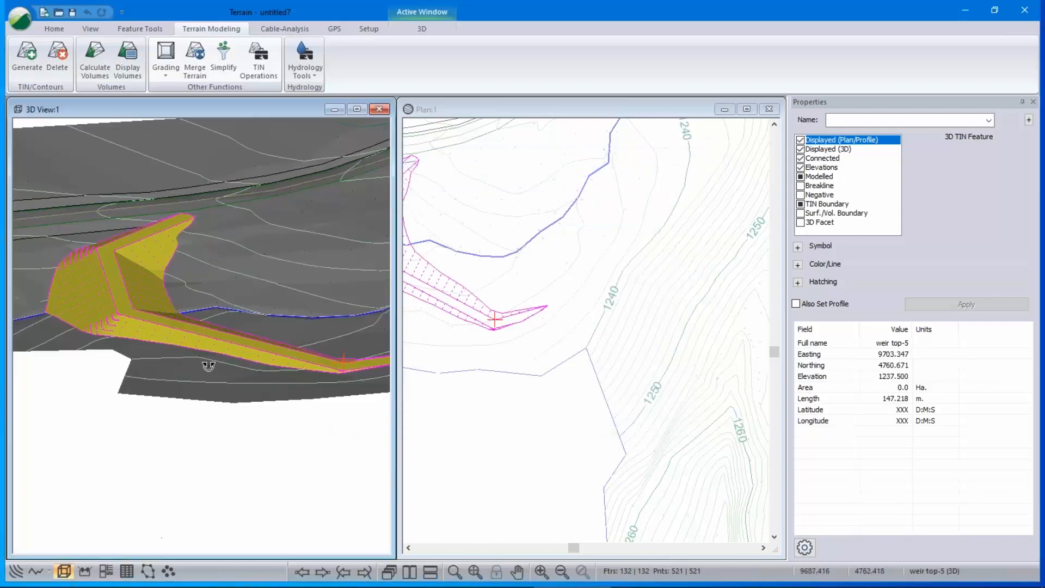
# Examine the regraded dam against the quarry surface in the 3D and plan views, with its features deselected.
pyautogui.scroll(5, 211, 425)
pyautogui.moveTo(257, 459); pyautogui.dragTo(304, 405)
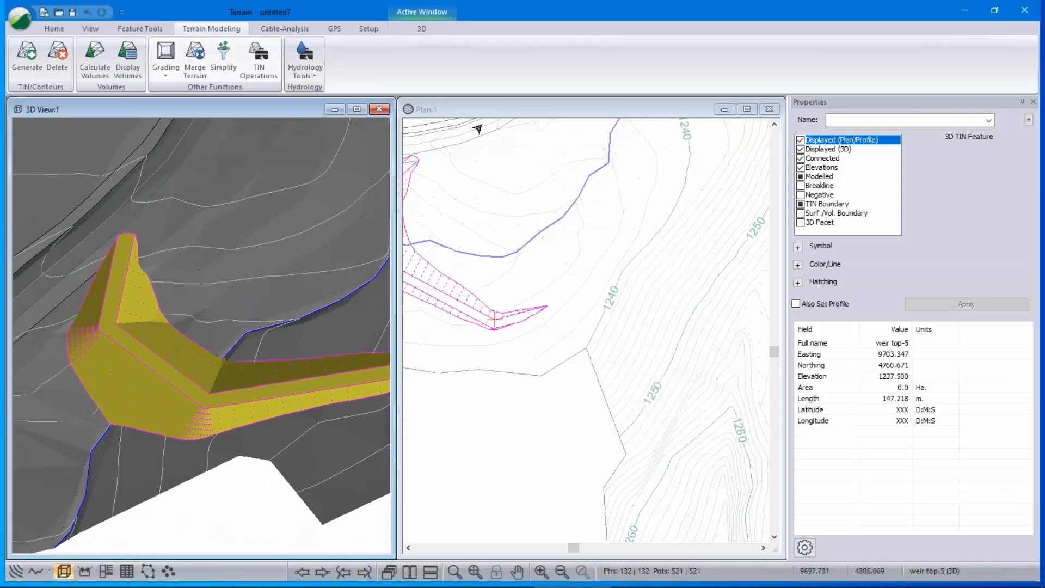
pyautogui.click(545, 112)
pyautogui.moveTo(508, 222); pyautogui.dragTo(642, 284, button='middle')
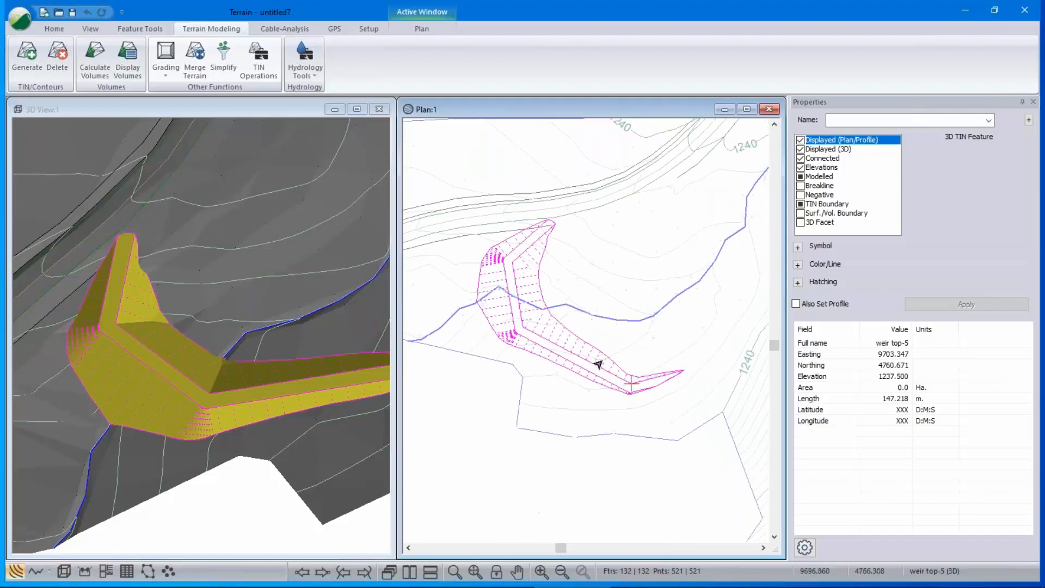
pyautogui.moveTo(599, 364)
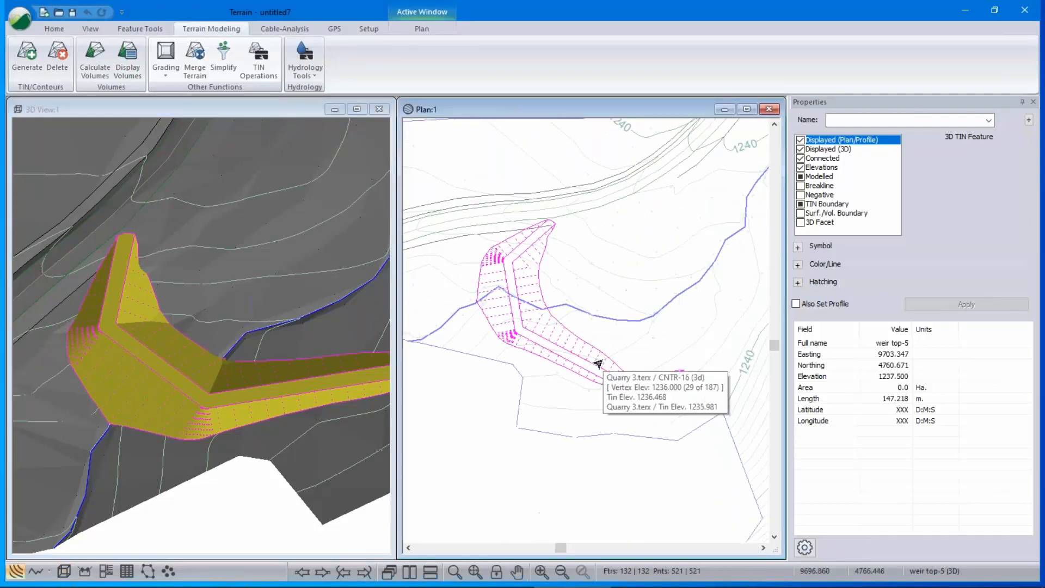
pyautogui.click(585, 302)
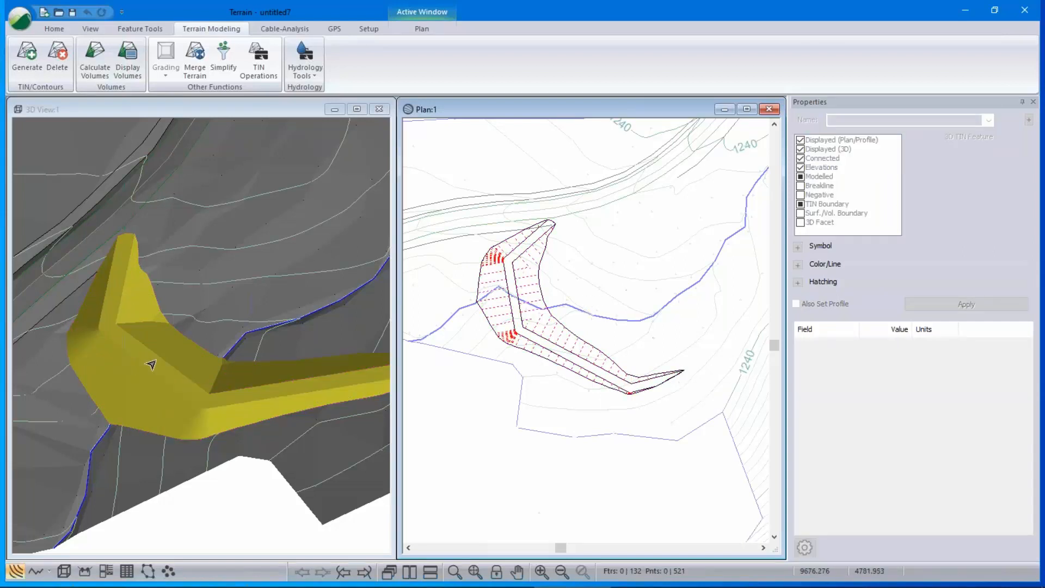
pyautogui.scroll(-3, 151, 363)
pyautogui.click(217, 390)
pyautogui.scroll(2, 245, 381)
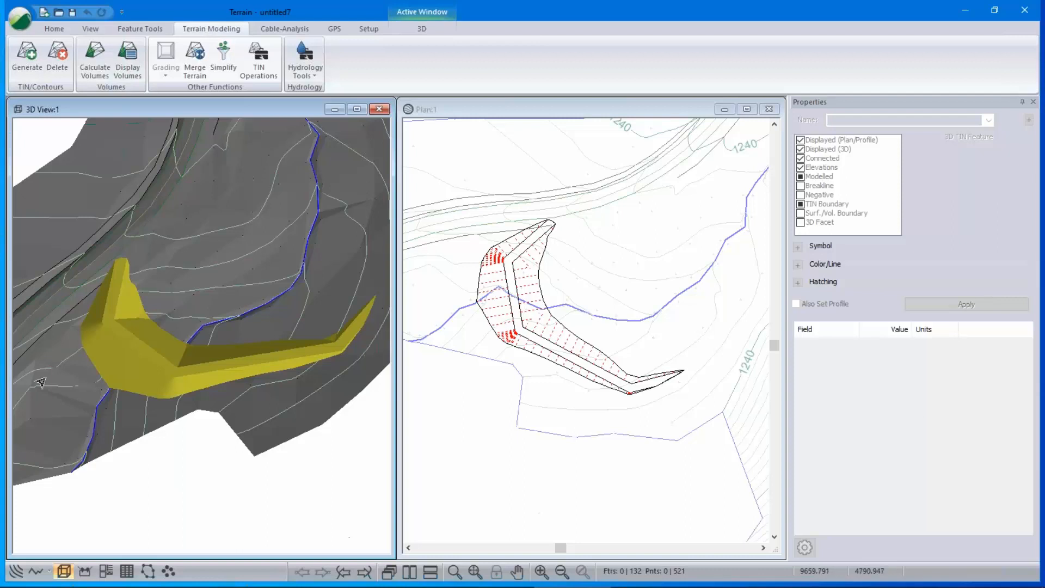
pyautogui.moveTo(119, 345)
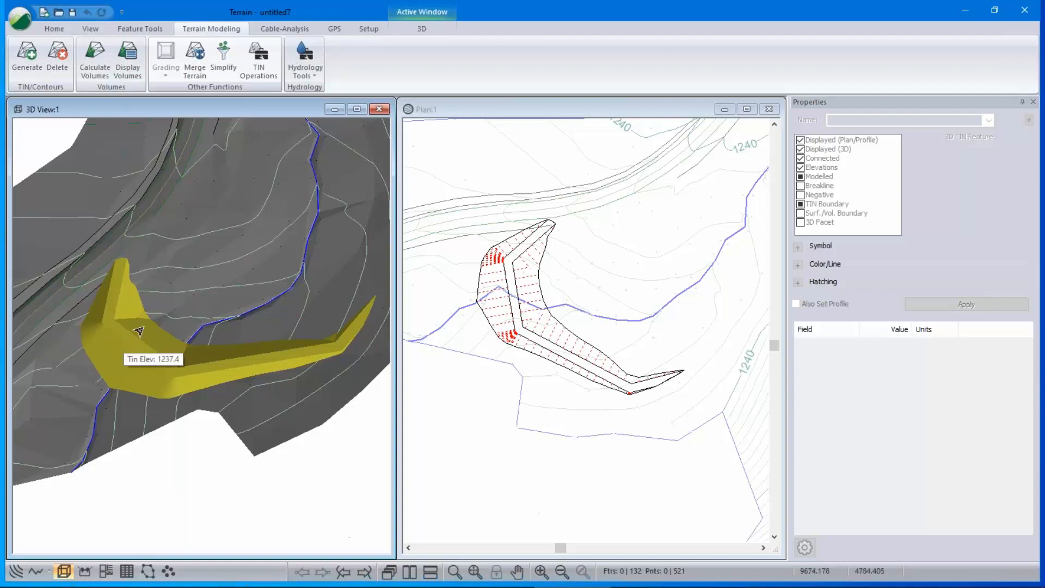
# Save the dam model as dam.terx in the 2022-07-27_webinar folder, replacing the existing file.
pyautogui.click(23, 22)
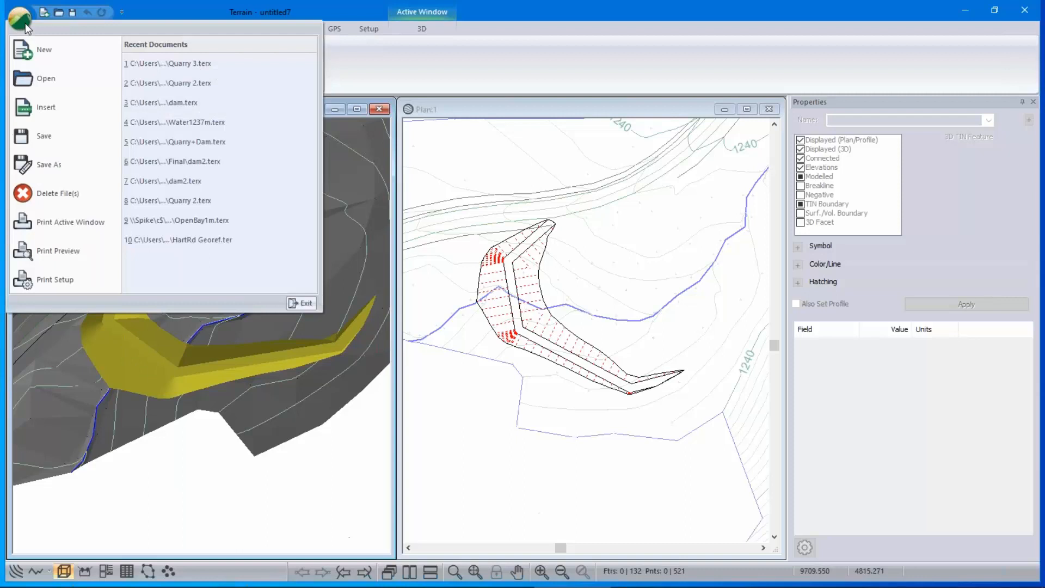
pyautogui.click(523, 10)
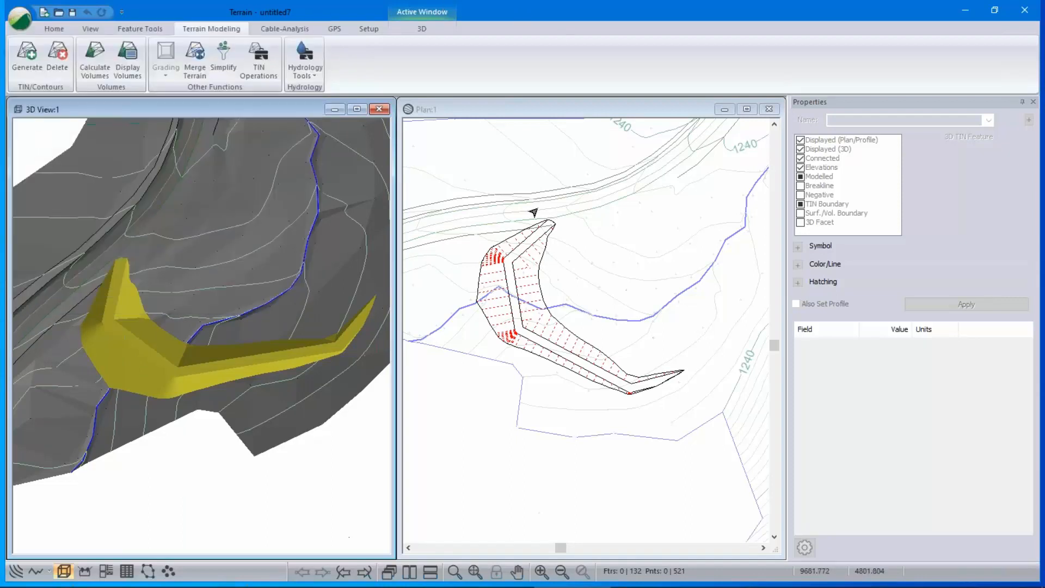
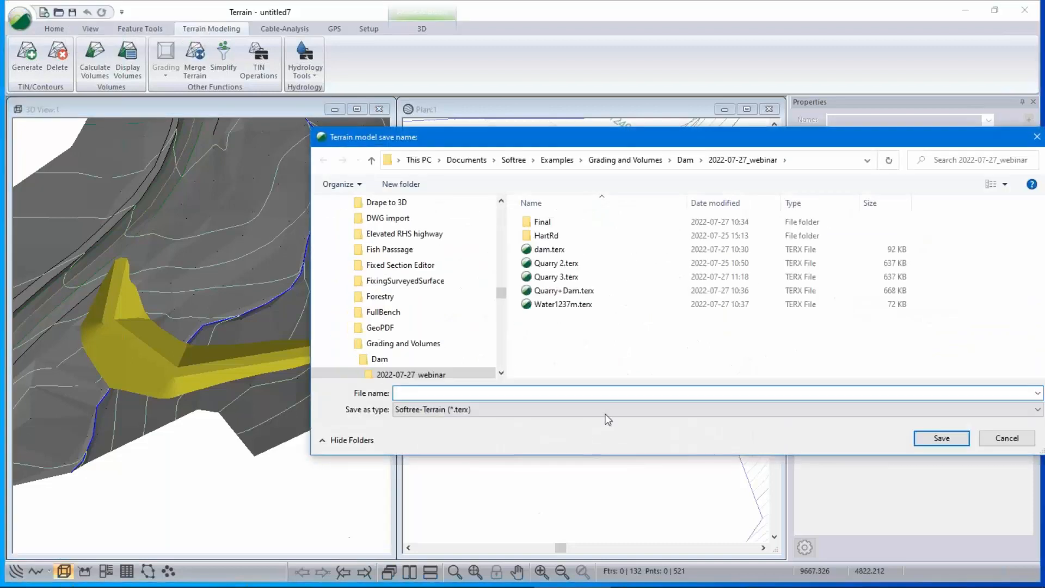
pyautogui.click(567, 250)
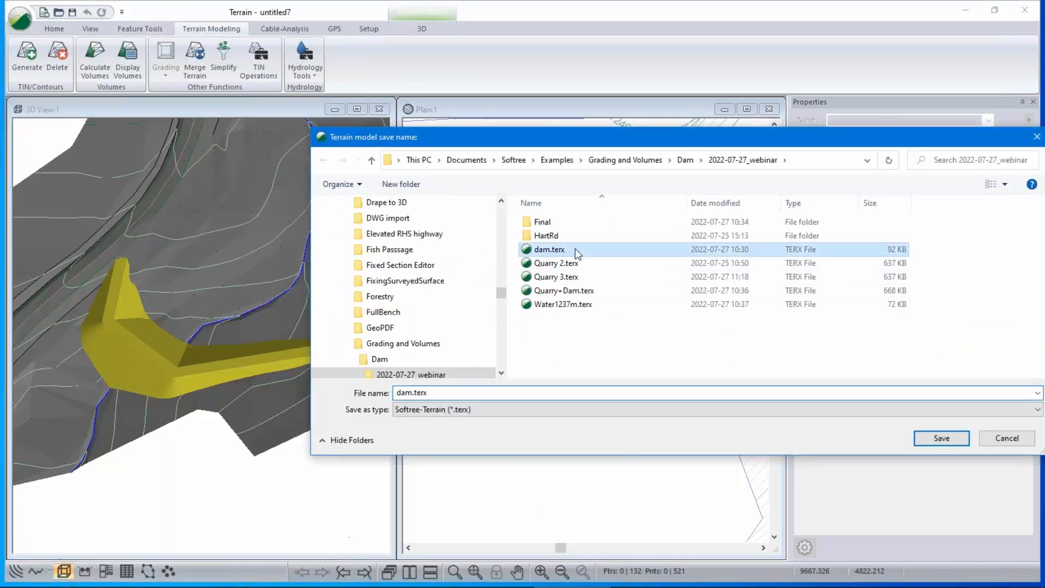
pyautogui.click(942, 438)
pyautogui.click(553, 301)
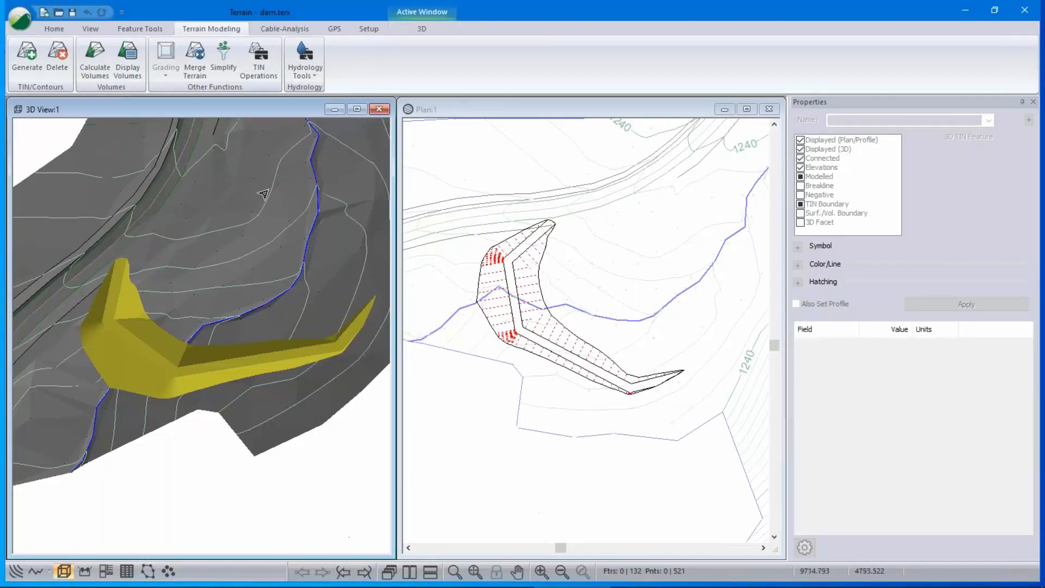
# Open the recent terrain model Quarry 3.terx and orient its 3D view over the stream valley.
pyautogui.click(19, 20)
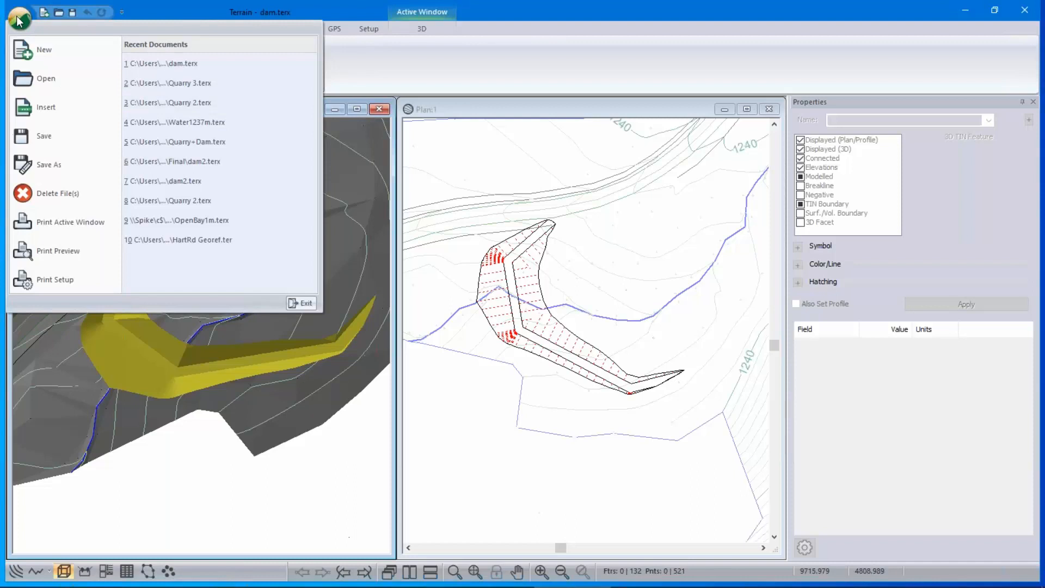
pyautogui.click(169, 82)
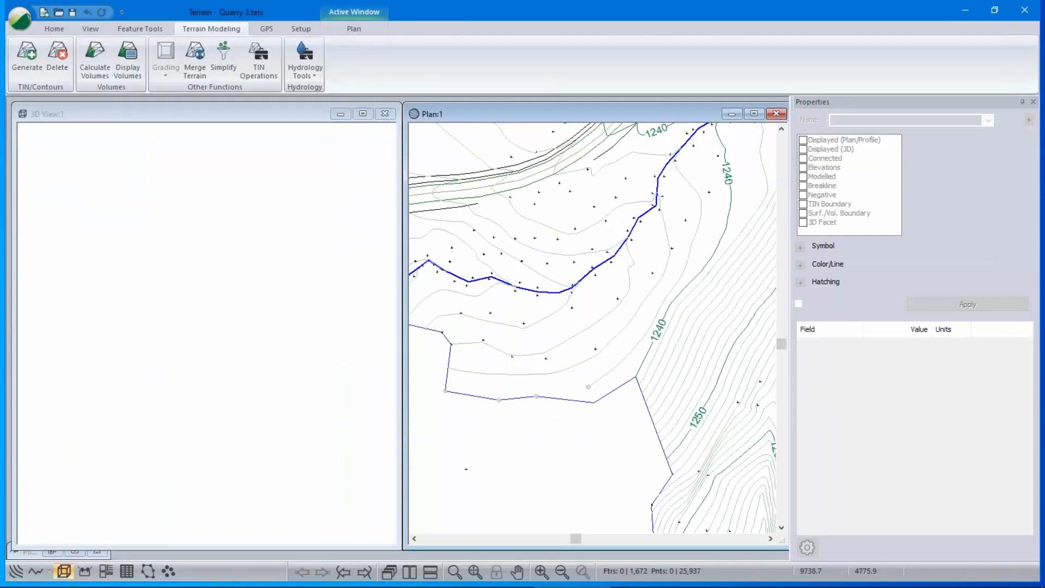
pyautogui.moveTo(338, 241); pyautogui.dragTo(200, 296)
pyautogui.moveTo(212, 293); pyautogui.dragTo(234, 312, button='middle')
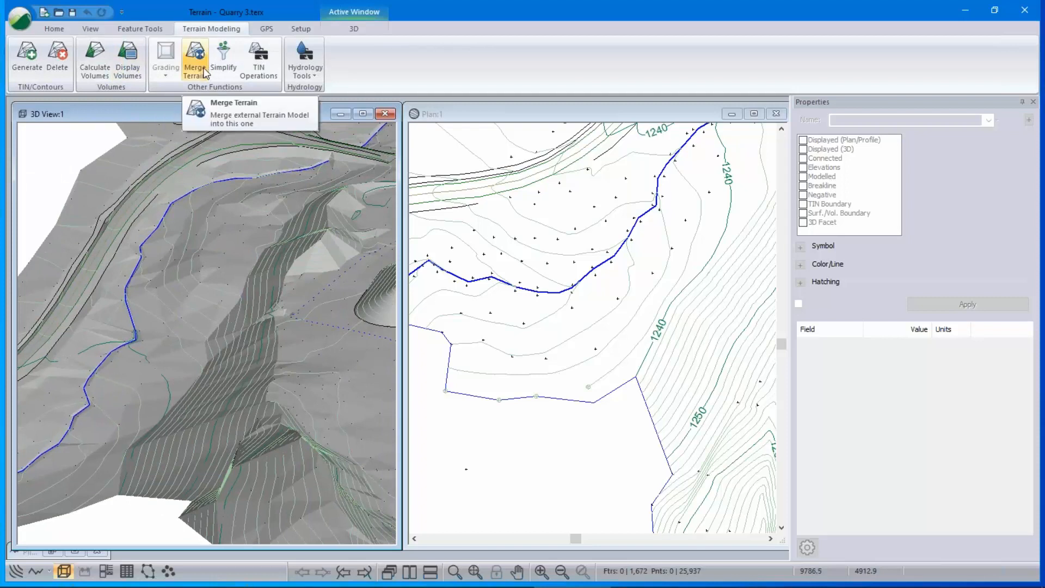
# Save the quarry model under the name Quarry+Dam.terx in the 2022-07-27_webinar folder, replacing the existing file.
pyautogui.click(20, 19)
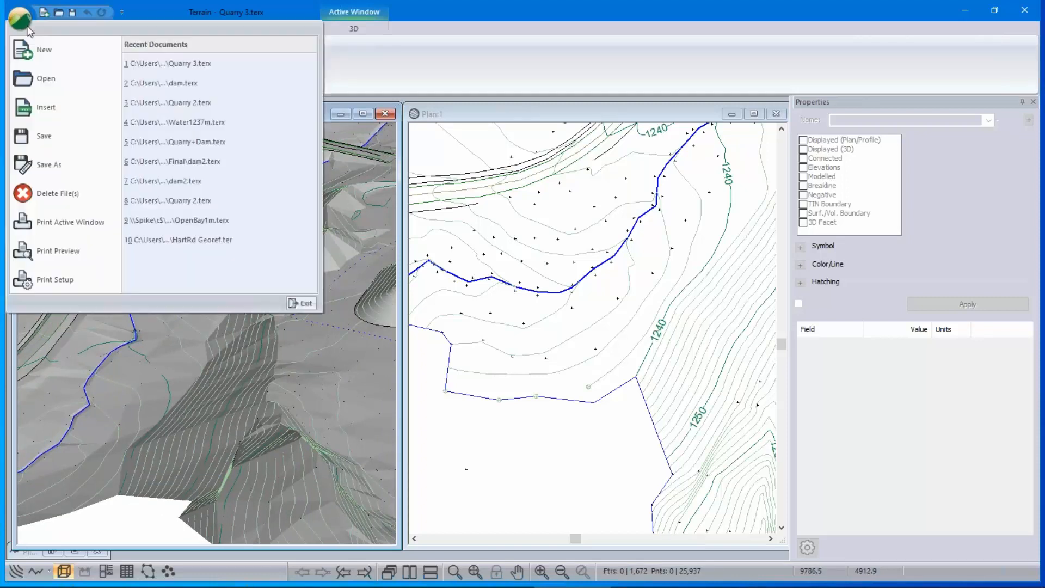
pyautogui.click(43, 169)
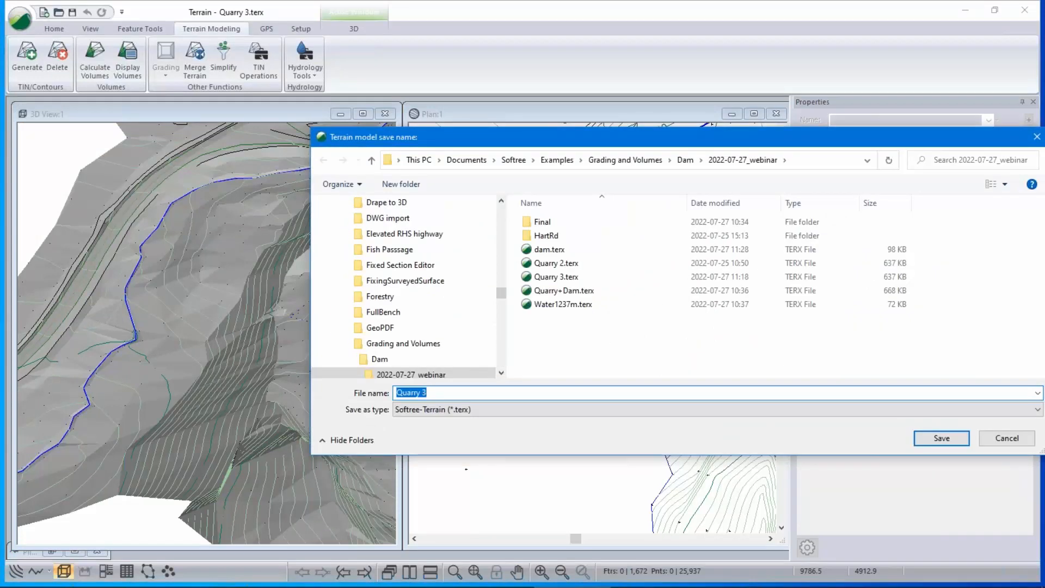
pyautogui.click(580, 292)
pyautogui.click(422, 393)
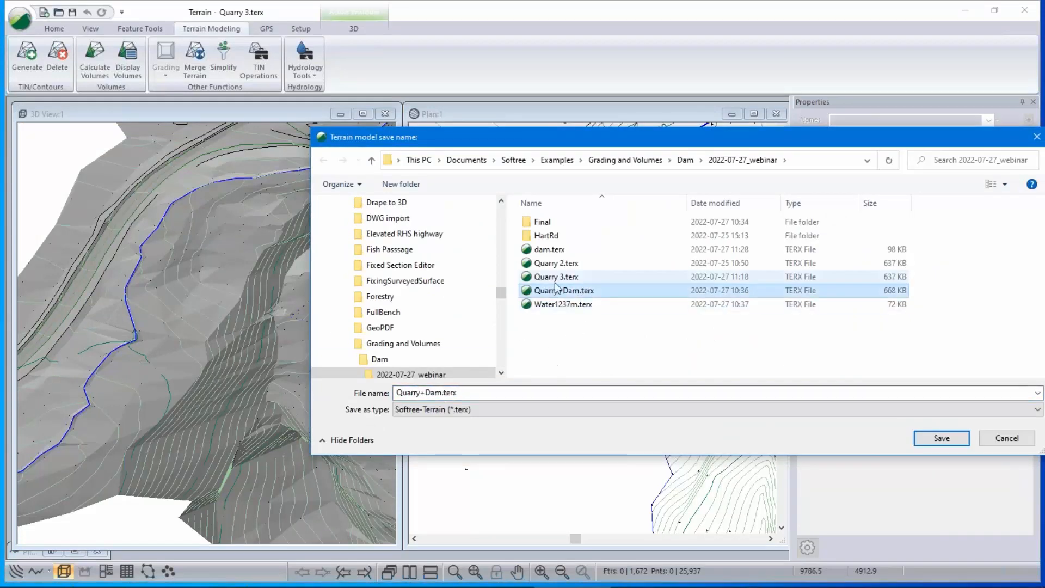
pyautogui.click(422, 393)
pyautogui.click(441, 392)
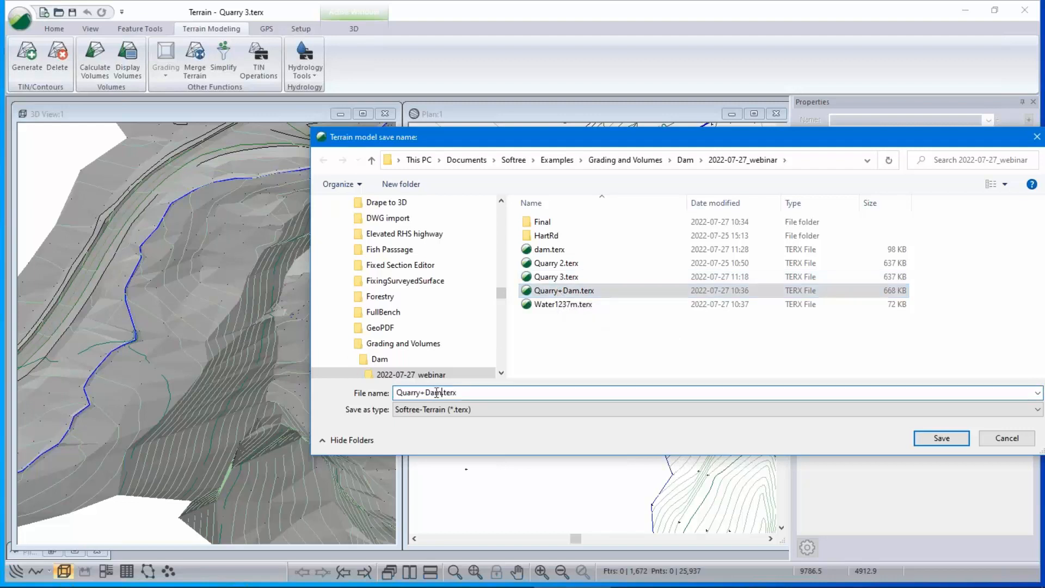
pyautogui.doubleClick(408, 392)
pyautogui.hotkey('shift', 'End')
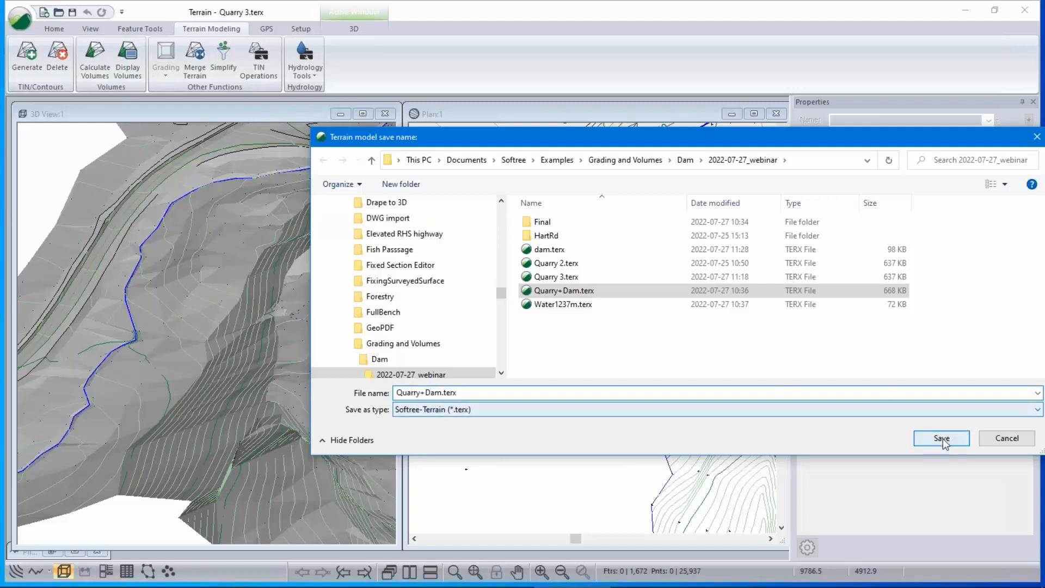
pyautogui.click(942, 438)
pyautogui.click(567, 302)
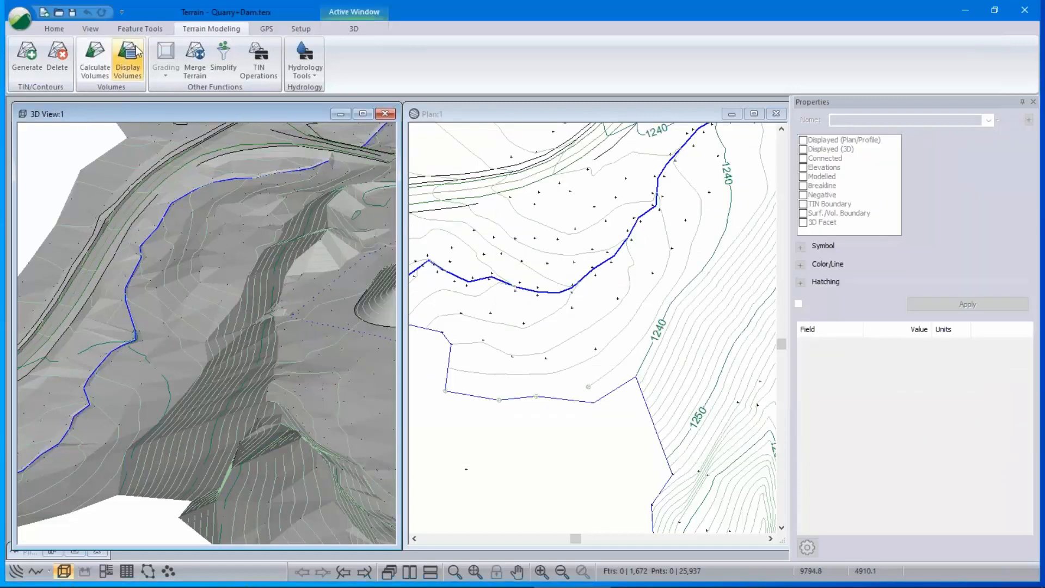
# Merge the terrain file dam.terx from the 2022-07-27_webinar folder into the current model with the existing merge options.
pyautogui.click(195, 55)
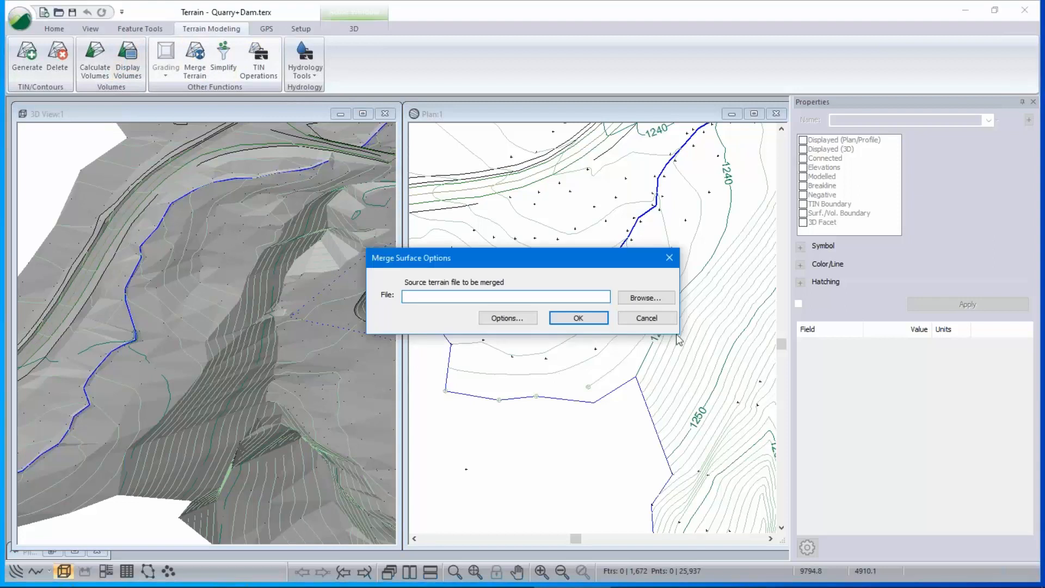
pyautogui.click(646, 298)
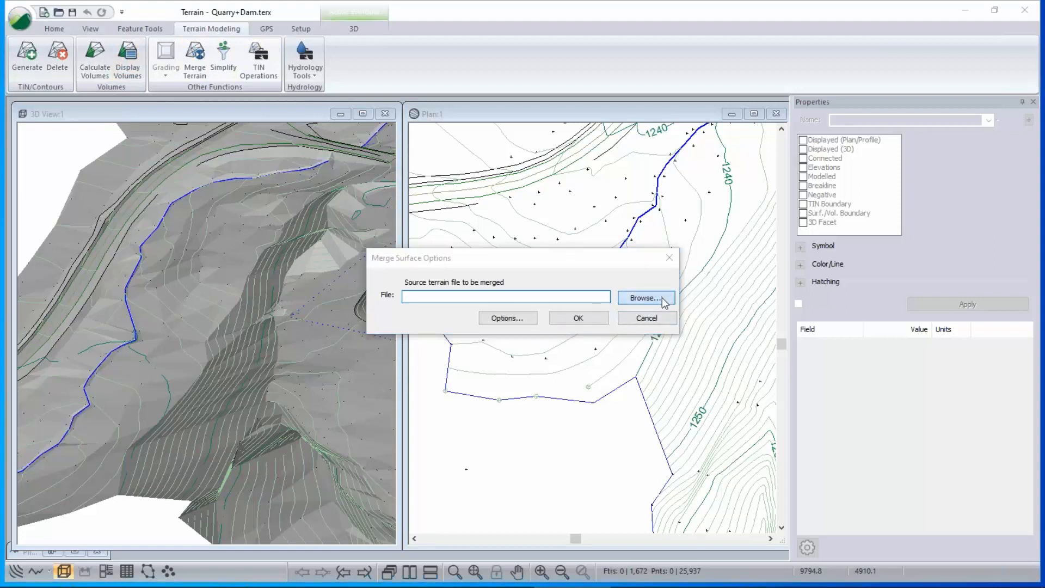
pyautogui.click(554, 250)
pyautogui.moveTo(621, 146); pyautogui.dragTo(948, 200)
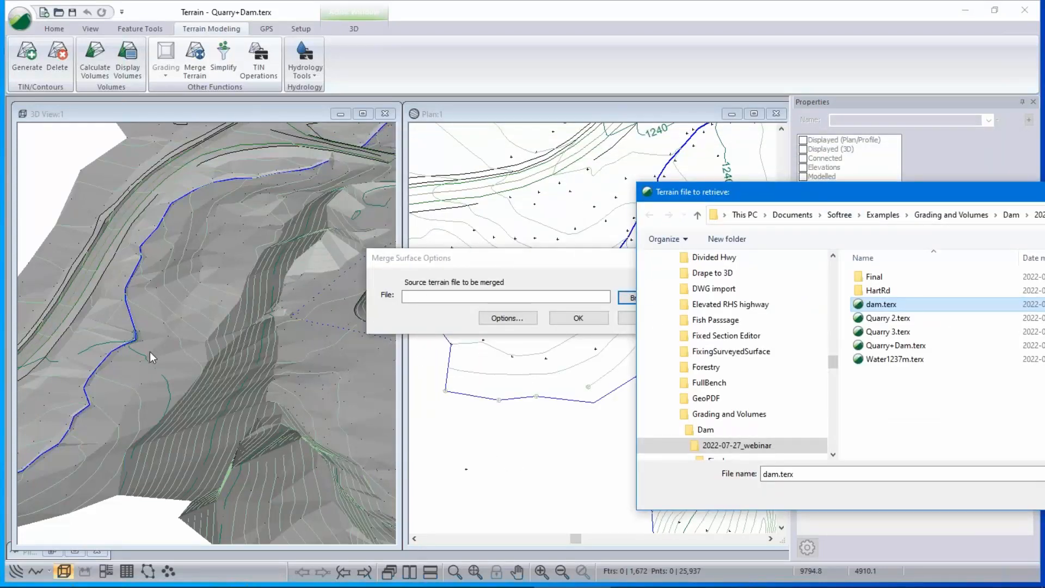
pyautogui.moveTo(768, 196); pyautogui.dragTo(416, 128)
pyautogui.press('Return')
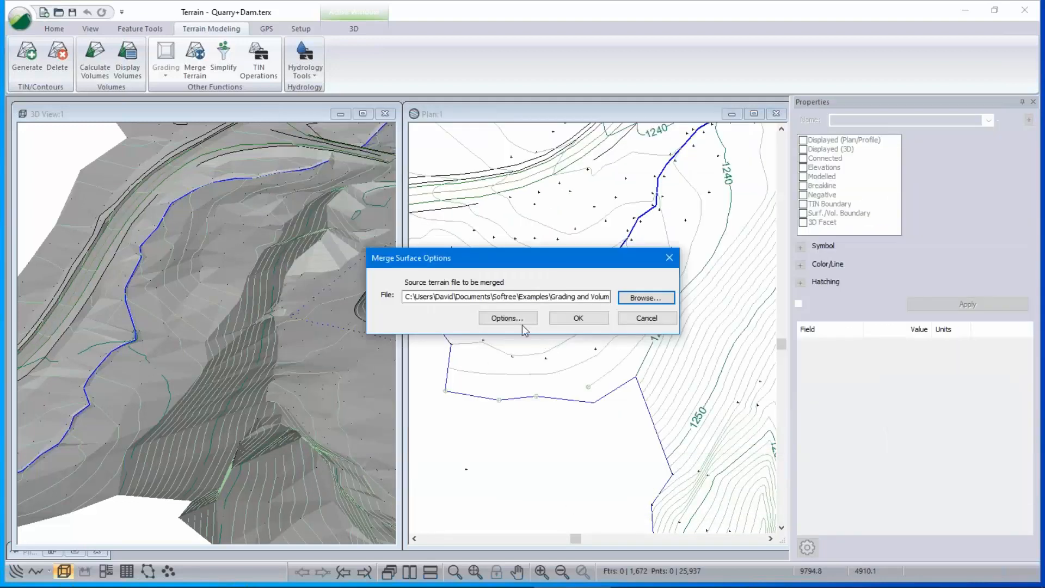
pyautogui.click(576, 320)
pyautogui.click(487, 312)
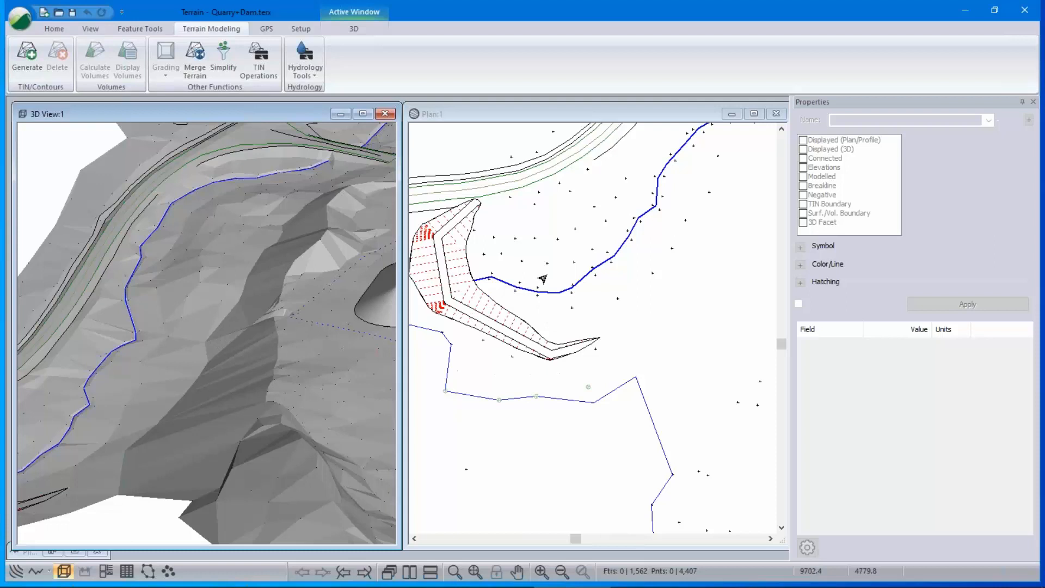
# Generate the TIN and contours for the merged terrain and inspect the dam up close in 3D.
pyautogui.moveTo(543, 279); pyautogui.dragTo(681, 339, button='middle')
pyautogui.scroll(1, 680, 339)
pyautogui.click(26, 55)
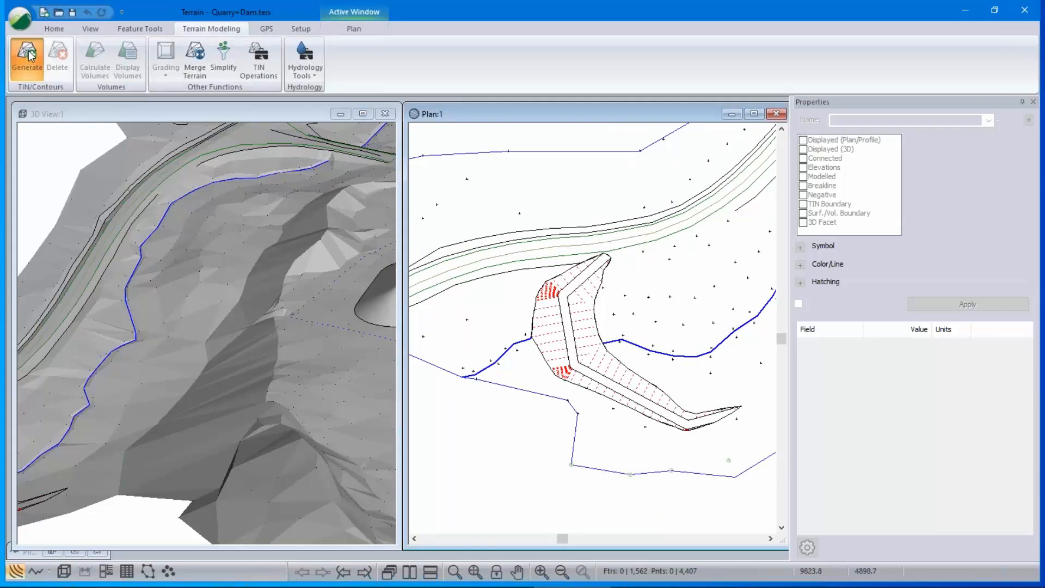
pyautogui.click(582, 424)
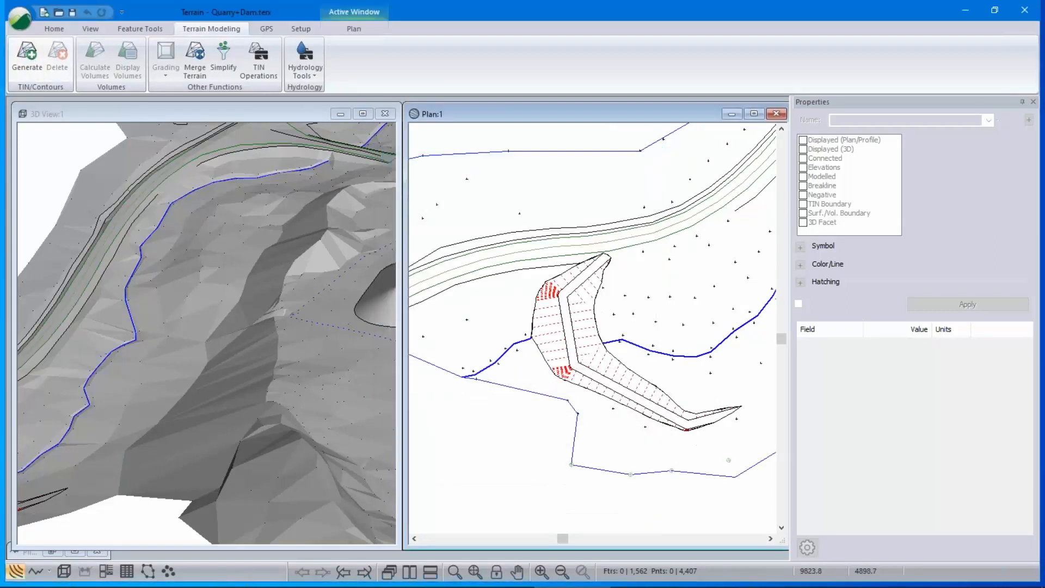
pyautogui.moveTo(108, 397); pyautogui.dragTo(301, 333, button='middle')
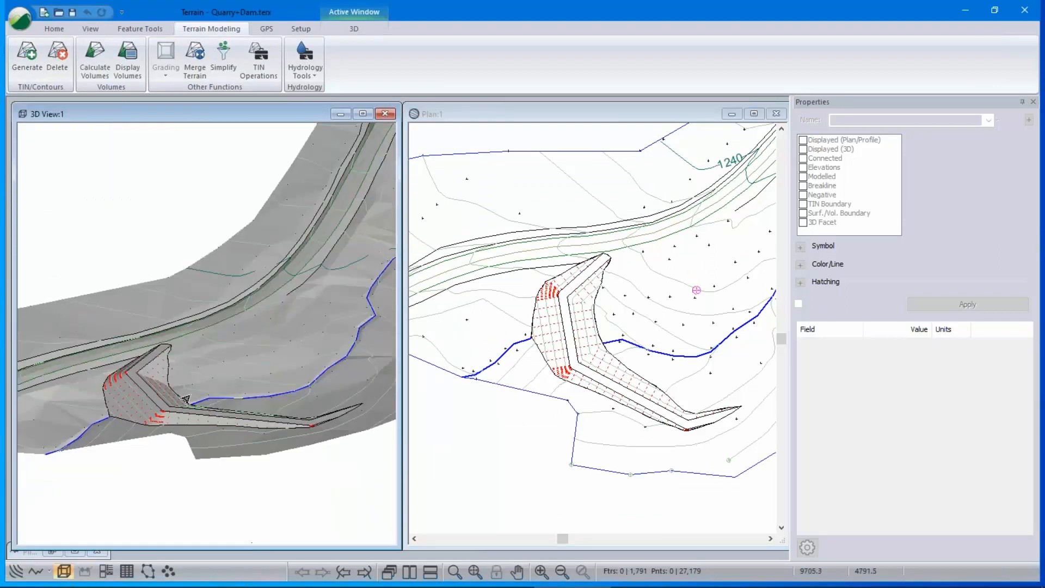
pyautogui.scroll(4, 147, 417)
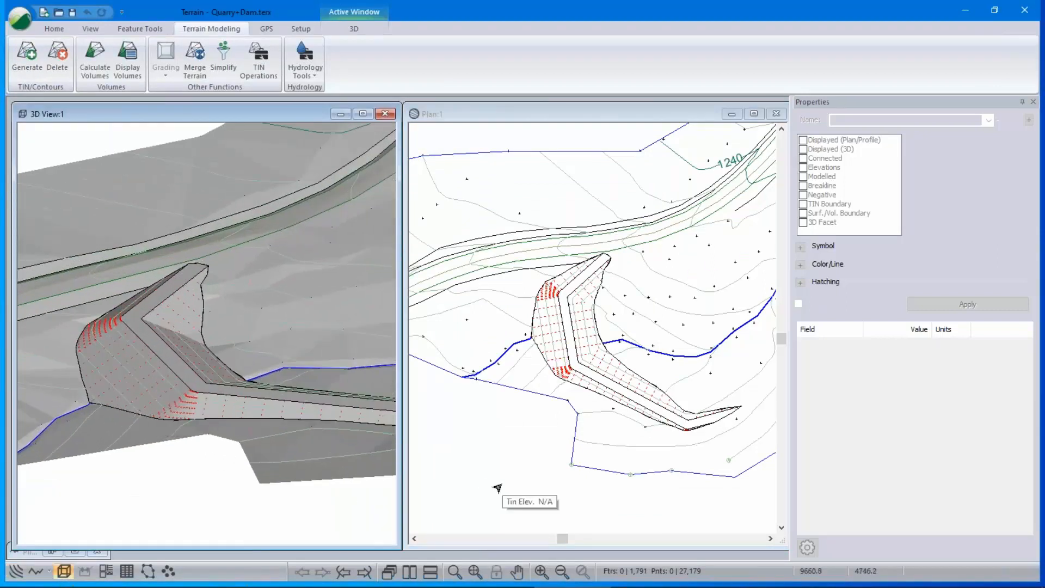
# Select the contour at elevation 1237 that closes against the upstream face of the dam and copy it.
pyautogui.click(619, 282)
pyautogui.click(621, 278)
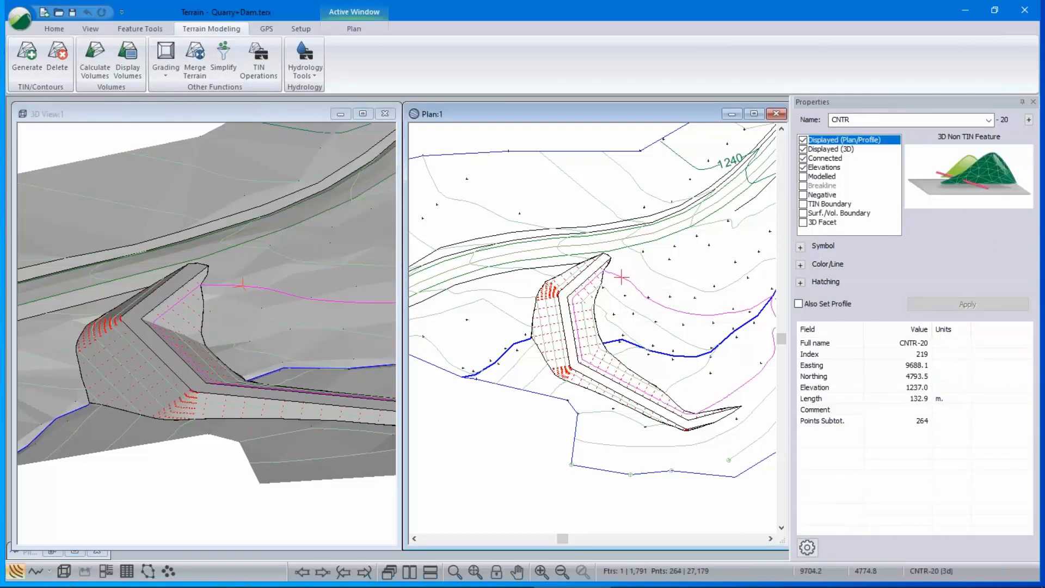
pyautogui.moveTo(668, 312)
pyautogui.moveTo(636, 297)
pyautogui.rightClick(646, 276)
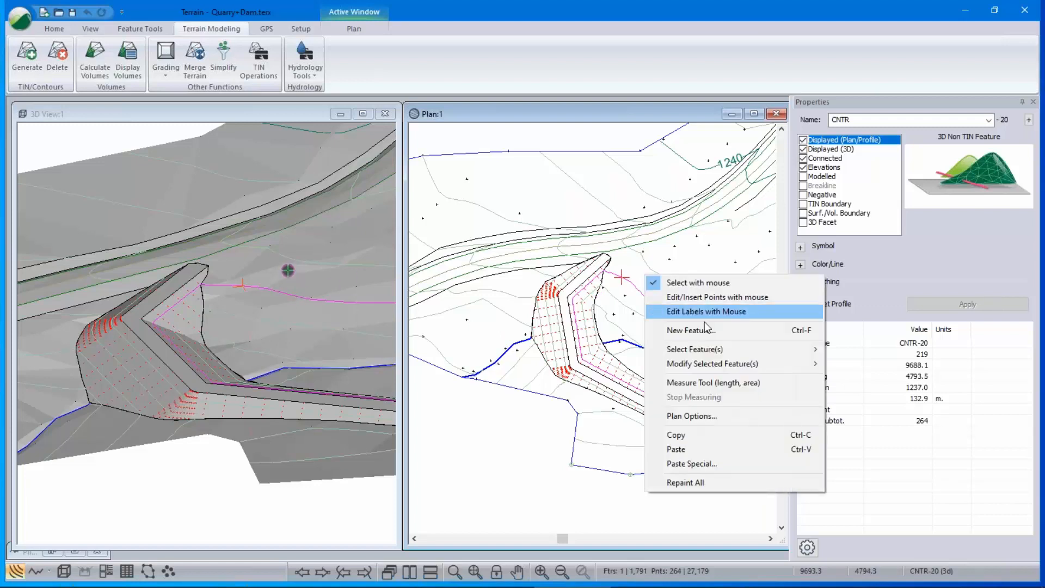
pyautogui.click(687, 435)
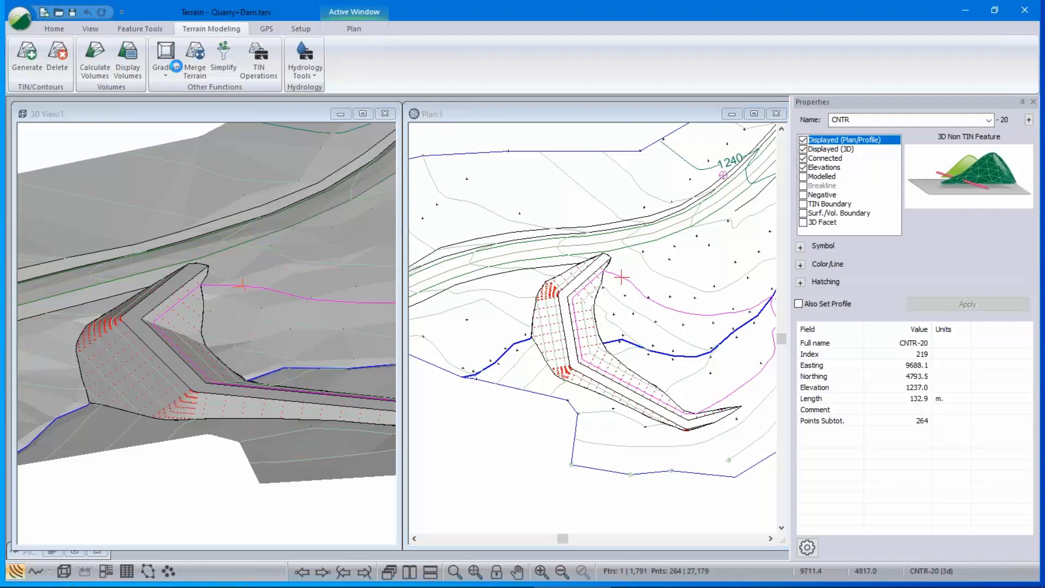
# Create a new terrain model and paste the copied contour into it.
pyautogui.click(21, 20)
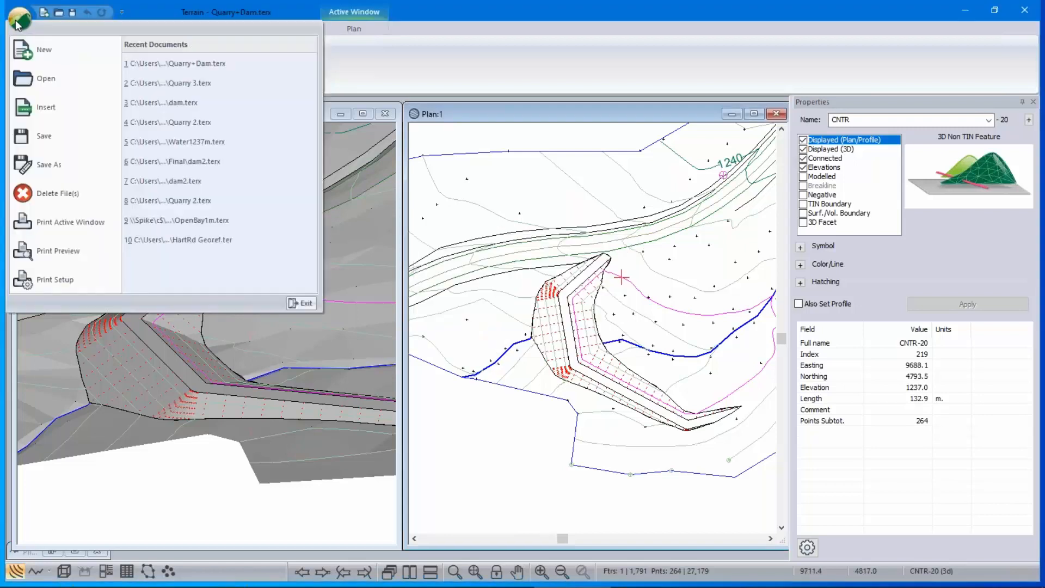
pyautogui.click(45, 53)
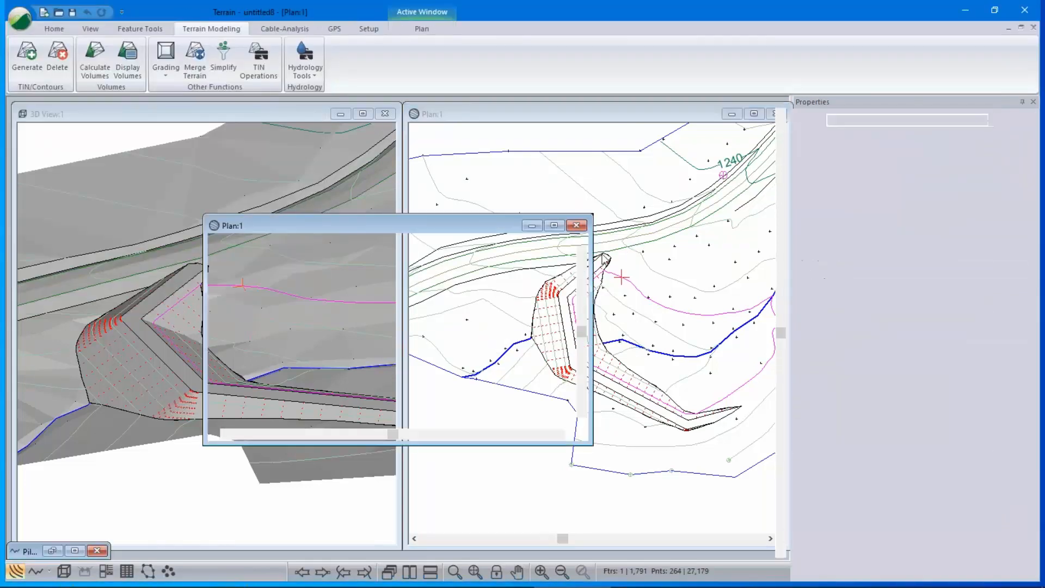
pyautogui.hotkey('ctrl', 'v')
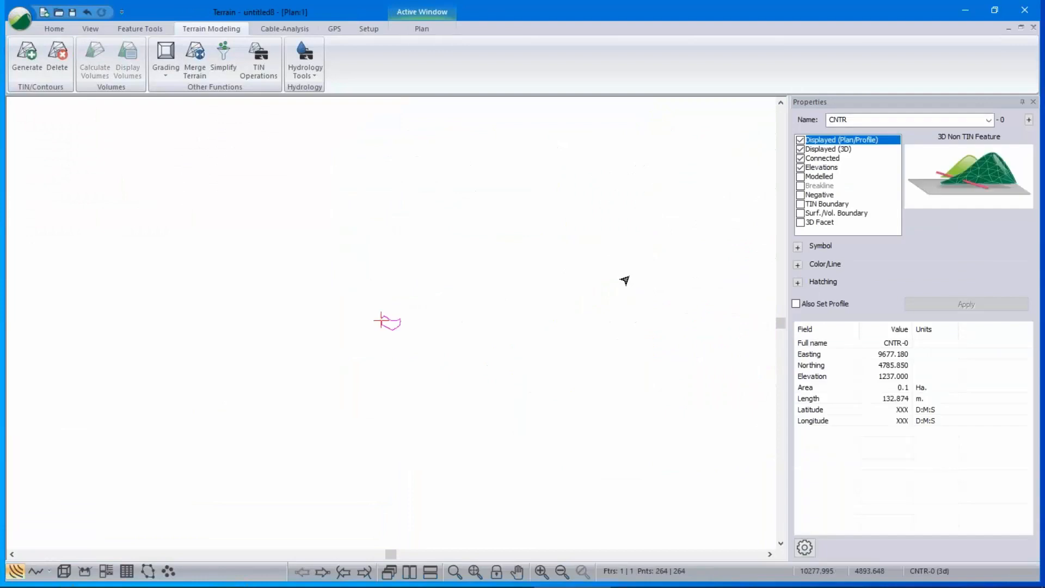
pyautogui.scroll(5, 390, 322)
pyautogui.scroll(4, 374, 339)
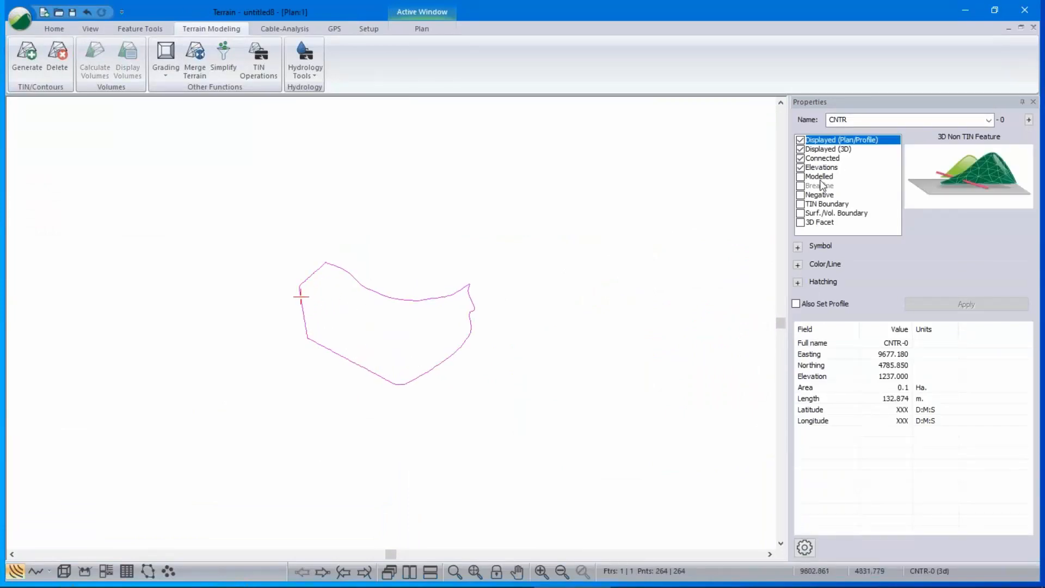
# Try to generate a TIN from the contour marked as Modelled, with all triangles included and major and minor contours turned off.
pyautogui.click(800, 177)
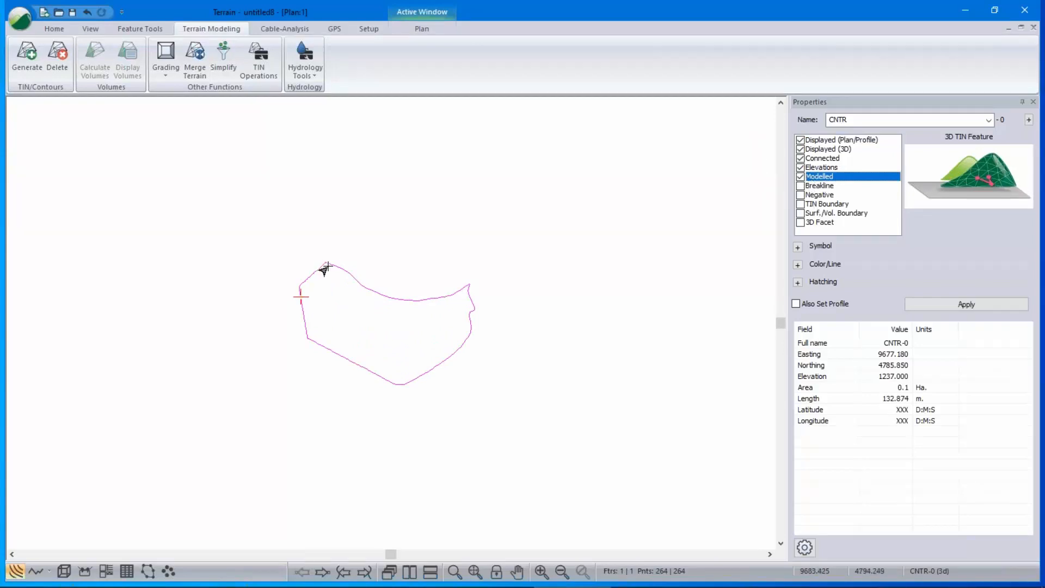
pyautogui.click(22, 60)
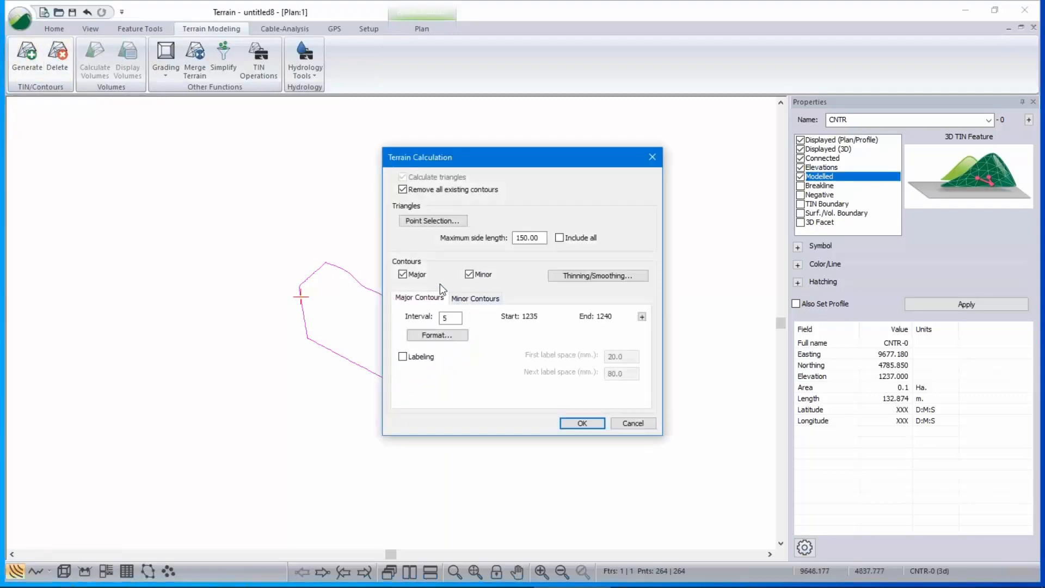
pyautogui.click(403, 275)
pyautogui.click(469, 274)
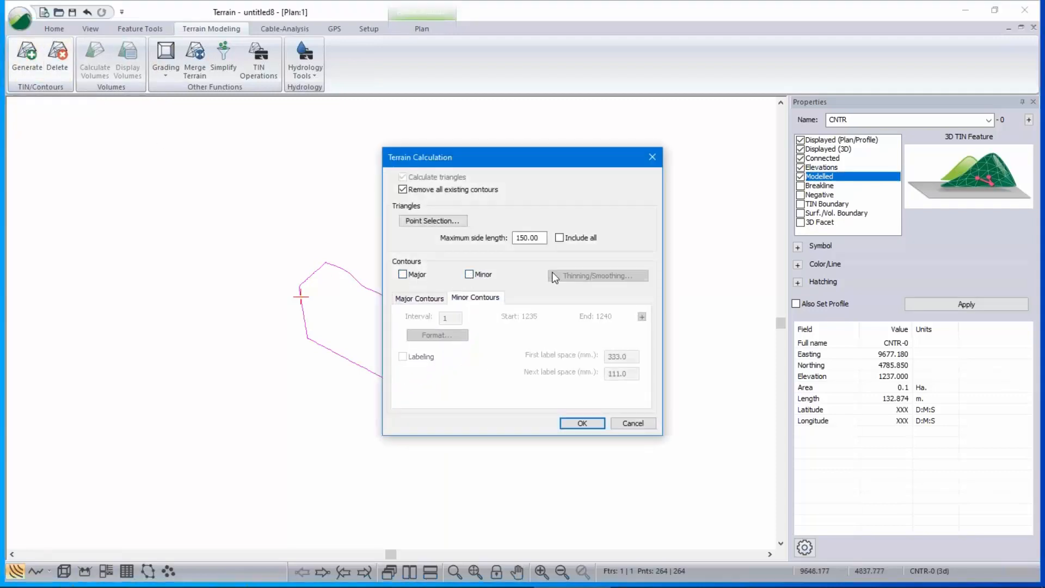
pyautogui.click(560, 238)
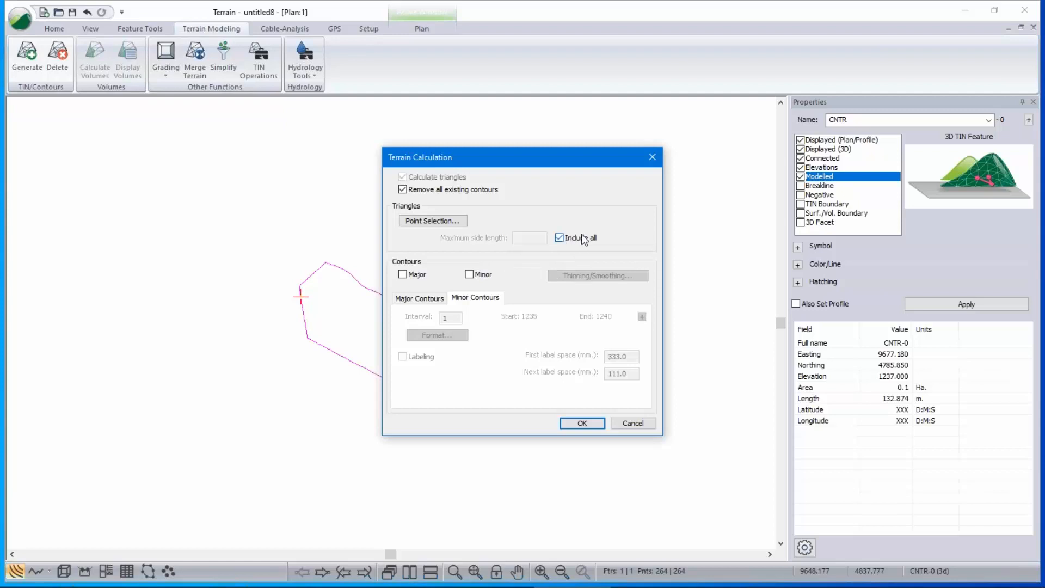
pyautogui.click(584, 424)
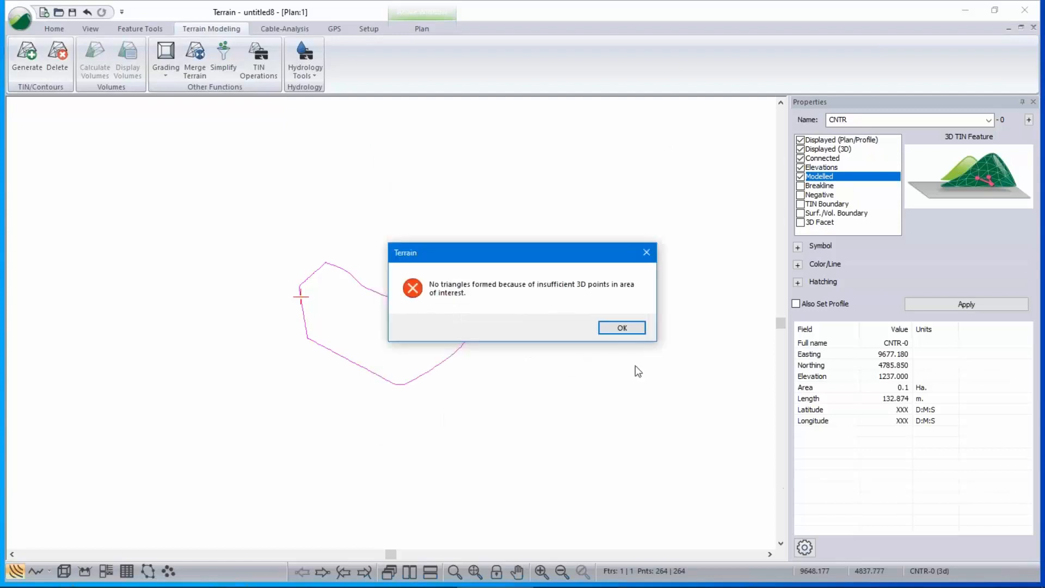
pyautogui.click(625, 329)
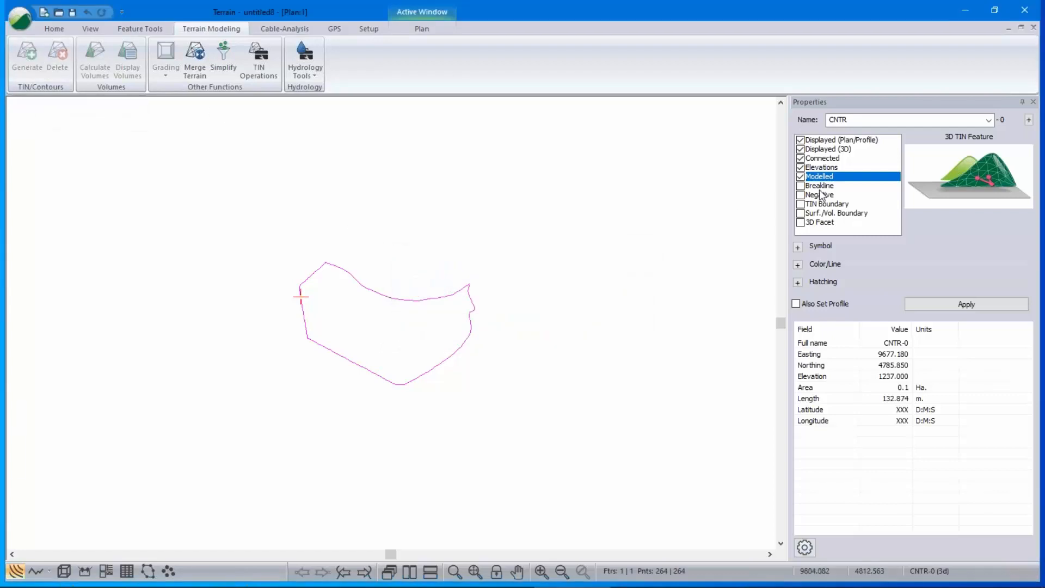
pyautogui.click(992, 306)
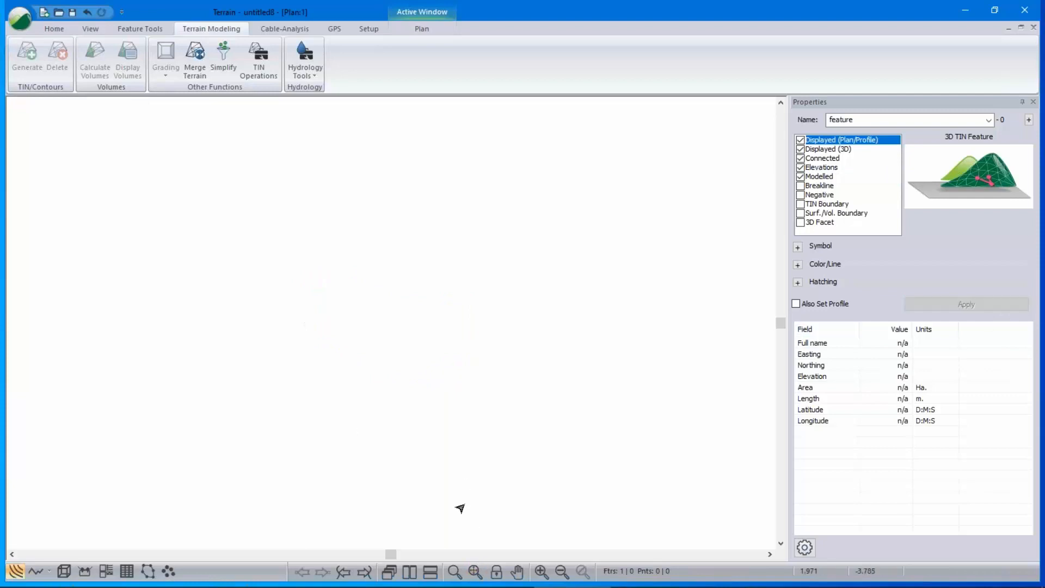
pyautogui.click(477, 573)
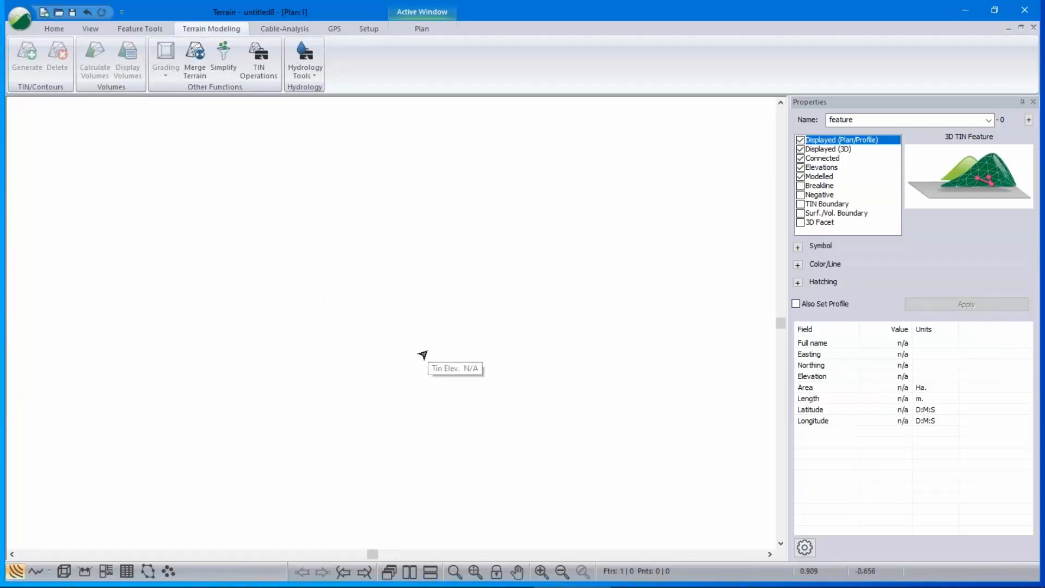
# Restore the contour at elevation 1237 in the emptied model and select it.
pyautogui.click(426, 273)
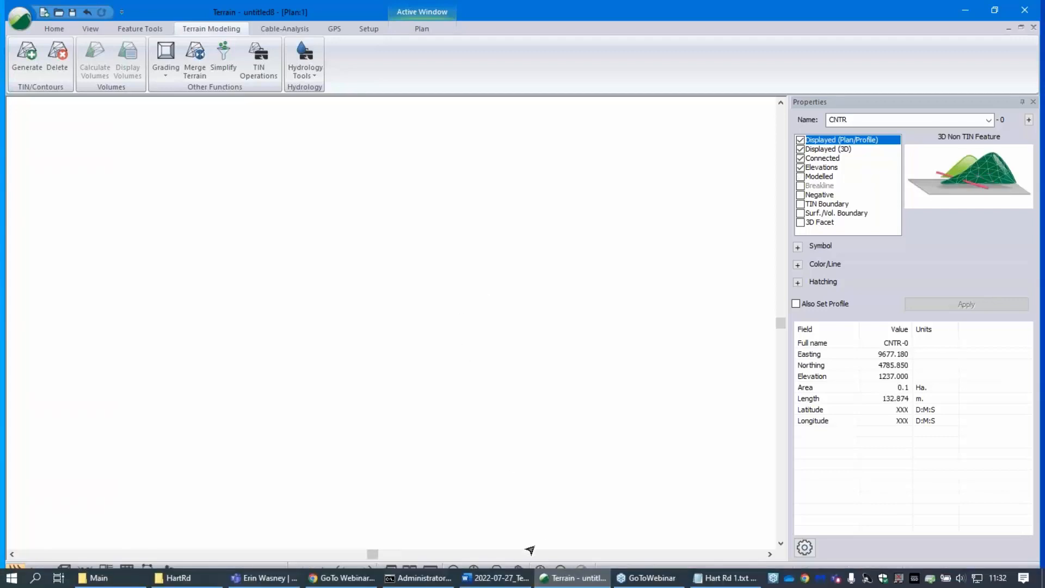
pyautogui.click(477, 569)
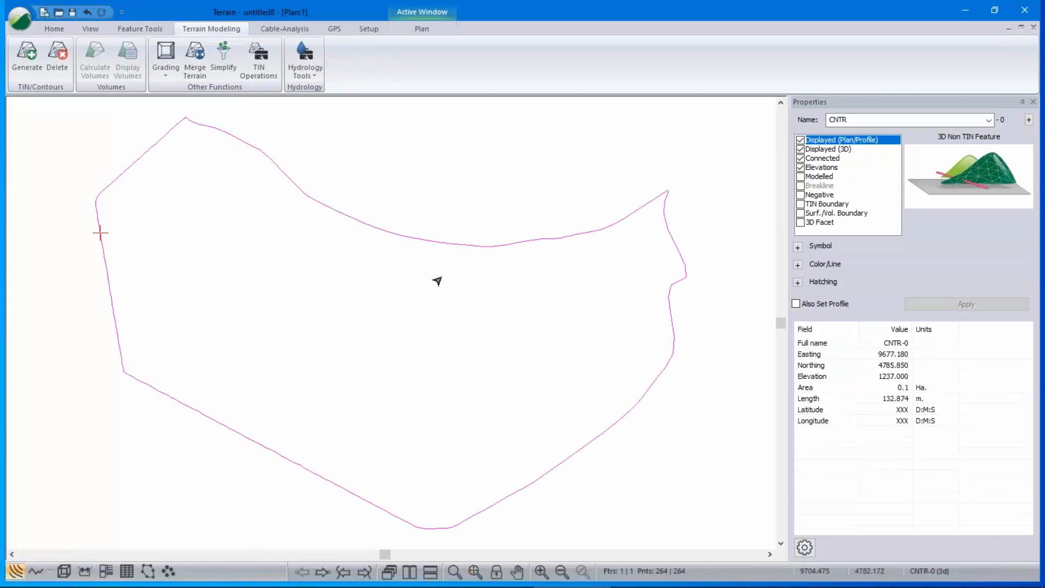
pyautogui.click(452, 247)
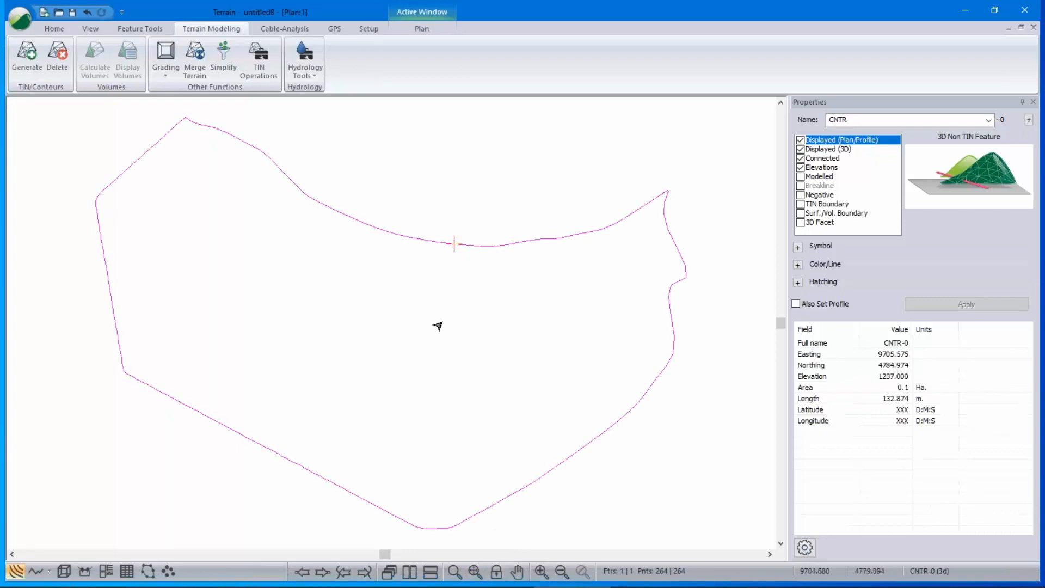
# Mark the selected contour as Modelled and rename it water.
pyautogui.click(800, 177)
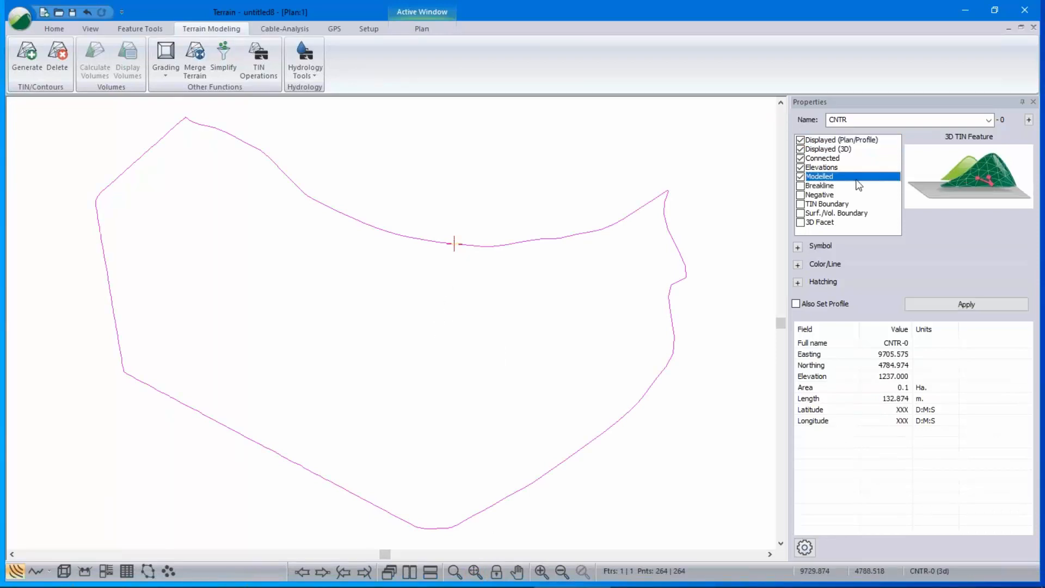
pyautogui.click(967, 304)
pyautogui.doubleClick(854, 120)
pyautogui.write('water')
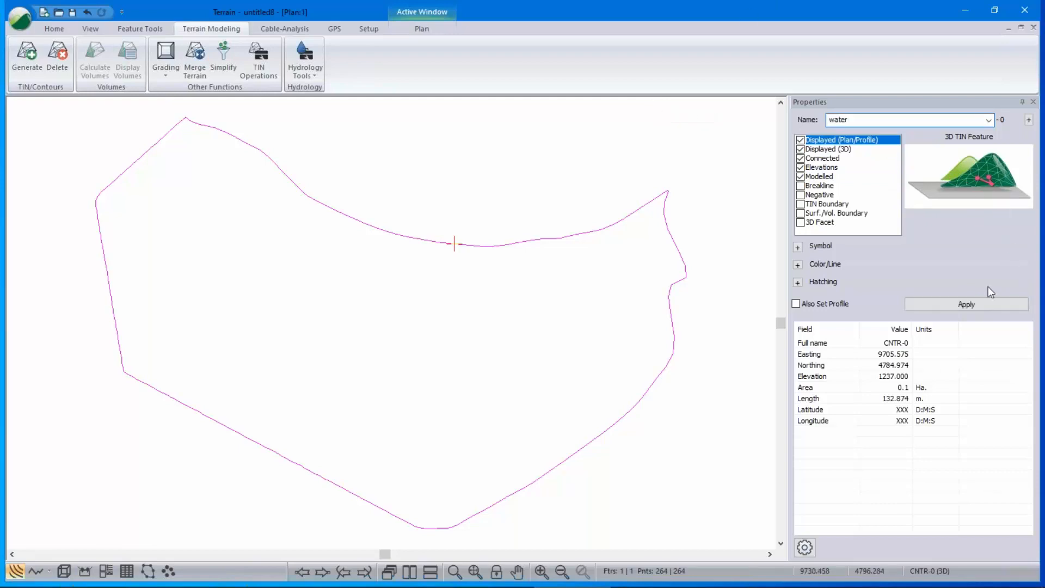
pyautogui.click(983, 301)
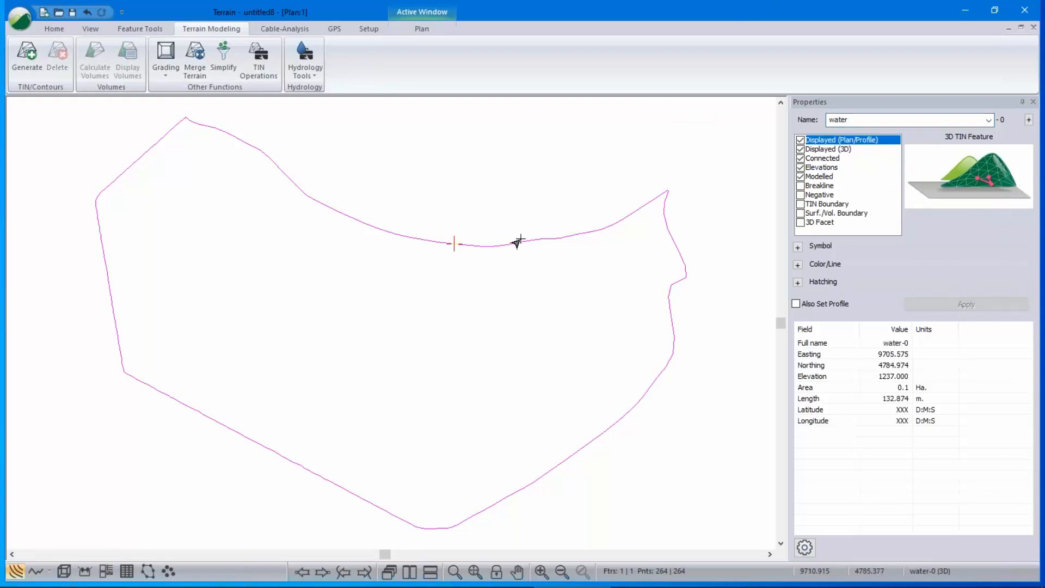
pyautogui.click(490, 261)
pyautogui.click(497, 249)
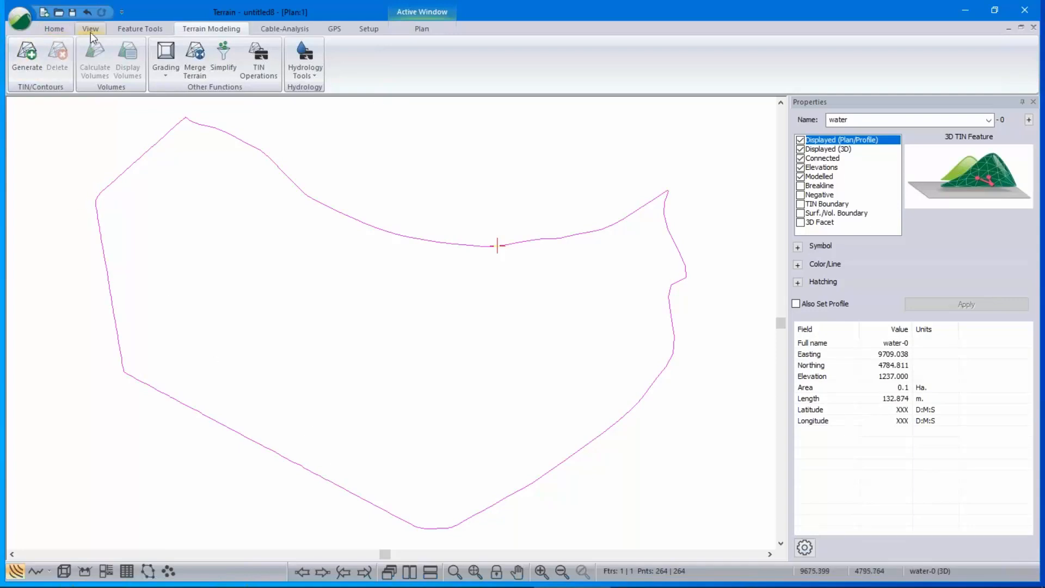
# Generate a TIN from the water contour with all triangles included and show the 3D view beside the plan.
pyautogui.click(27, 54)
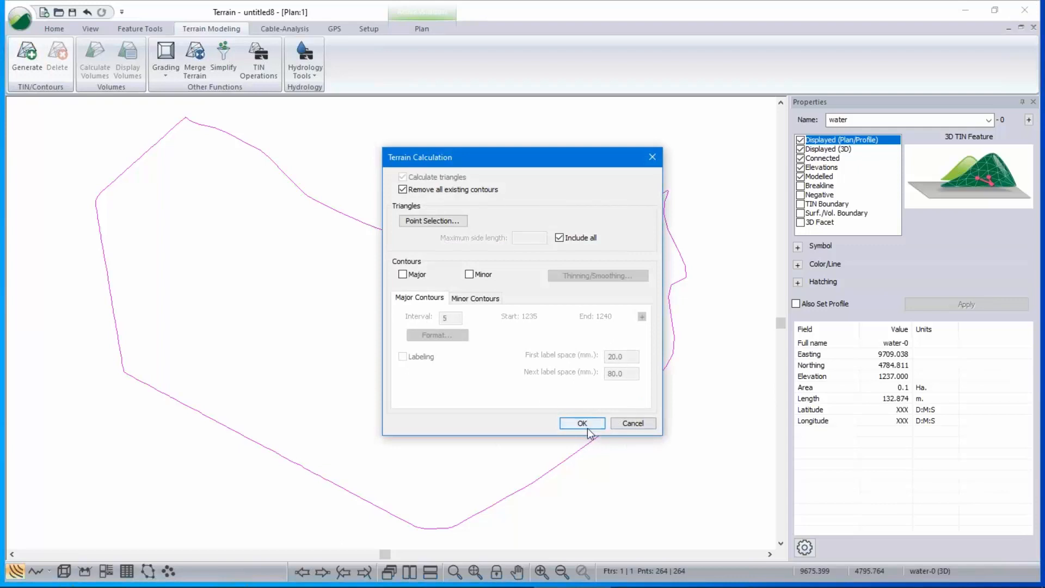
pyautogui.click(592, 427)
pyautogui.click(64, 571)
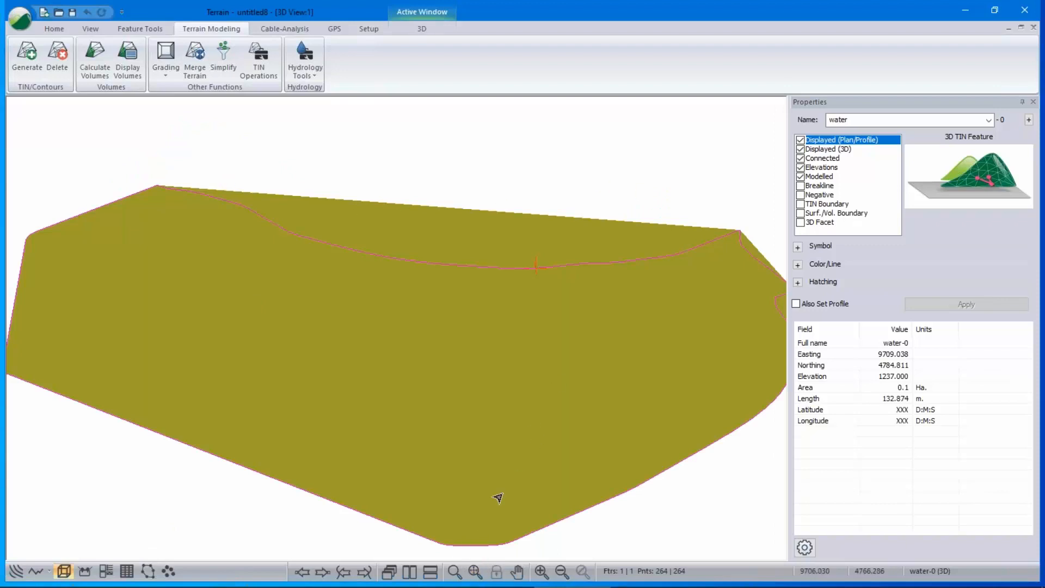
pyautogui.click(475, 571)
pyautogui.moveTo(527, 409); pyautogui.dragTo(504, 434)
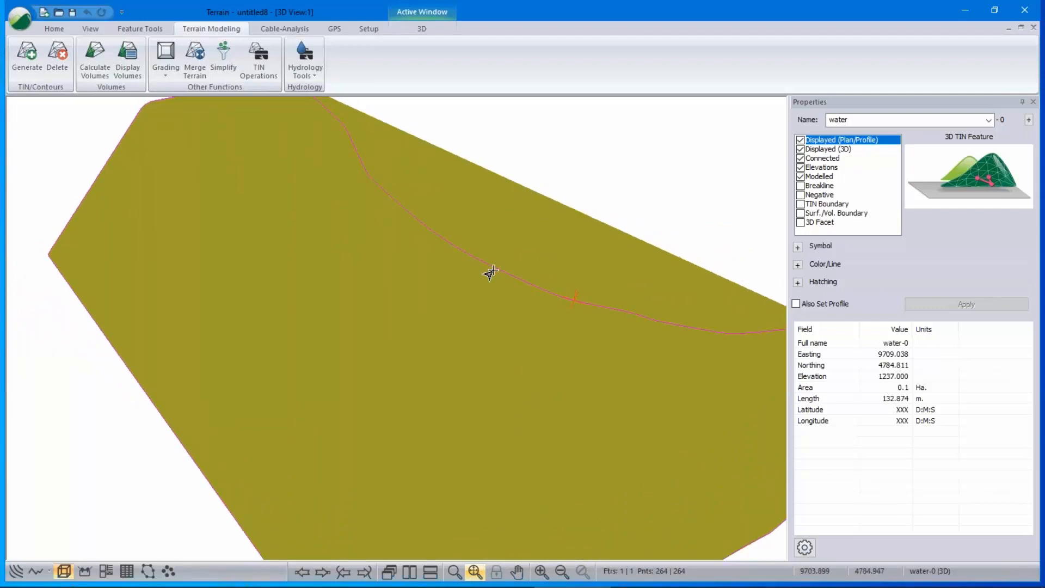
pyautogui.click(510, 579)
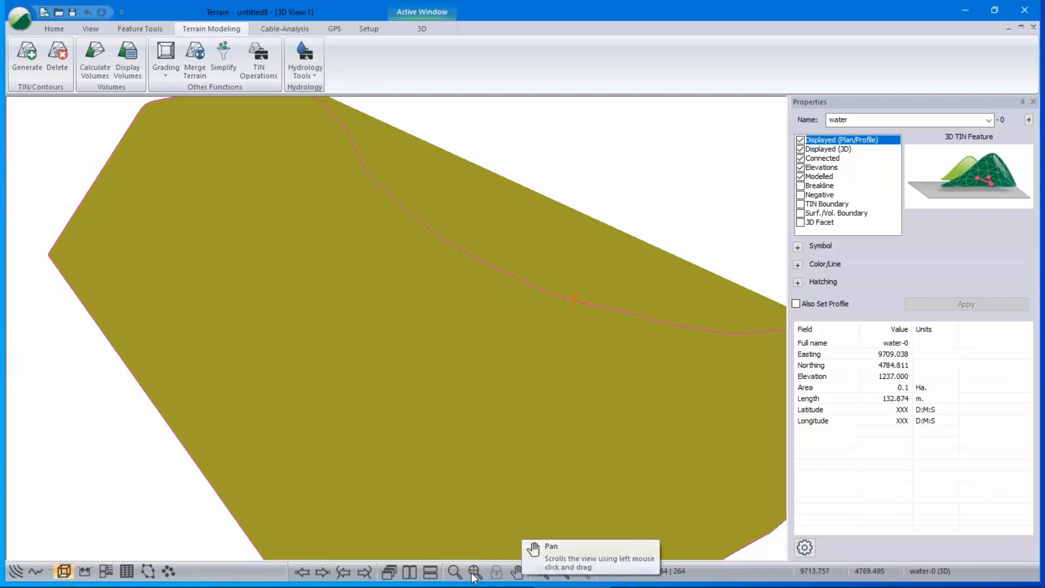
pyautogui.click(409, 571)
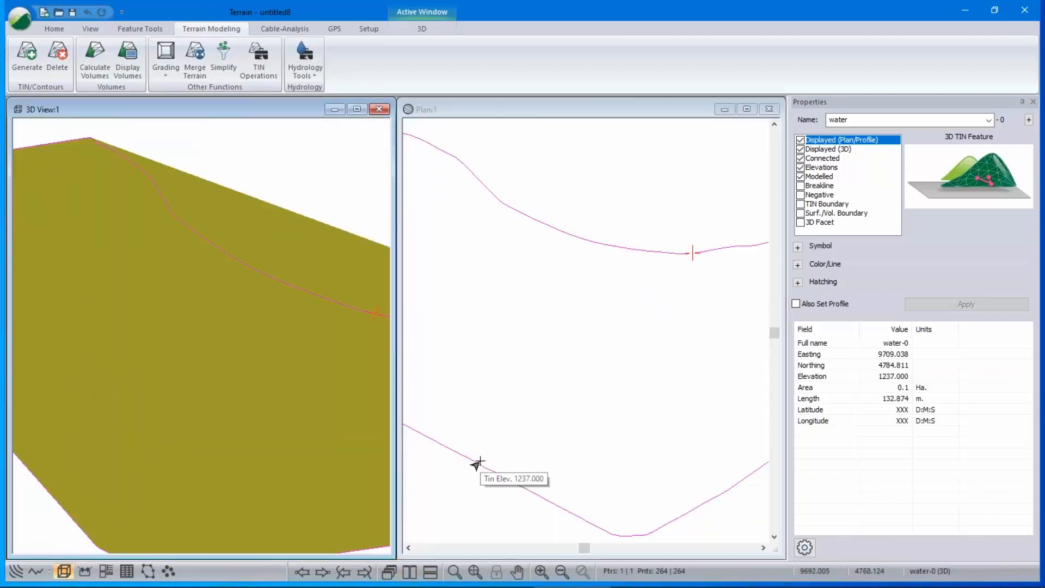
# Set the water contour as a TIN Boundary and regenerate the TIN so its triangles are clipped to the outline.
pyautogui.click(801, 205)
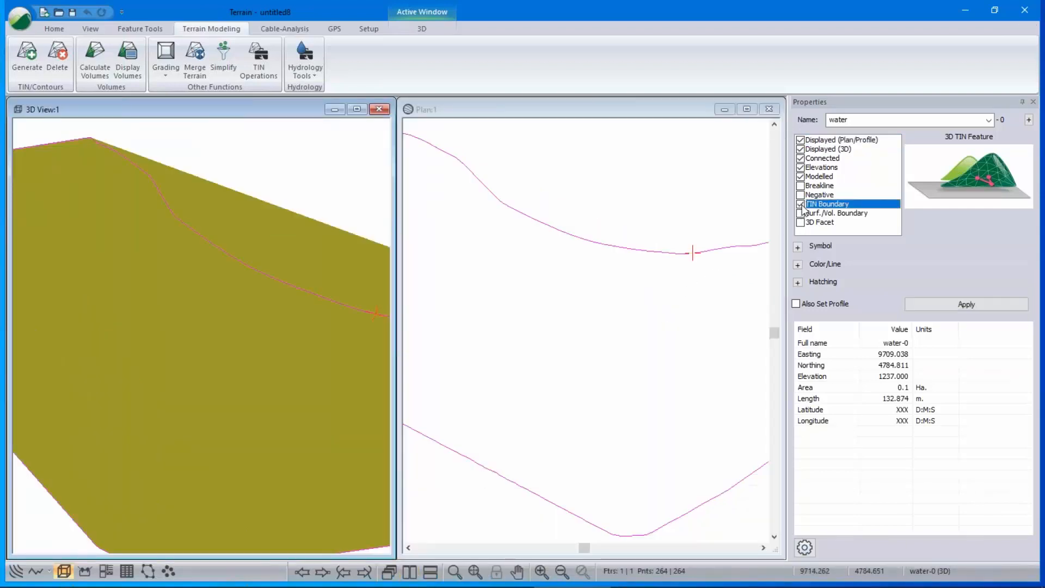
pyautogui.click(972, 303)
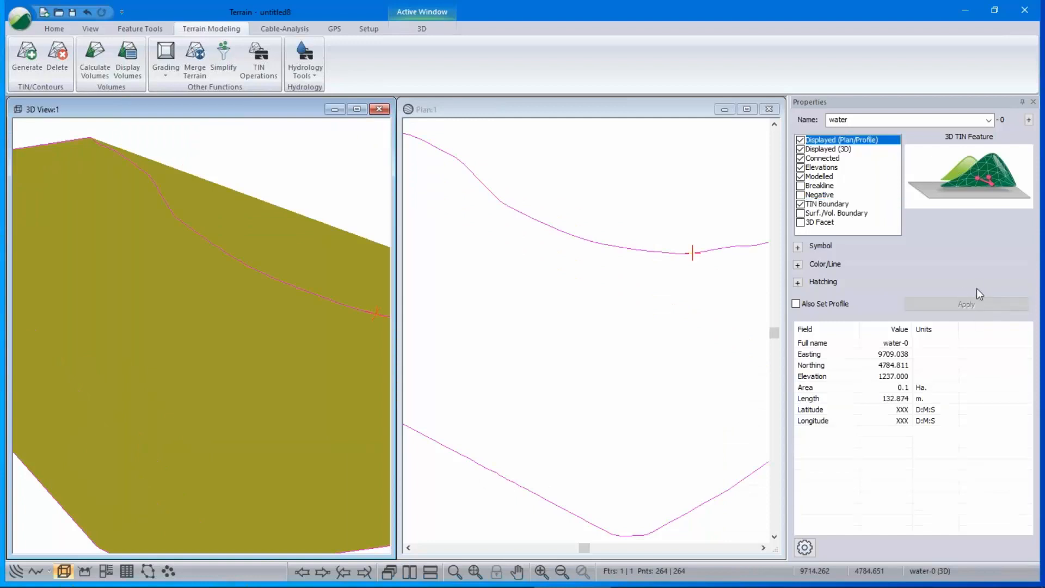
pyautogui.click(30, 67)
pyautogui.click(570, 423)
pyautogui.scroll(-6, 182, 305)
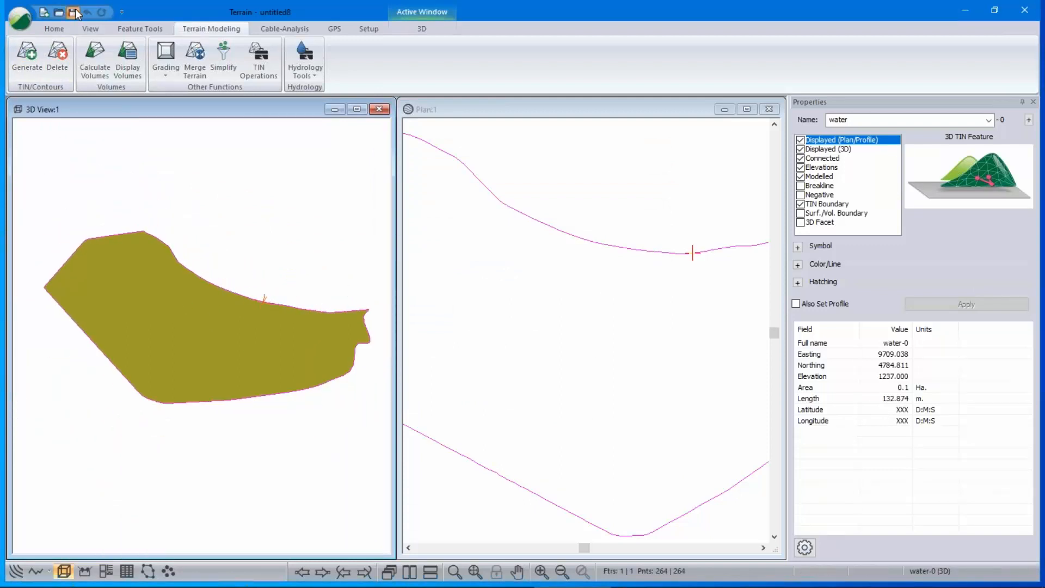
# Save the water surface model as water1237 in the 2022-07-27_webinar folder.
pyautogui.hotkey('ctrl', 's')
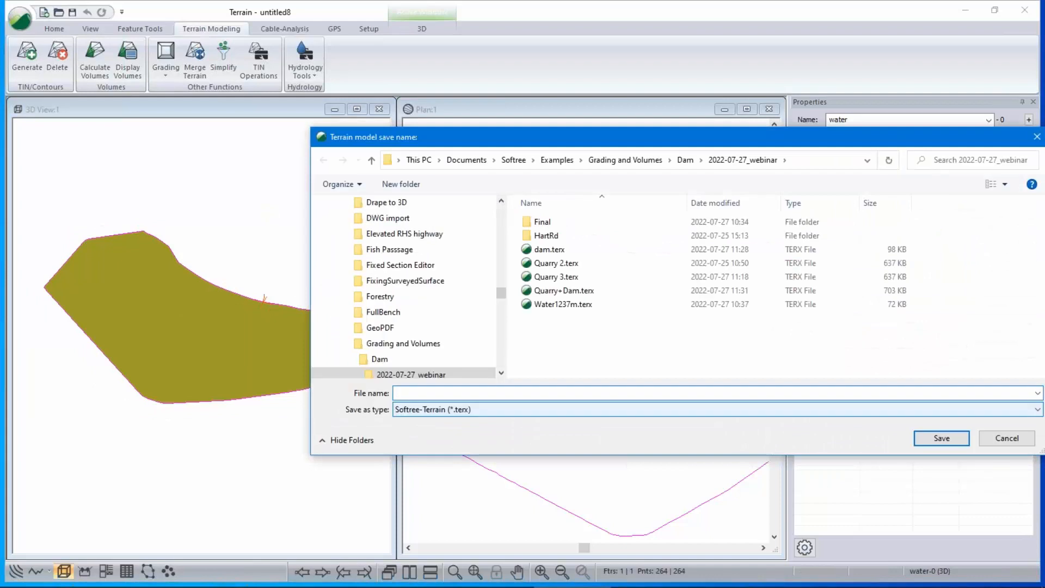
pyautogui.write('water1237')
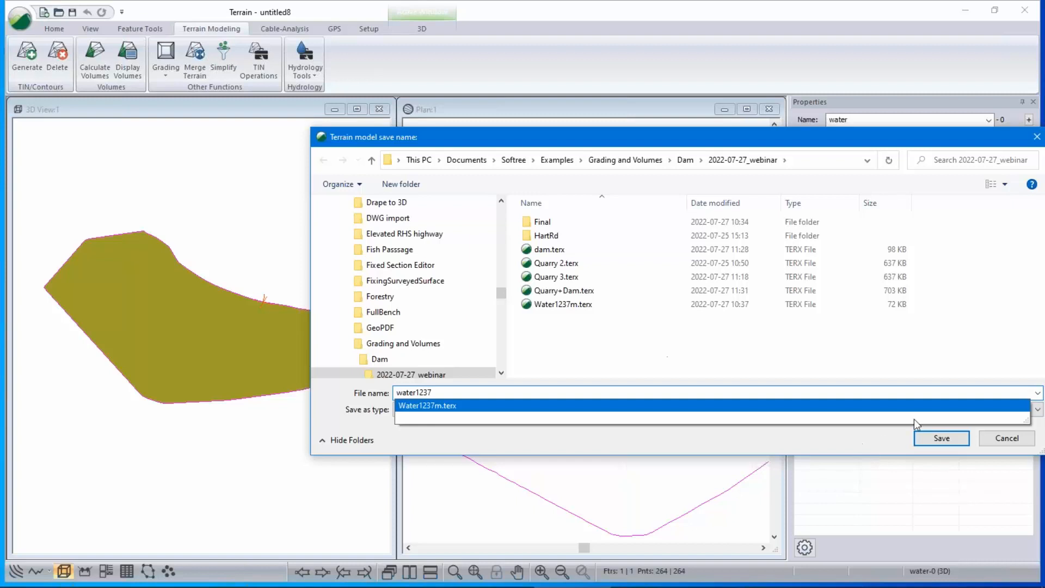
pyautogui.click(950, 439)
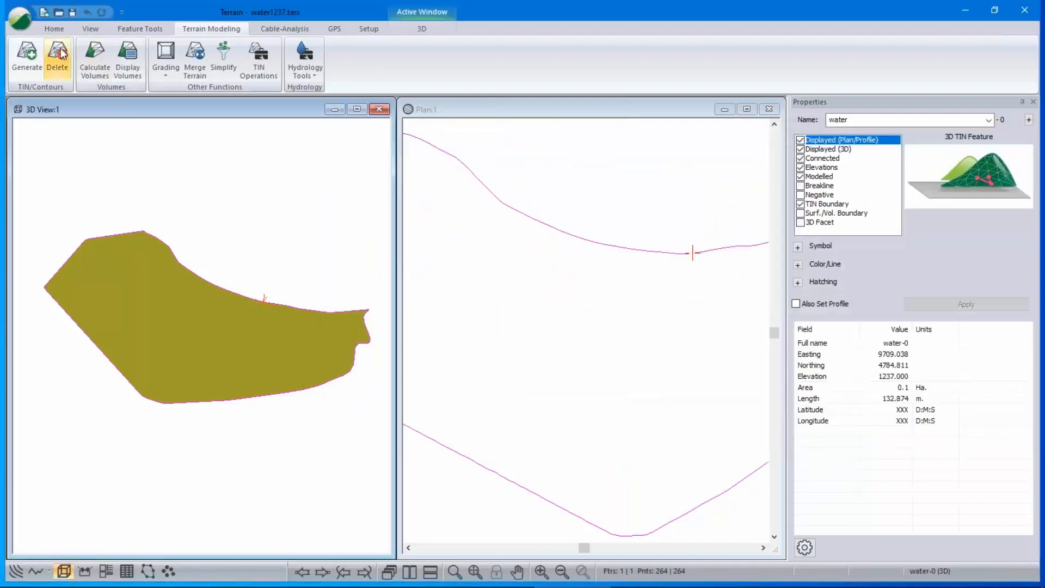
# Open dam.terx and add Water1237m.terx to the background files of its 3D view.
pyautogui.click(21, 18)
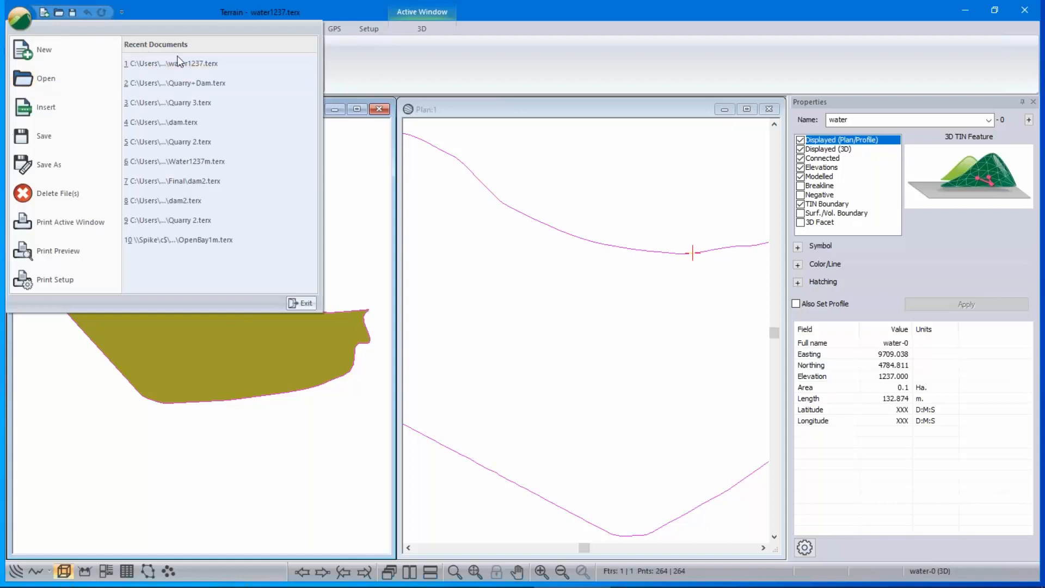
pyautogui.click(166, 126)
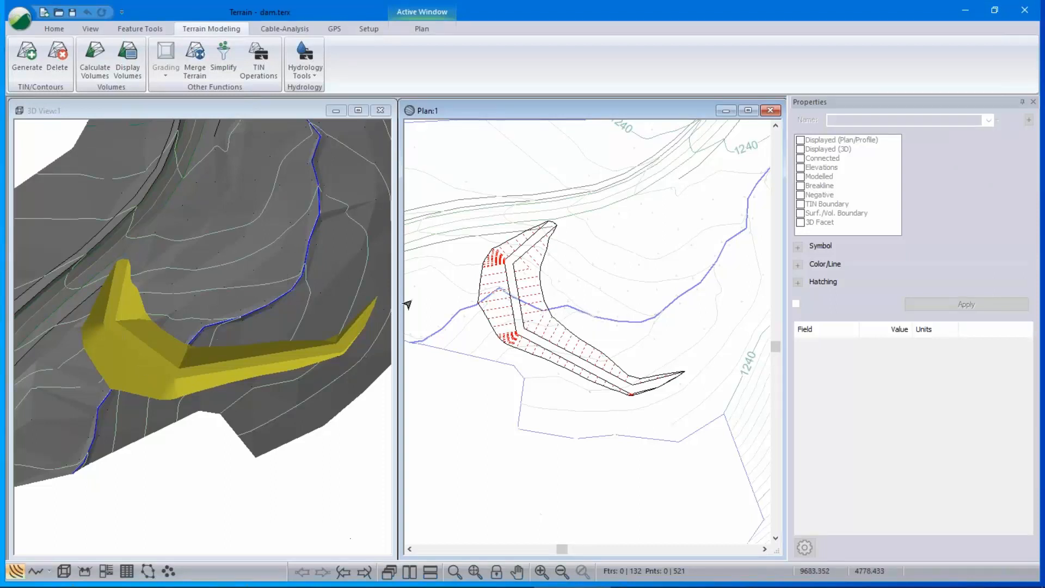
pyautogui.rightClick(198, 209)
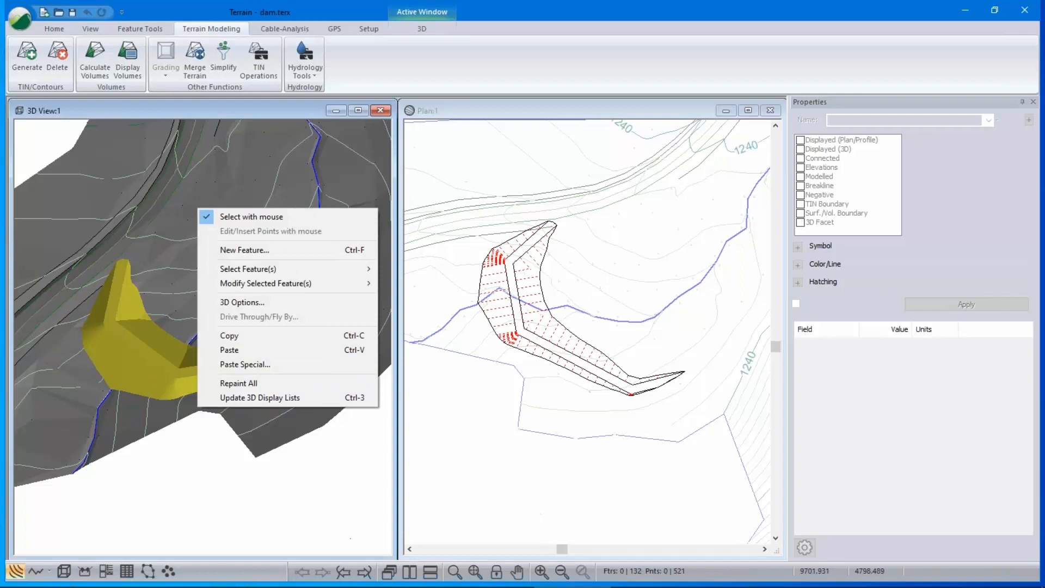
pyautogui.click(248, 303)
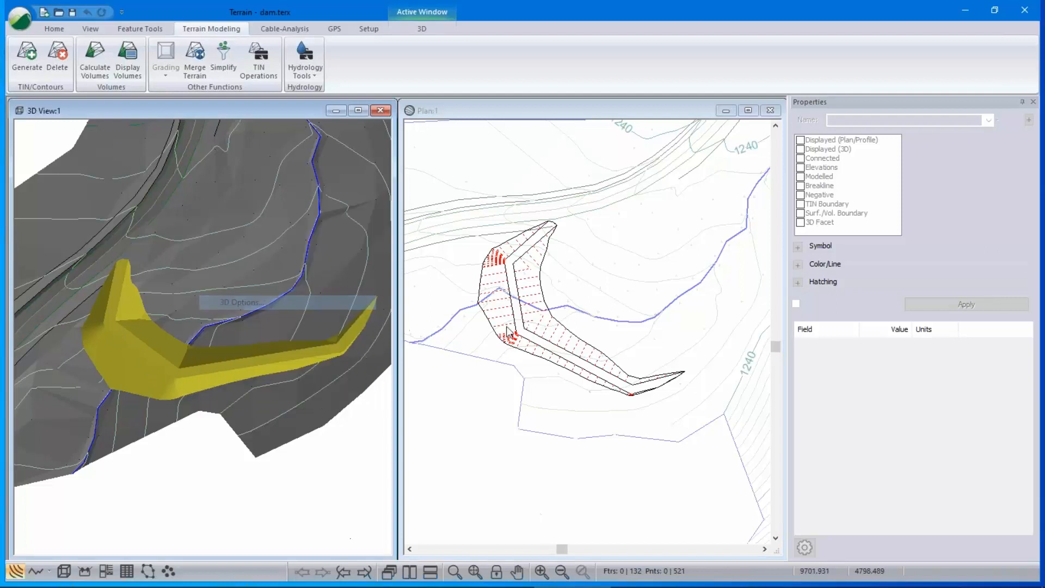
pyautogui.click(399, 385)
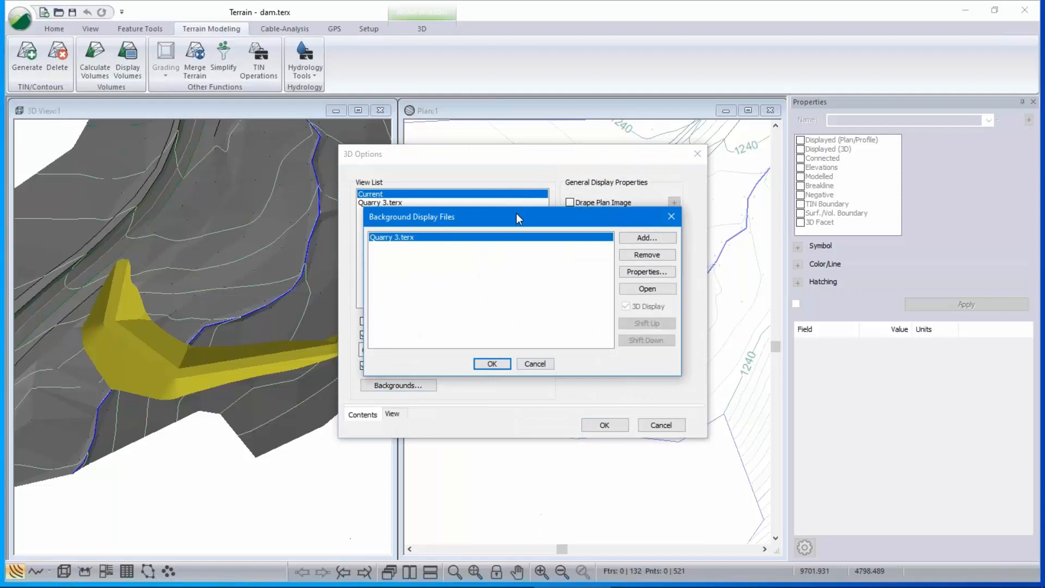
pyautogui.click(663, 238)
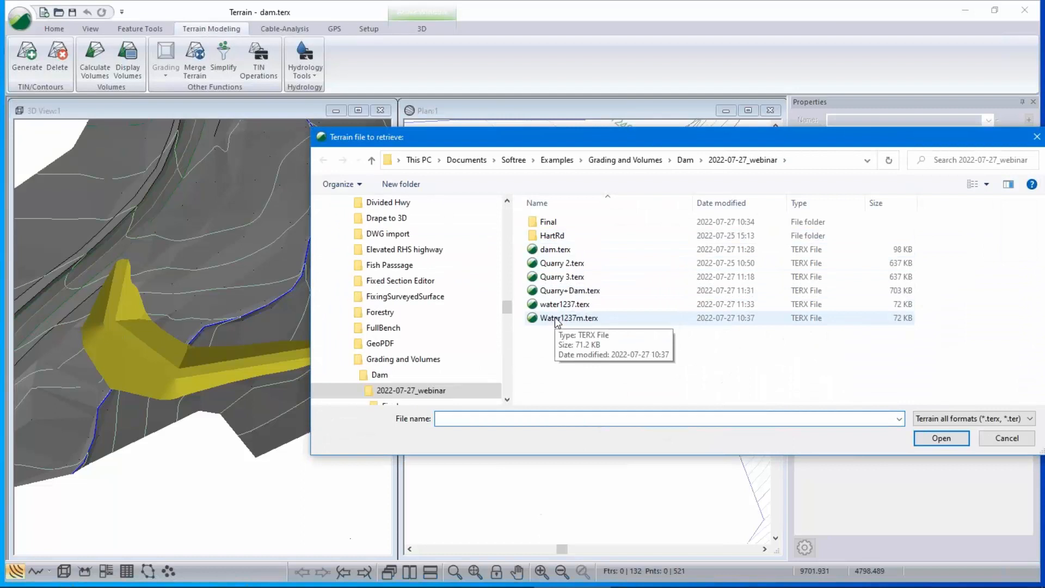
pyautogui.click(563, 304)
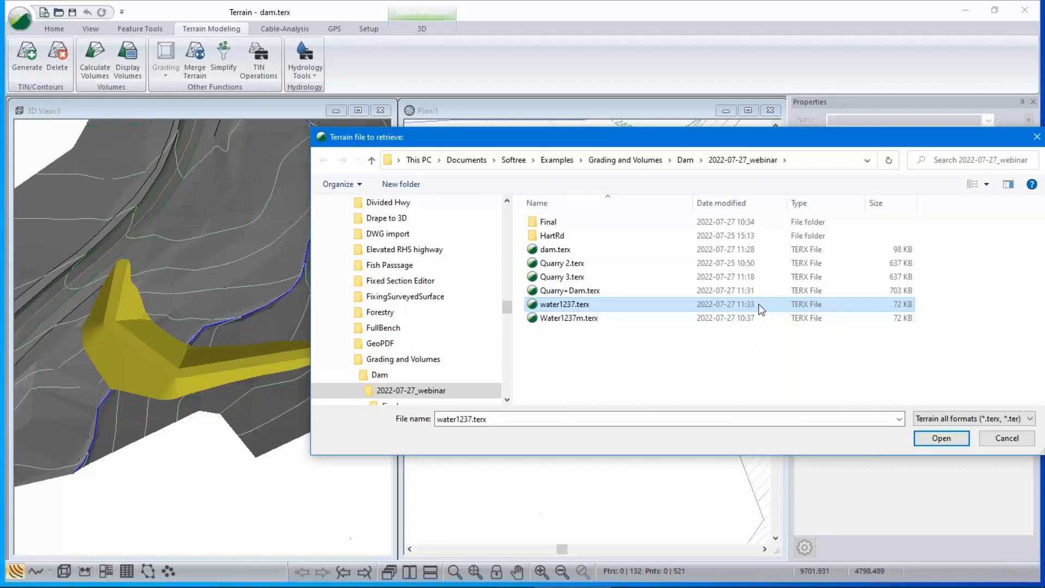
pyautogui.click(748, 319)
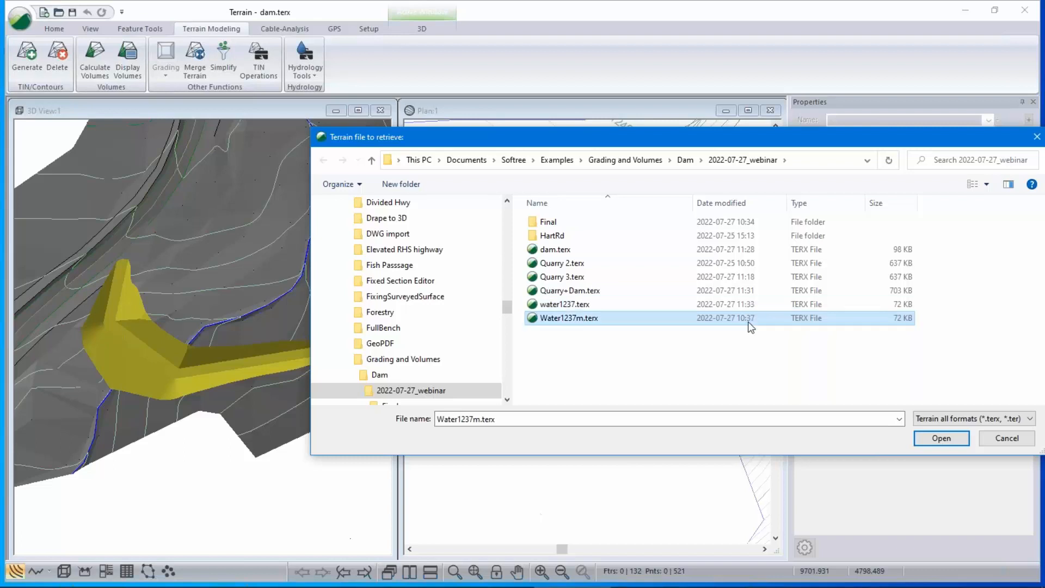
pyautogui.click(942, 438)
pyautogui.click(497, 363)
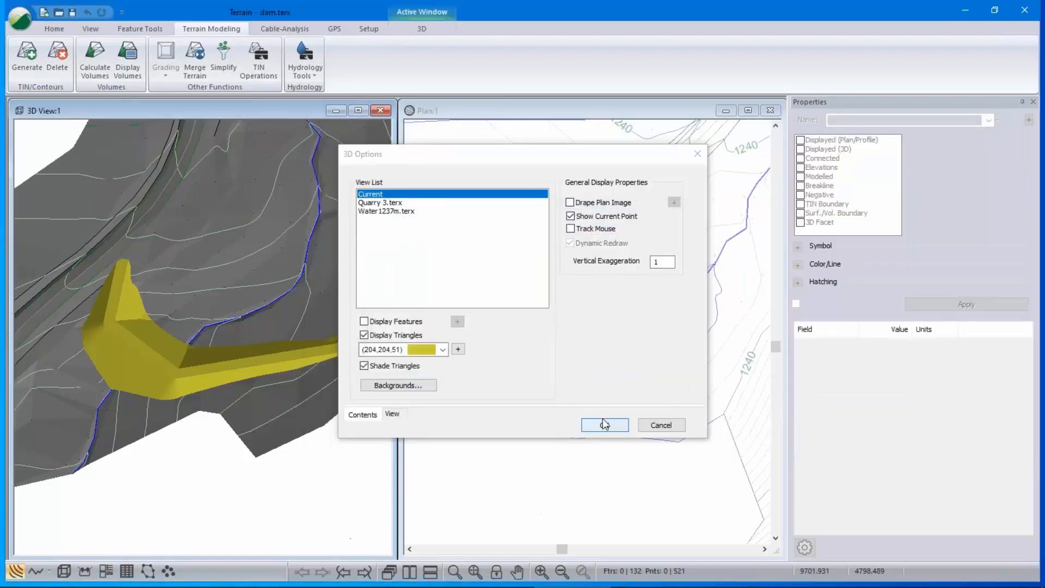
# Display the triangles of Water1237m.terx in blue (0,128,255) with an alpha channel of 100.
pyautogui.click(397, 212)
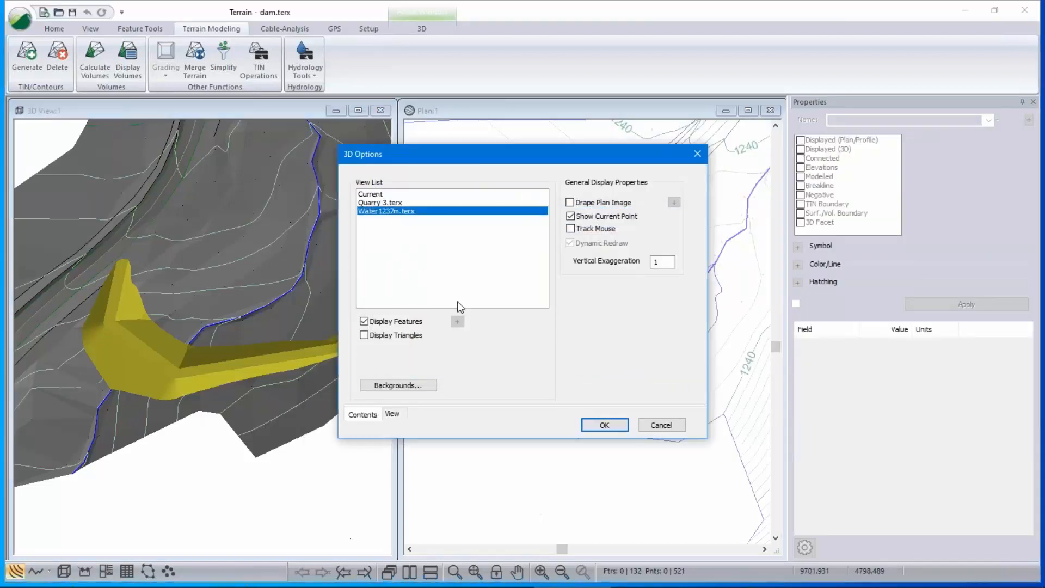
pyautogui.click(365, 336)
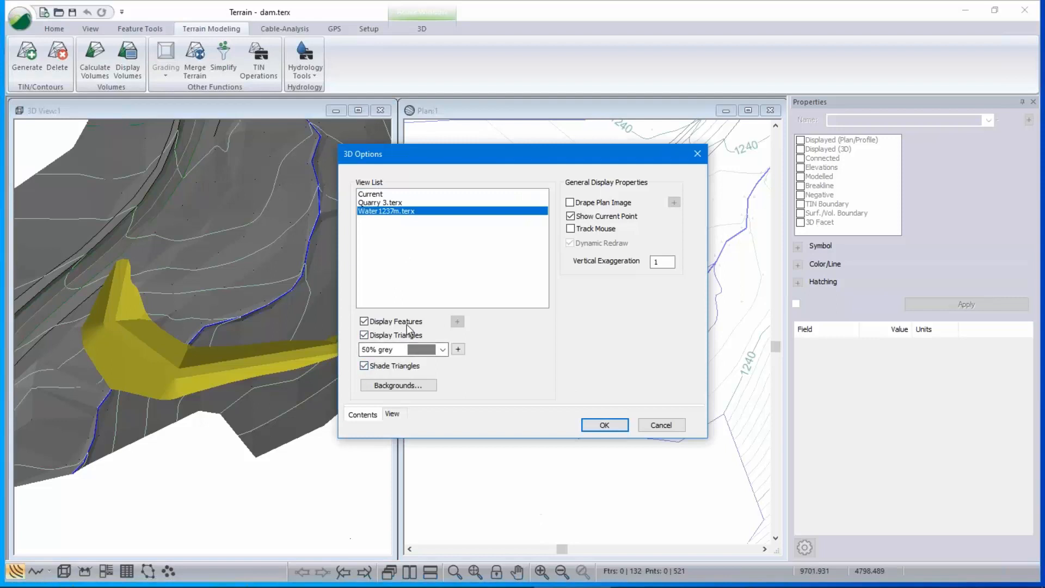
pyautogui.click(443, 349)
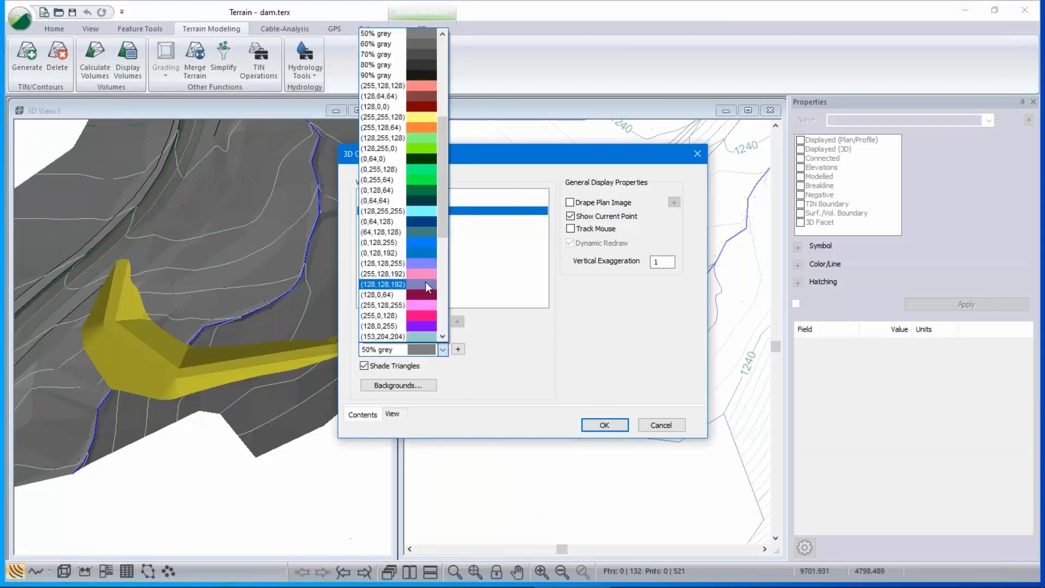
pyautogui.click(426, 243)
pyautogui.click(458, 350)
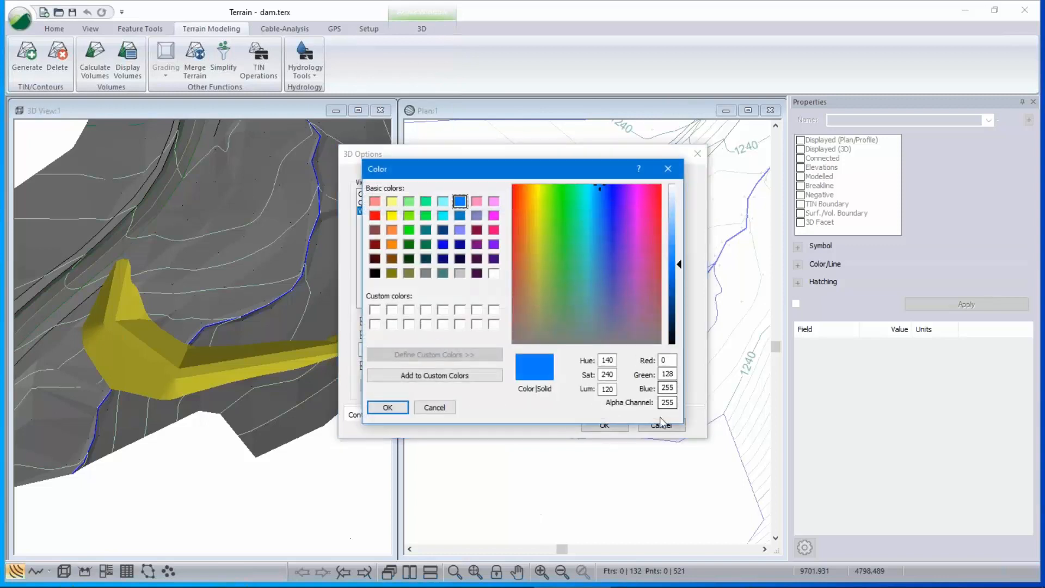
pyautogui.doubleClick(667, 402)
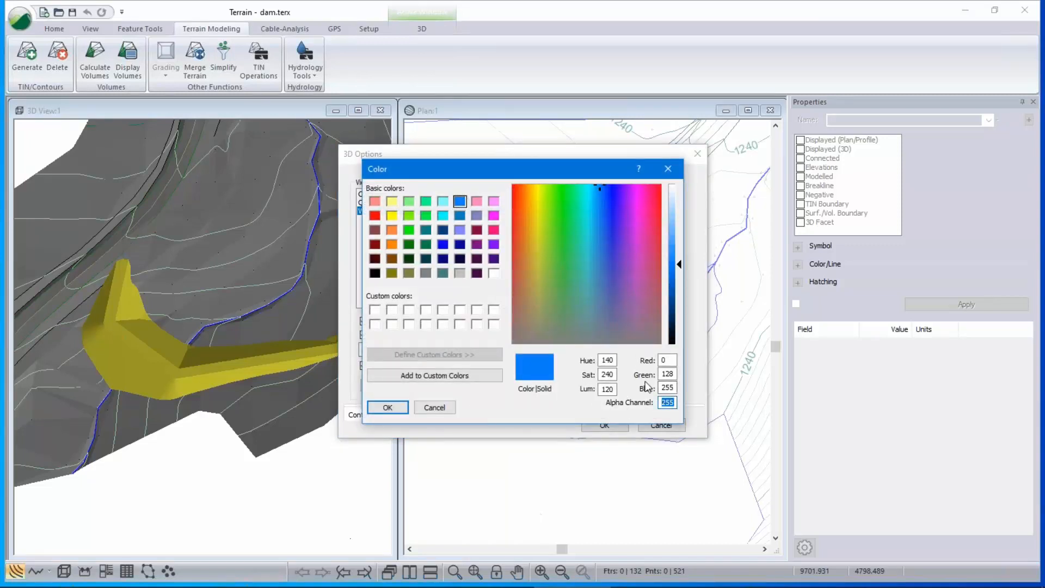
pyautogui.moveTo(534, 165); pyautogui.dragTo(815, 125)
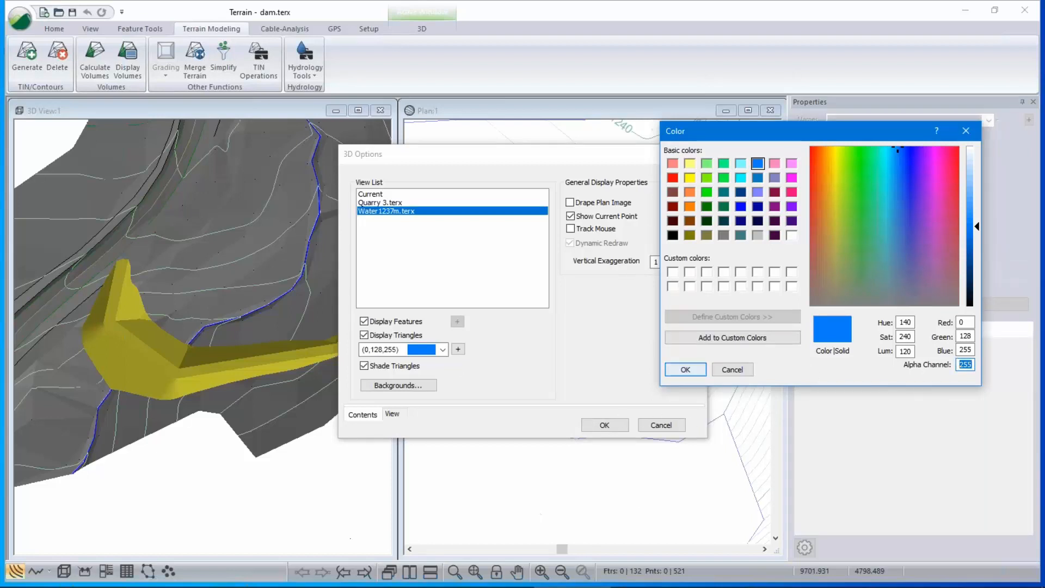
pyautogui.write('100')
pyautogui.click(686, 369)
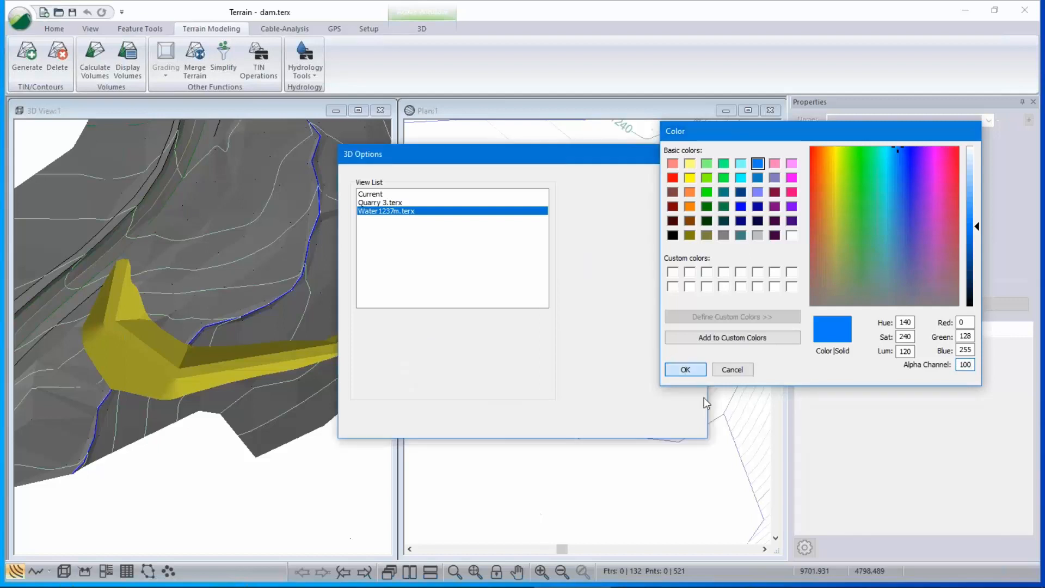
pyautogui.click(605, 426)
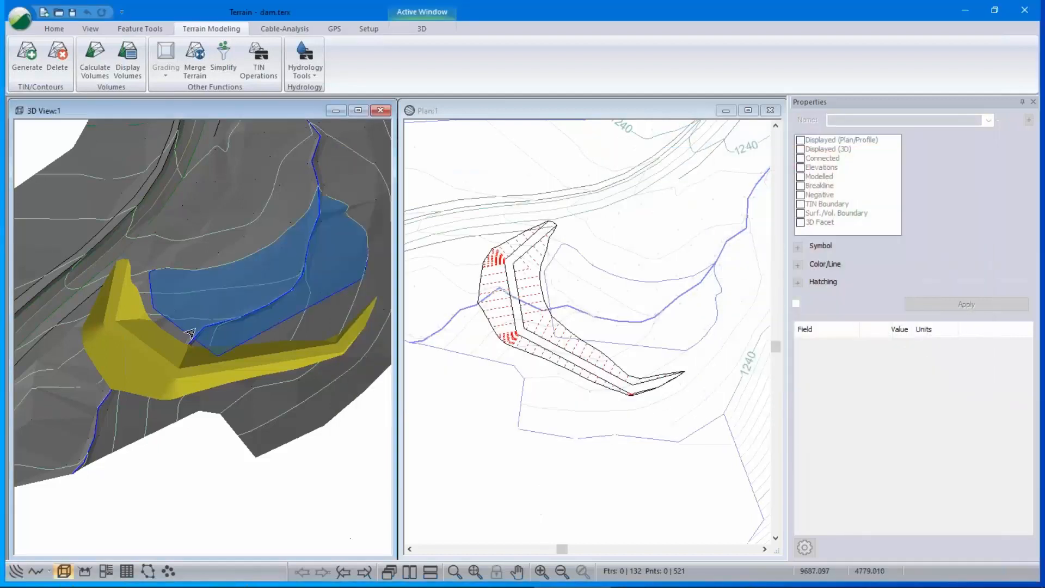
# Replace Water1237m.terx with water1237.terx from the 2022-07-27_webinar folder in the 3D view's background files.
pyautogui.rightClick(147, 252)
pyautogui.moveTo(185, 333)
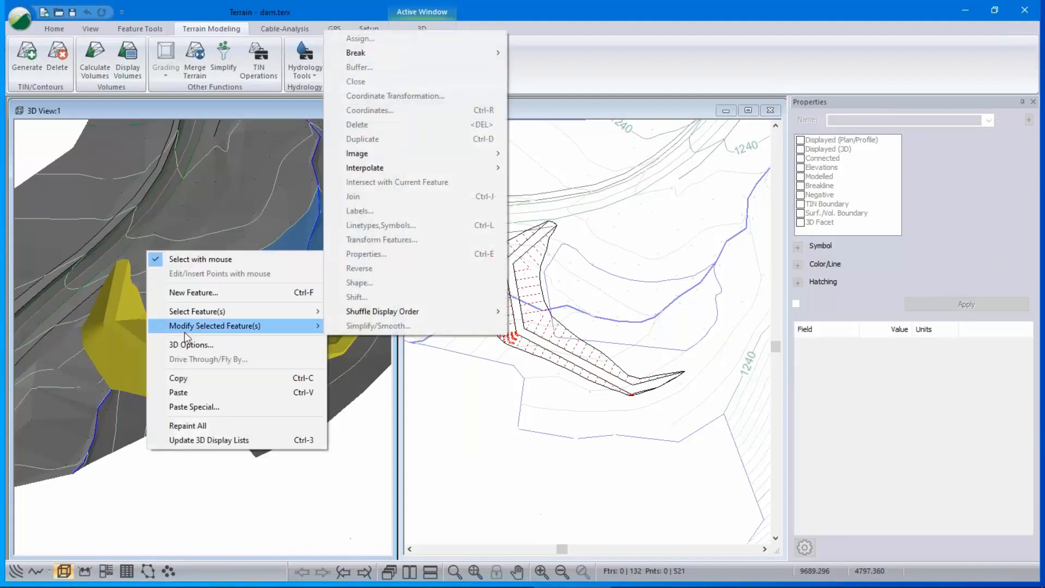
pyautogui.click(215, 345)
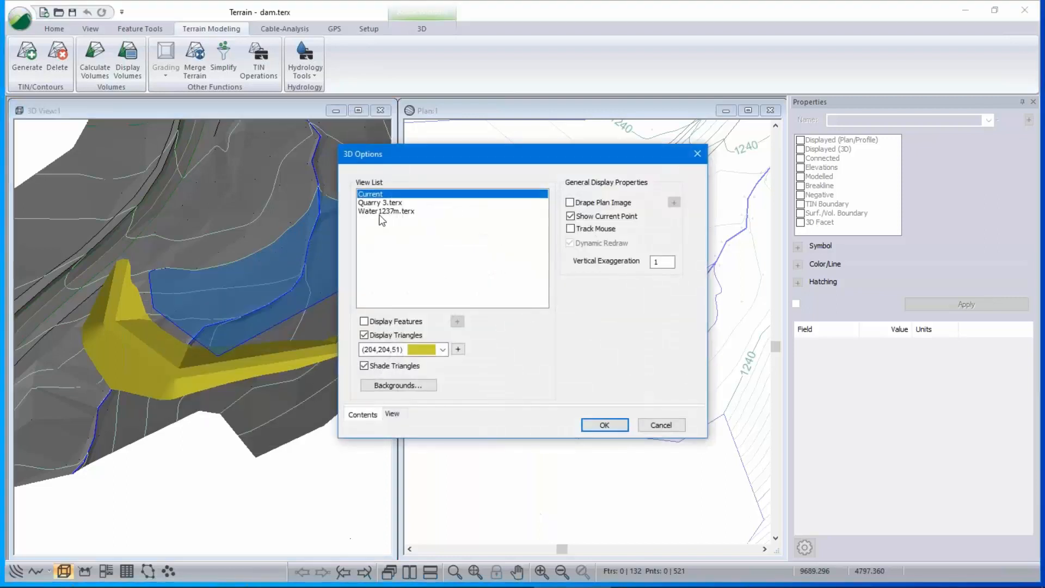
pyautogui.click(381, 387)
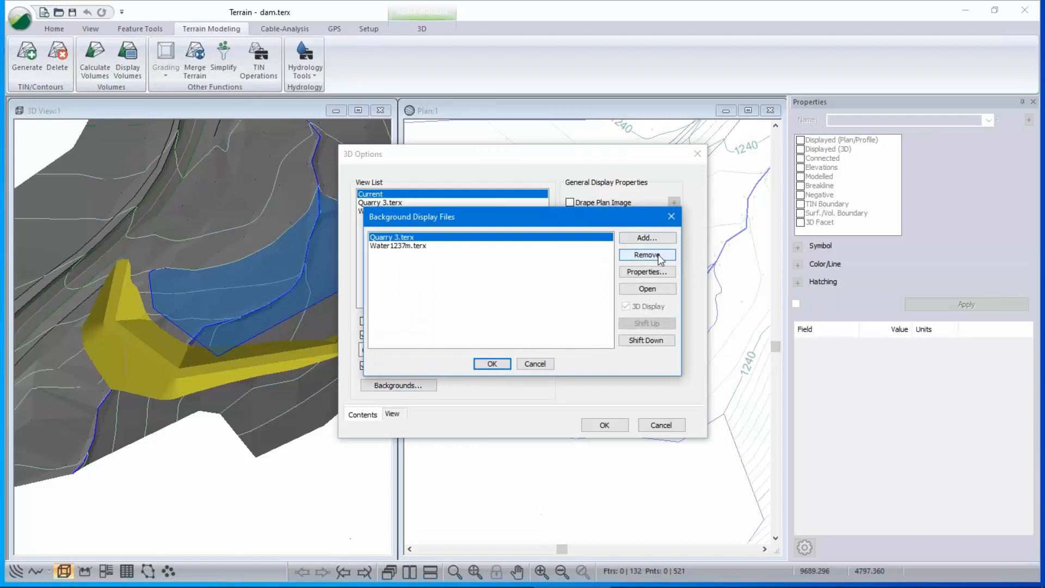
pyautogui.click(406, 245)
pyautogui.click(647, 254)
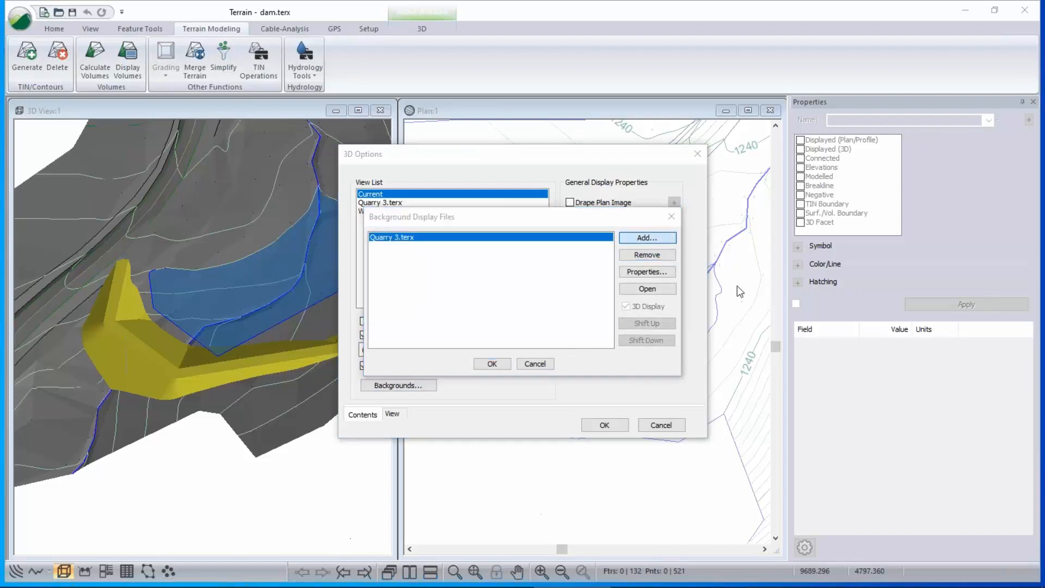
pyautogui.doubleClick(571, 302)
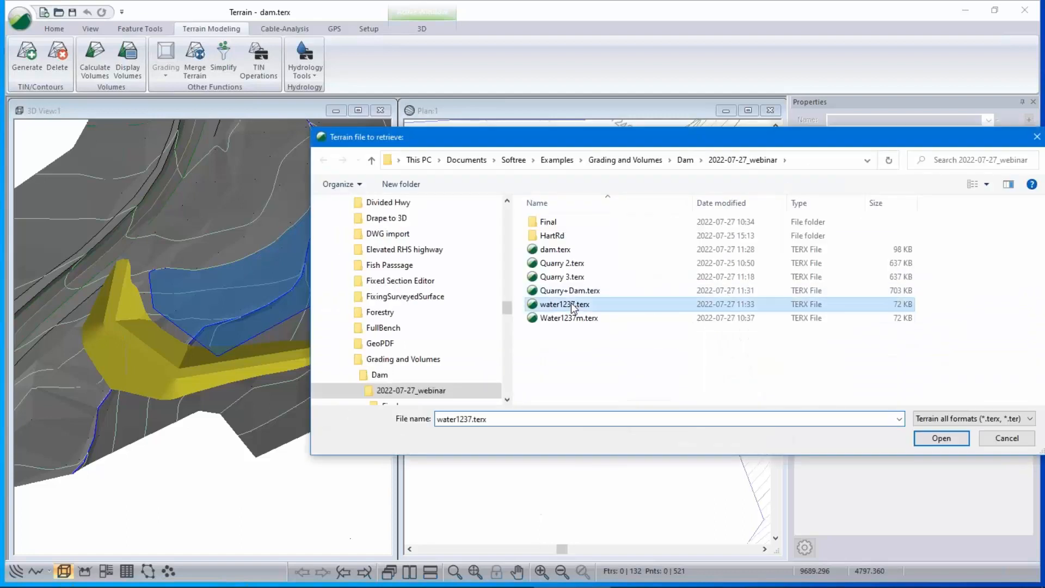
pyautogui.click(500, 364)
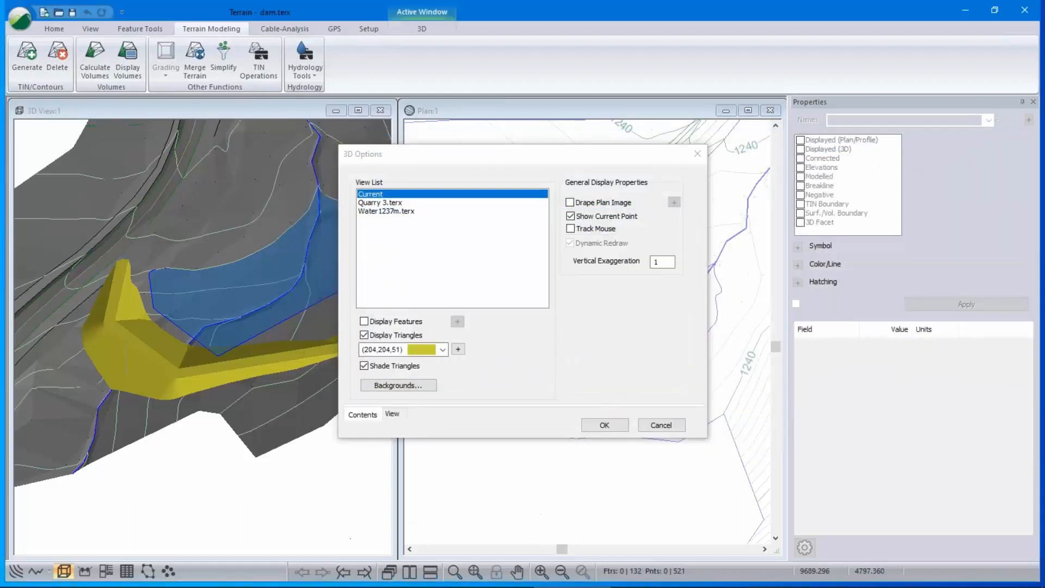
# Display the triangles of water1237.terx shaded in blue (0,128,255) with an alpha channel of 100.
pyautogui.click(391, 212)
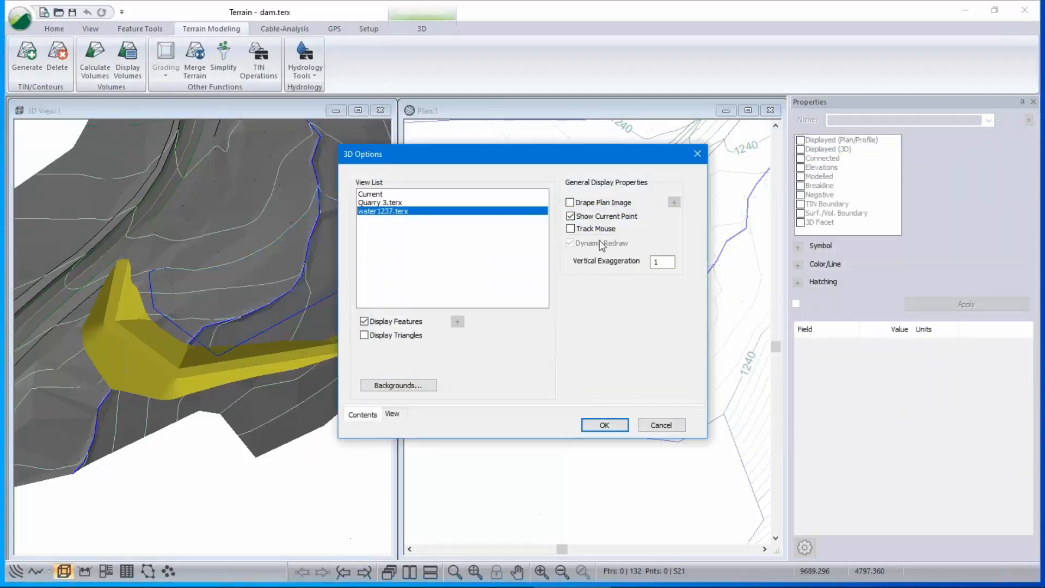
pyautogui.click(364, 335)
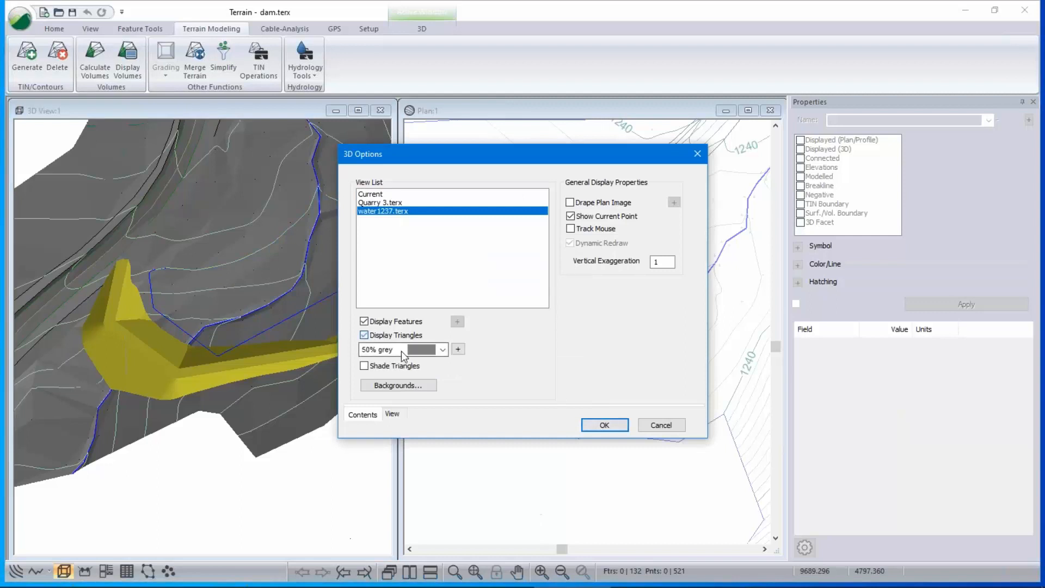
pyautogui.click(364, 366)
pyautogui.click(443, 349)
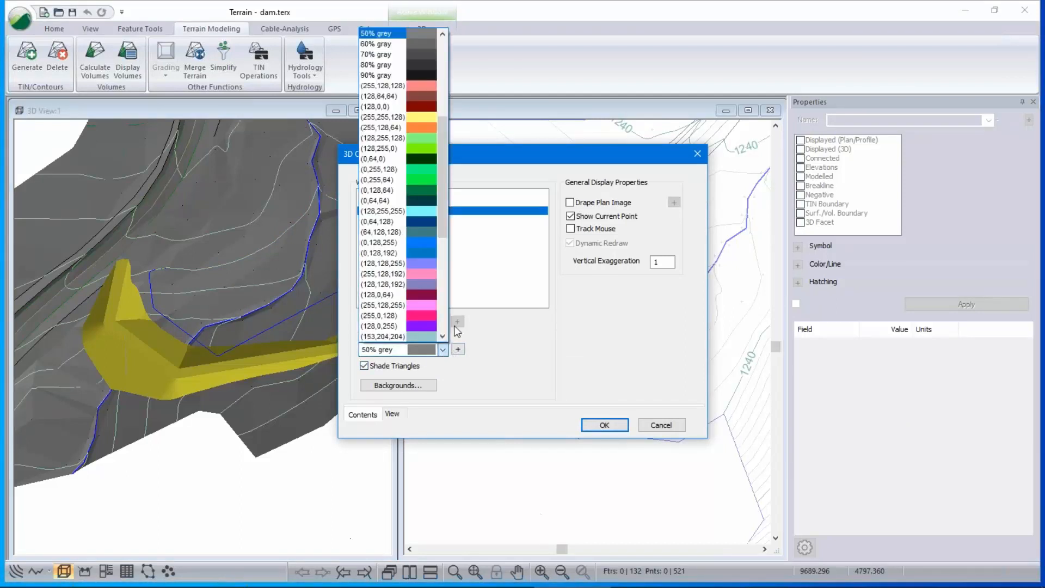
pyautogui.click(428, 247)
pyautogui.click(458, 349)
pyautogui.doubleClick(668, 401)
pyautogui.write('100')
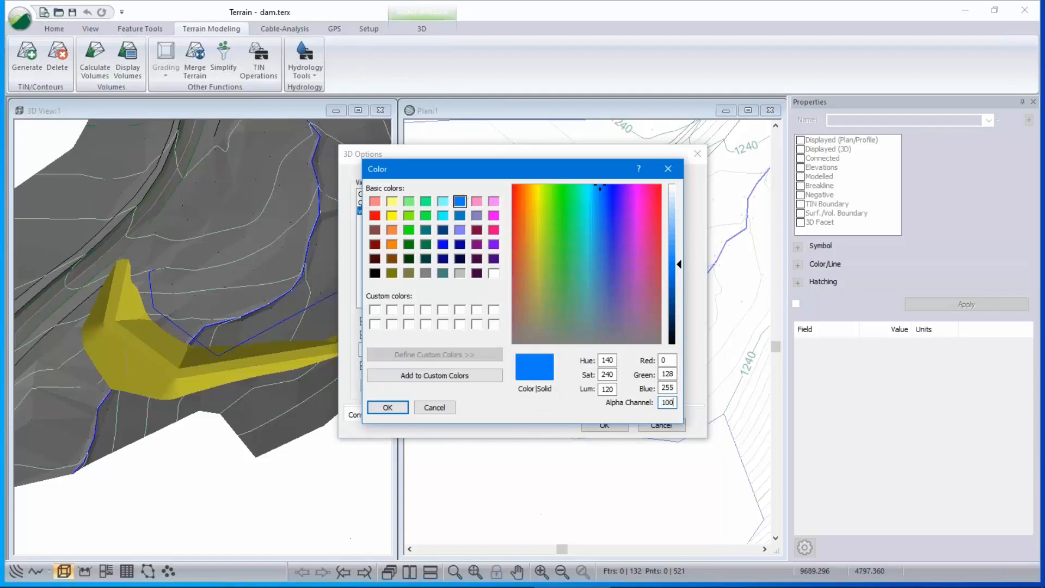
pyautogui.click(387, 407)
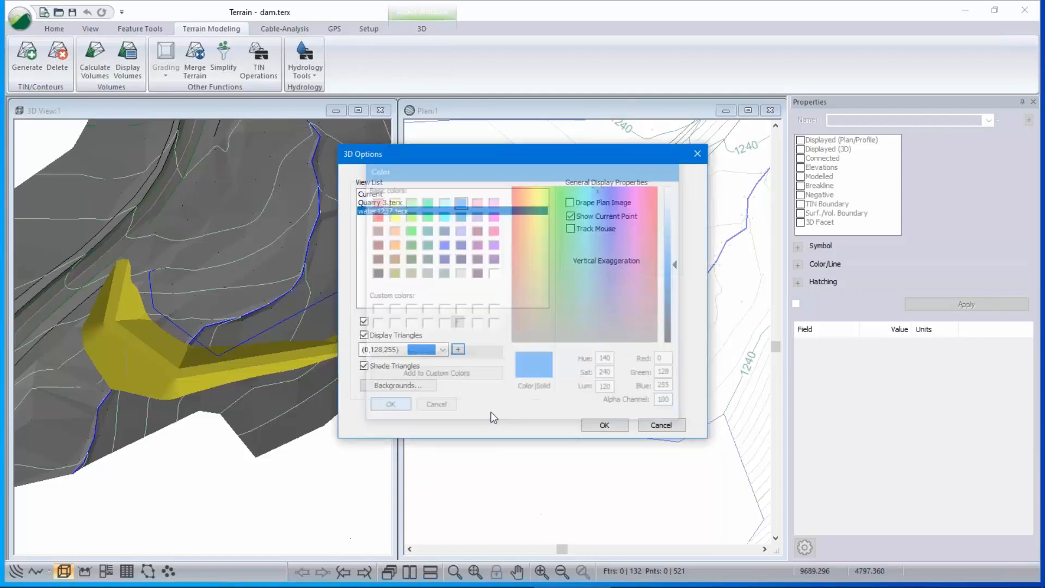
pyautogui.click(605, 426)
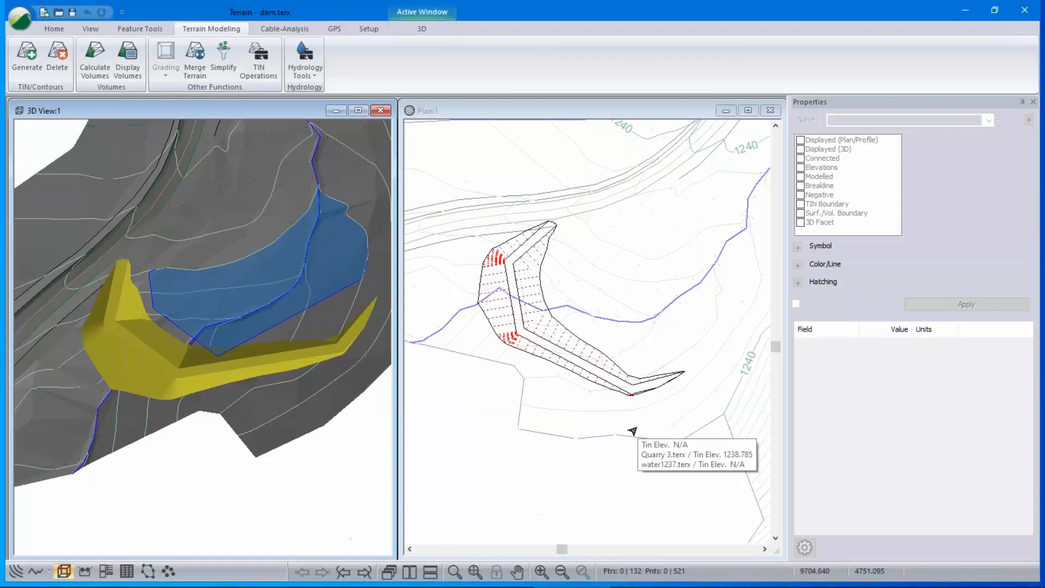
# Open dam2.terx from the Final folder, listing all Terrain formats.
pyautogui.scroll(-2, 294, 384)
pyautogui.moveTo(294, 385); pyautogui.dragTo(287, 359)
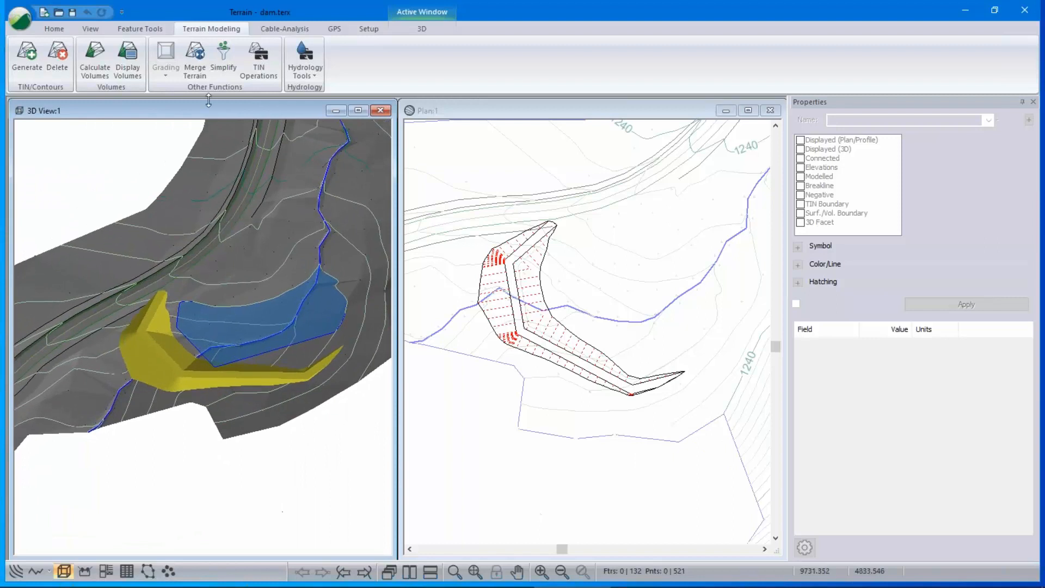
pyautogui.click(16, 25)
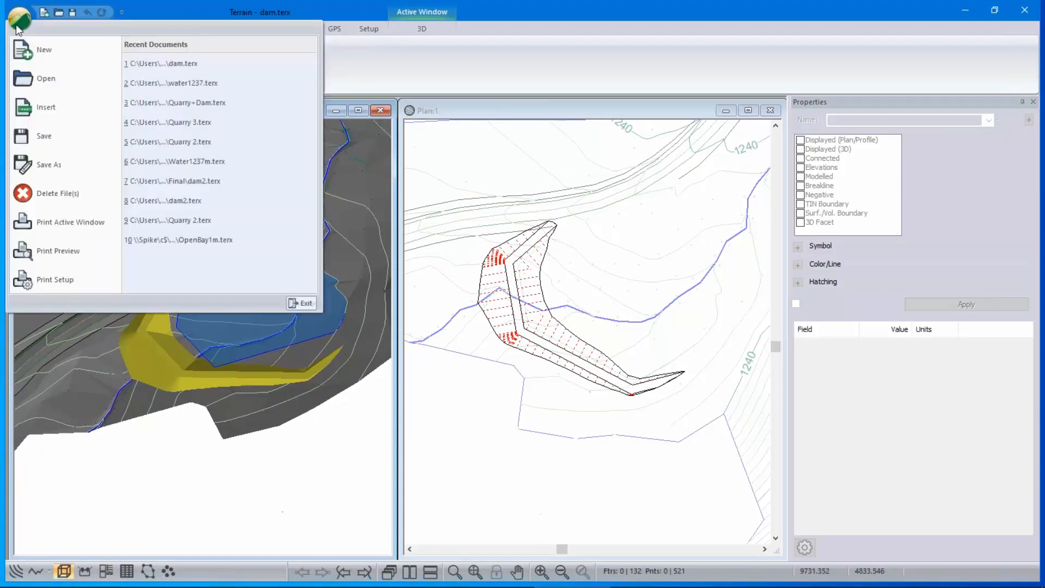
pyautogui.click(67, 86)
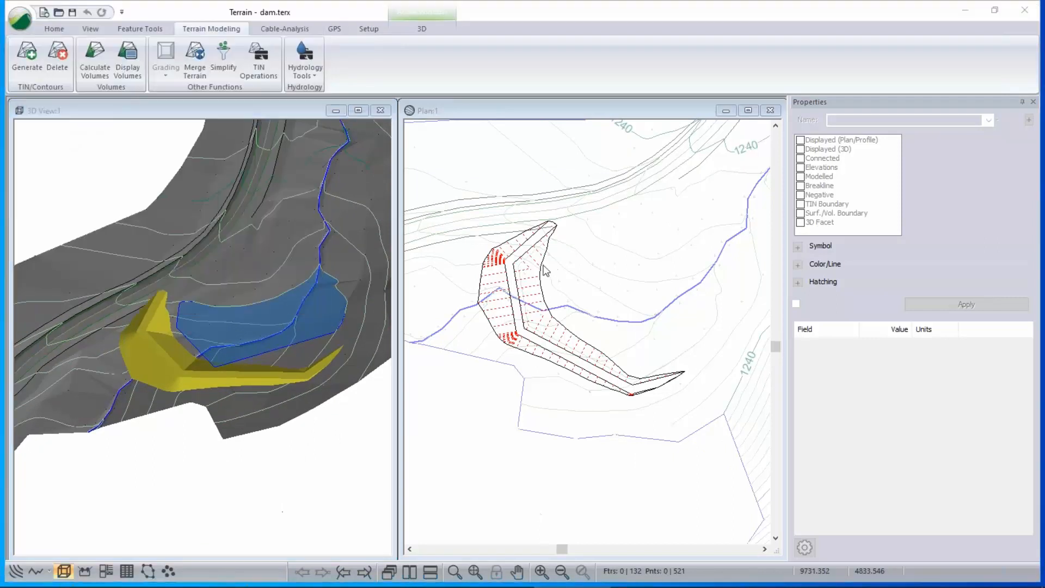
pyautogui.doubleClick(550, 221)
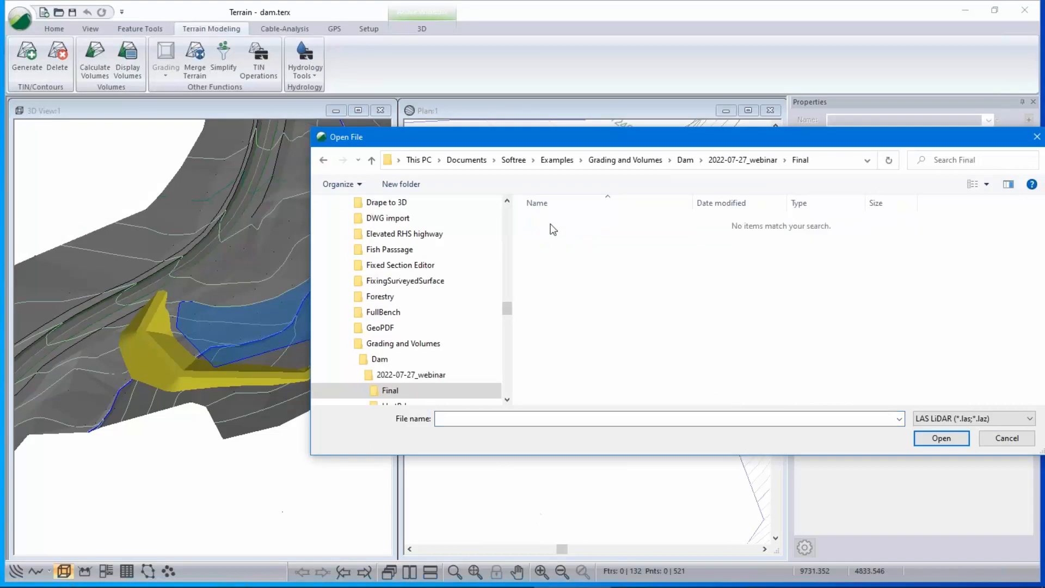
pyautogui.click(961, 419)
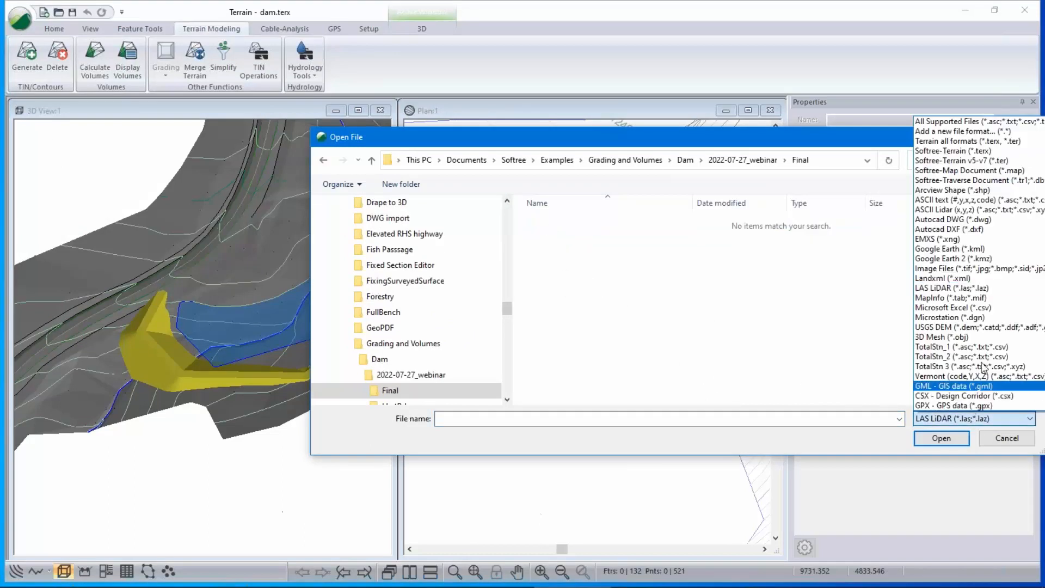
pyautogui.click(953, 141)
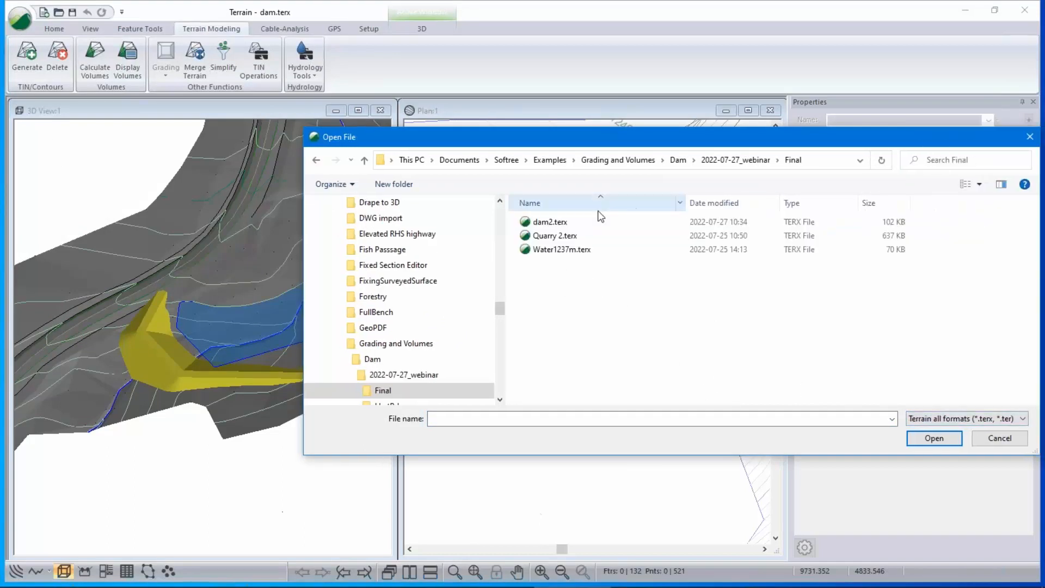
pyautogui.click(550, 222)
pyautogui.click(934, 438)
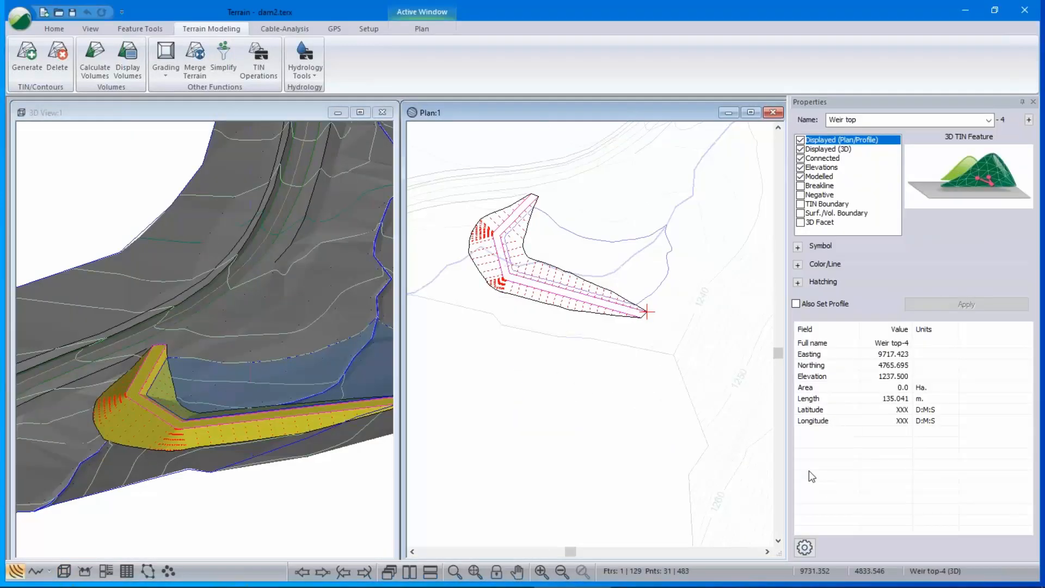
# Examine the dam's weir top and the transparent water surface behind it in 3D, leaving no feature selected.
pyautogui.moveTo(225, 404); pyautogui.dragTo(227, 440)
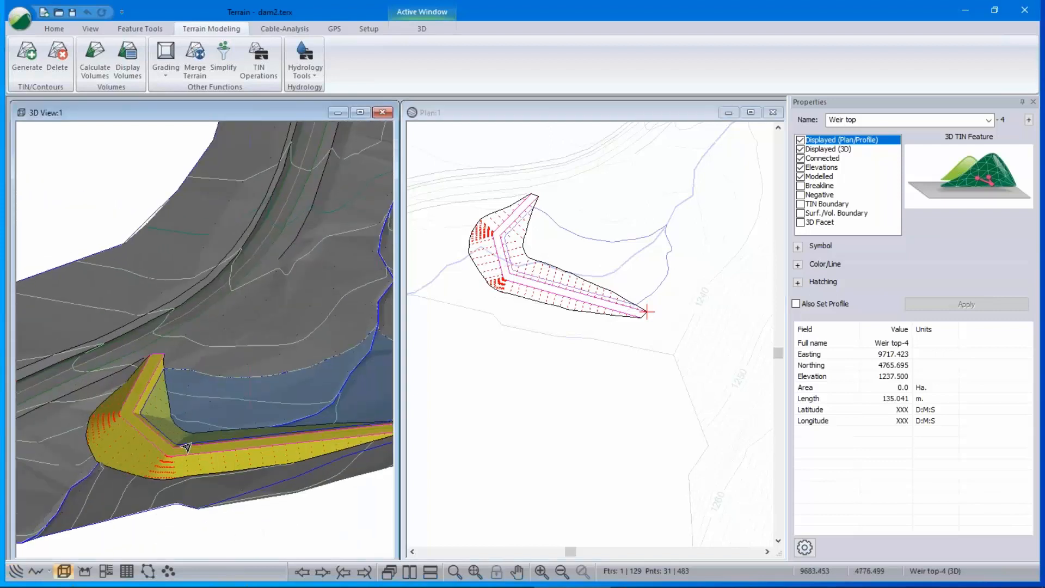
pyautogui.scroll(3, 185, 446)
pyautogui.scroll(2, 188, 442)
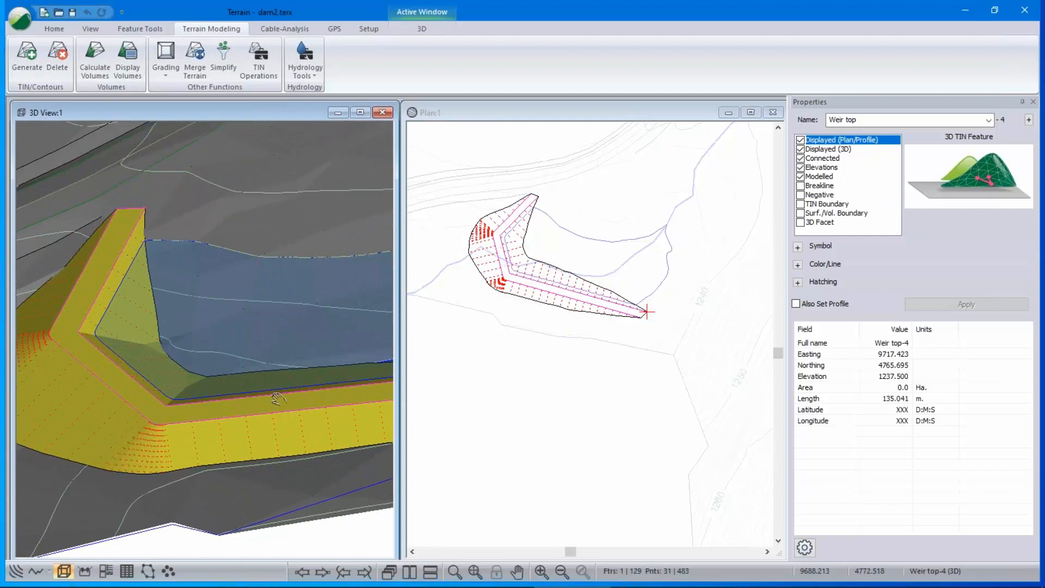
pyautogui.moveTo(290, 420); pyautogui.dragTo(269, 387, button='middle')
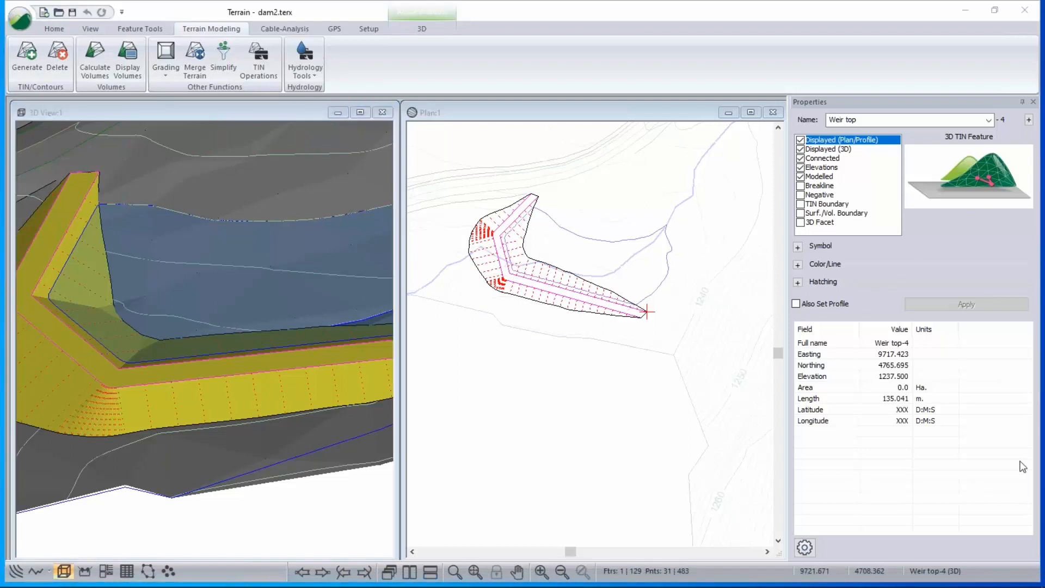
pyautogui.scroll(-3, 255, 324)
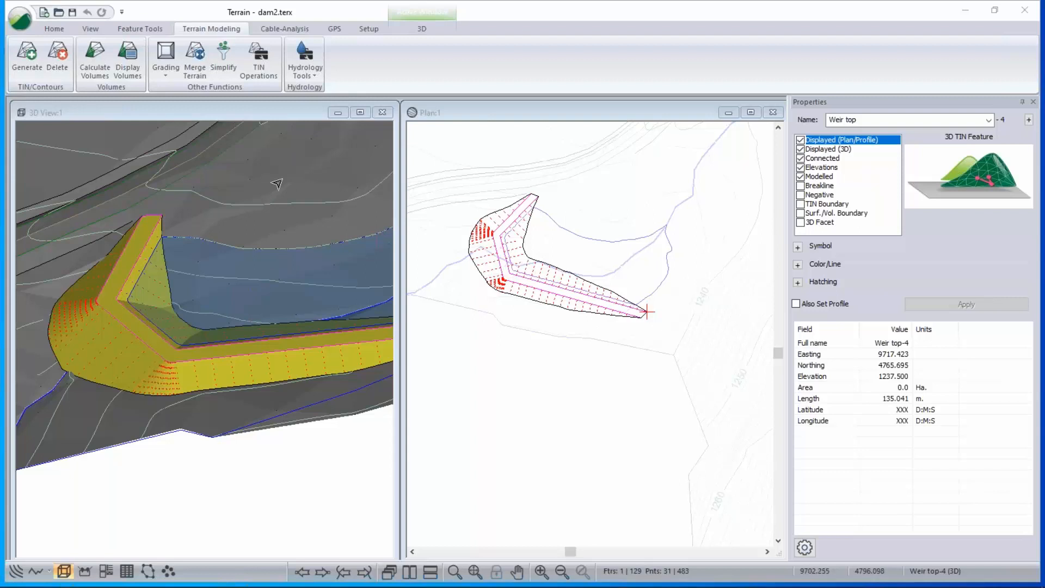
pyautogui.click(220, 380)
pyautogui.moveTo(222, 371)
pyautogui.mouseDown()
pyautogui.moveTo(227, 354)
pyautogui.moveTo(228, 381)
pyautogui.mouseUp()
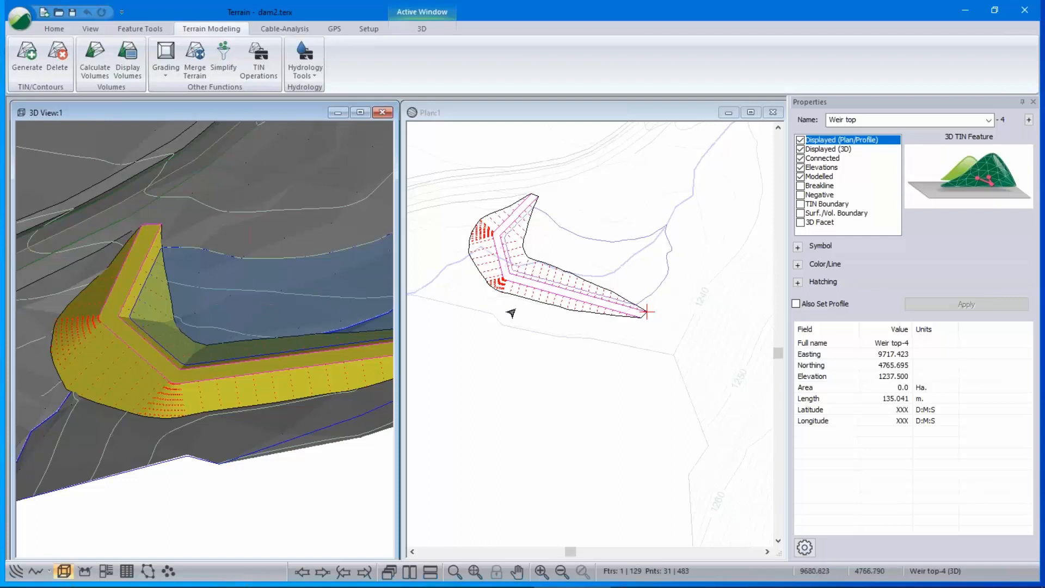
pyautogui.click(628, 411)
pyautogui.moveTo(183, 381); pyautogui.dragTo(179, 356)
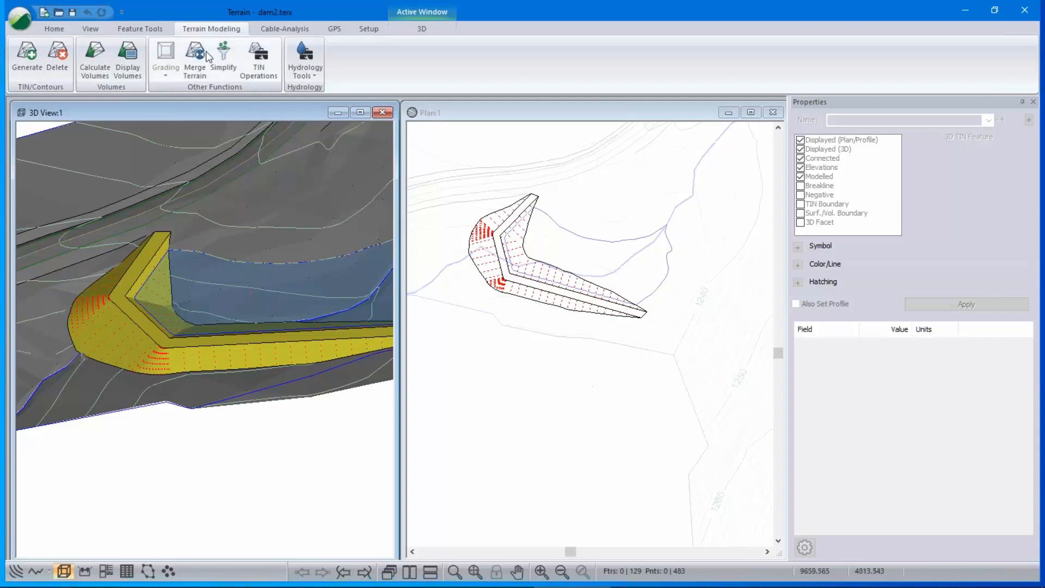
# Review the file formats available for opening, including 3D Mesh (*.obj), without opening a file.
pyautogui.click(24, 20)
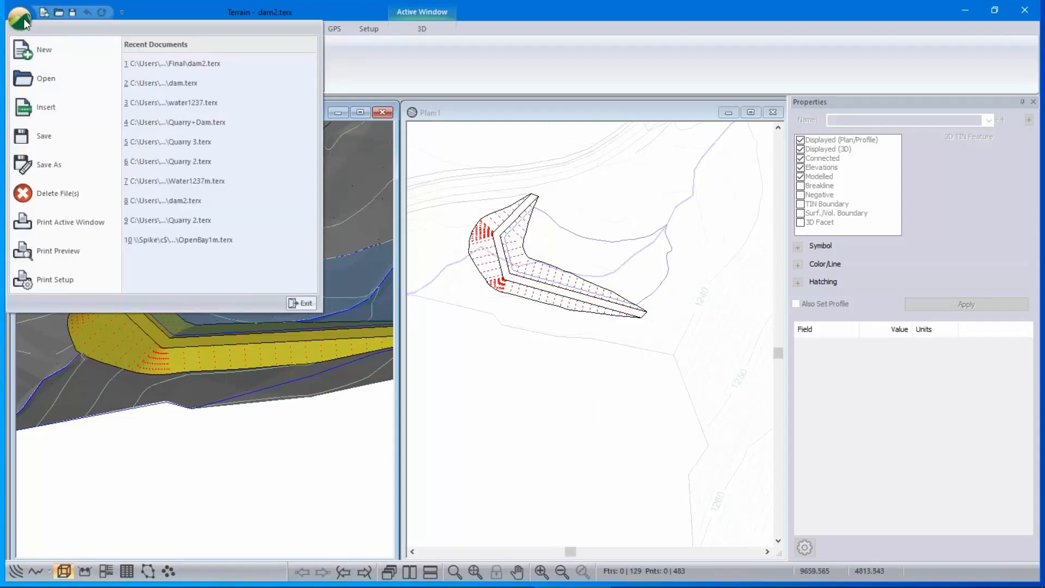
pyautogui.click(35, 80)
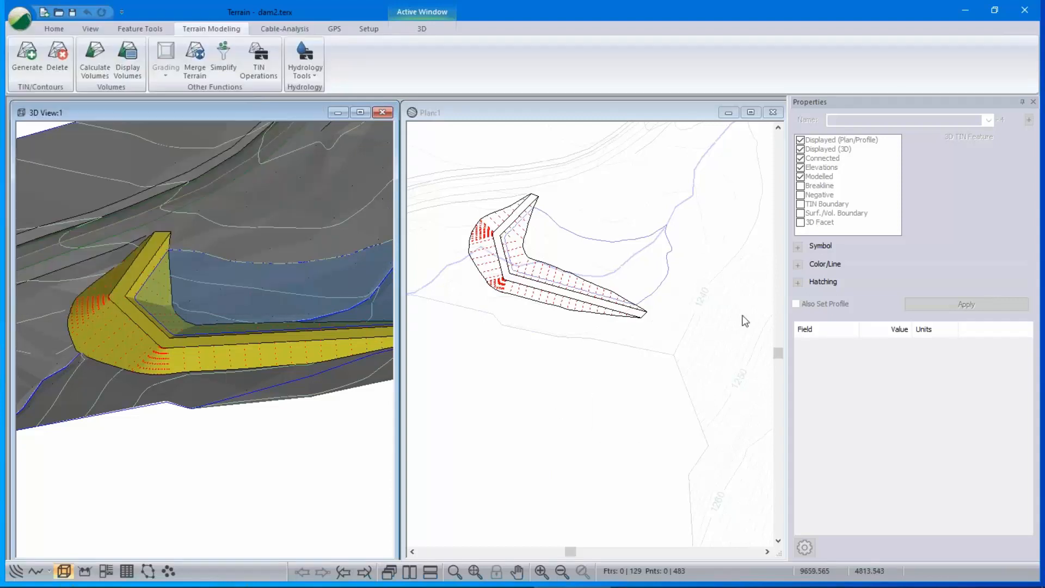
pyautogui.click(939, 419)
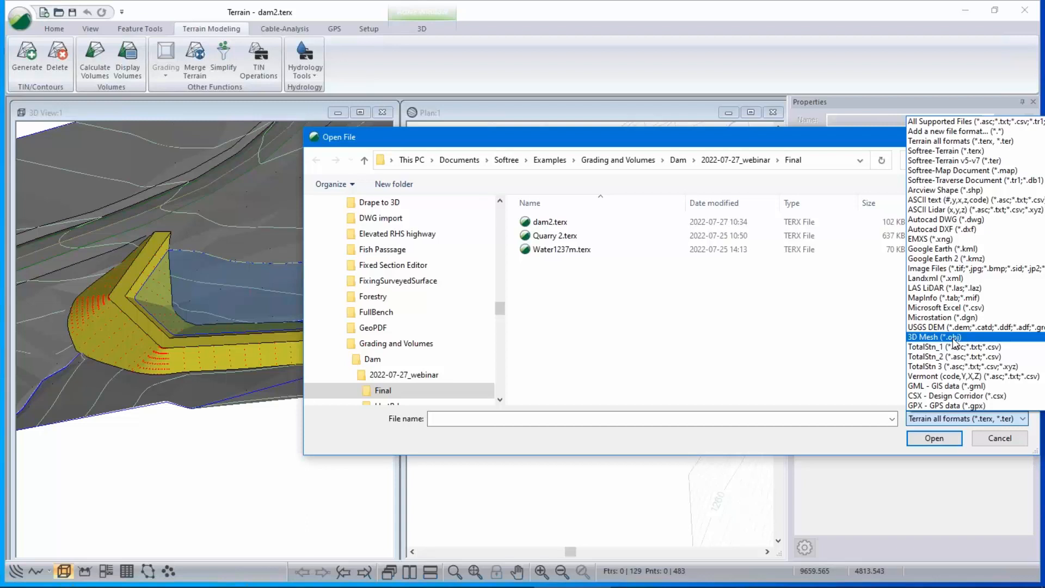
pyautogui.click(1011, 442)
pyautogui.click(1000, 438)
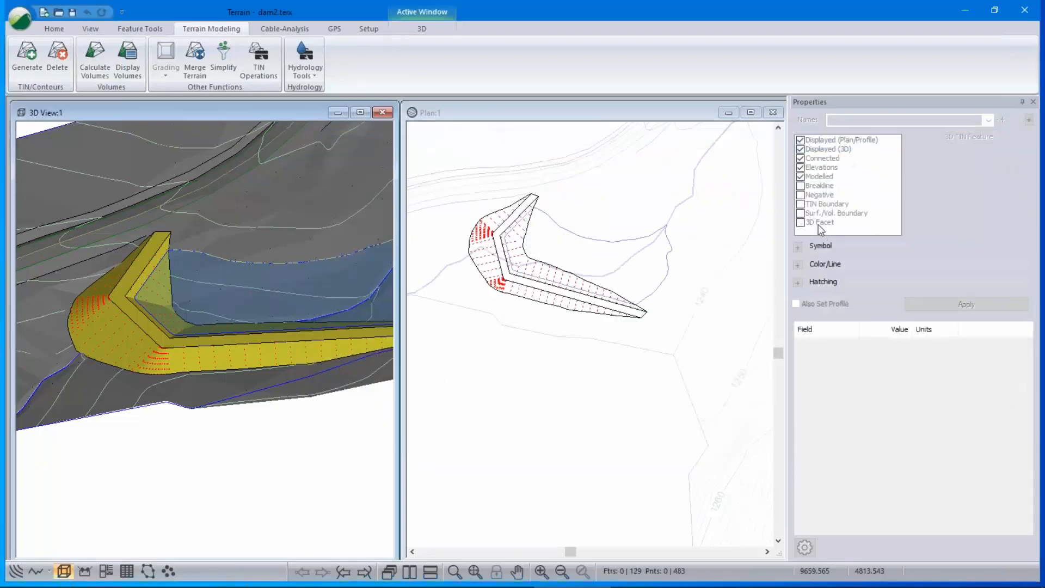
# Select the dam's TIN_BOUNDARY feature and review its 3D Facet property and the available 3D symbol types.
pyautogui.click(536, 260)
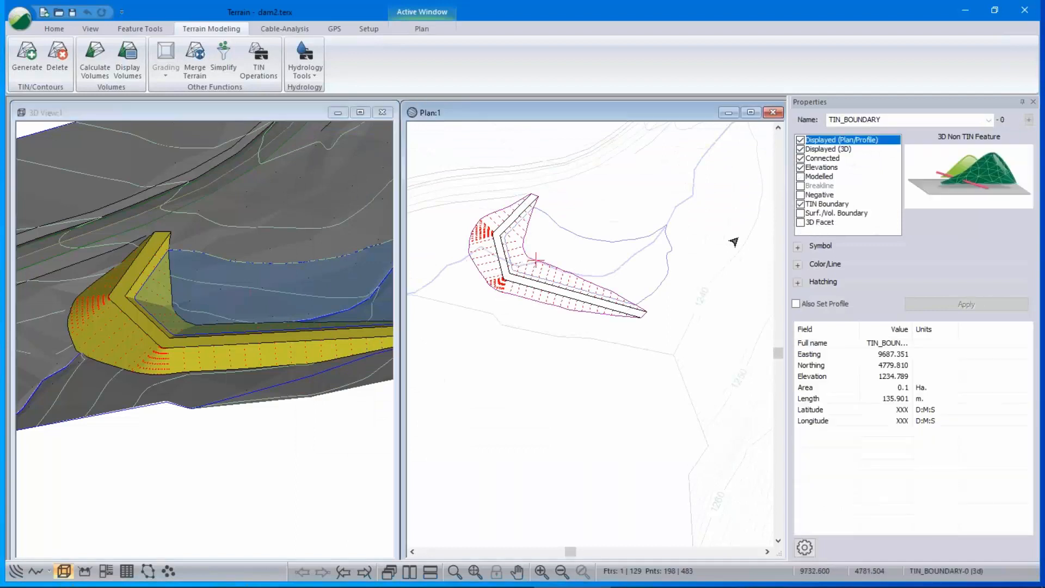
pyautogui.click(801, 223)
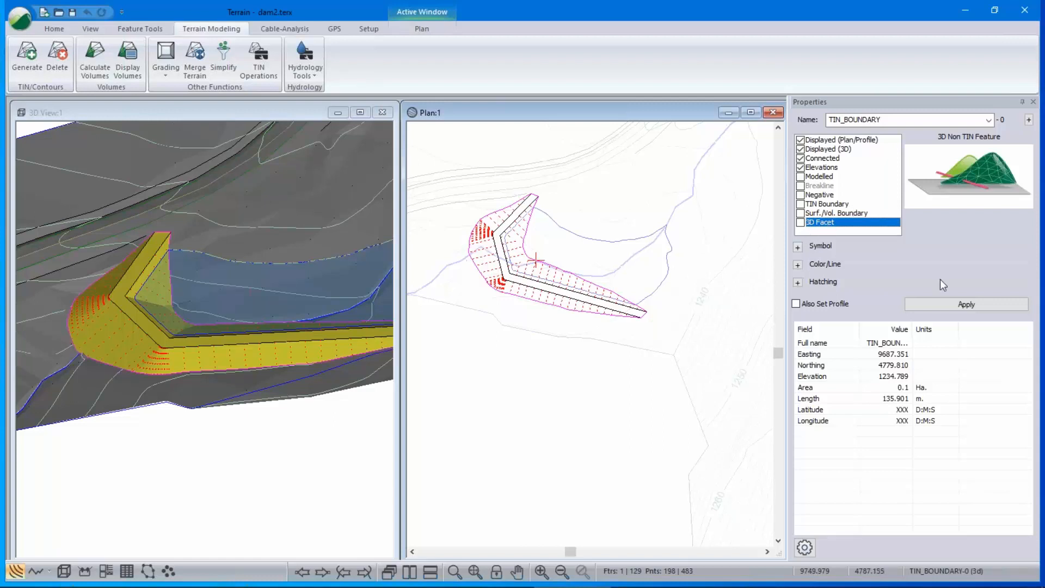
pyautogui.click(798, 246)
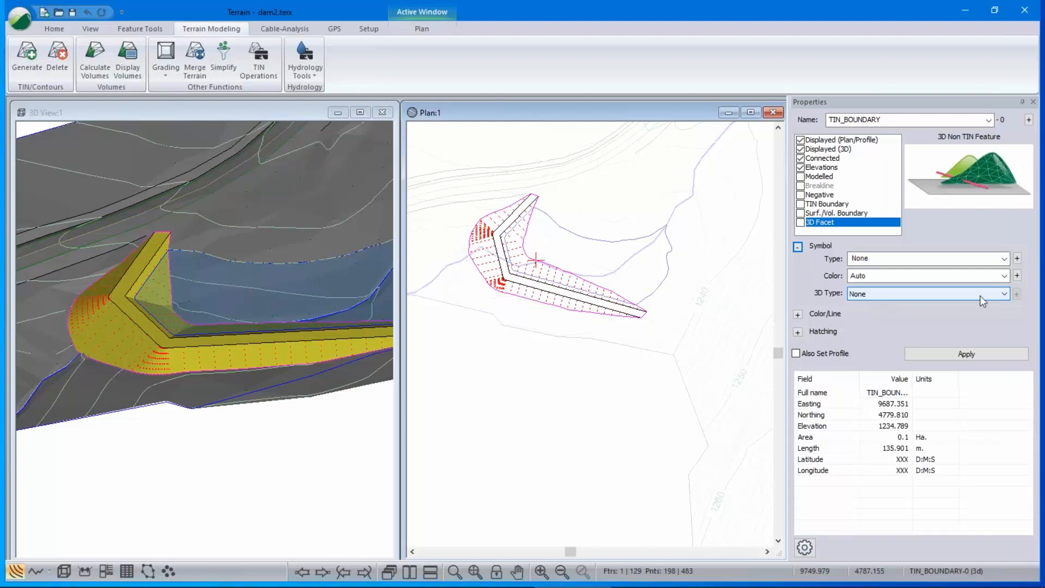
pyautogui.click(1005, 294)
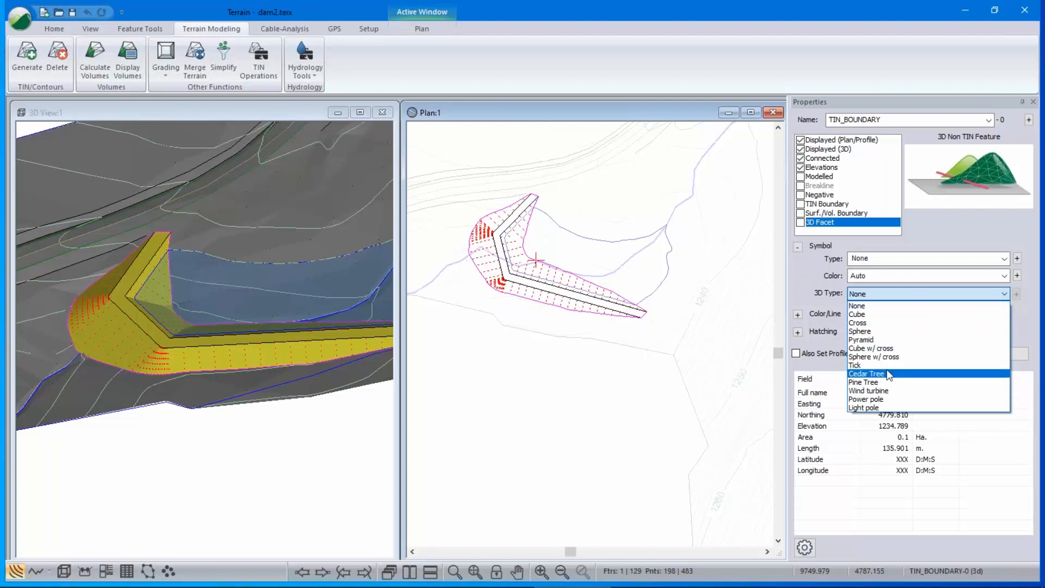
pyautogui.click(801, 275)
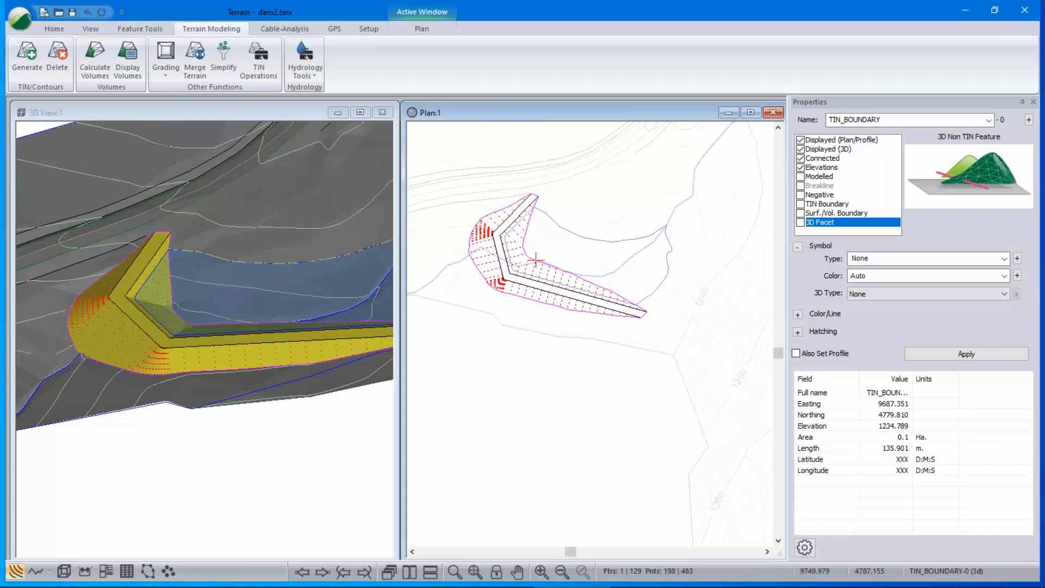
pyautogui.rightClick(123, 250)
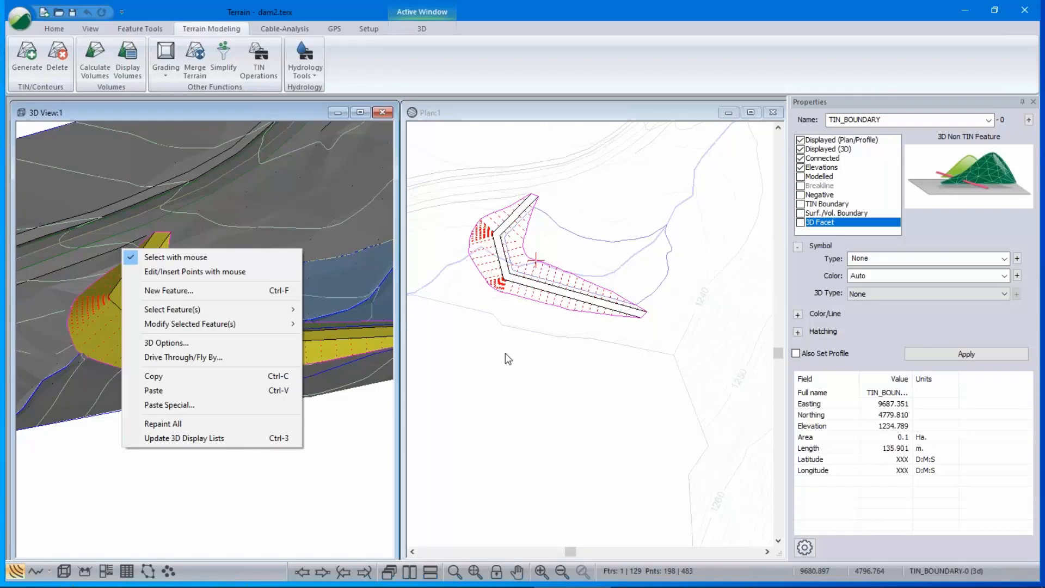
pyautogui.click(223, 110)
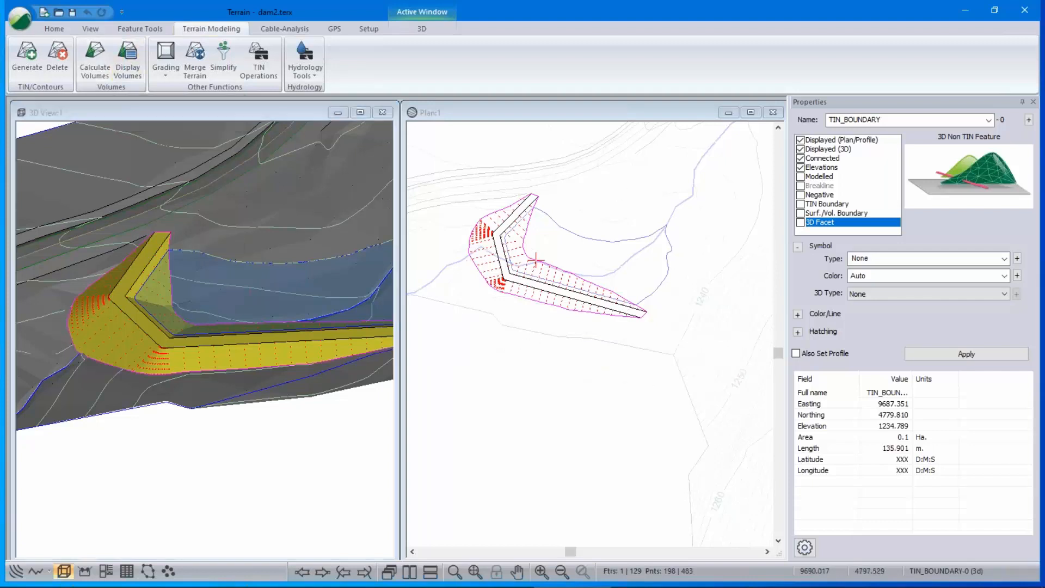
# Open Water1237m.terx from the Final folder in a second Terrain window, leaving dam2.terx open.
pyautogui.hotkey('alt', 'Tab')
pyautogui.press('Escape')
pyautogui.press('super')
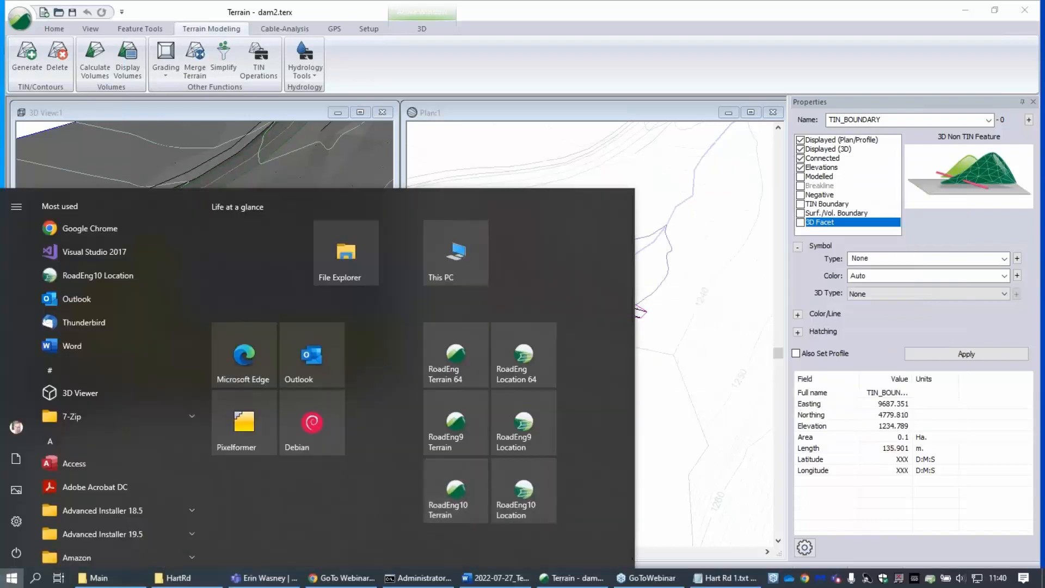
pyautogui.press('Escape')
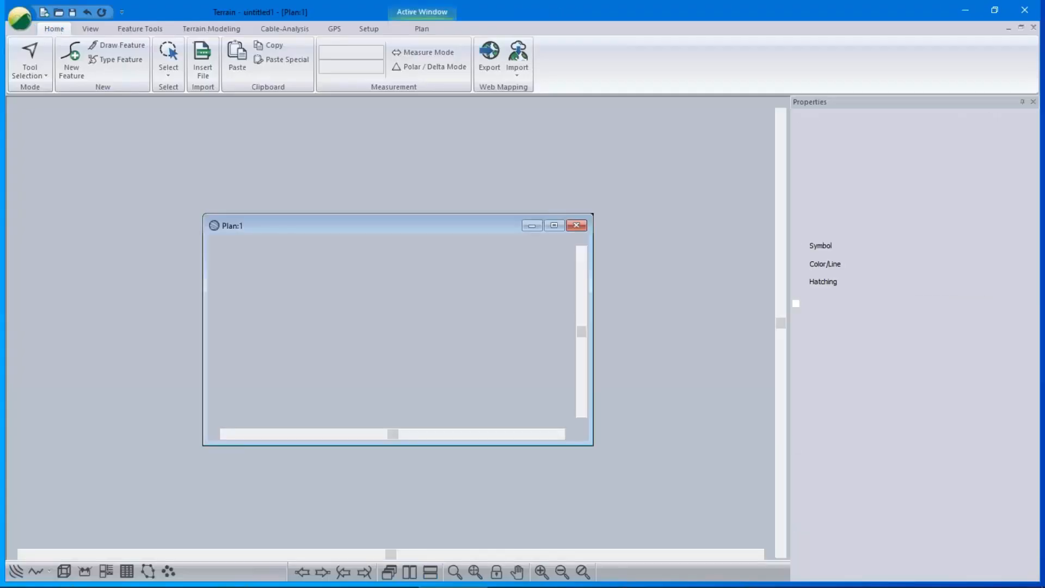
pyautogui.click(20, 19)
pyautogui.click(46, 78)
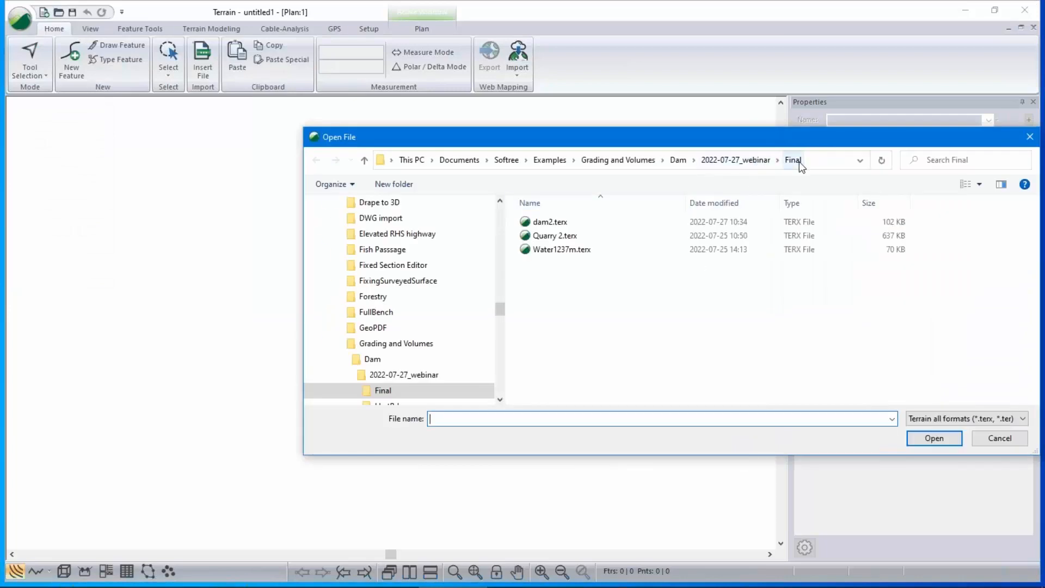
pyautogui.click(544, 250)
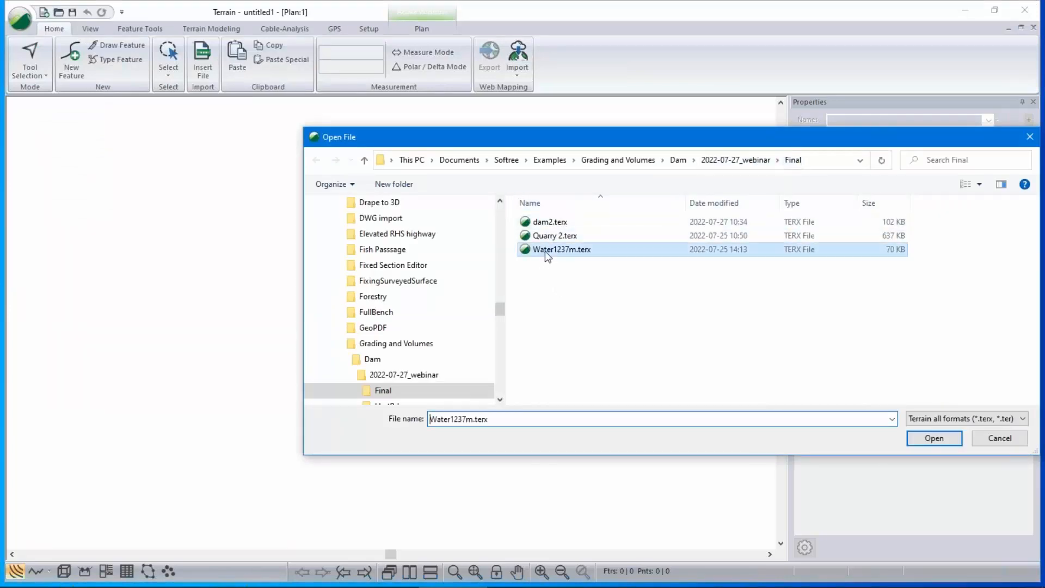
pyautogui.click(933, 437)
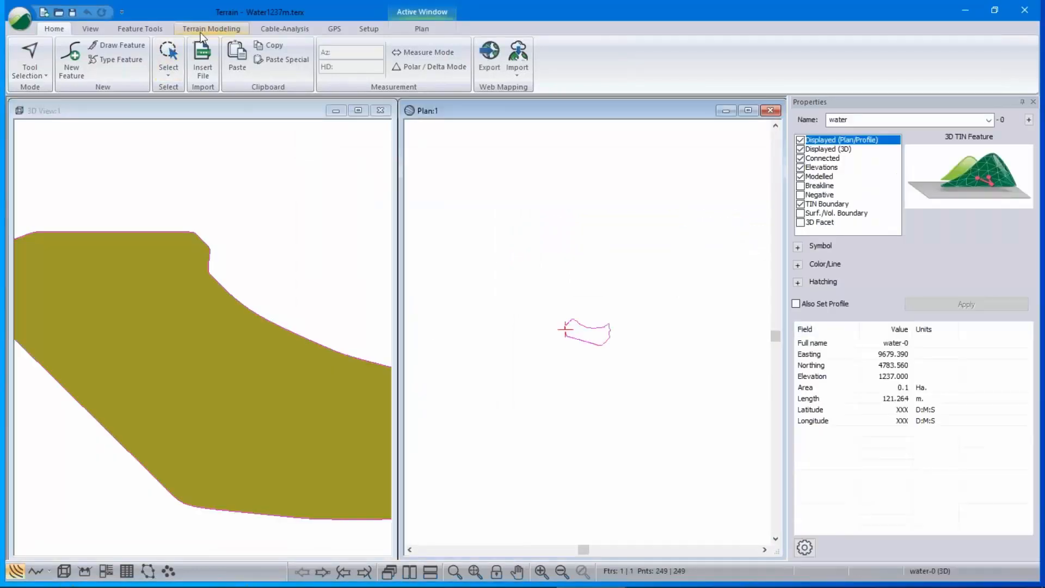
# Shift the water feature to a Z elevation of 1236.5, allowing the existing terrain triangles to be cleared.
pyautogui.click(140, 29)
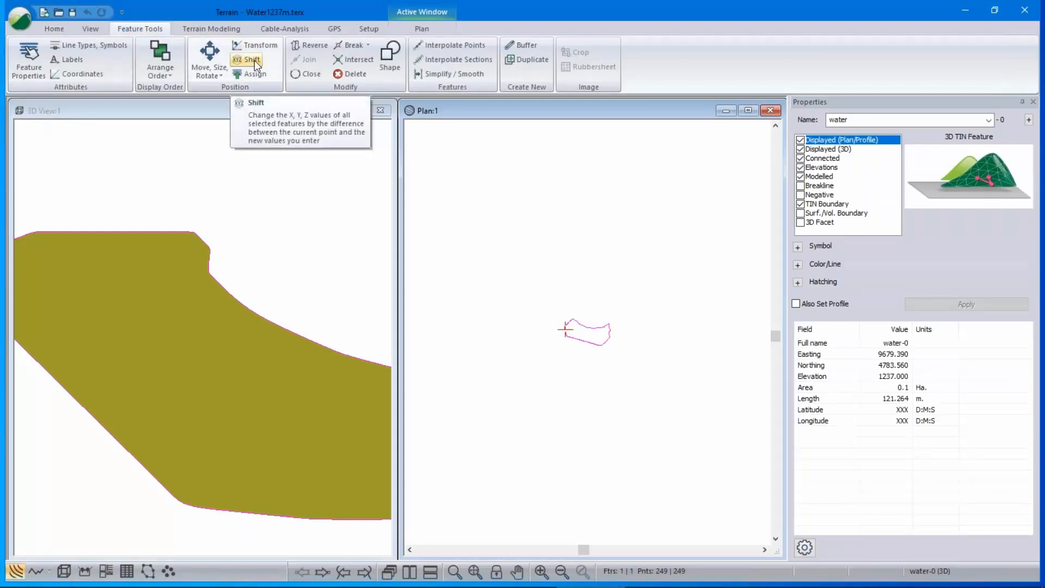
pyautogui.click(253, 60)
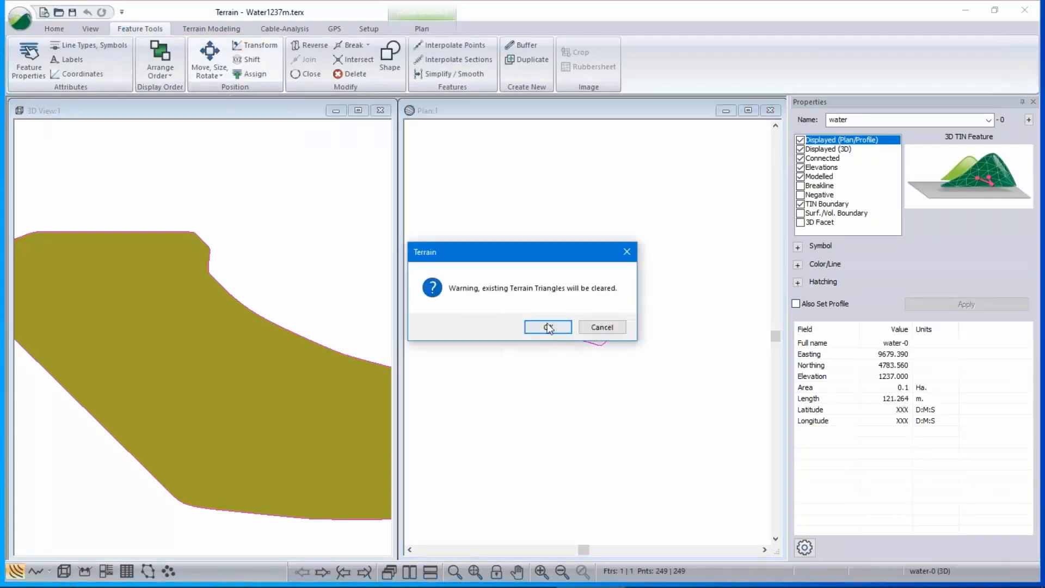
pyautogui.press('Return')
pyautogui.press('Tab')
pyautogui.press('Tab')
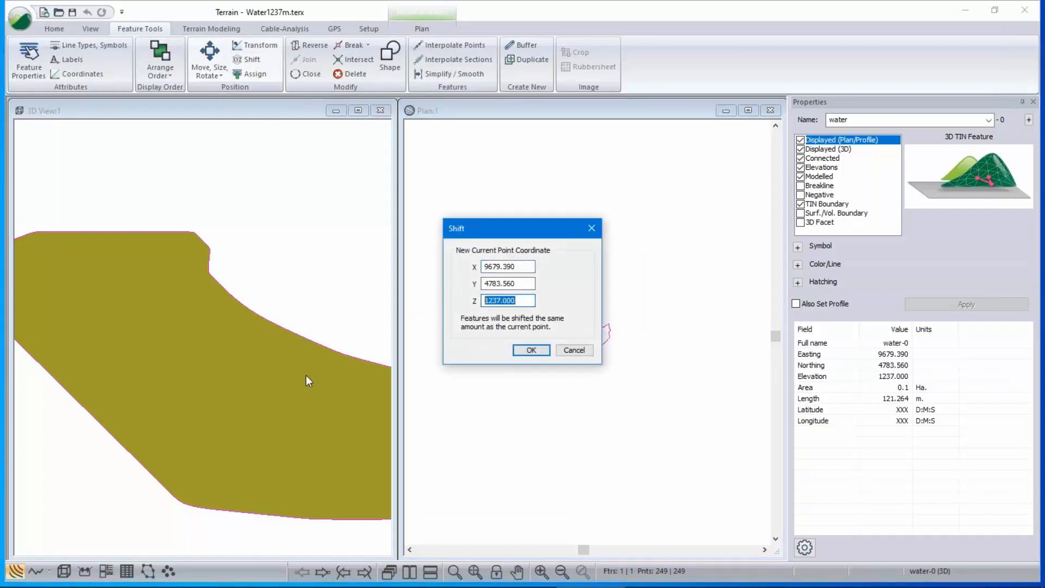
pyautogui.write('1236.5')
pyautogui.click(536, 352)
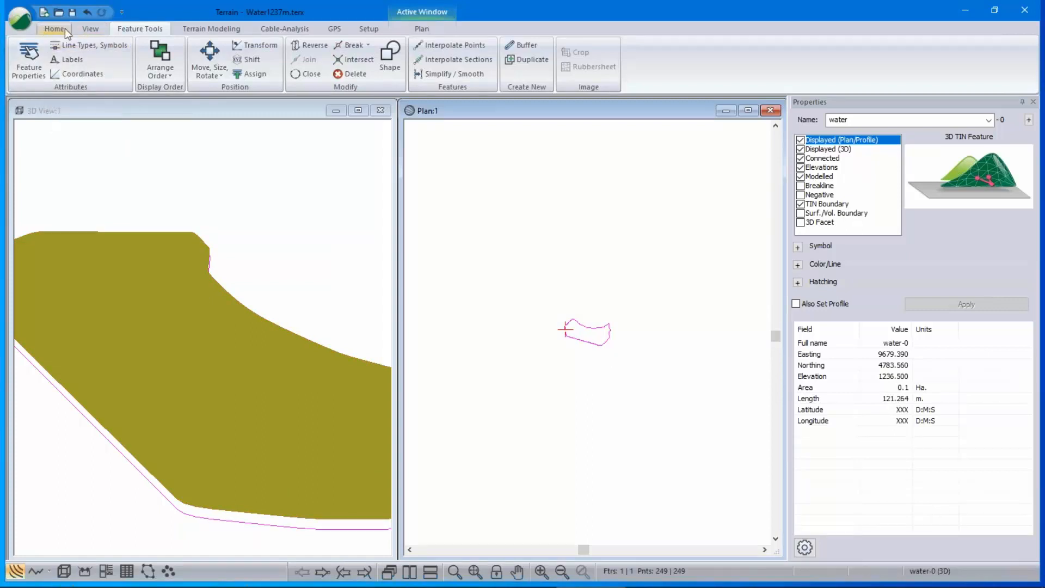
# Regenerate the terrain triangles for the shifted water feature without contours and save Water1237m.terx.
pyautogui.click(212, 29)
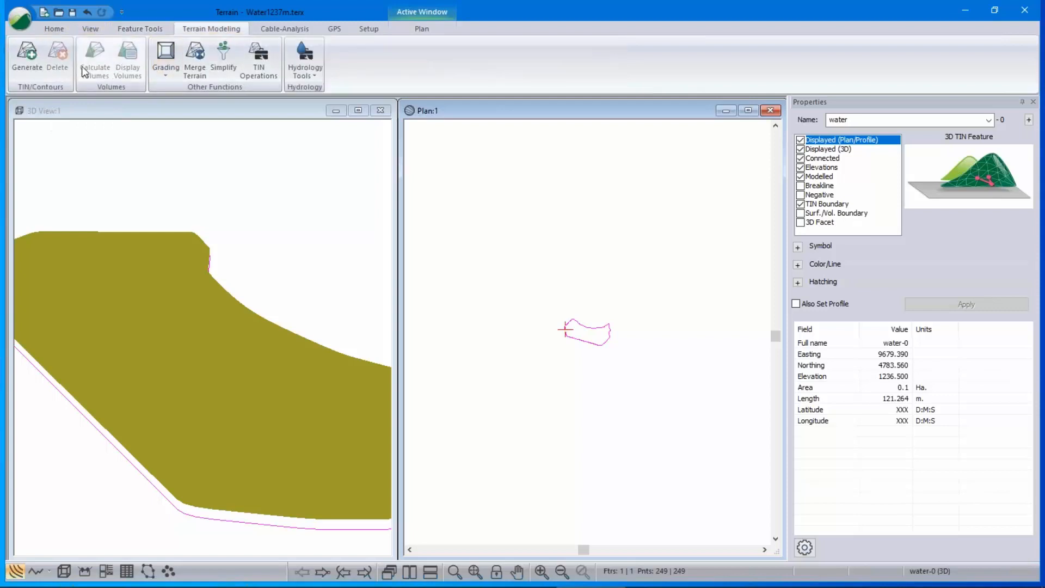
pyautogui.click(27, 55)
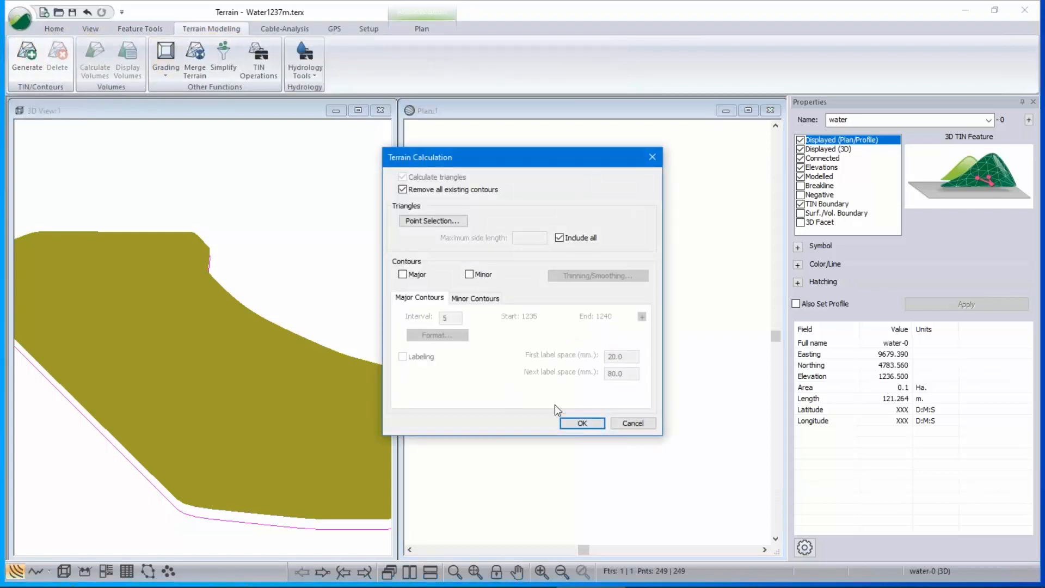
pyautogui.click(643, 421)
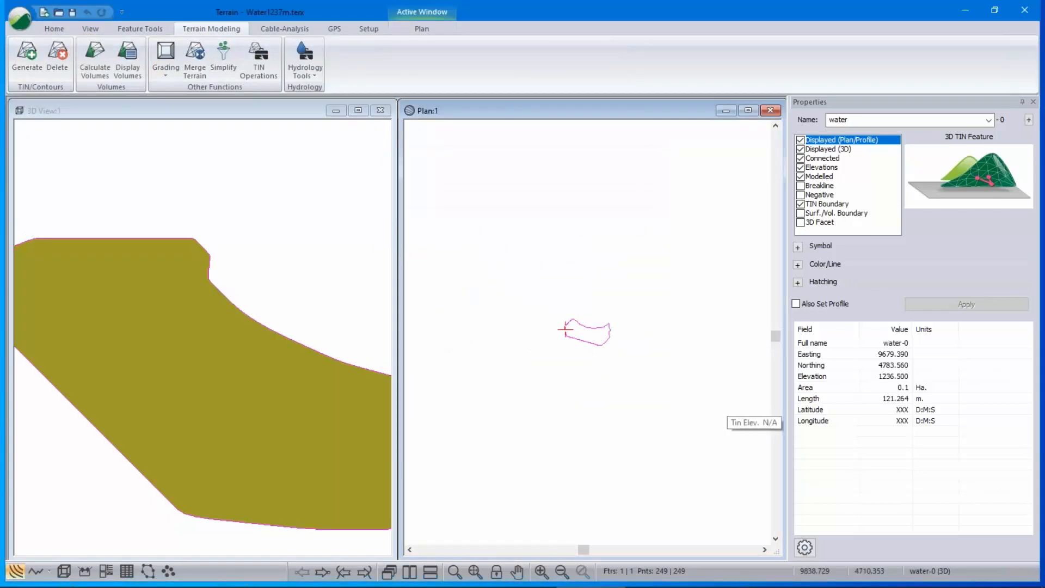
pyautogui.click(72, 13)
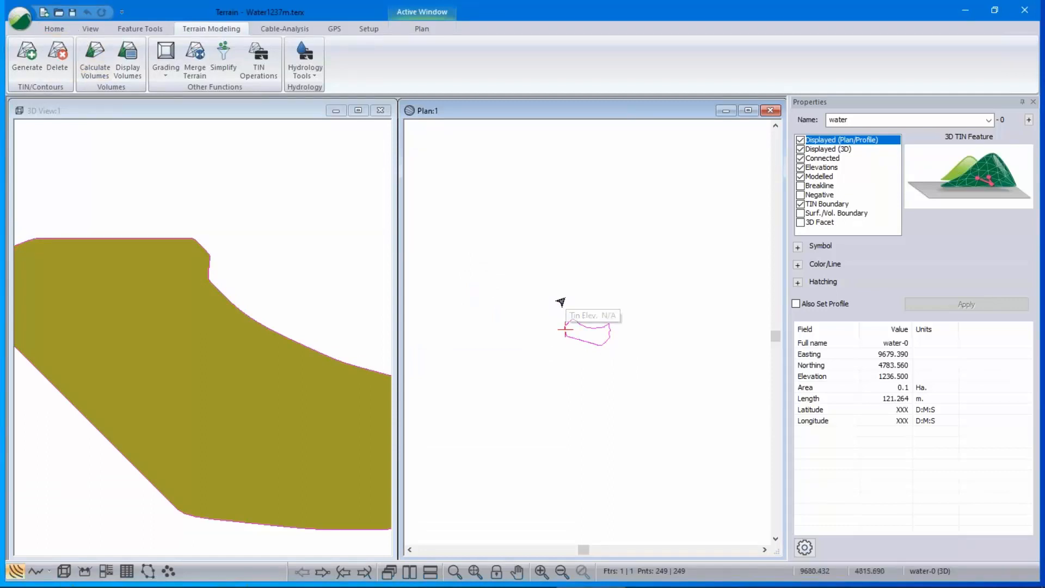
# Switch back to the dam2.terx window and load the modified external water file.
pyautogui.hotkey('alt', 'Tab')
pyautogui.hotkey('alt', 'Tab')
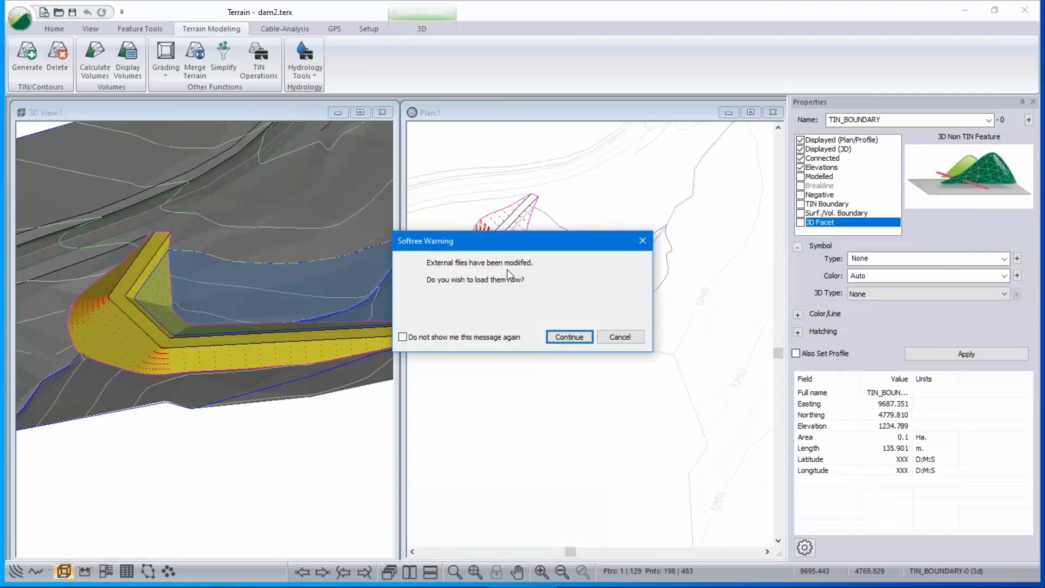
pyautogui.click(569, 337)
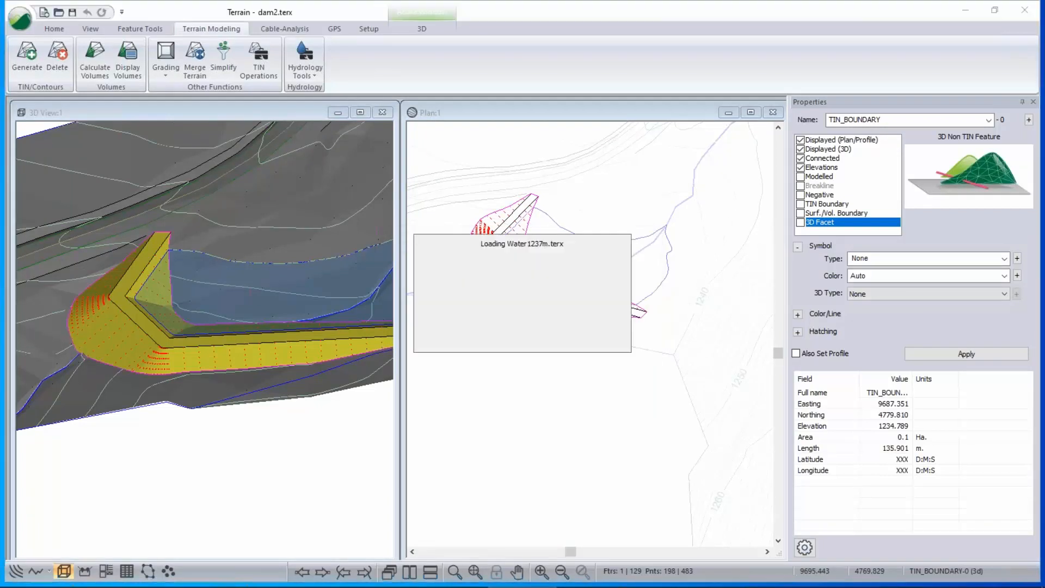
pyautogui.scroll(-1, 185, 265)
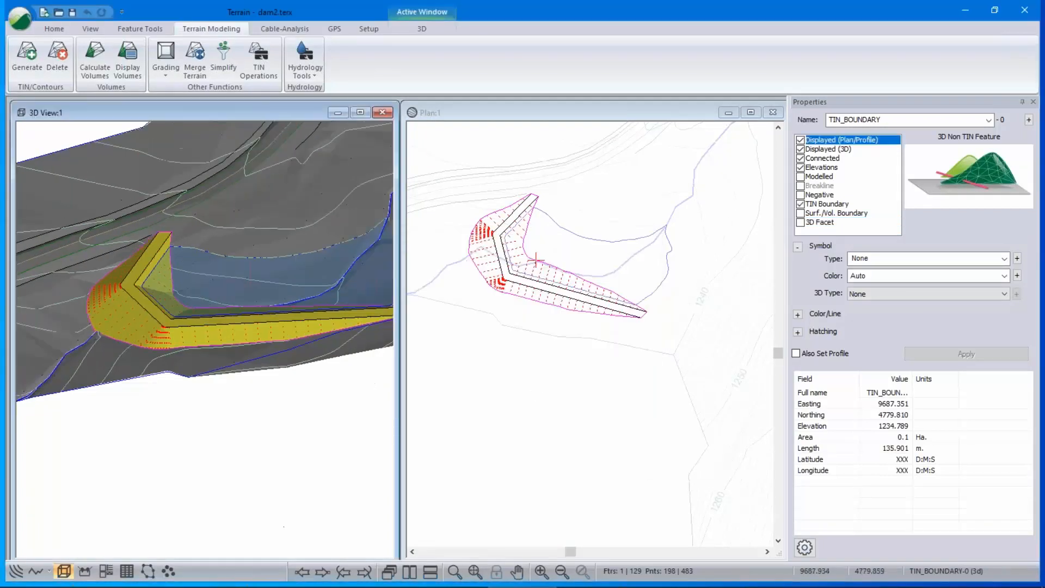
pyautogui.moveTo(200, 327); pyautogui.dragTo(196, 357)
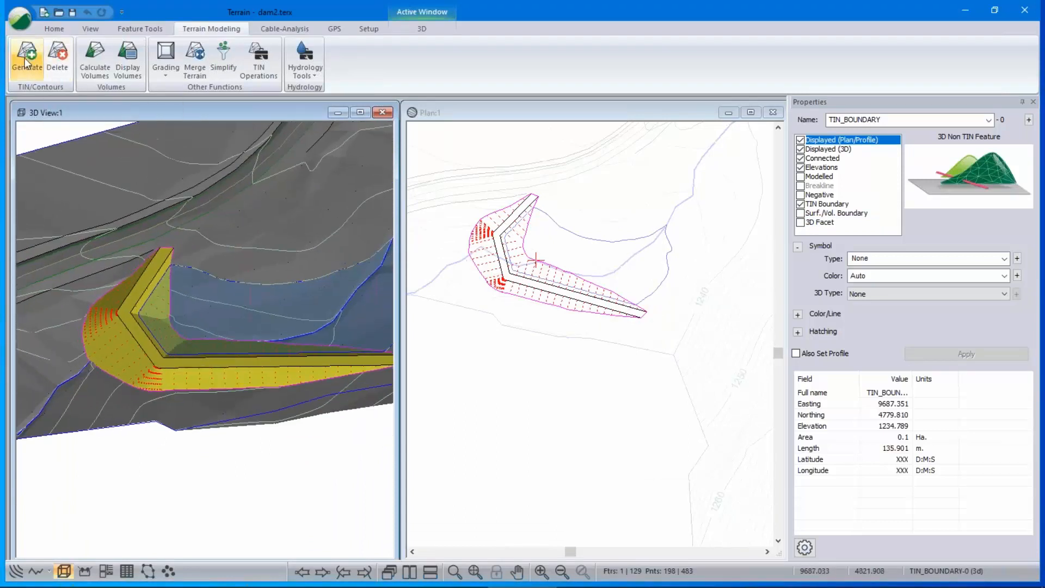
pyautogui.rightClick(220, 321)
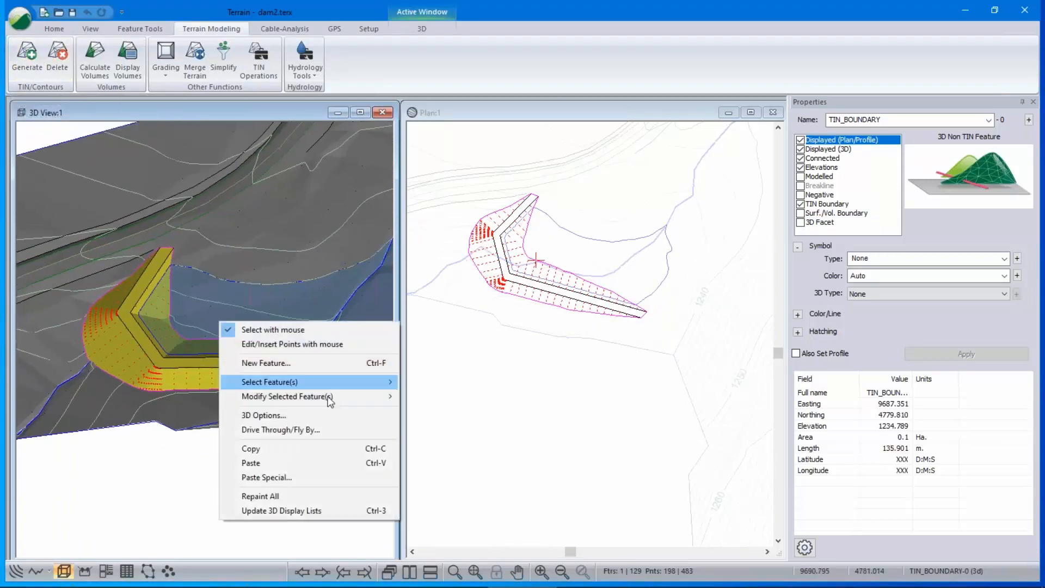
pyautogui.click(287, 414)
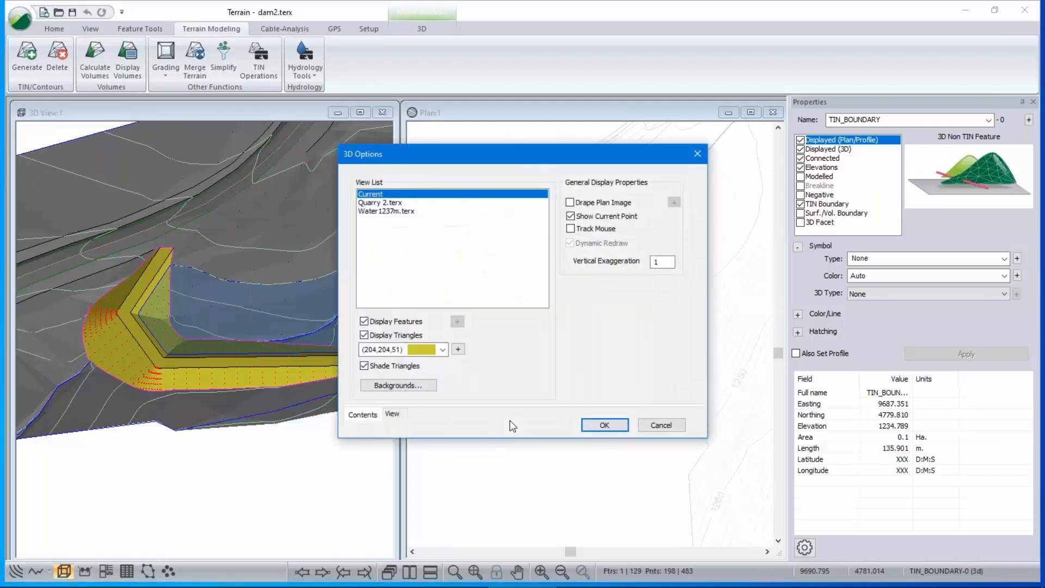
pyautogui.click(659, 428)
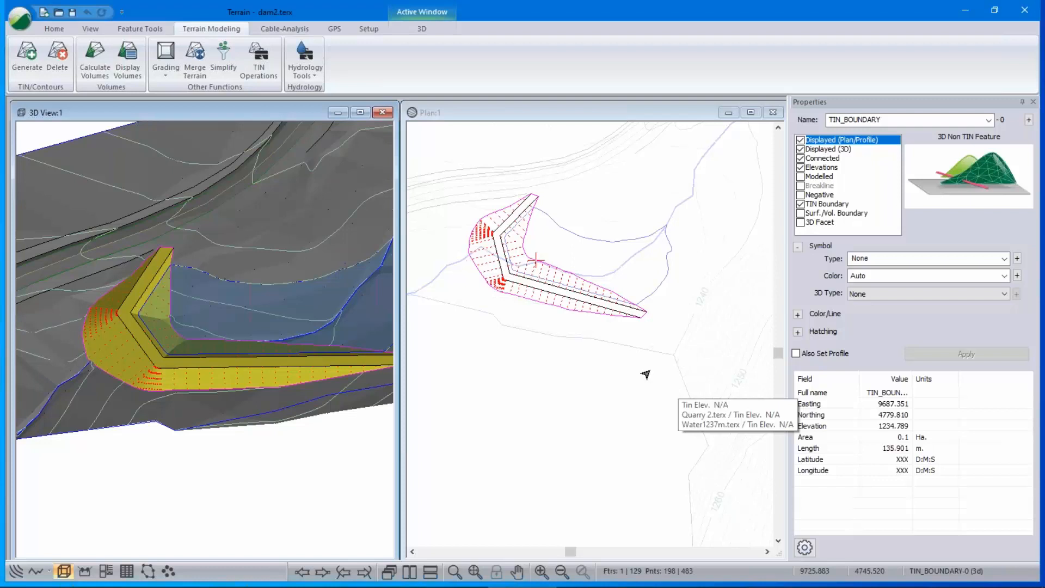
# Regenerate the dam2 terrain triangles to refresh the water surface in the 3D view.
pyautogui.rightClick(166, 268)
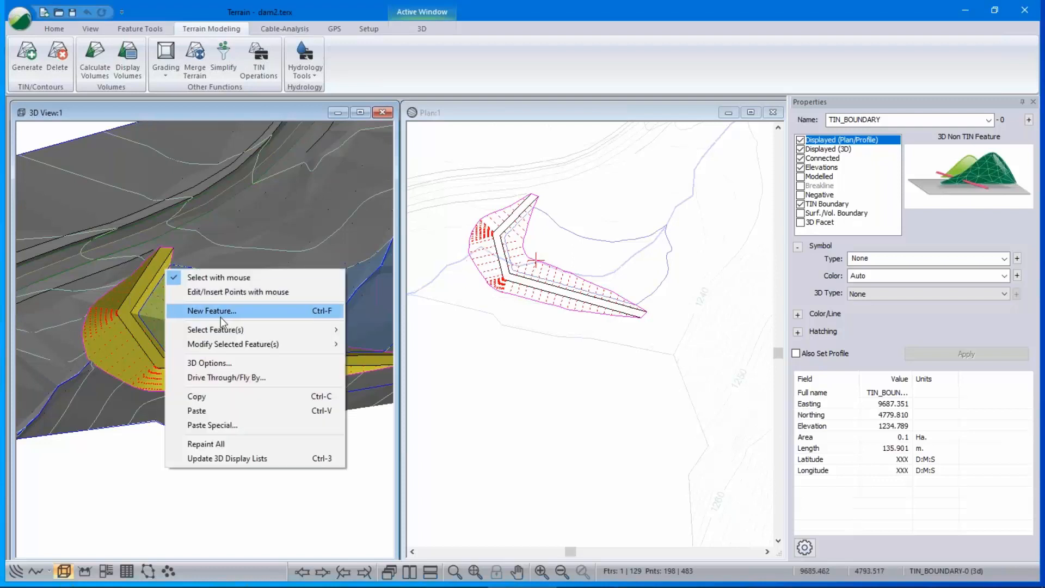
pyautogui.click(23, 60)
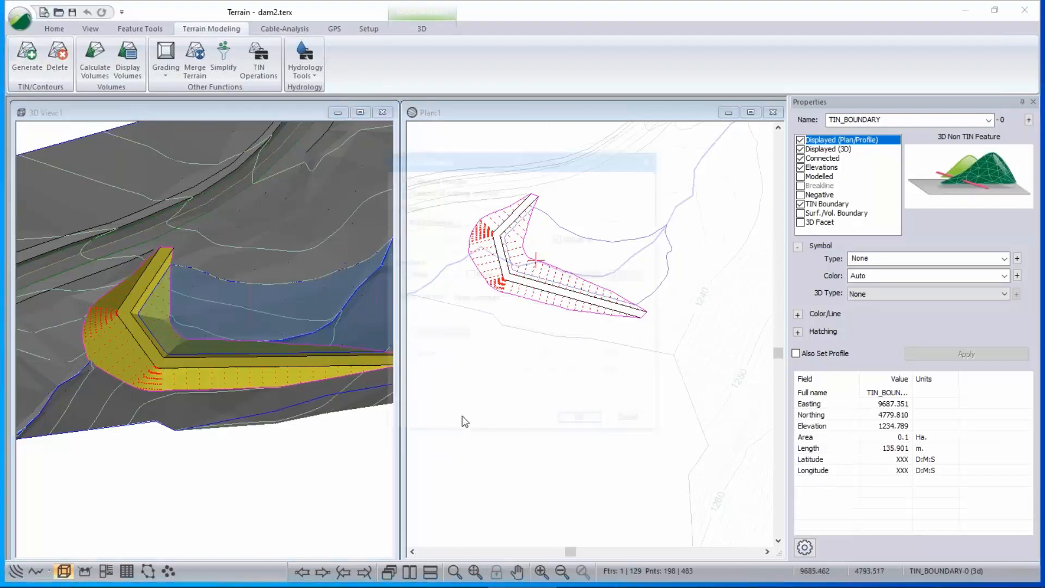
pyautogui.click(578, 424)
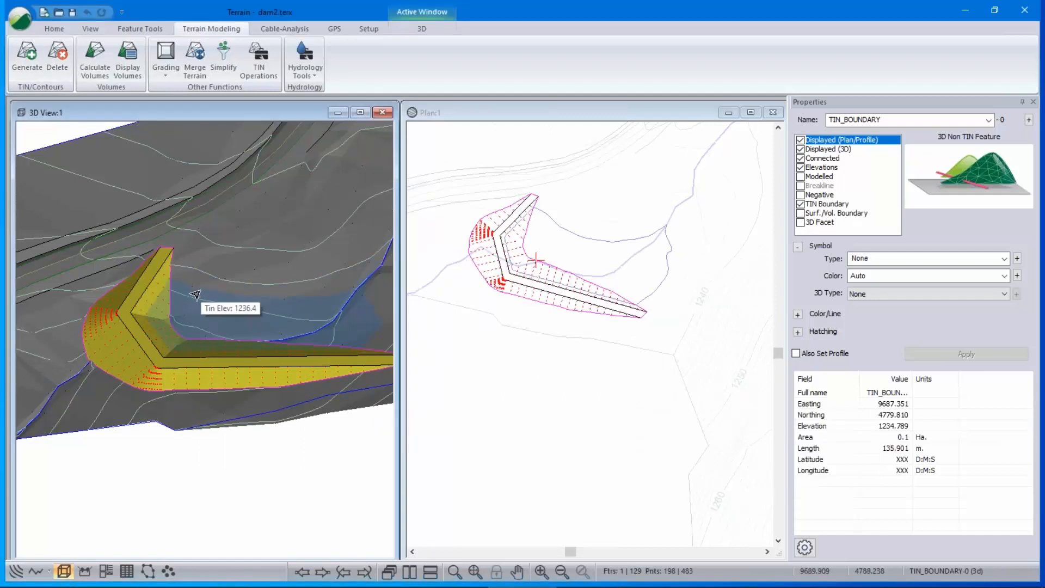
# Update the 3D display lists and examine the lowered water surface against the dam's upstream face.
pyautogui.moveTo(199, 386); pyautogui.dragTo(198, 367)
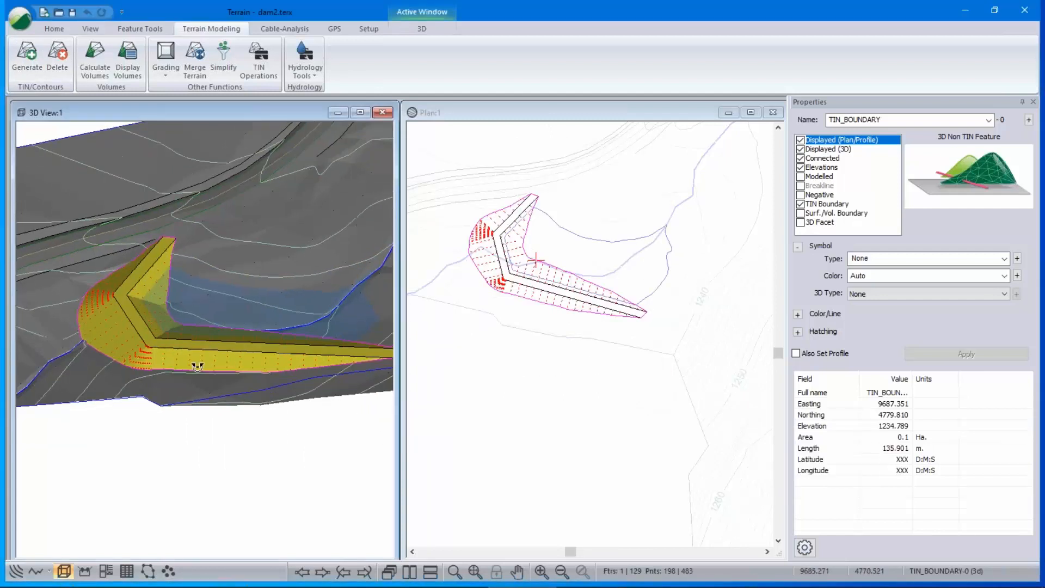
pyautogui.scroll(6, 164, 306)
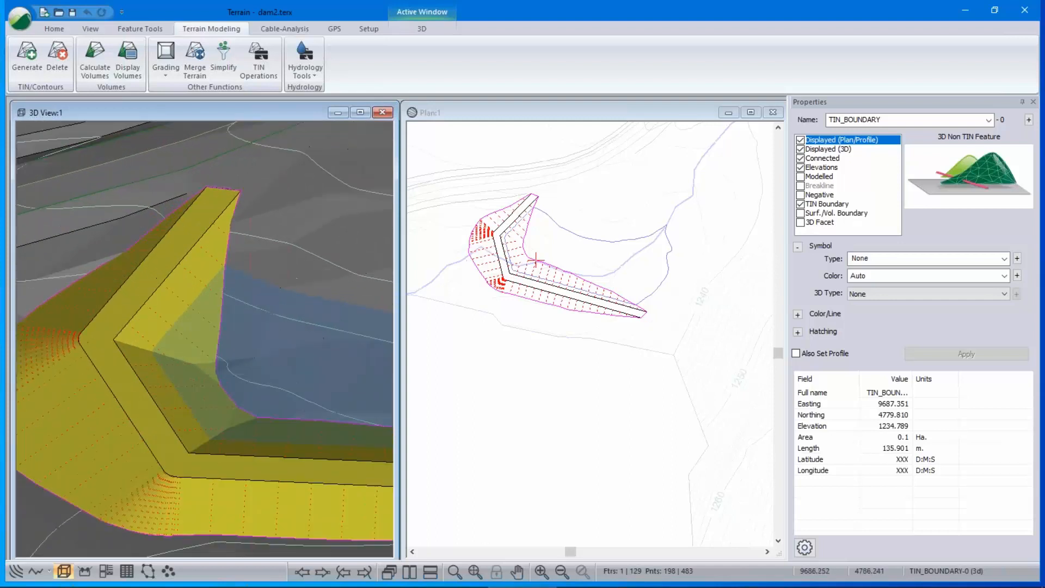
pyautogui.rightClick(191, 307)
pyautogui.click(234, 496)
pyautogui.moveTo(253, 327)
pyautogui.mouseDown(button='middle')
pyautogui.moveTo(224, 315)
pyautogui.moveTo(244, 324)
pyautogui.mouseUp(button='middle')
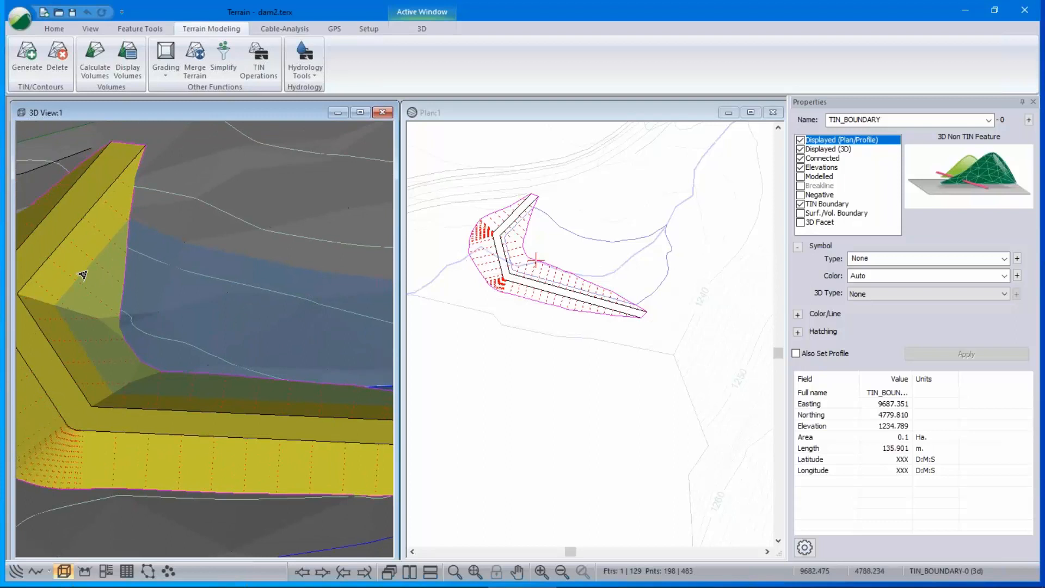